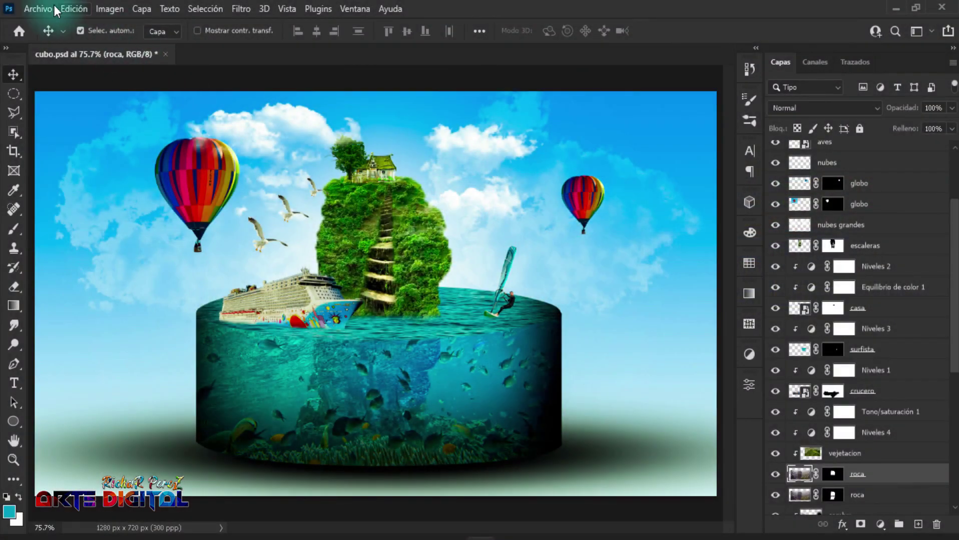
Step: Create a new blank 1280×720 px, 300 ppp document named 'diseño 3d'
left_click(53, 8)
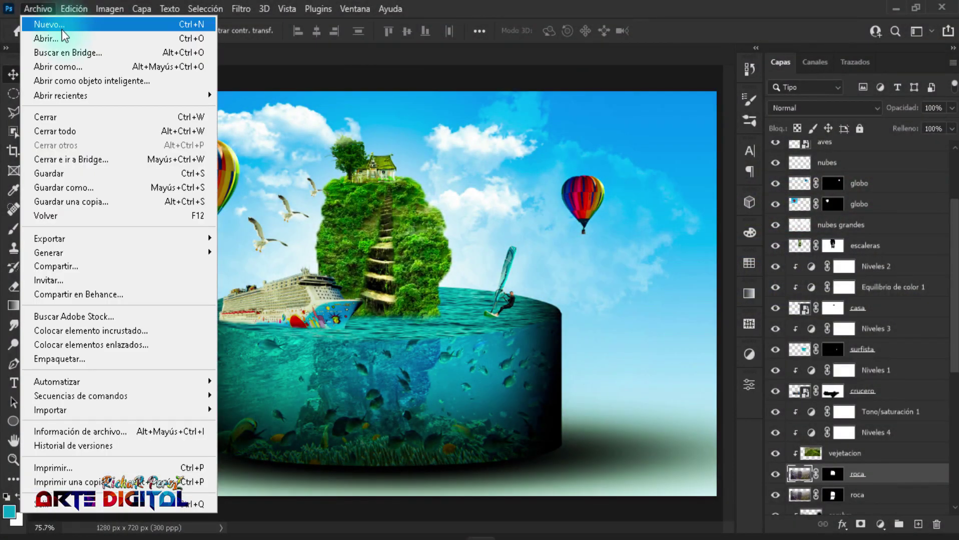
left_click(51, 24)
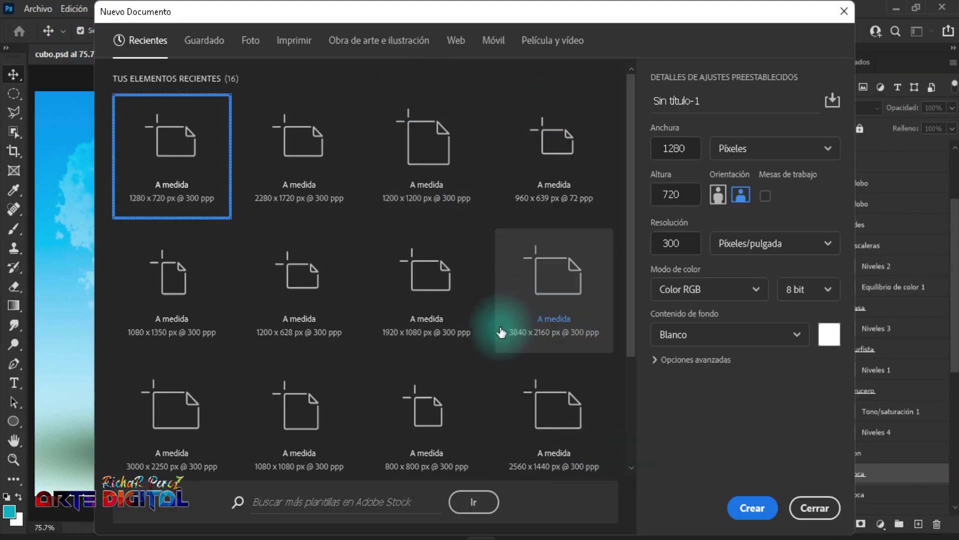
left_click(655, 101)
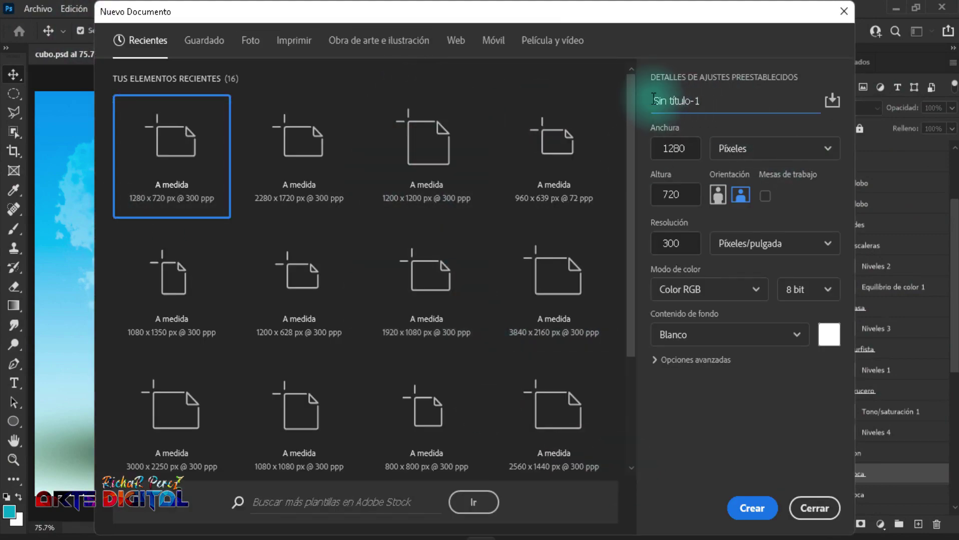
left_click_drag(653, 100, 750, 96)
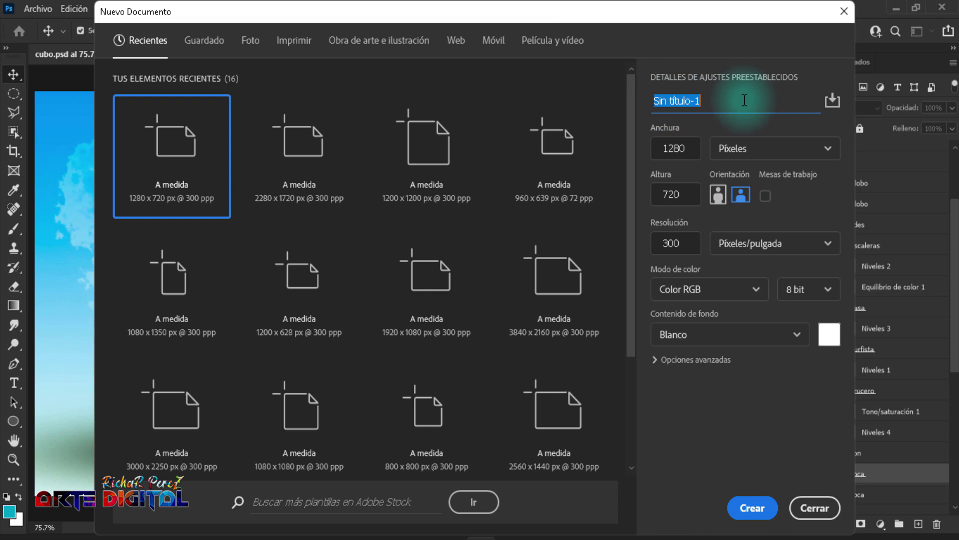
type("diseño 3d")
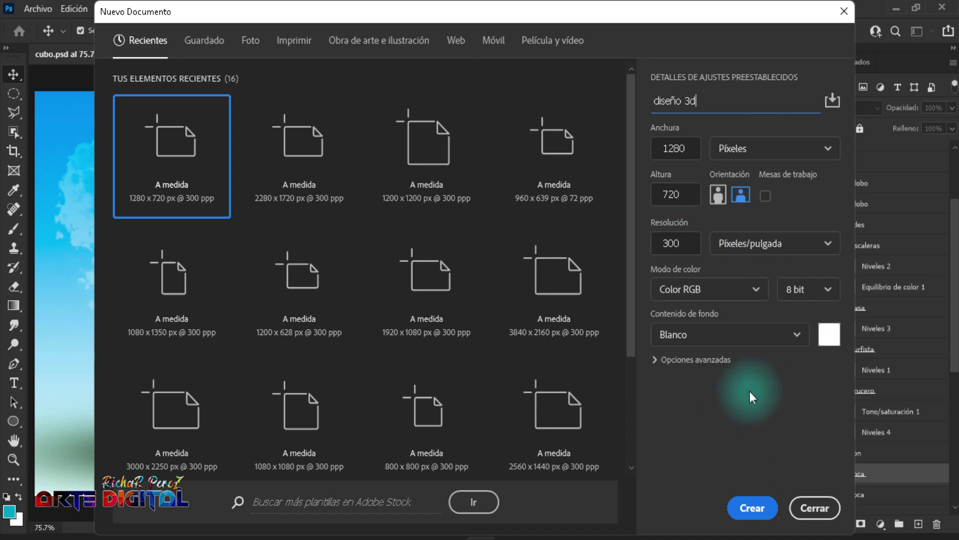
left_click(757, 507)
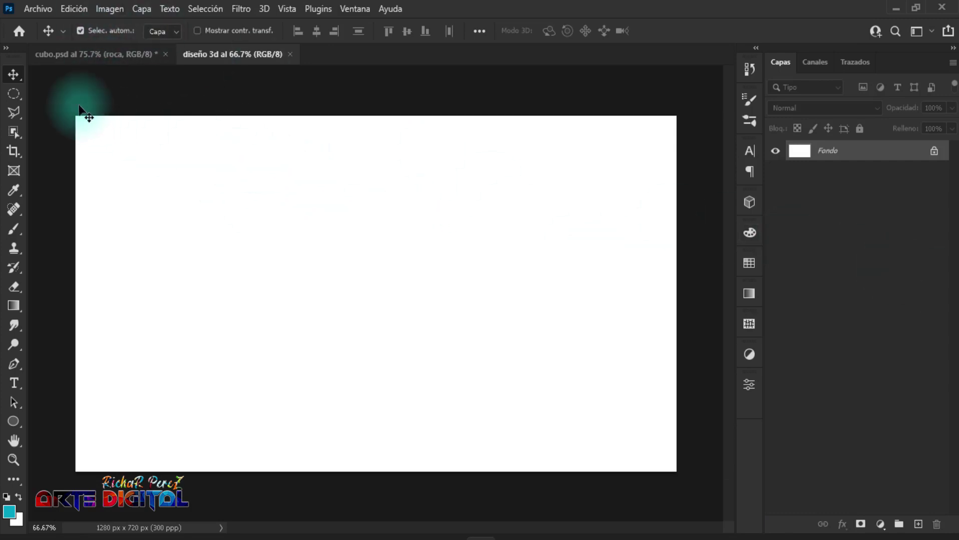
Step: Embed the beaker image and enlarge it with Free Transform
left_click(37, 9)
left_click(159, 333)
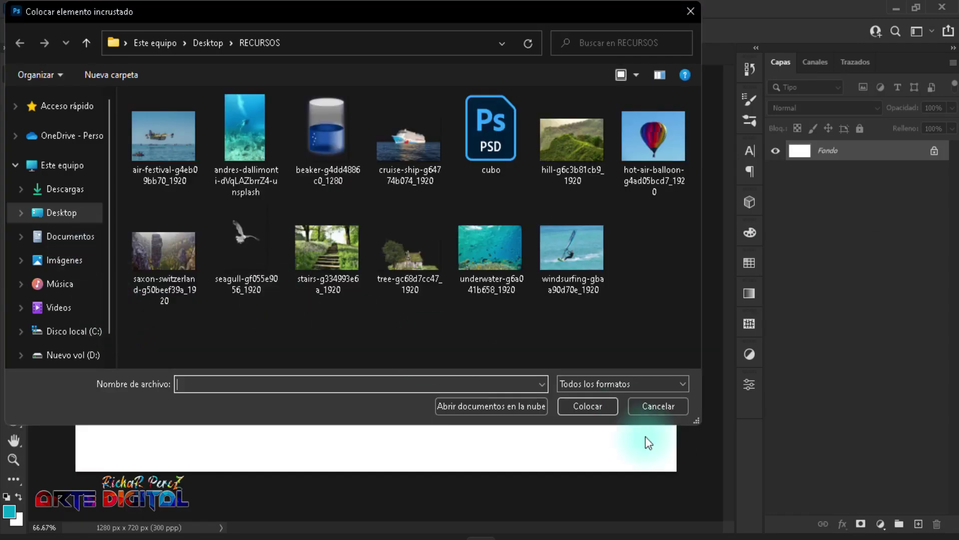
left_click(328, 143)
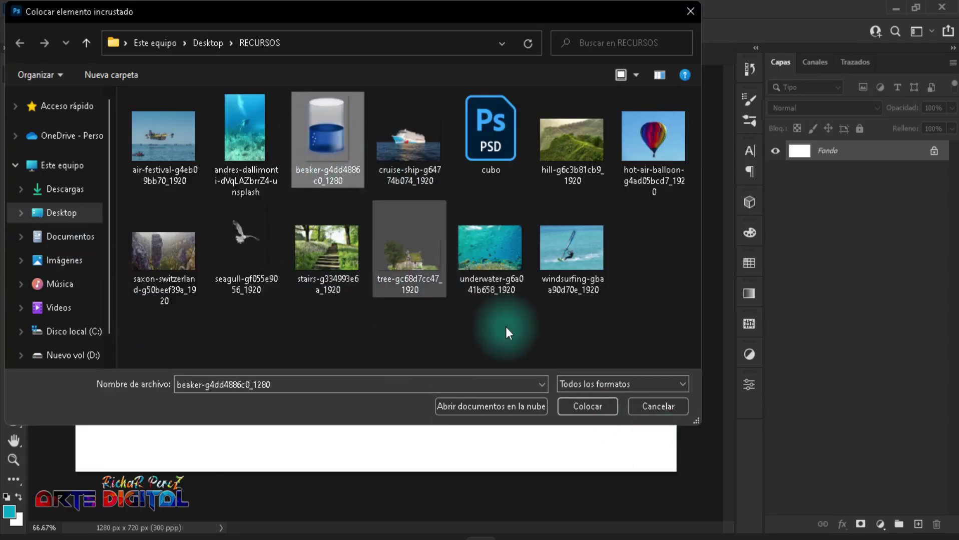
left_click(586, 406)
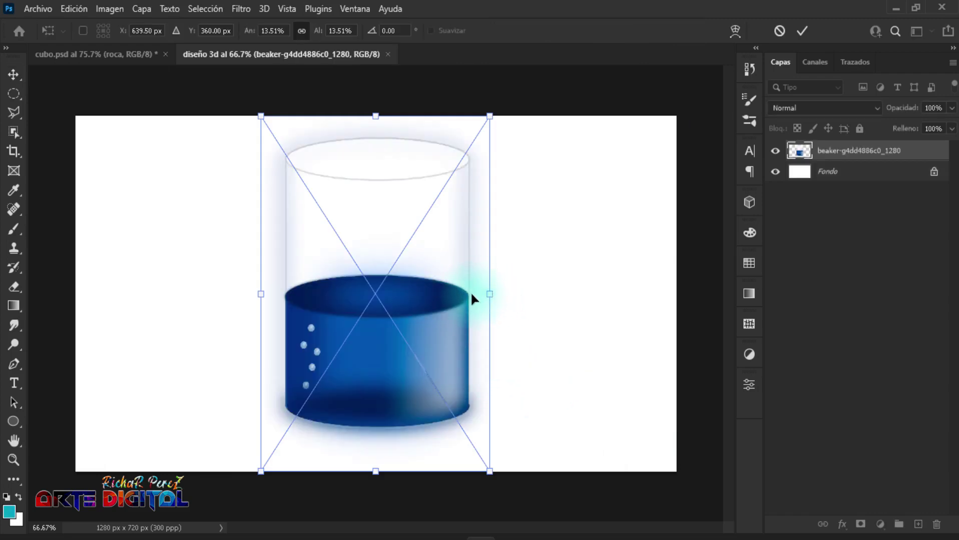
scroll(473, 292, "down", 3)
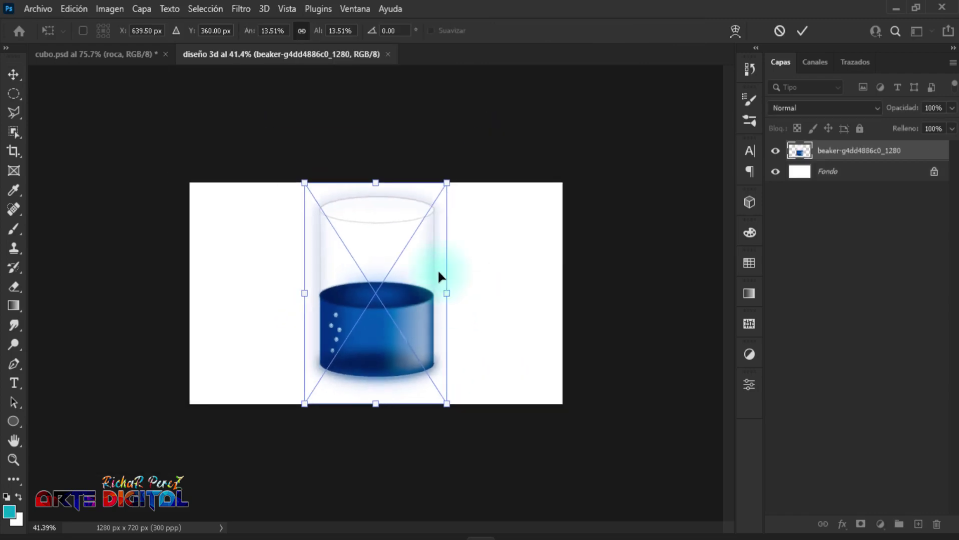
left_click_drag(376, 183, 375, 82)
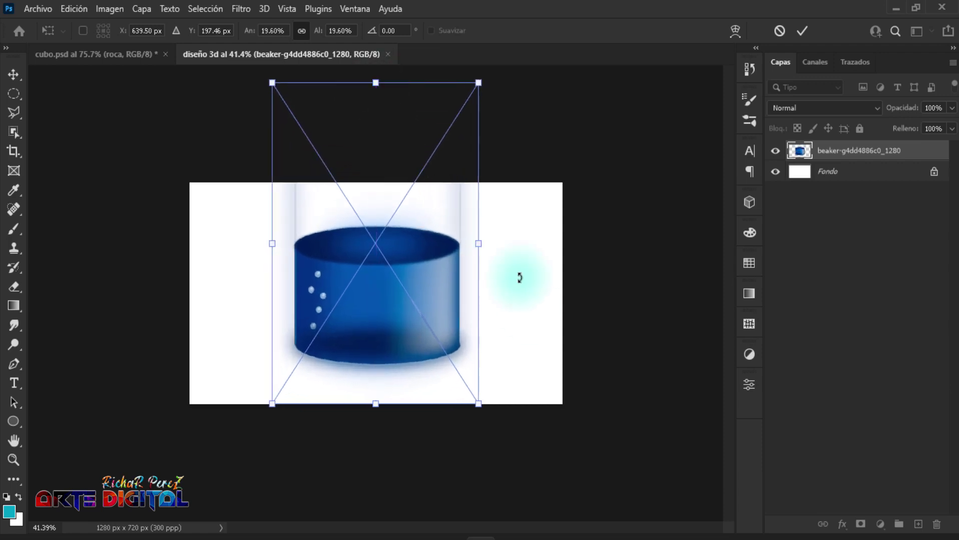
left_click_drag(519, 277, 488, 260)
left_click_drag(539, 217, 473, 276)
mouse_move(366, 436)
left_mouse_down()
mouse_move(377, 313)
mouse_move(366, 435)
mouse_move(392, 318)
mouse_move(367, 419)
left_mouse_up()
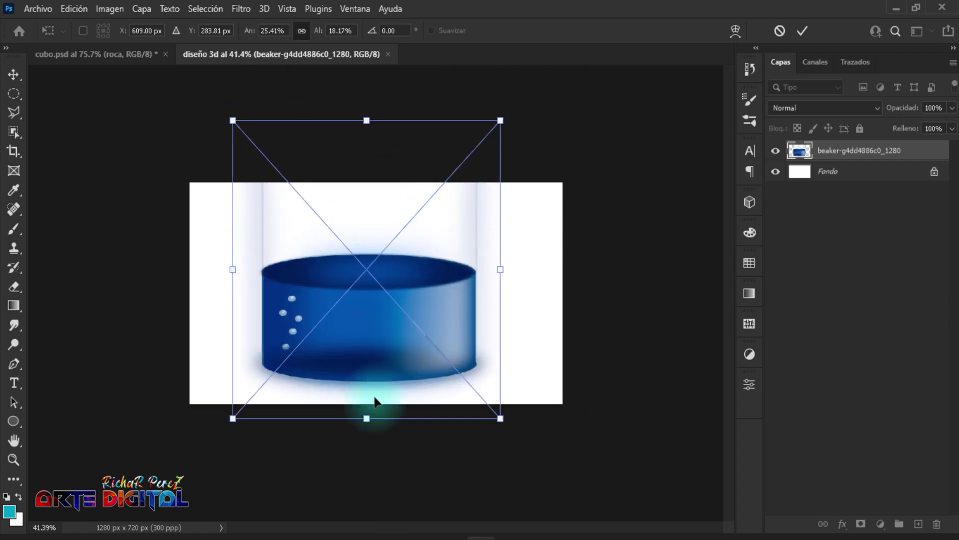
scroll(357, 374, "up", 2)
key("Return")
Step: Move the beaker lower, stretch it to fill the canvas, and rename its layer 'referencia'
scroll(358, 374, "up", 3)
mouse_move(400, 379)
left_mouse_down()
mouse_move(398, 416)
mouse_move(398, 393)
left_mouse_up()
scroll(392, 391, "down", 2)
key("ctrl+t")
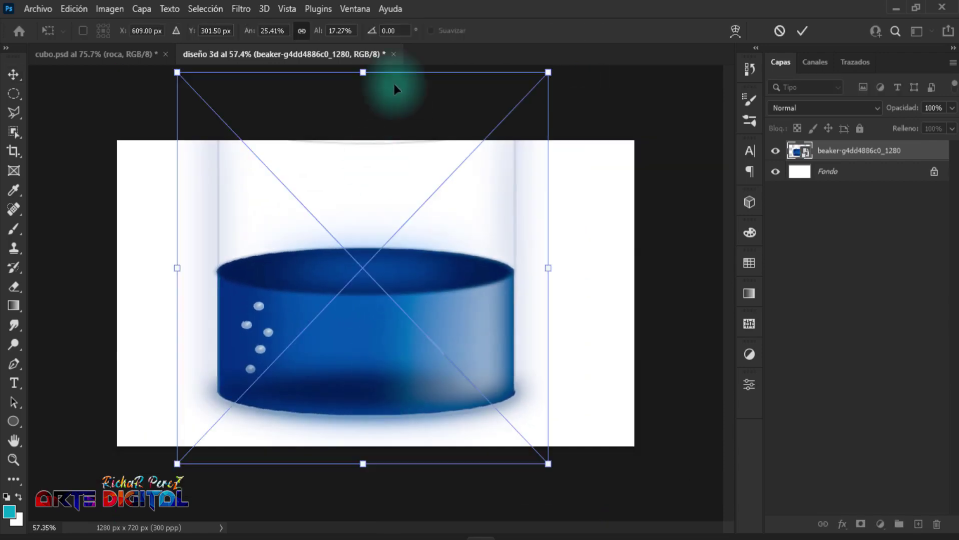
left_click_drag(394, 76, 364, 129)
key("Return")
scroll(379, 113, "up", 2)
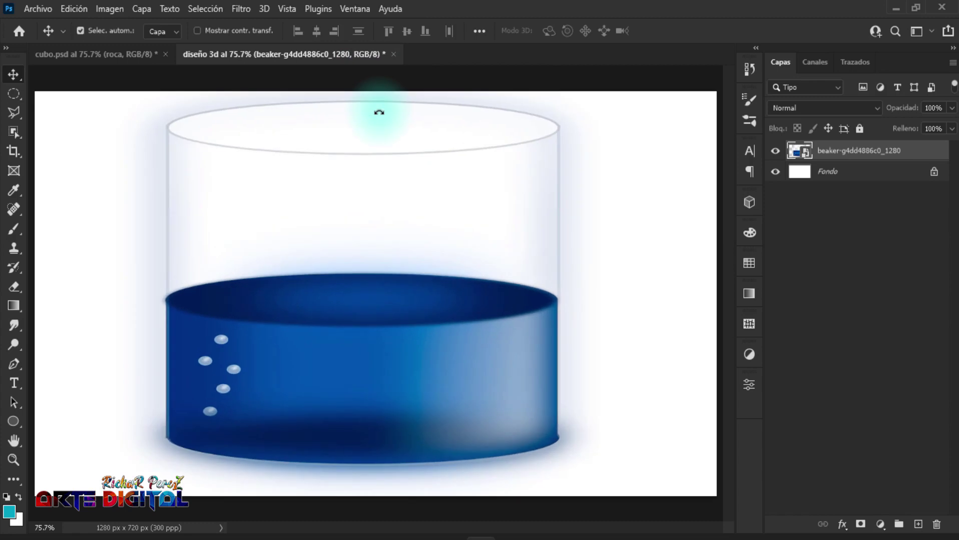
double_click(870, 149)
type("referencia")
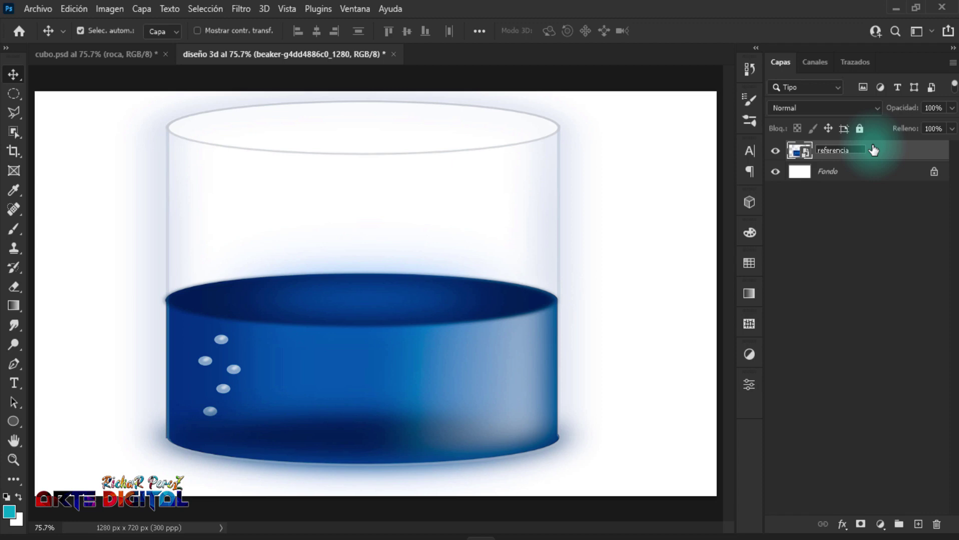
key("Return")
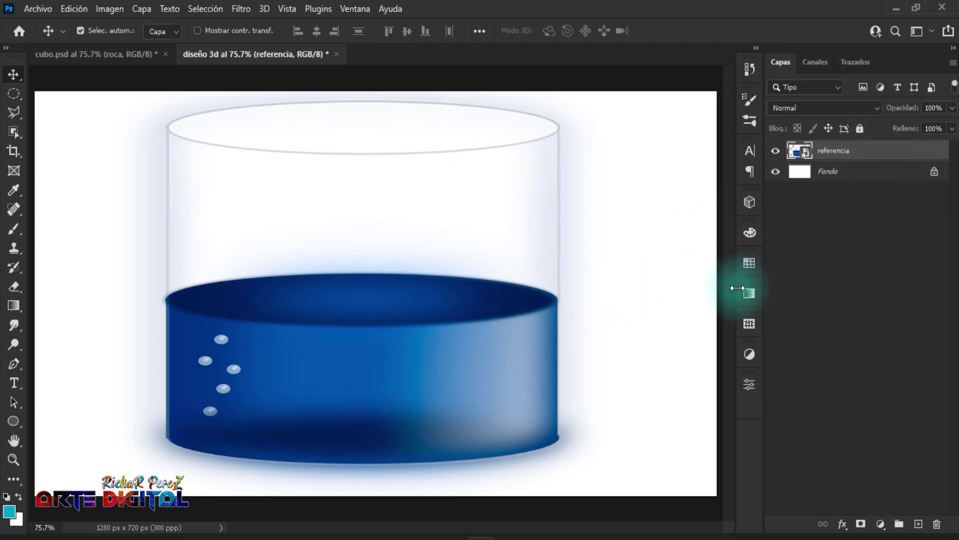
Step: Add a new layer named 'parte inferior'
left_click(918, 524)
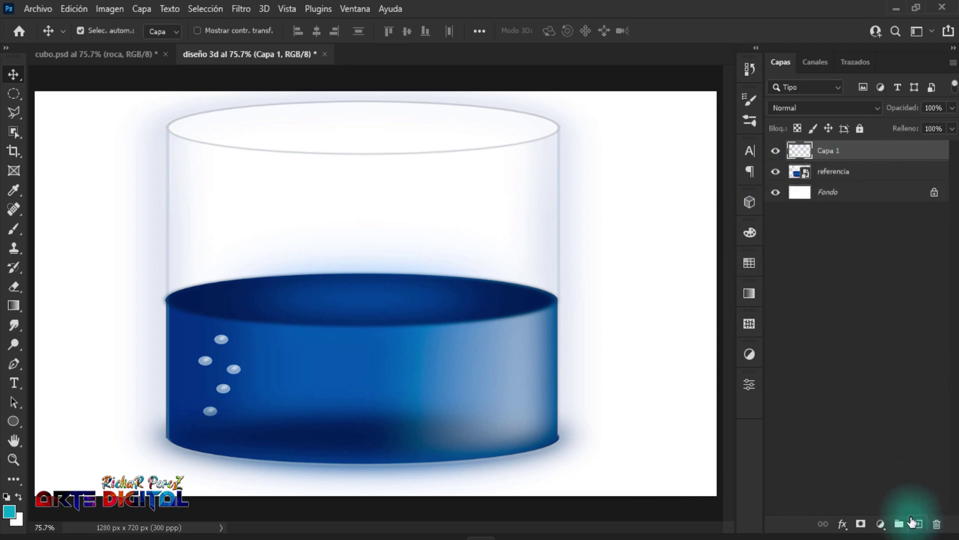
double_click(831, 150)
type("parte inferior")
key("Return")
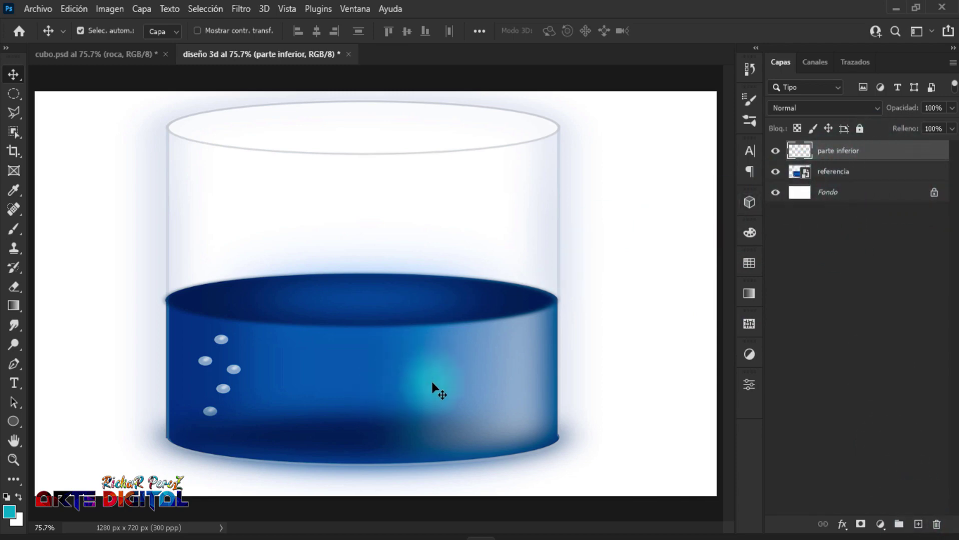
Step: Select the standard Pen tool in Trazado (path) mode
key("p")
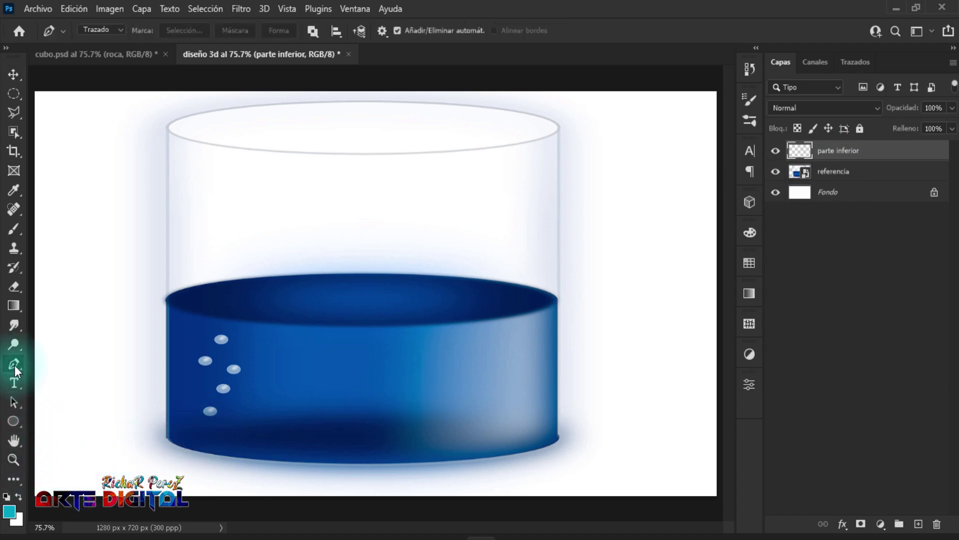
right_click(14, 365)
left_click(81, 359)
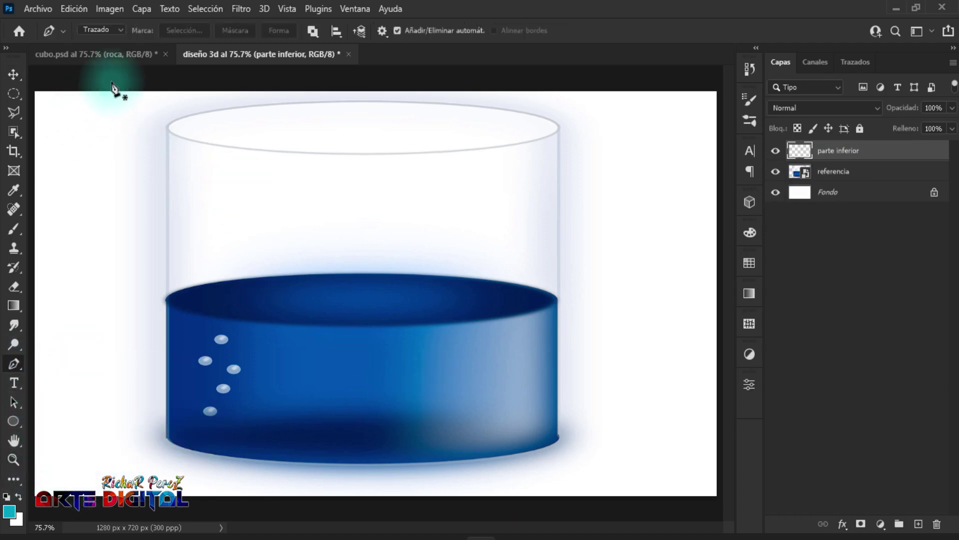
left_click(117, 31)
left_click(108, 56)
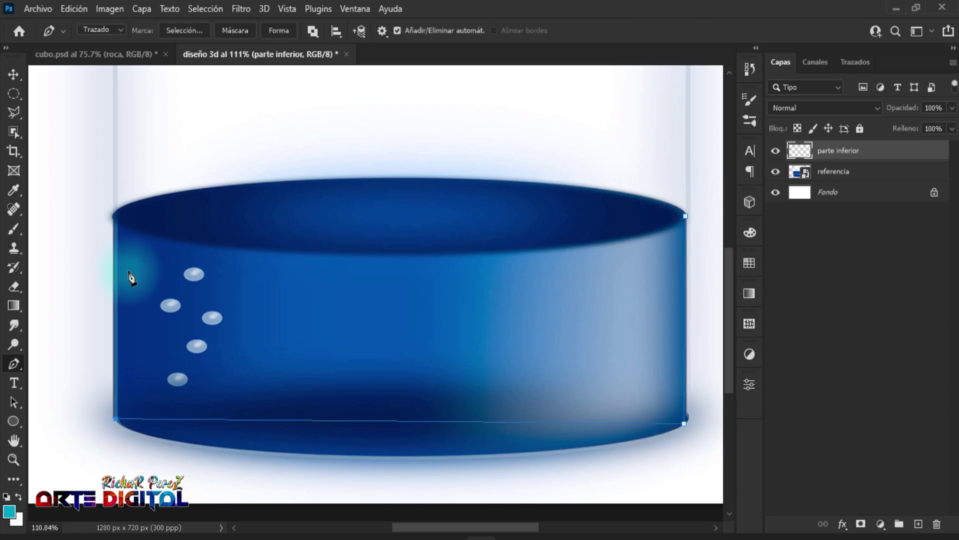
Step: Trace a curved path around the blue water cylinder's body
left_click(116, 418)
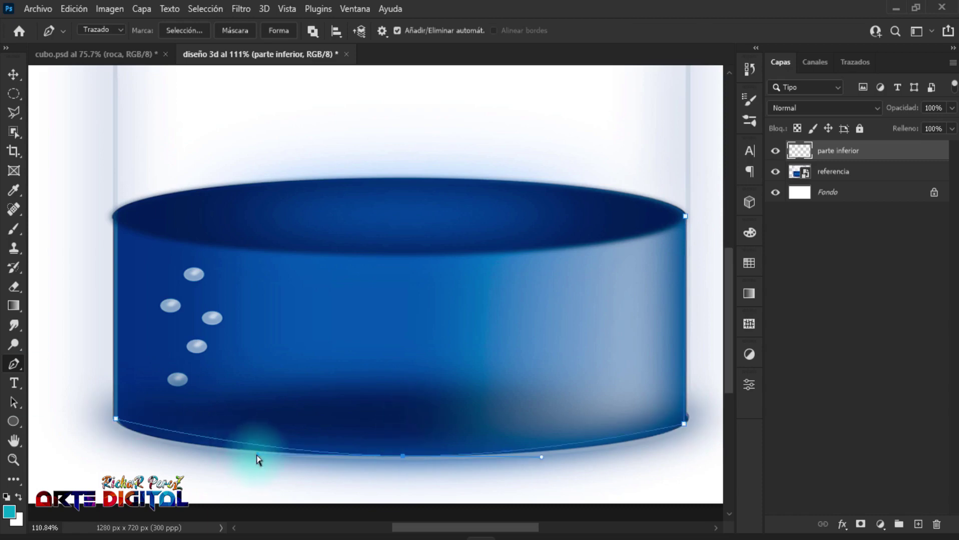
left_click_drag(403, 456, 629, 462)
scroll(111, 250, "up", 1)
left_click(115, 246)
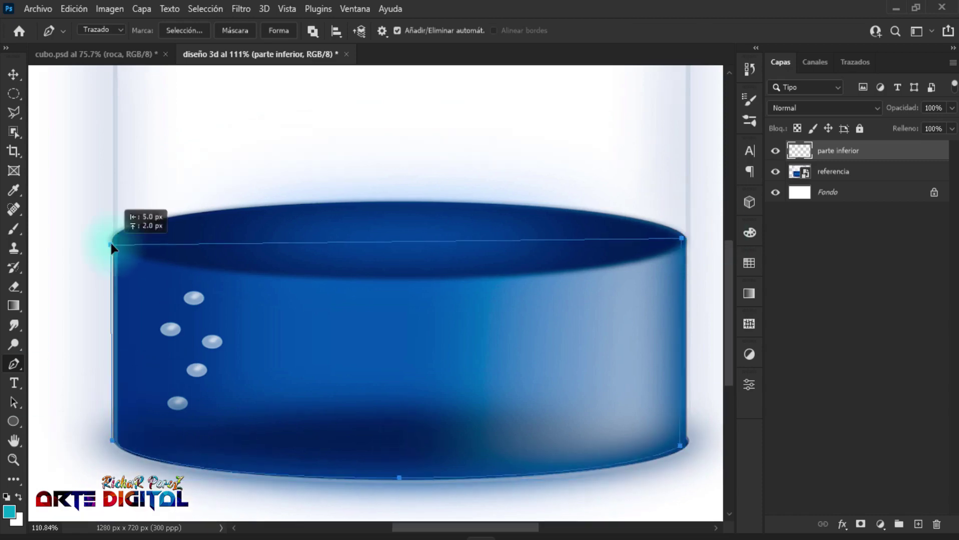
mouse_move(407, 279)
left_mouse_down()
mouse_move(548, 285)
mouse_move(678, 275)
left_mouse_up()
left_click_drag(135, 282, 169, 283)
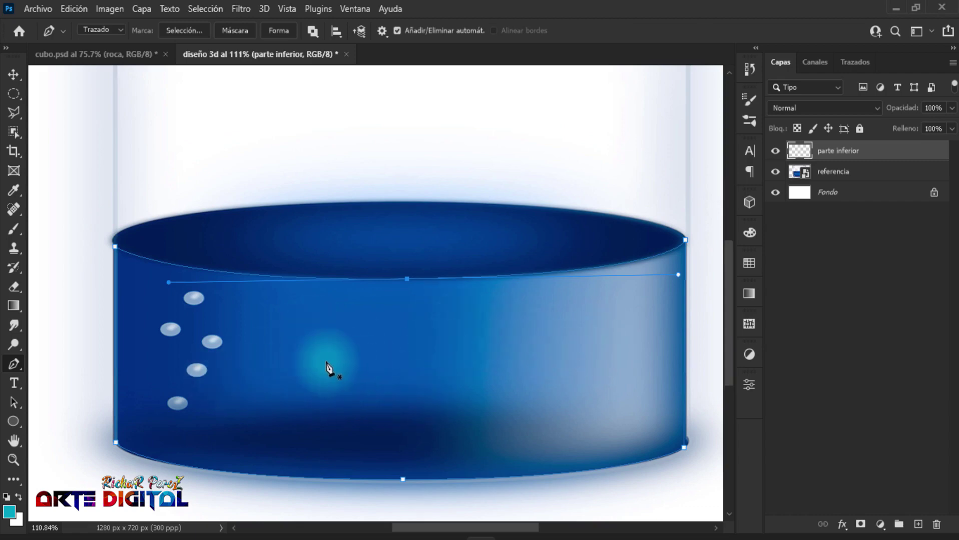
Step: Set the foreground colour to turquoise via its hex value
left_click(9, 515)
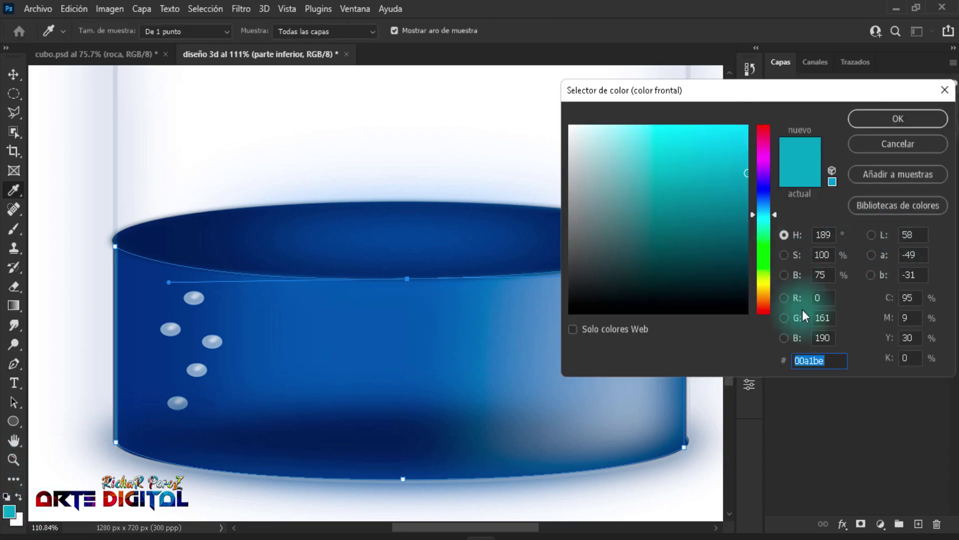
left_click(842, 364)
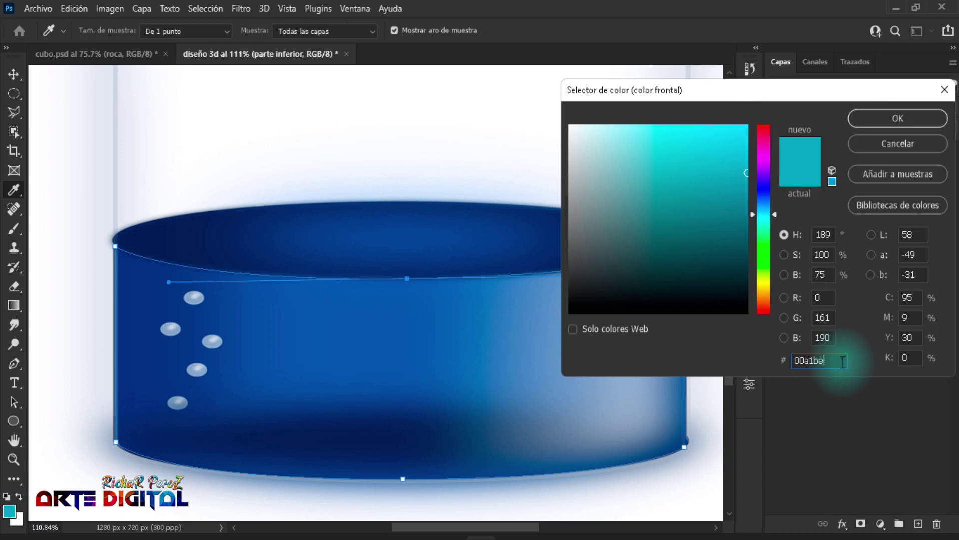
left_click(894, 119)
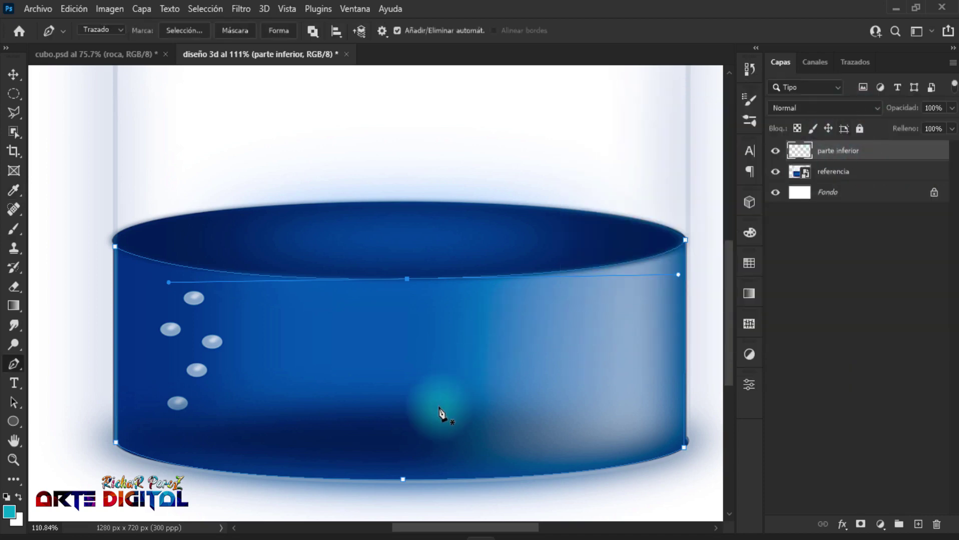
Step: Fill the cylinder path with the foreground colour, hide the path, and add a new layer
right_click(383, 356)
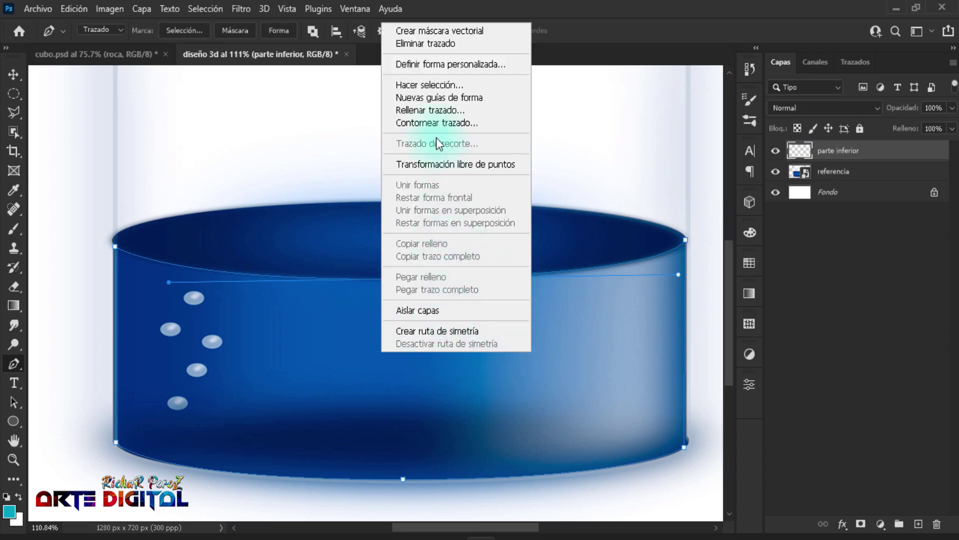
left_click(438, 111)
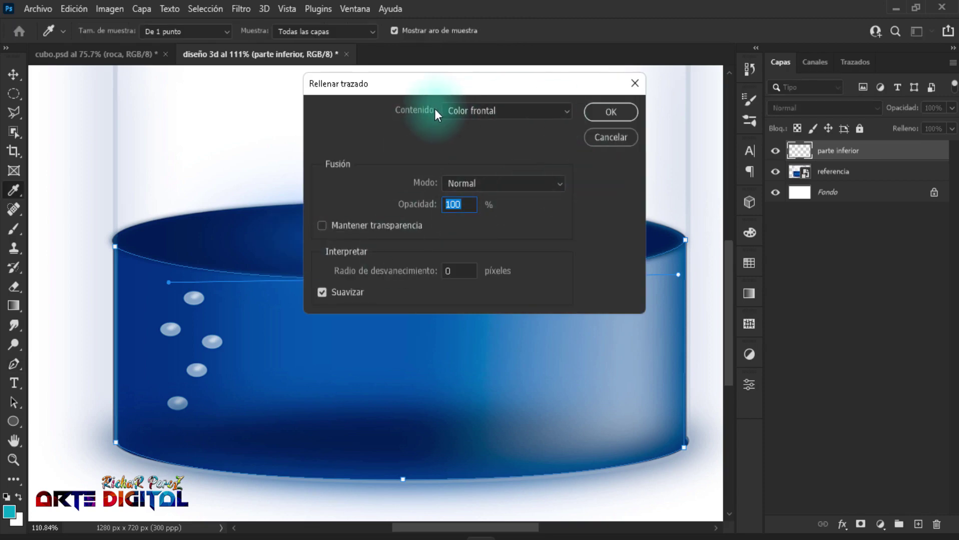
left_click(476, 112)
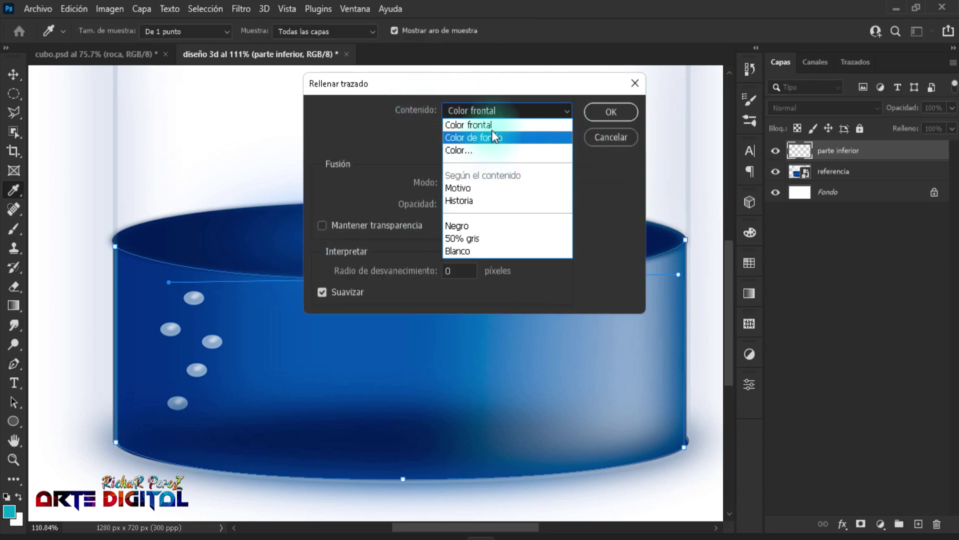
left_click(489, 126)
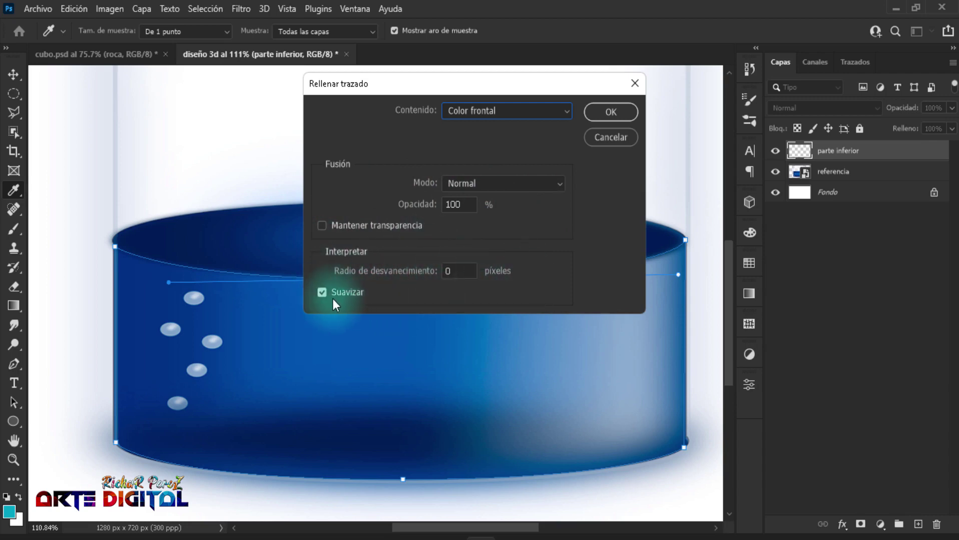
left_click(612, 114)
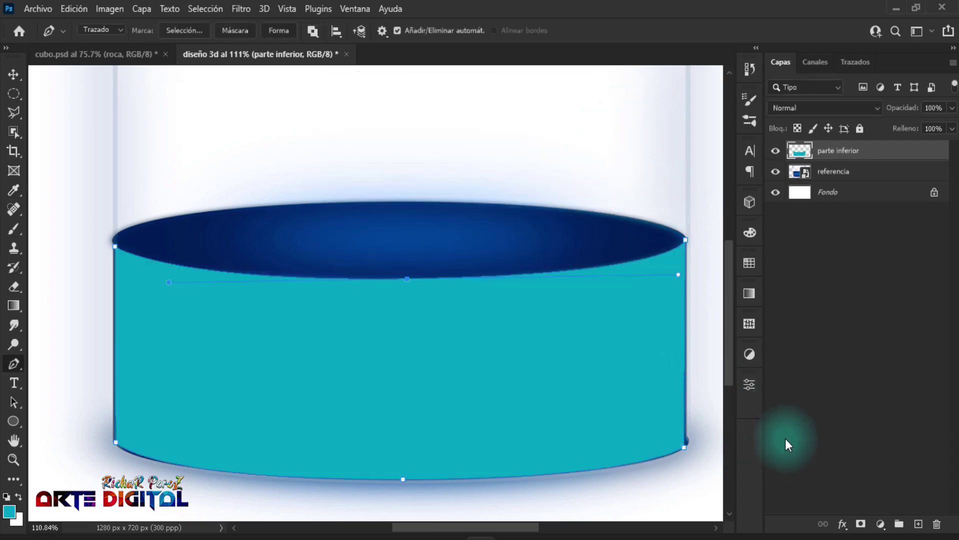
key("Return")
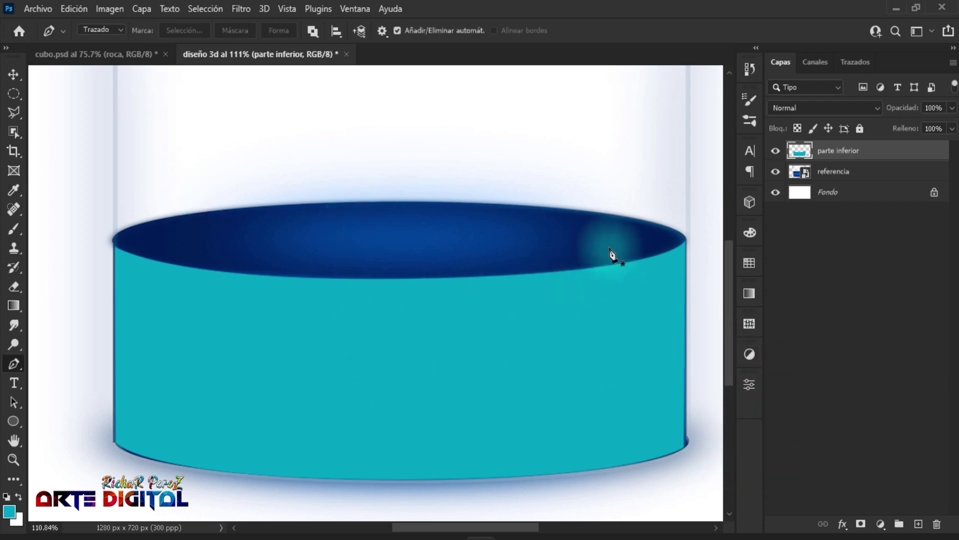
left_click(919, 525)
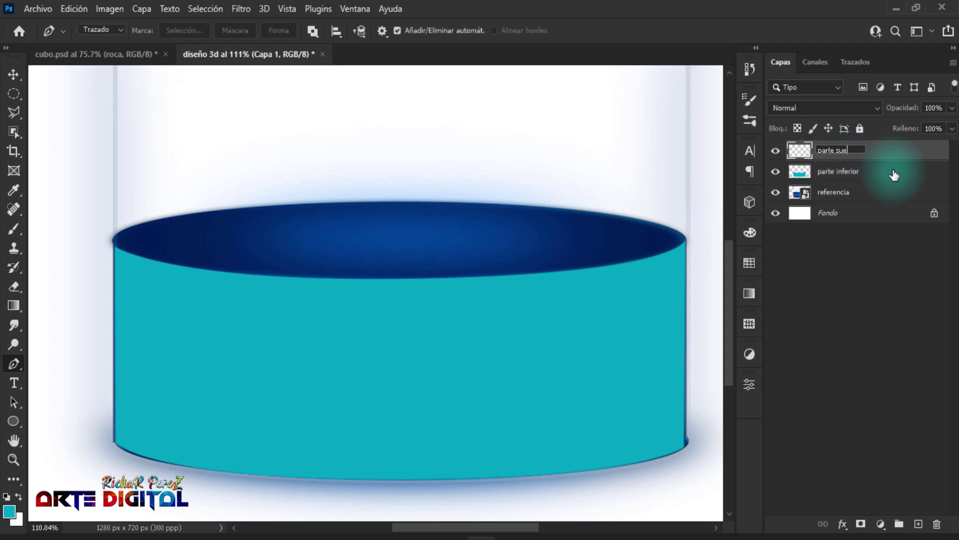
Step: Name the new layer 'parte superior' and hide the 'parte inferior' layer
type("ior")
key("Return")
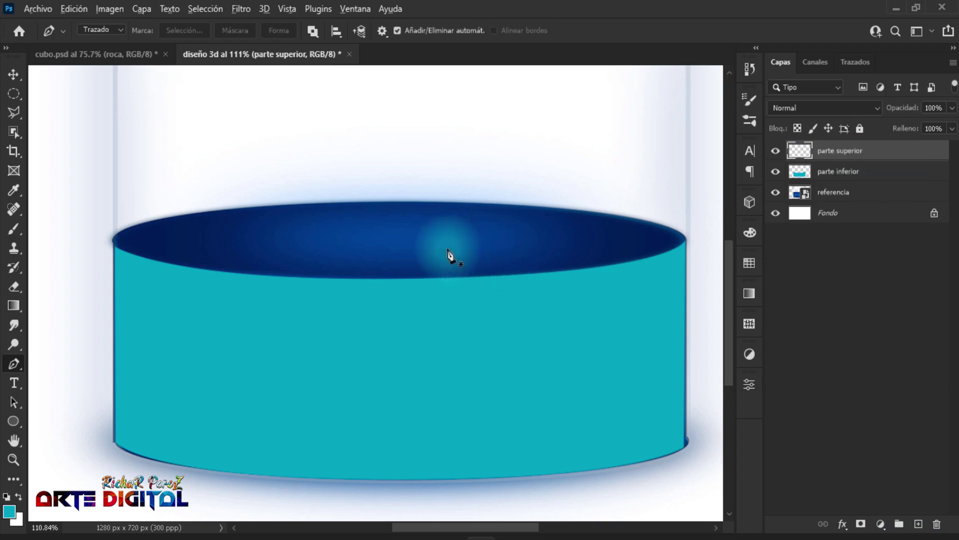
scroll(500, 245, "up", 3)
left_click_drag(610, 317, 436, 348)
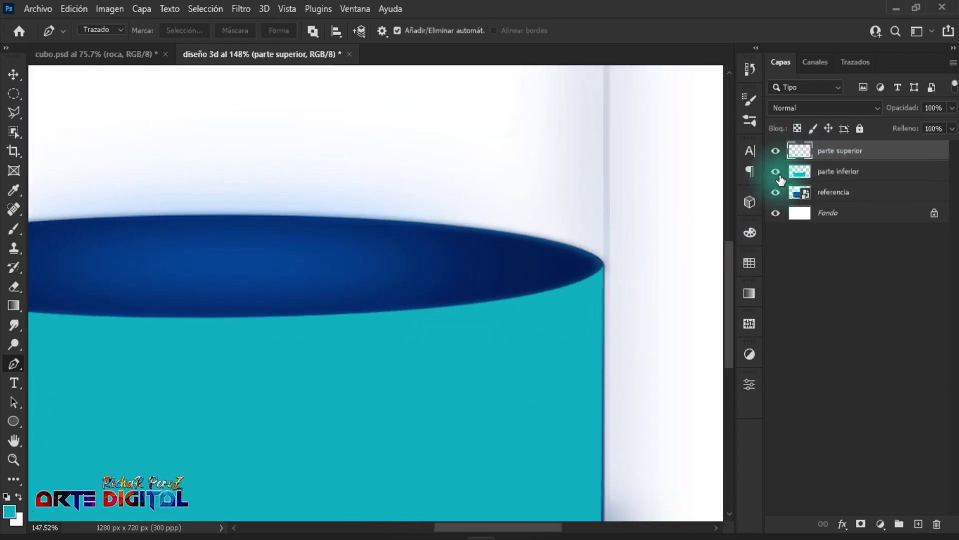
left_click(775, 173)
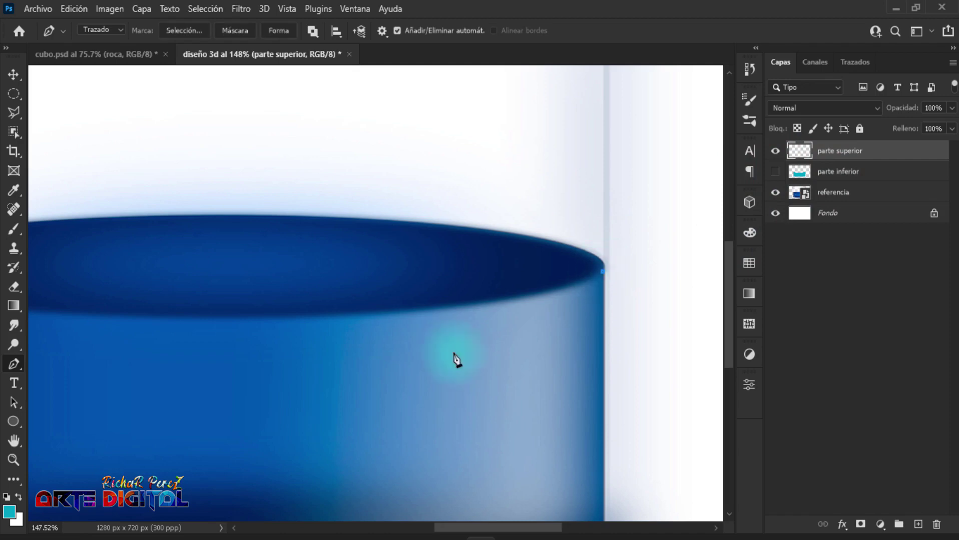
left_click_drag(370, 367, 565, 390)
scroll(375, 392, "down", 3)
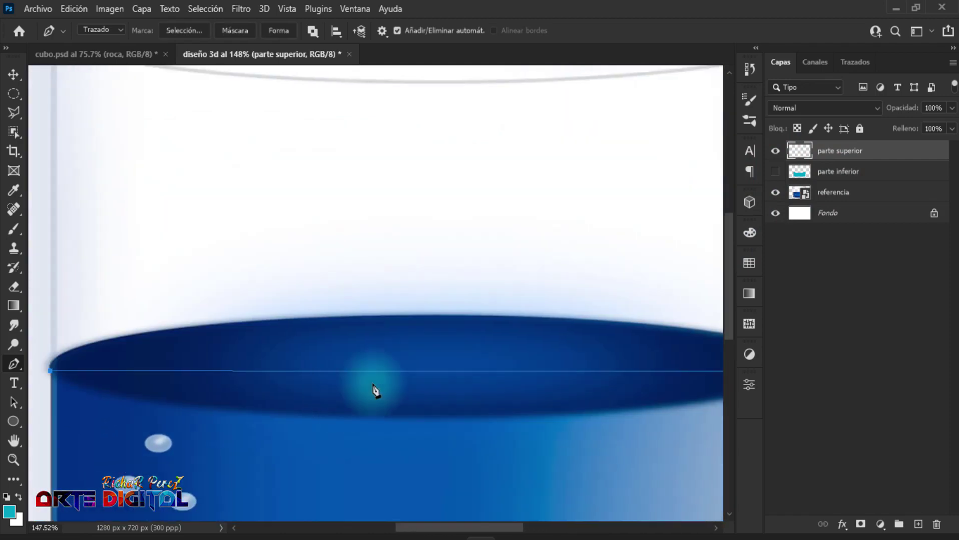
Step: Trace the water-top ellipse, fill it turquoise, and show 'parte inferior' again
left_click(374, 396)
left_click(649, 359)
left_click_drag(374, 315, 79, 320)
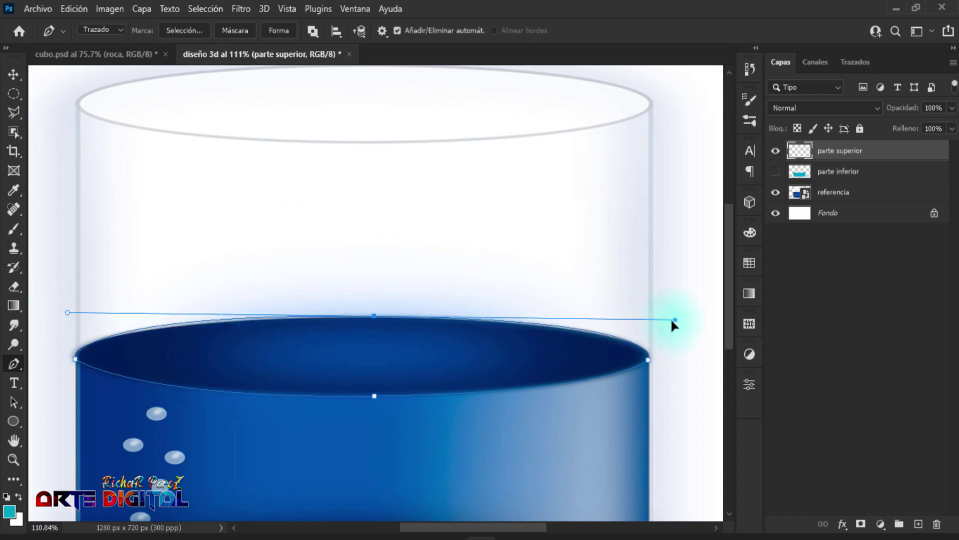
left_click_drag(80, 320, 66, 320)
left_click_drag(669, 313, 681, 317)
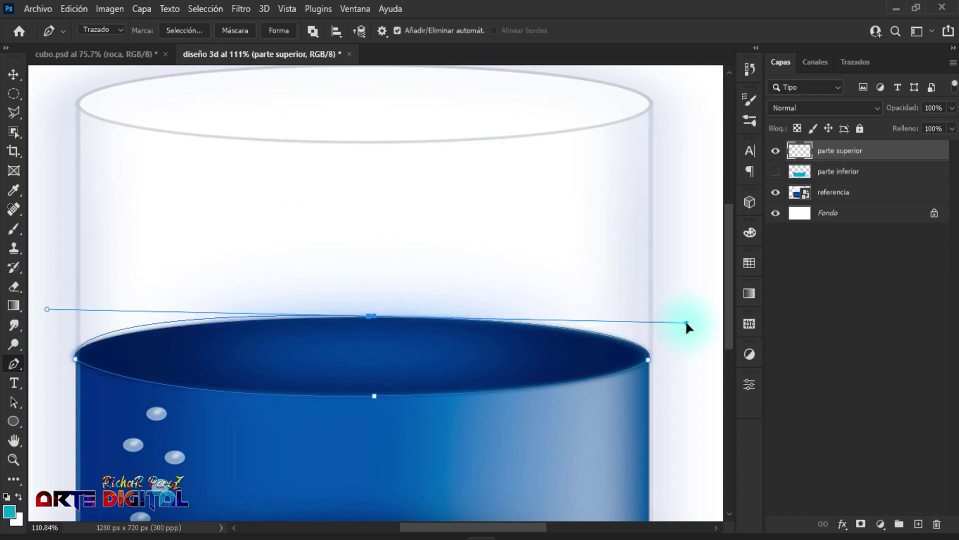
right_click(573, 322)
left_click(437, 130)
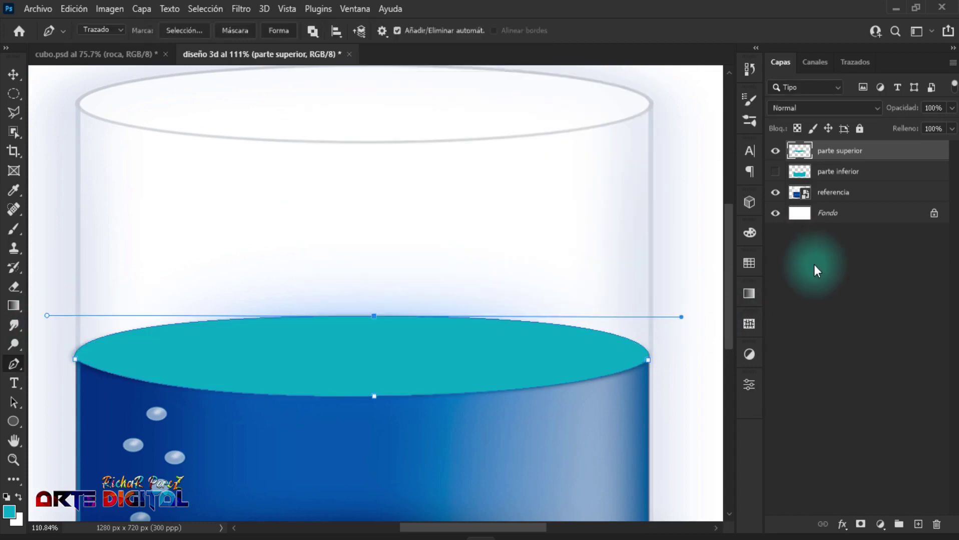
key("Escape")
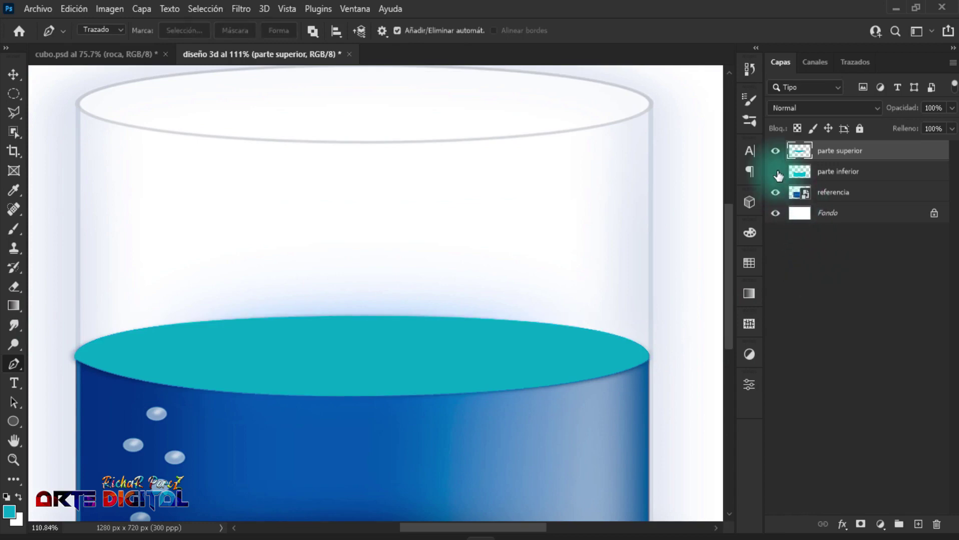
left_click(775, 171)
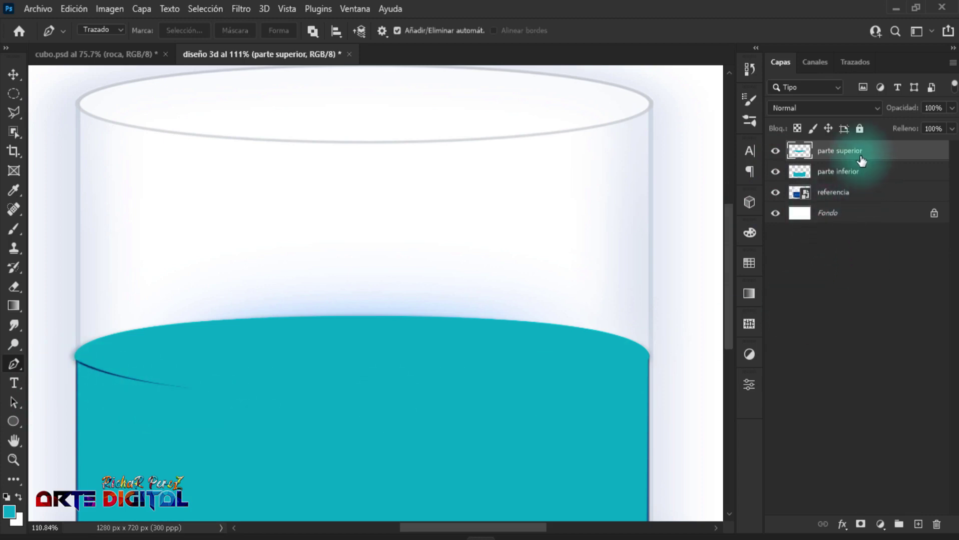
Step: Warp the water top's left edge to even out its curve
key("ctrl+t")
right_click(155, 361)
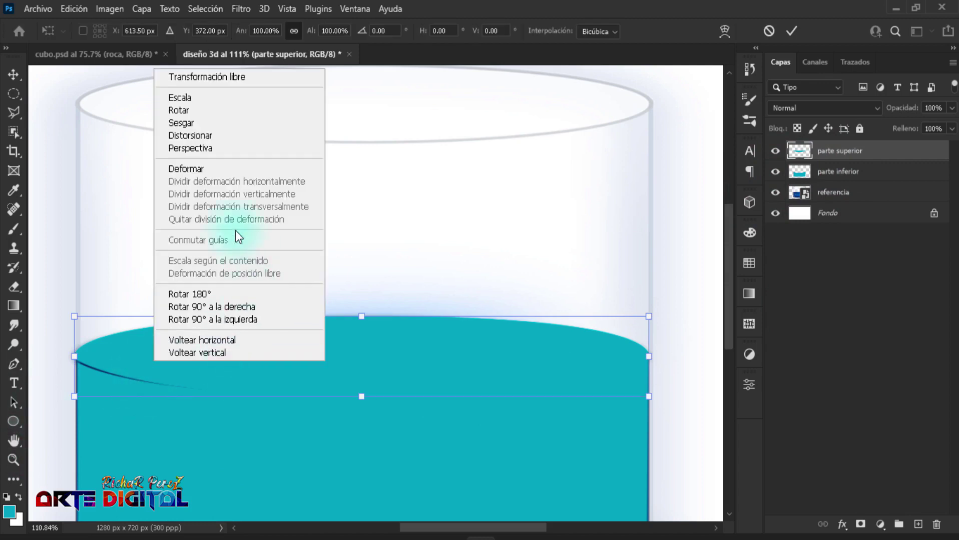
left_click(193, 168)
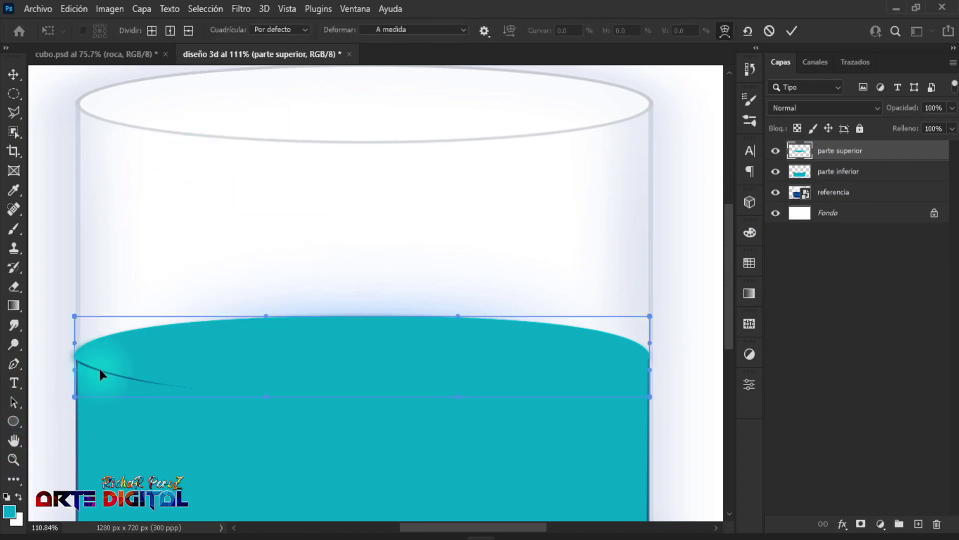
left_click_drag(102, 370, 96, 374)
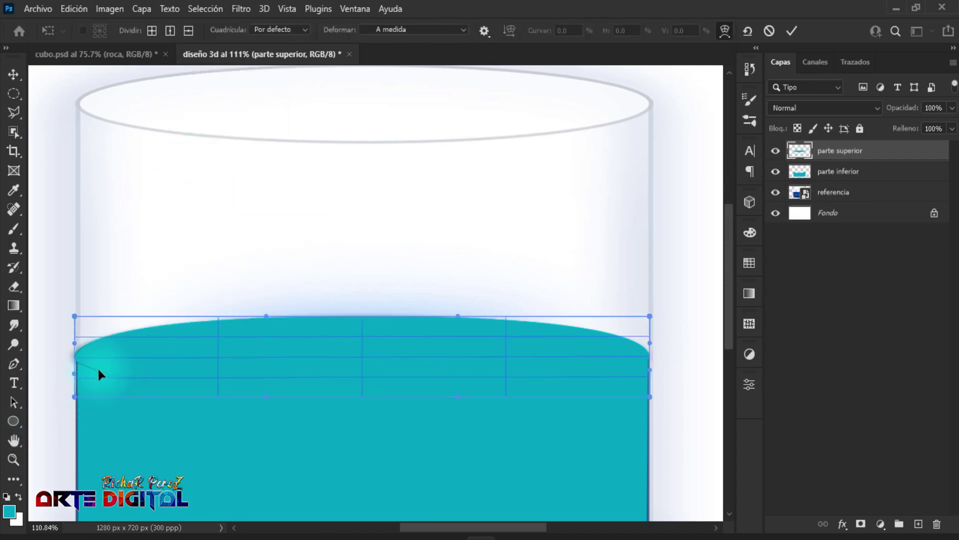
key("ctrl+z")
left_click_drag(99, 364, 106, 373)
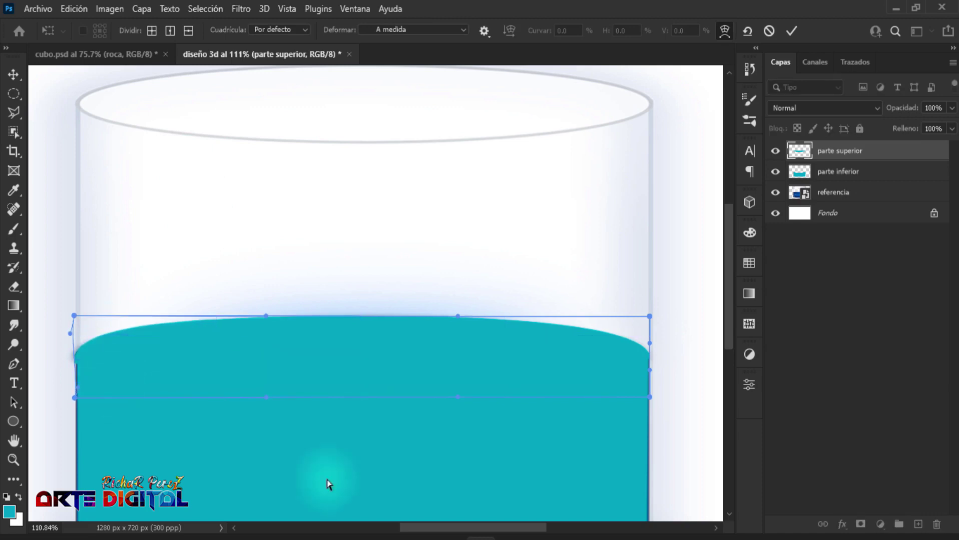
key("Return")
key("p")
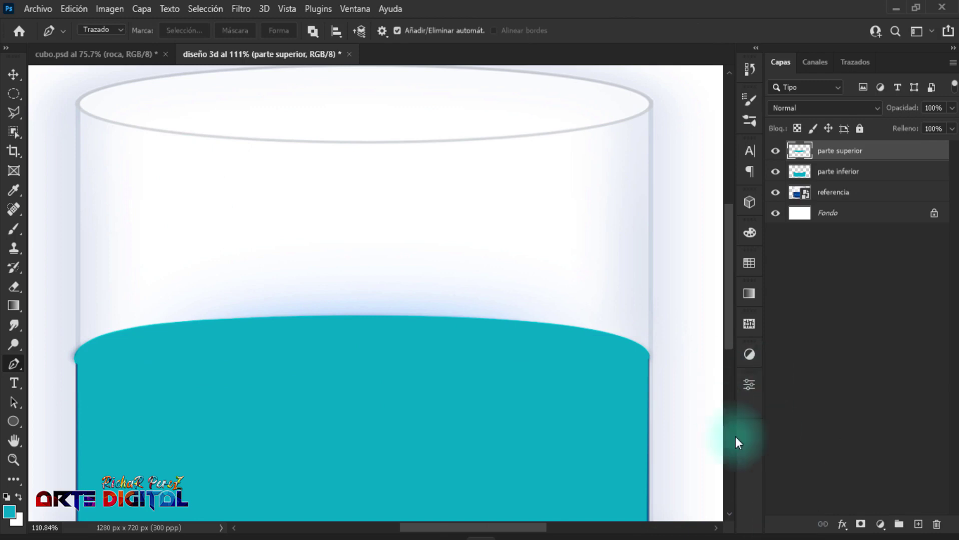
Step: Hide the 'referencia' and 'parte superior' layers
left_click(779, 193)
left_click(858, 195)
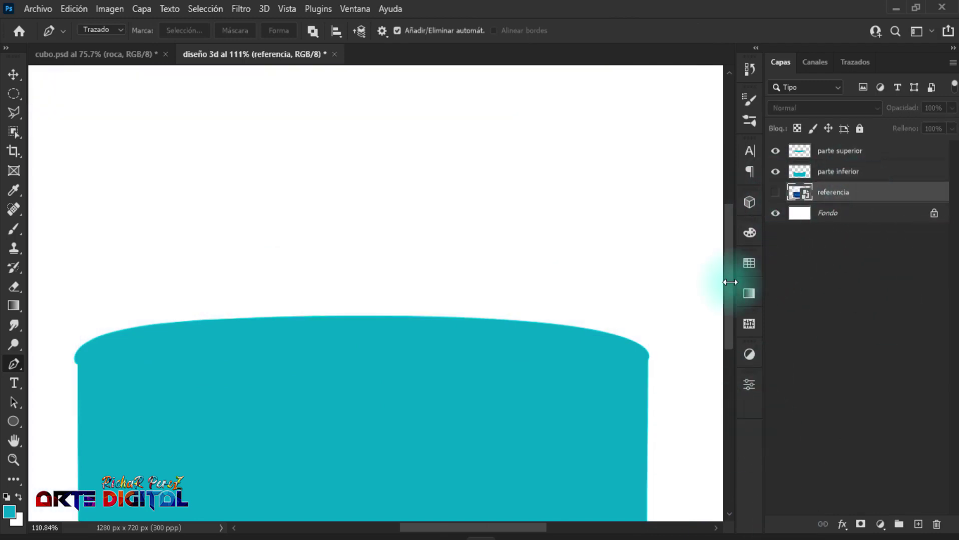
scroll(450, 333, "down", 2)
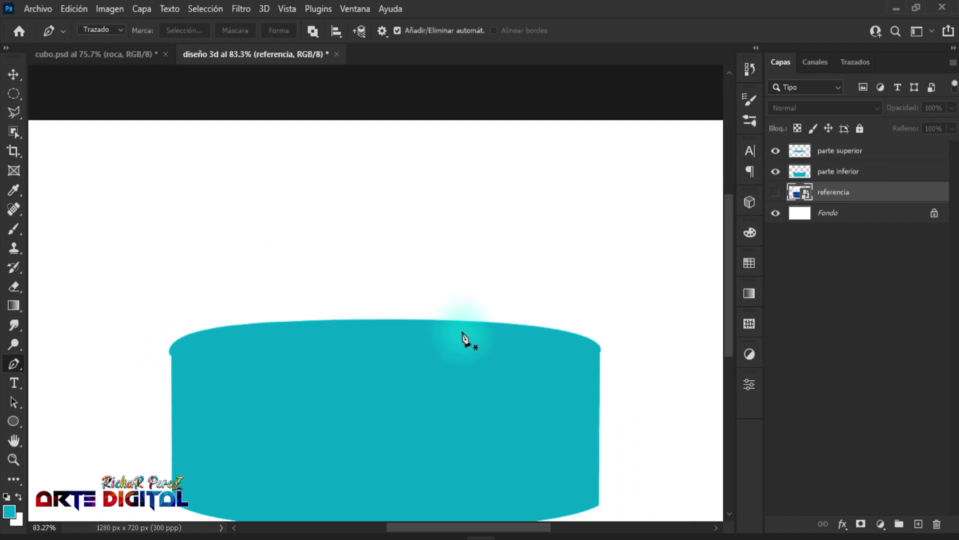
scroll(463, 340, "down", 1)
scroll(463, 339, "down", 1)
key("alt+bracketright")
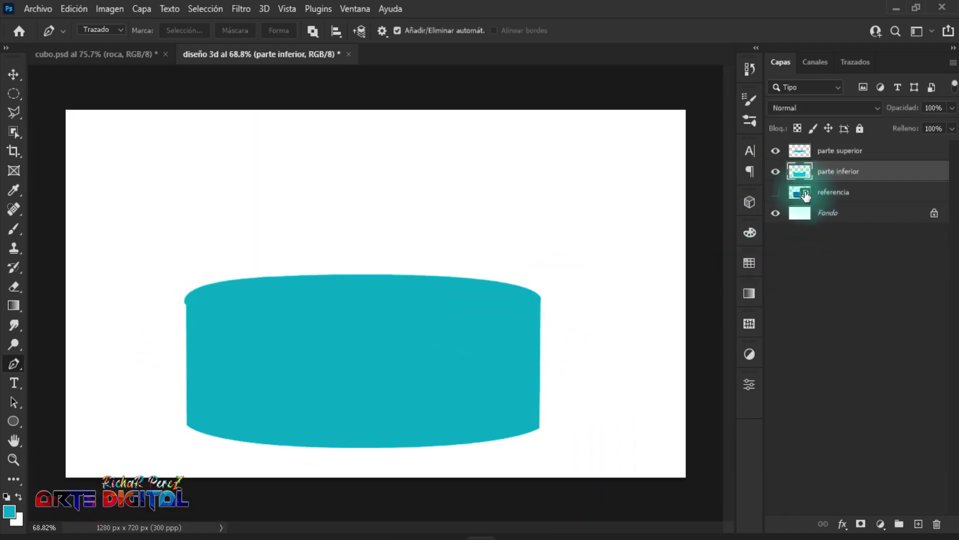
left_click(775, 151)
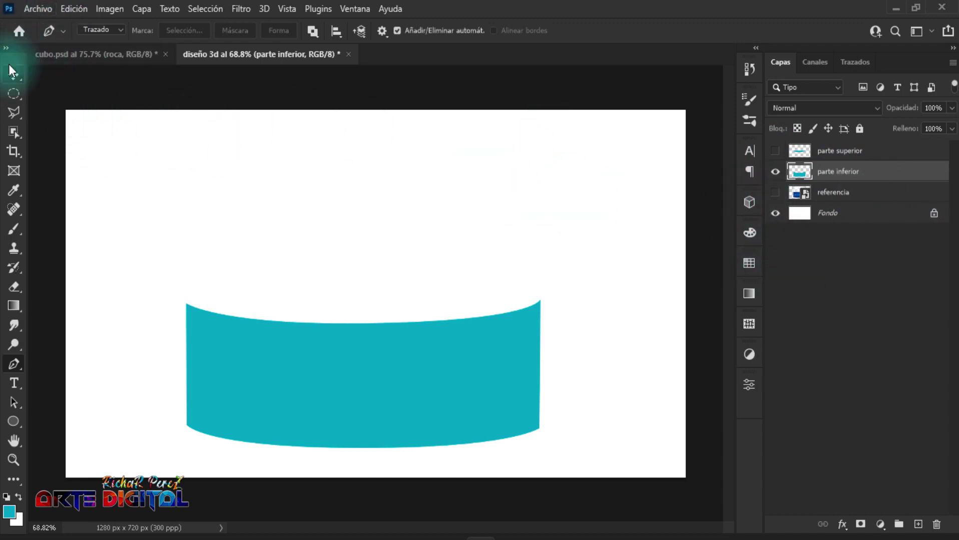
Step: Embed the underwater diver photo, scale it down slightly over the turquoise band, and zoom in
left_click(37, 9)
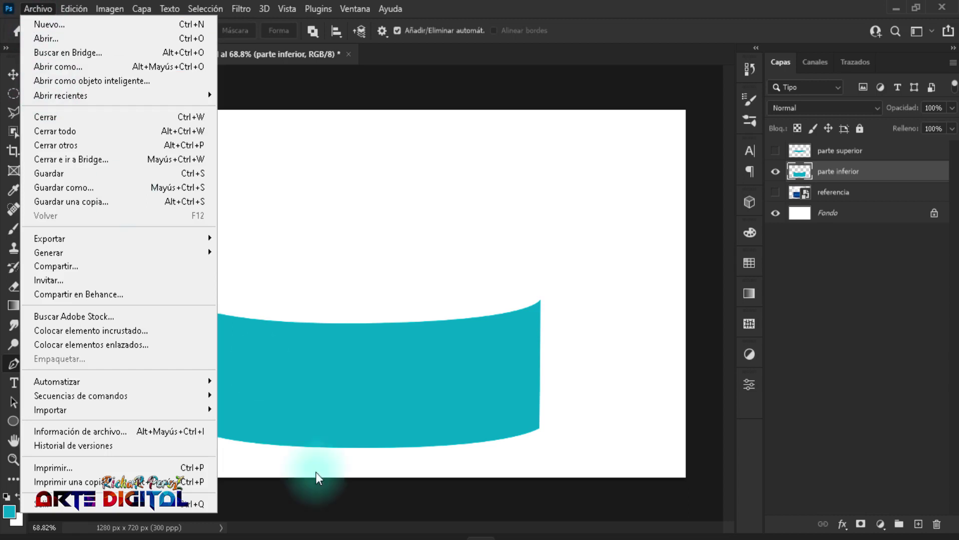
left_click(102, 331)
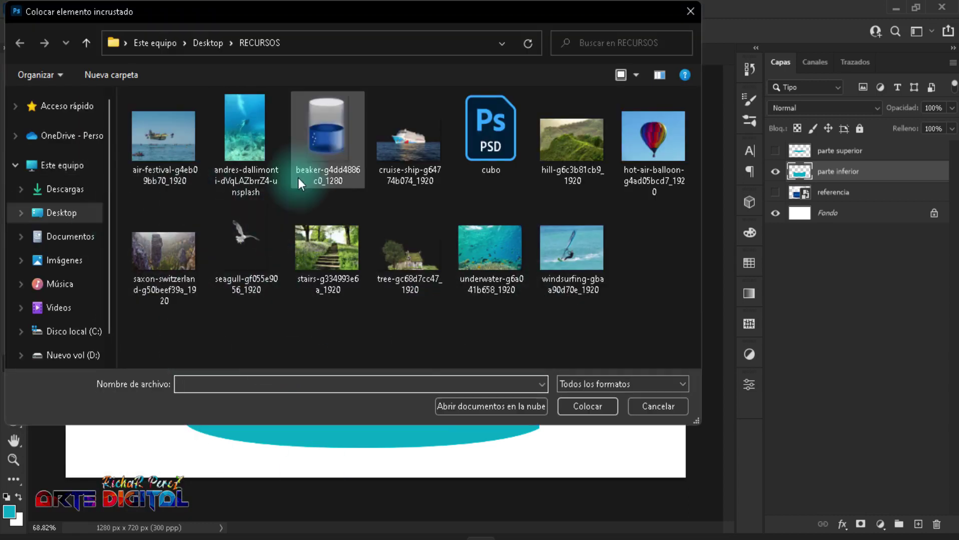
left_click(249, 143)
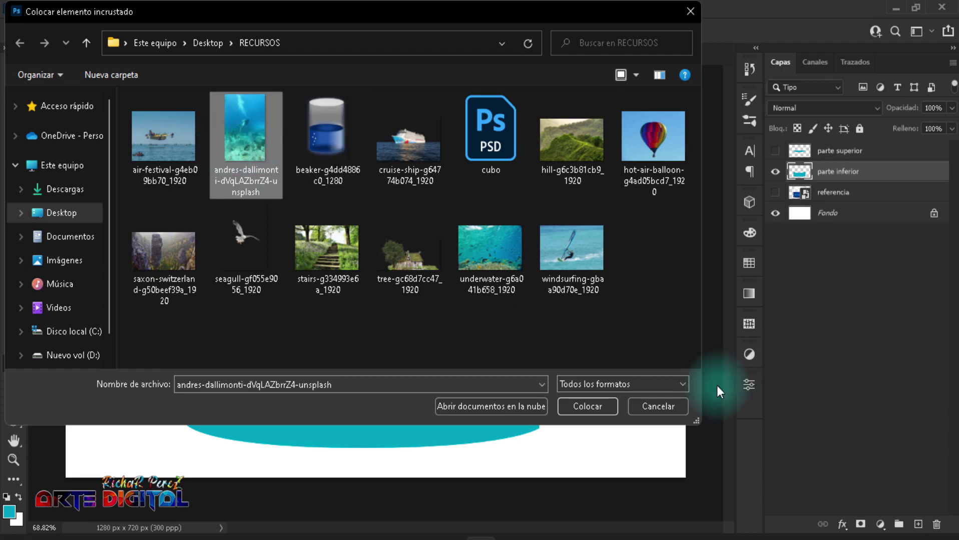
left_click(597, 410)
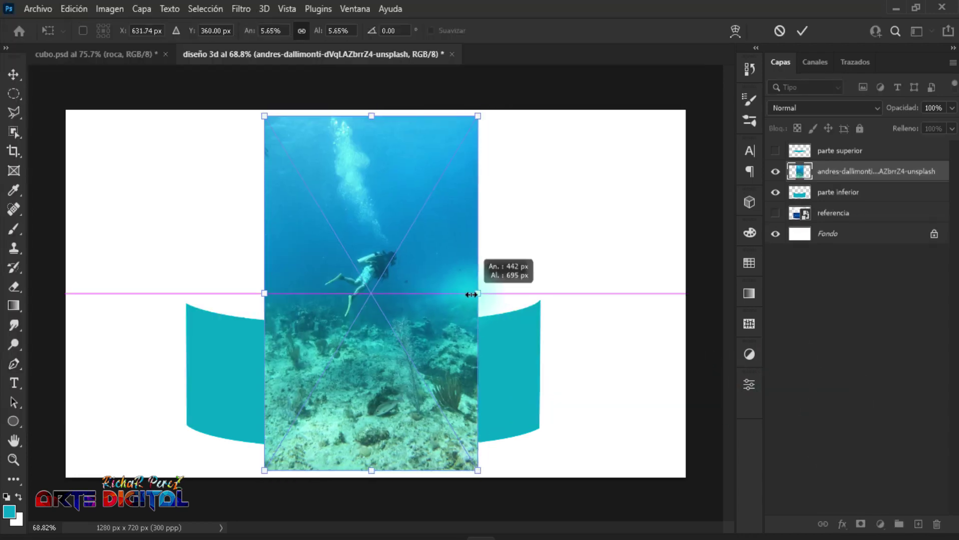
left_click_drag(479, 295, 471, 295)
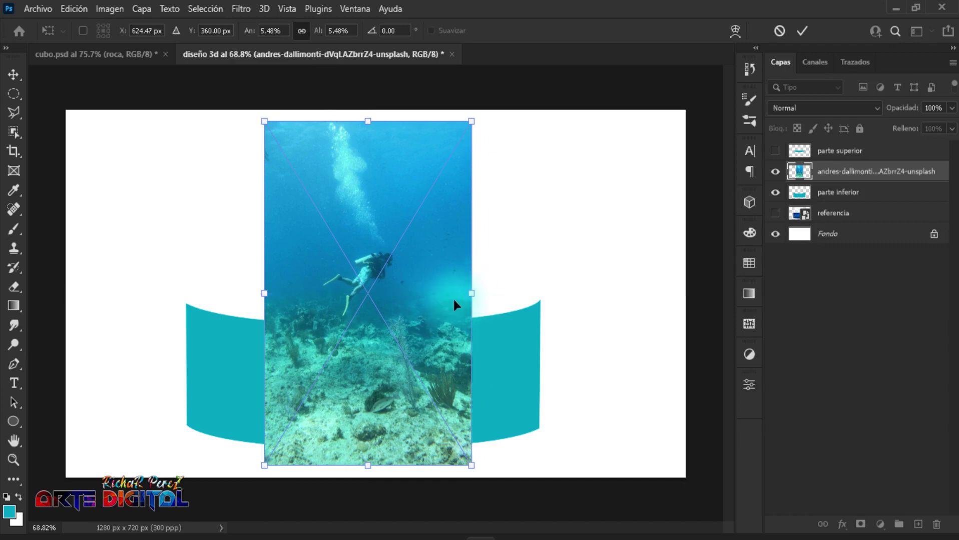
key("Return")
key("p")
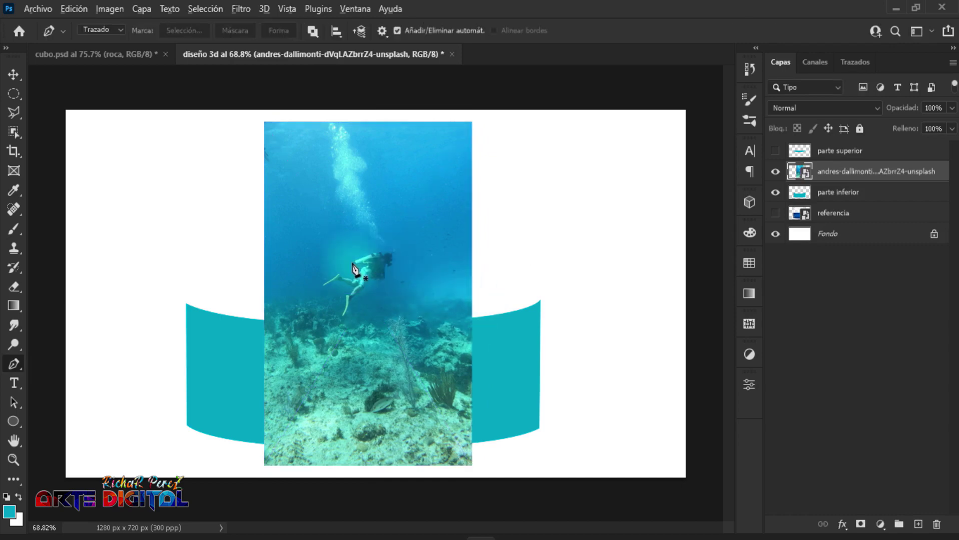
scroll(353, 270, "up", 2)
scroll(381, 269, "up", 2)
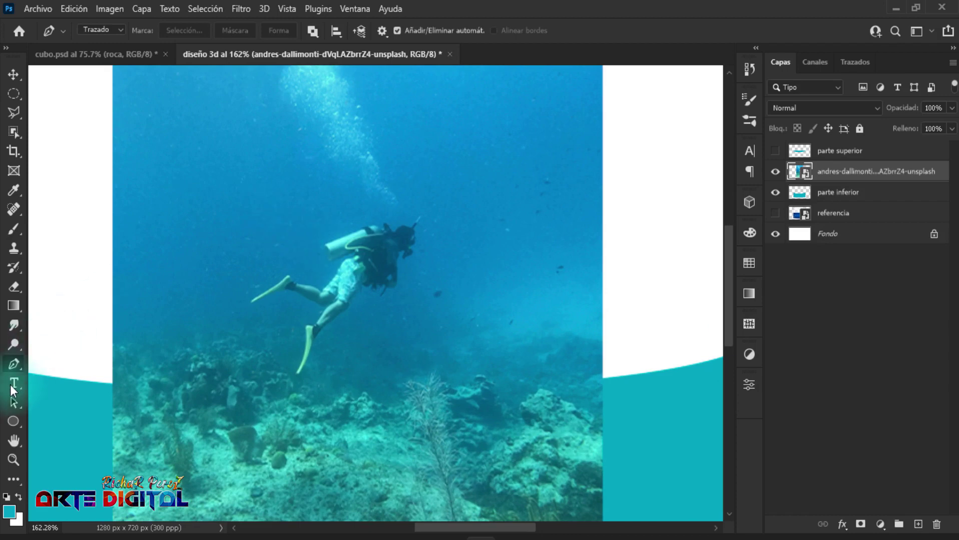
Step: With the Pen tool in path mode, trace down the diver's front
right_click(14, 364)
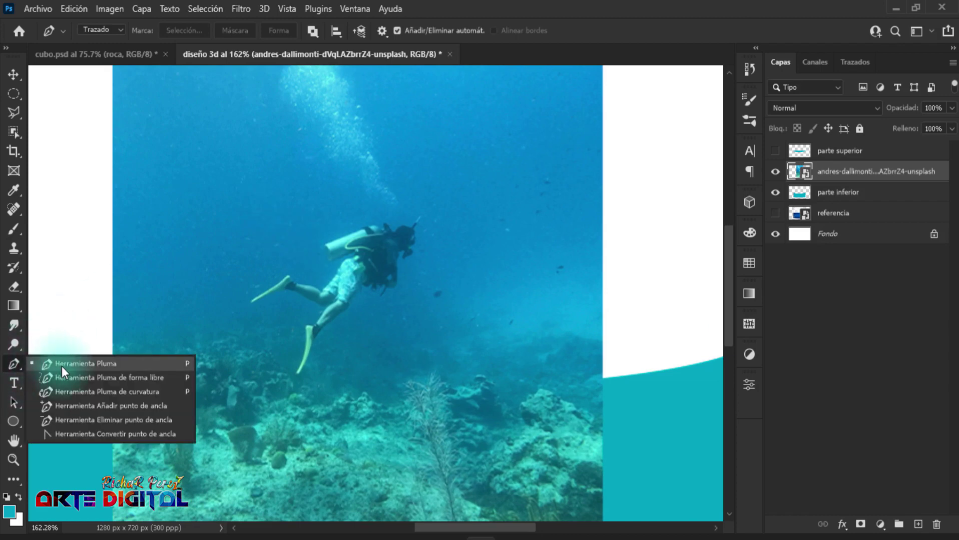
left_click(62, 367)
left_click(117, 37)
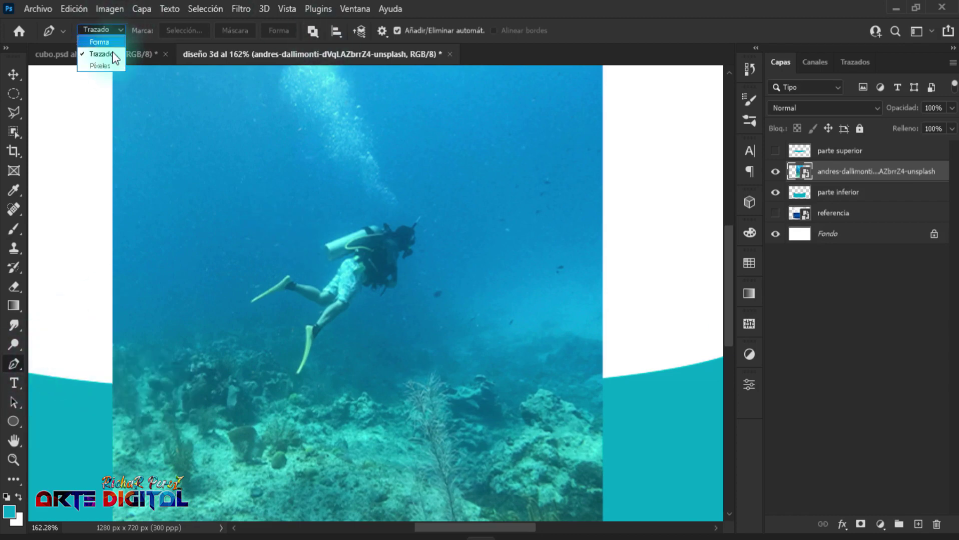
left_click(423, 241)
left_click(408, 259)
left_click(402, 281)
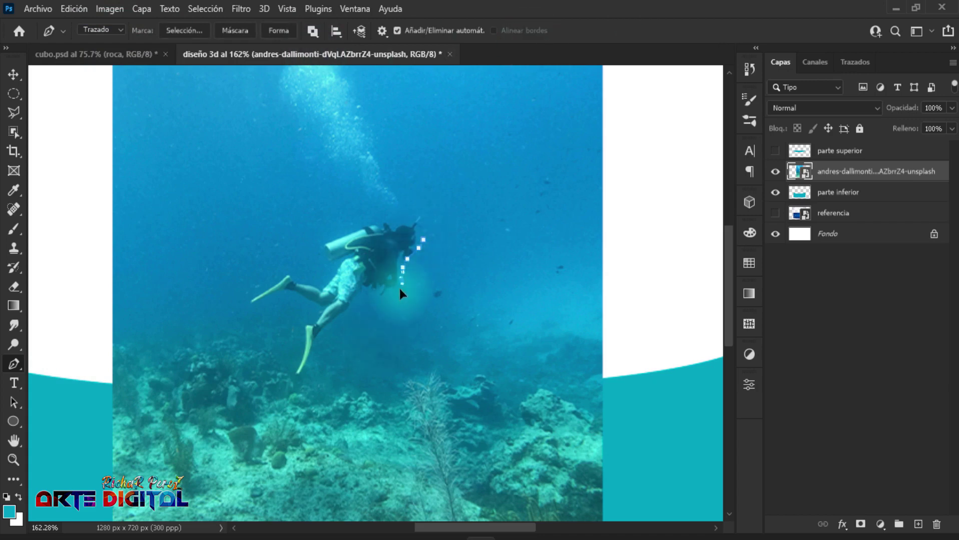
left_click(398, 301)
left_click(380, 305)
left_click(349, 312)
Step: Continue the outline around the diver's fins, back, head and tank
left_click(303, 387)
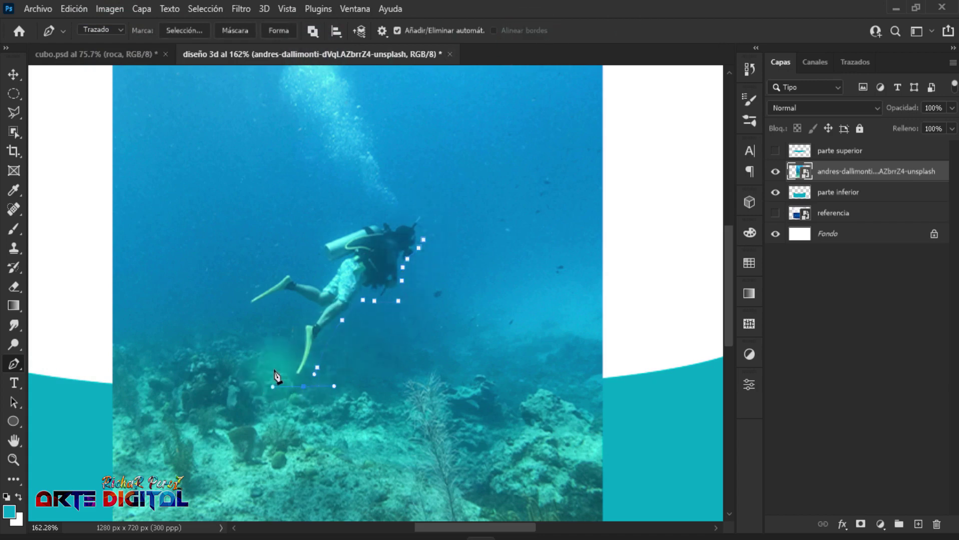
left_click(283, 368)
left_click(284, 345)
left_click(299, 323)
left_click(294, 305)
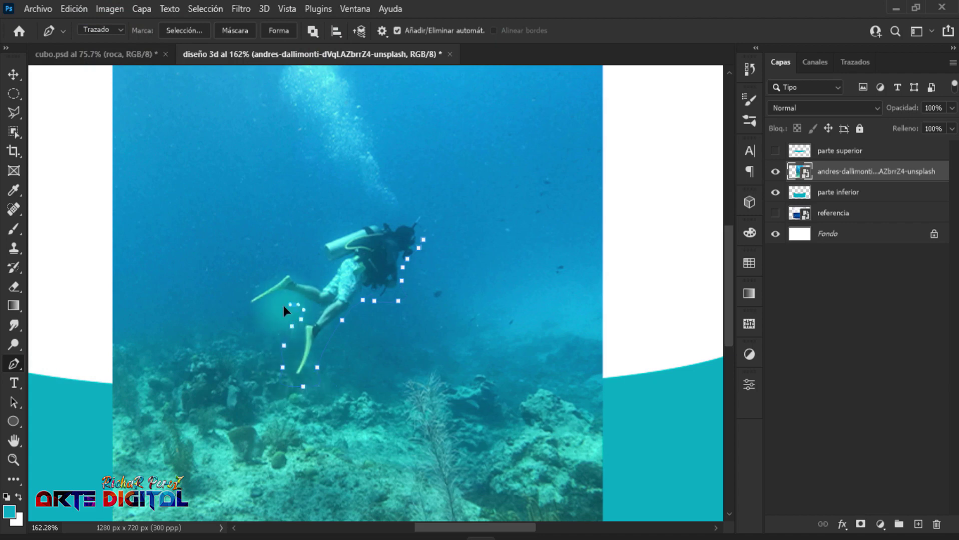
left_click(236, 303)
left_click(257, 277)
left_click_drag(307, 270, 324, 261)
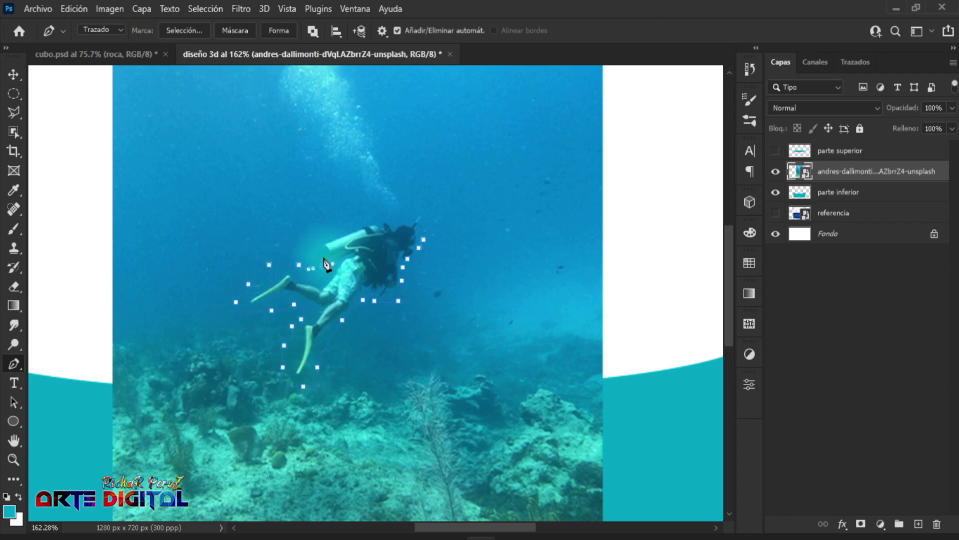
left_click(332, 227)
left_click_drag(356, 213, 379, 211)
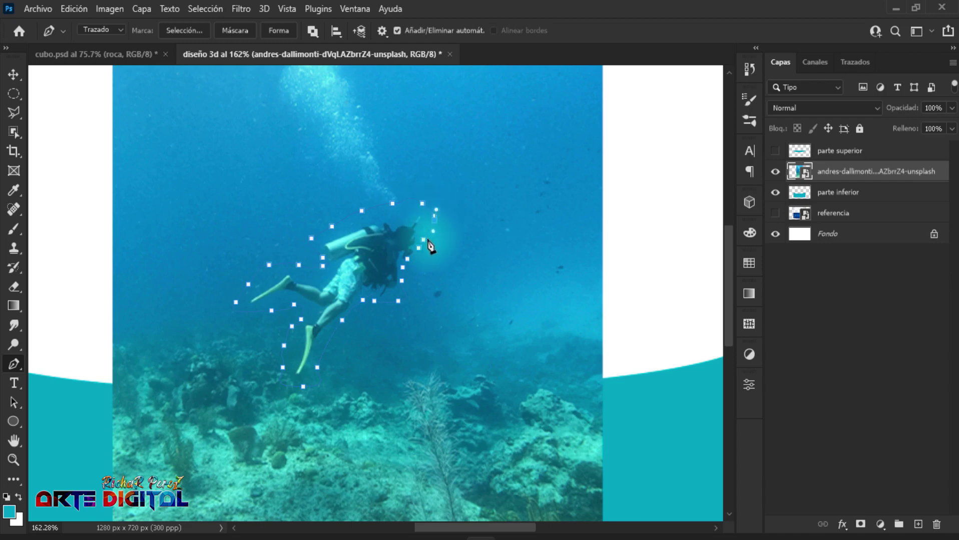
Step: Convert the diver path into a selection with 0-pixel feather
right_click(356, 256)
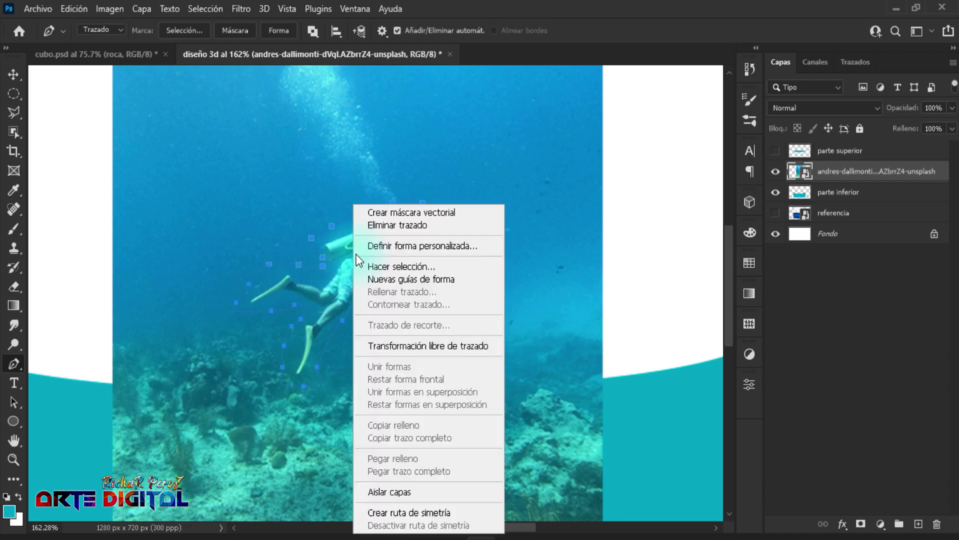
left_click(407, 266)
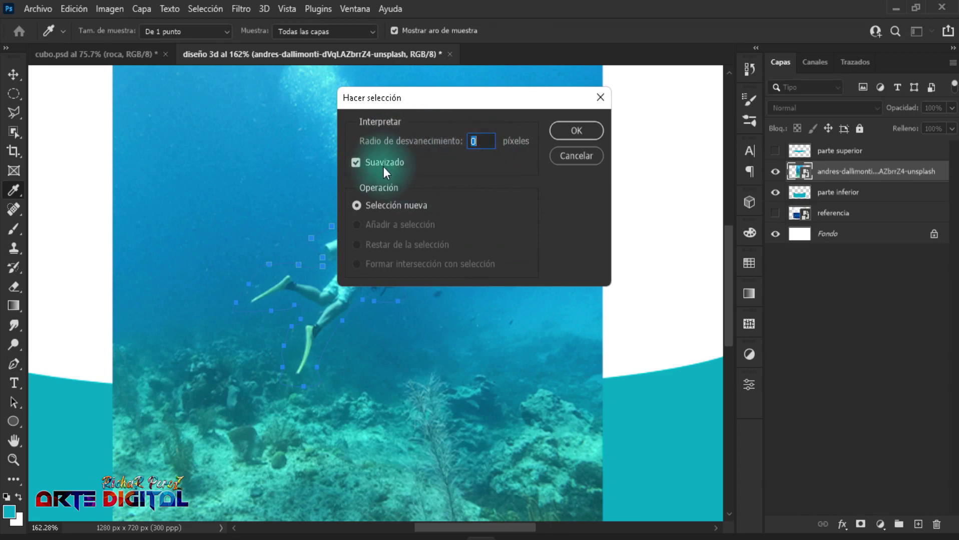
left_click(577, 131)
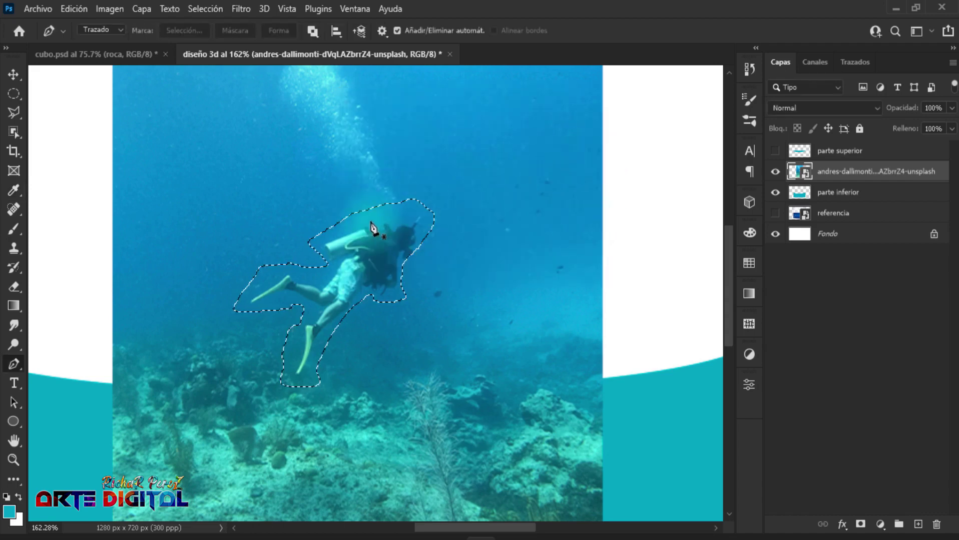
Step: Rasterize the photo layer and rename it 'fondo marino'
right_click(848, 172)
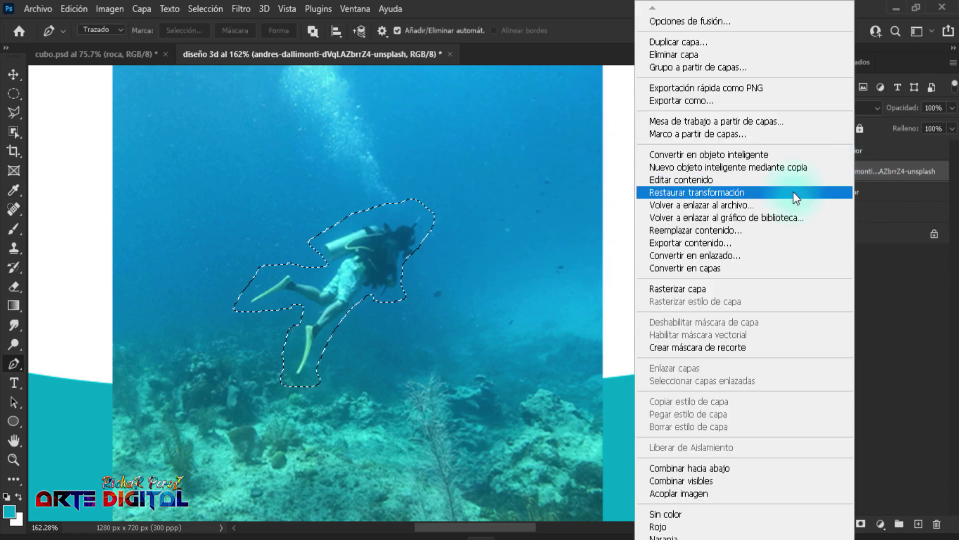
left_click(750, 289)
double_click(860, 171)
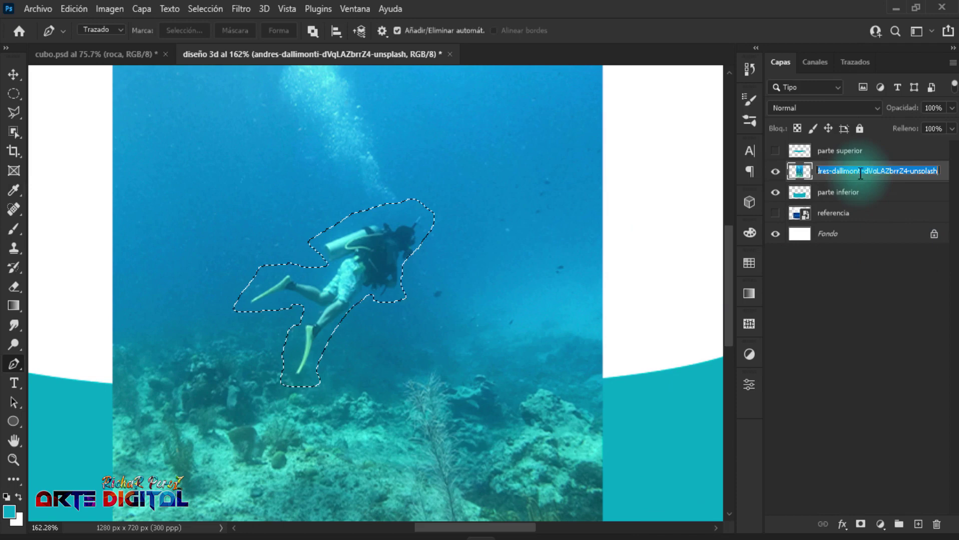
type("fo")
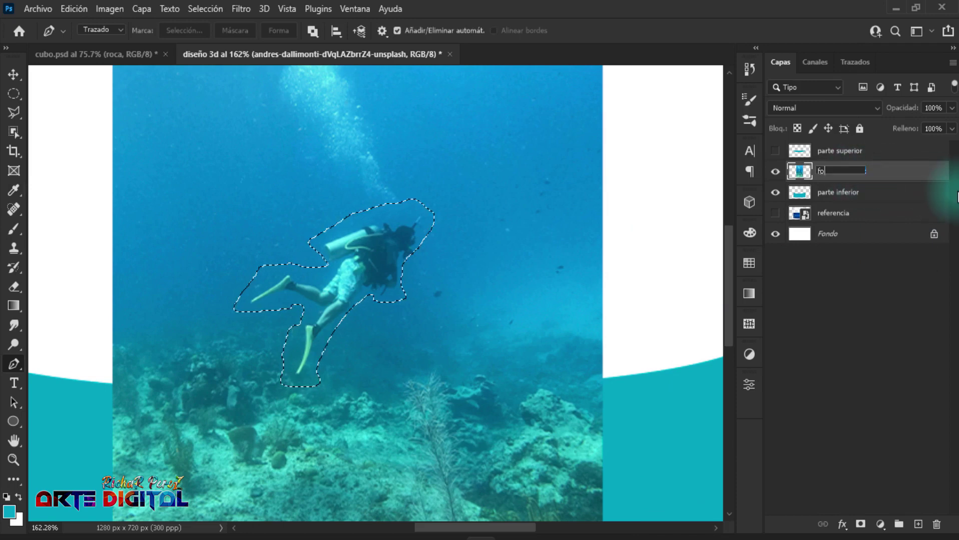
type("ndo ma")
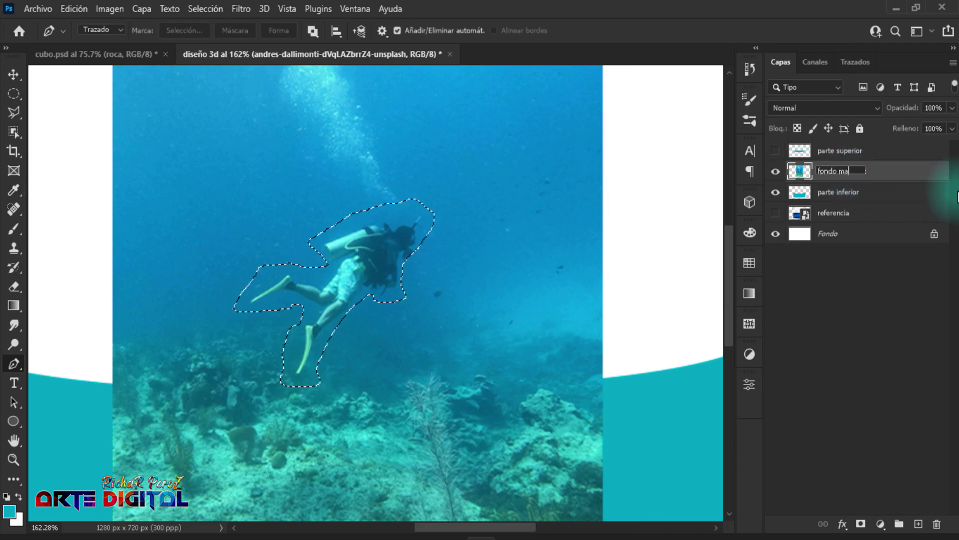
type("rino")
key("Return")
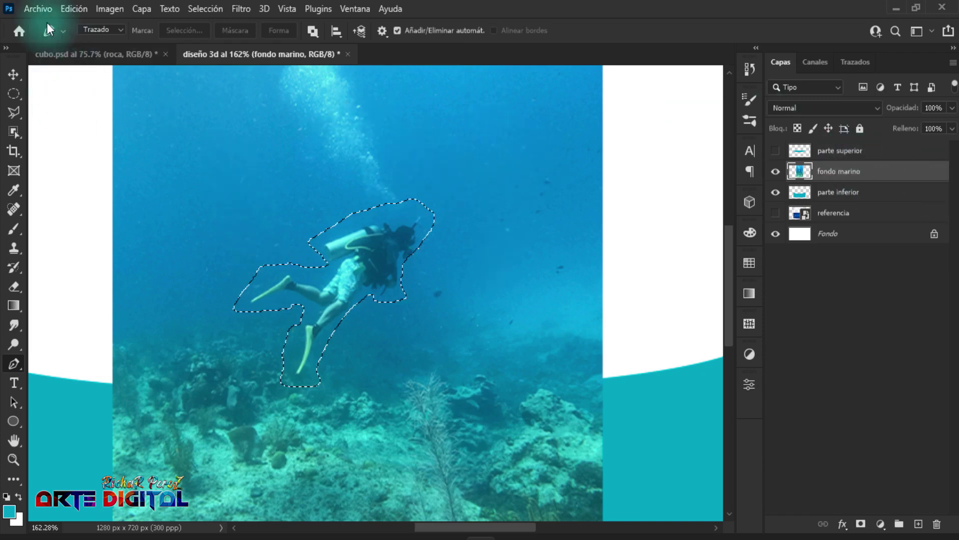
Step: Content-aware fill the selection to erase the diver, then deselect
left_click(80, 11)
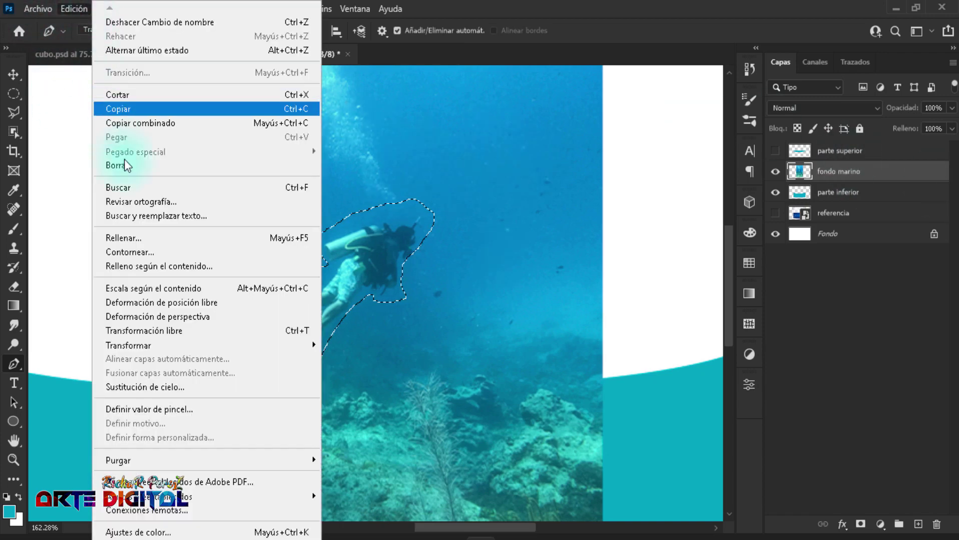
left_click(136, 238)
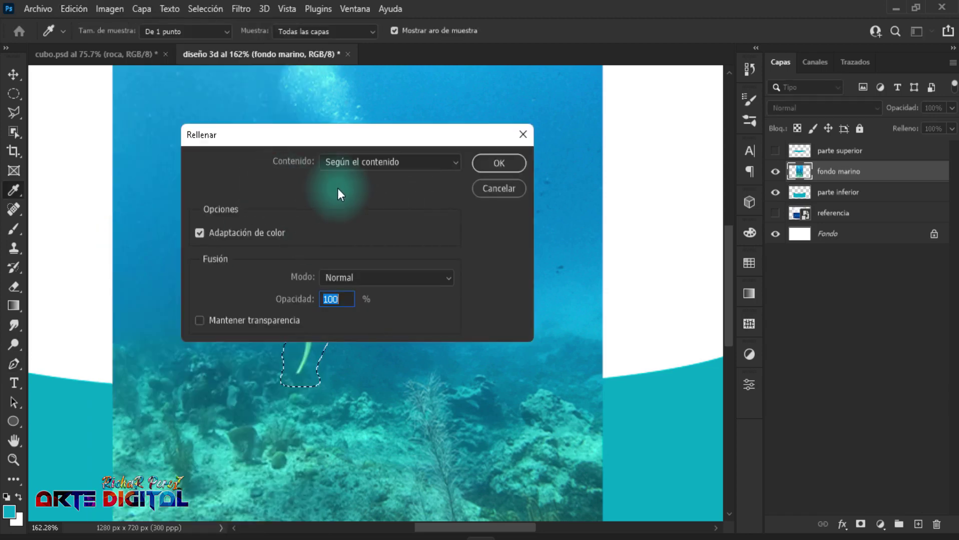
left_click(363, 162)
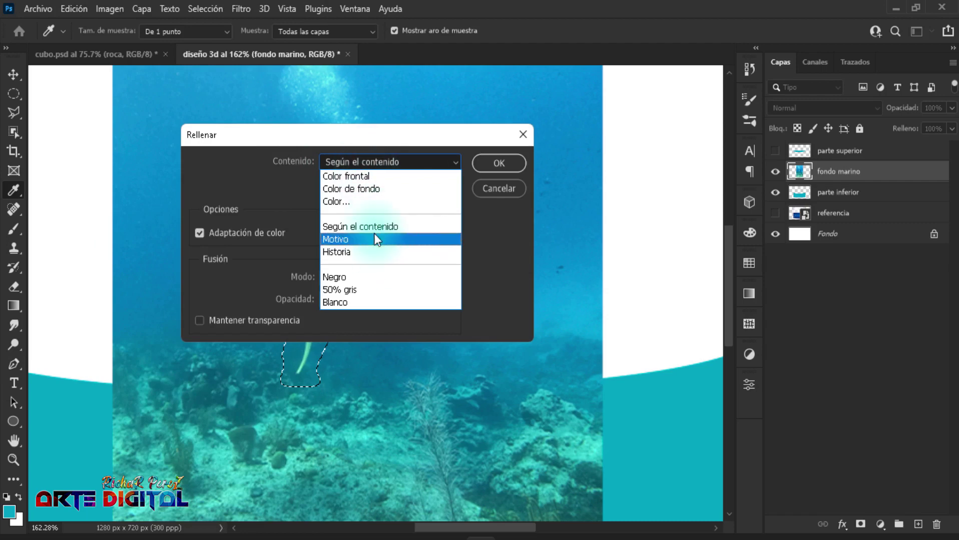
left_click(359, 227)
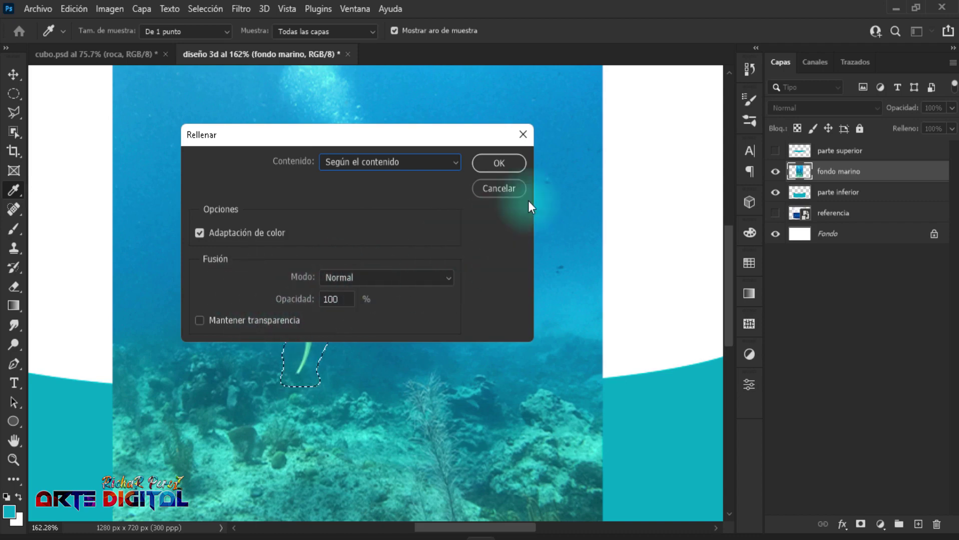
left_click(499, 163)
key("p")
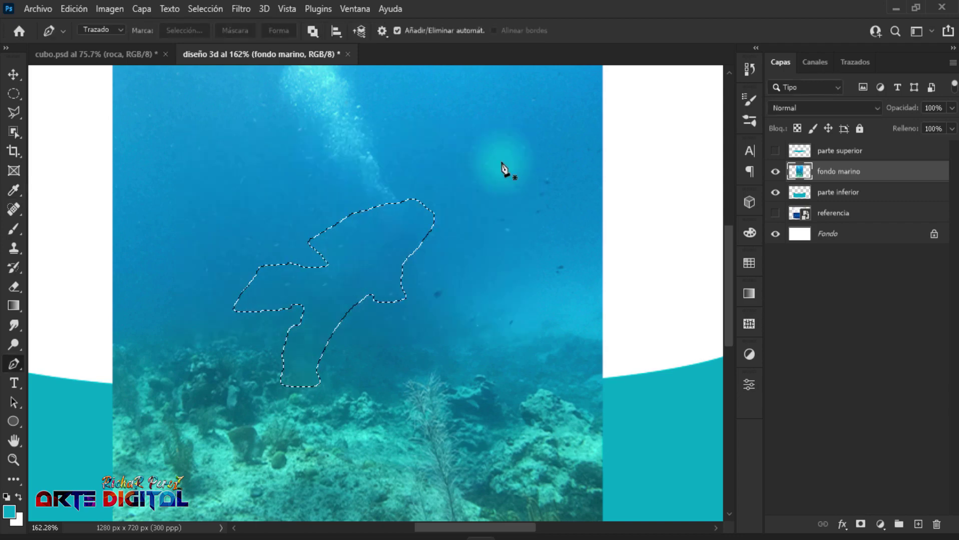
key("ctrl+d")
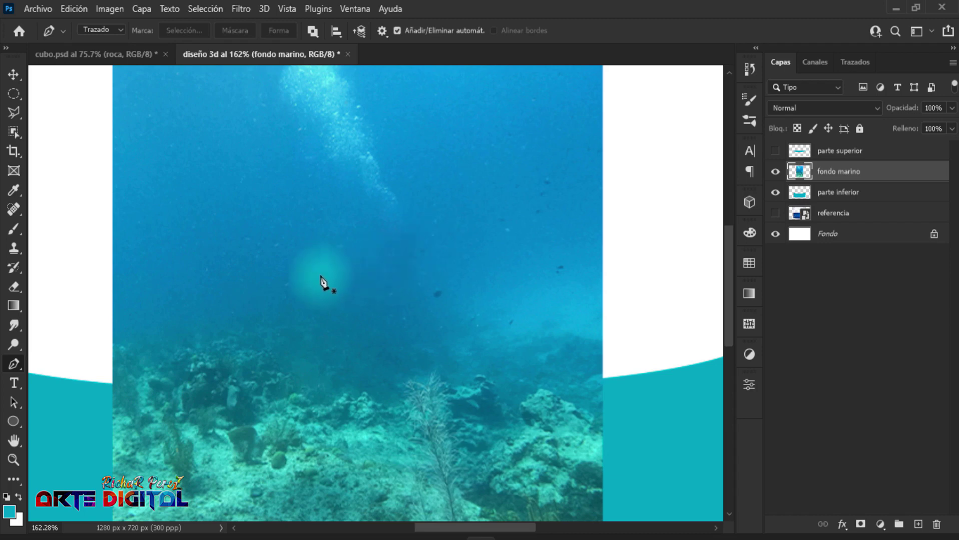
Step: Enlarge the fondo marino sea photo to about 158%
scroll(365, 273, "down", 2)
scroll(365, 273, "down", 2)
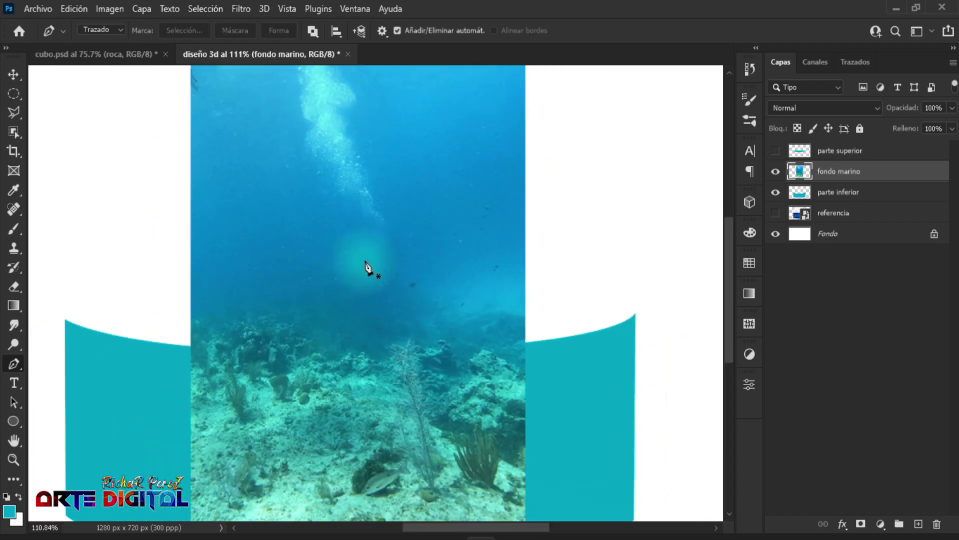
scroll(368, 272, "down", 2)
scroll(373, 270, "down", 2)
scroll(372, 267, "down", 1)
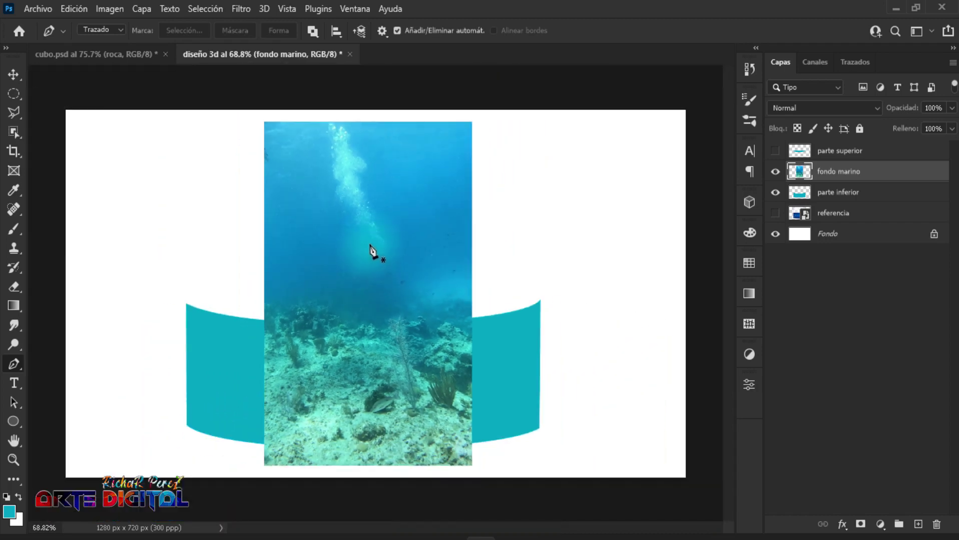
scroll(374, 243, "down", 1)
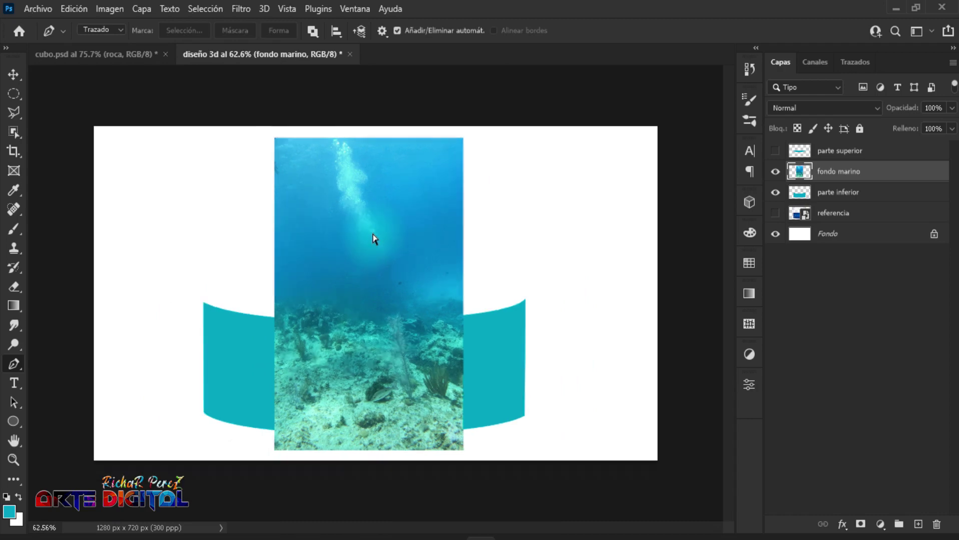
key("ctrl+t")
left_click_drag(468, 293, 531, 292)
key("p")
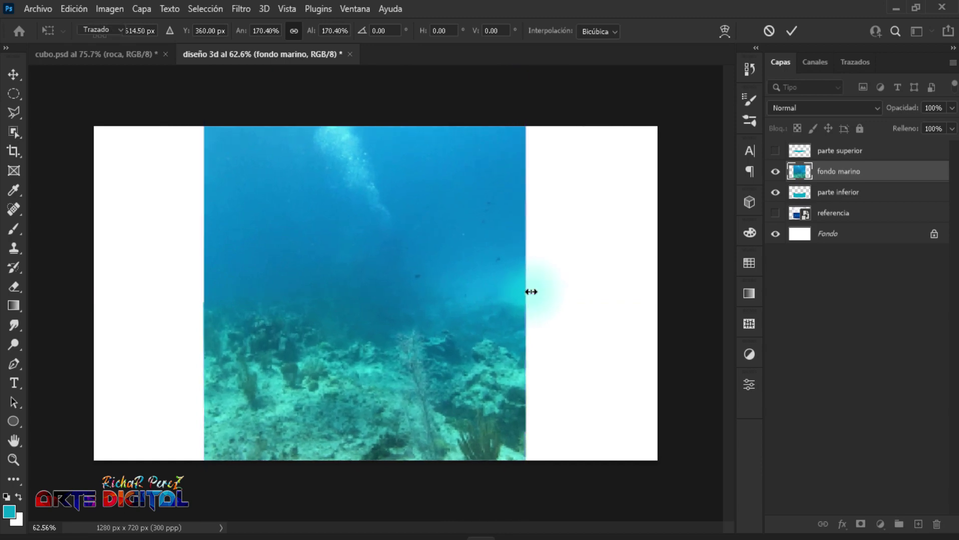
Step: Clip fondo marino to the cylinder side, lower it into place, and show parte superior again
right_click(856, 177)
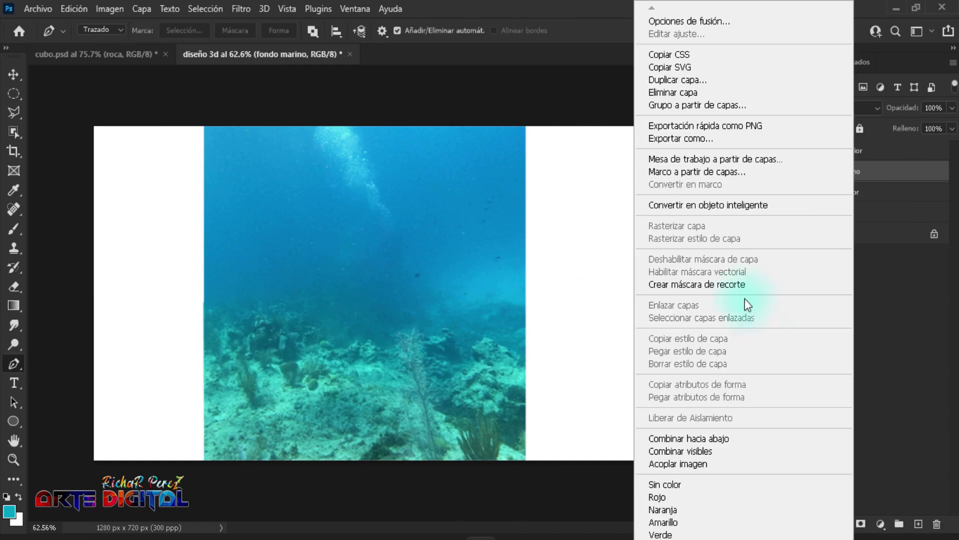
left_click(711, 290)
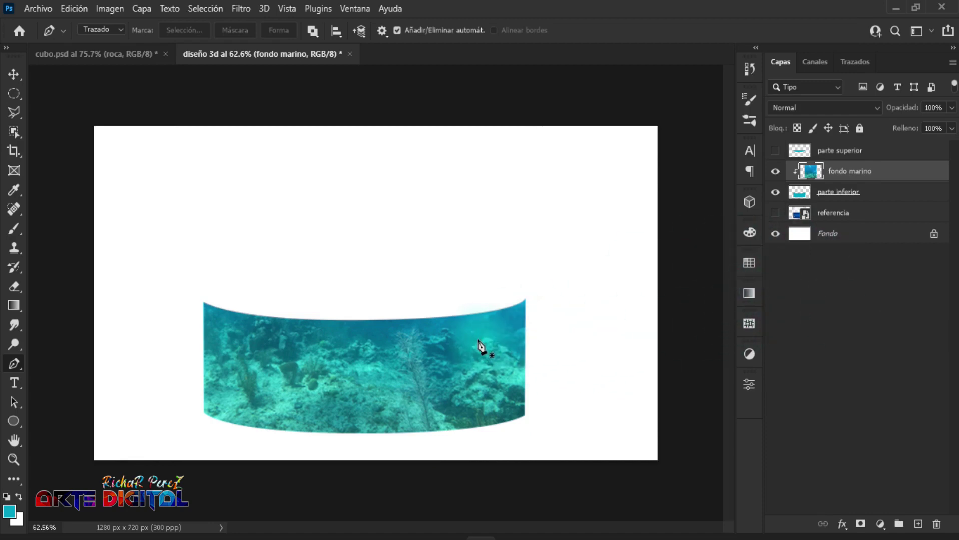
key("v")
left_click_drag(454, 349, 454, 383)
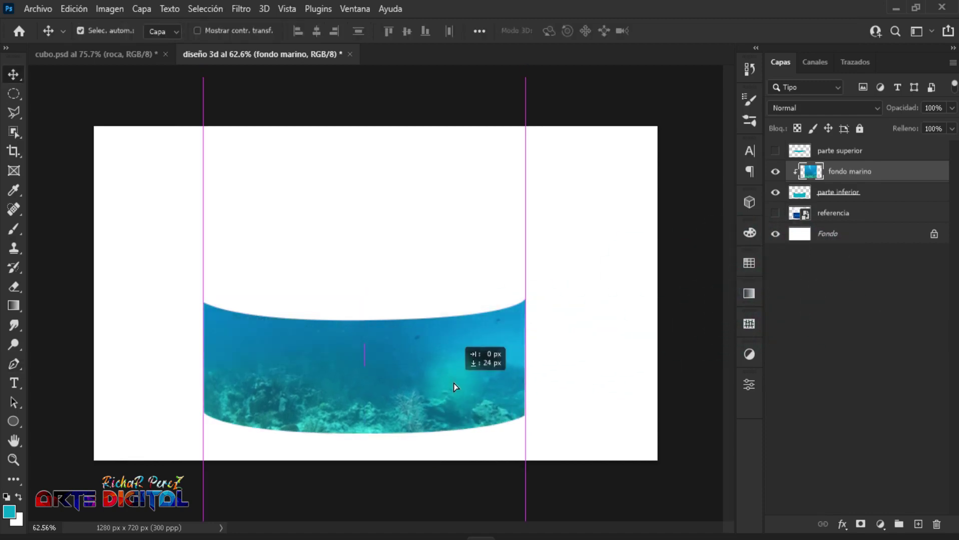
left_click_drag(454, 383, 451, 379)
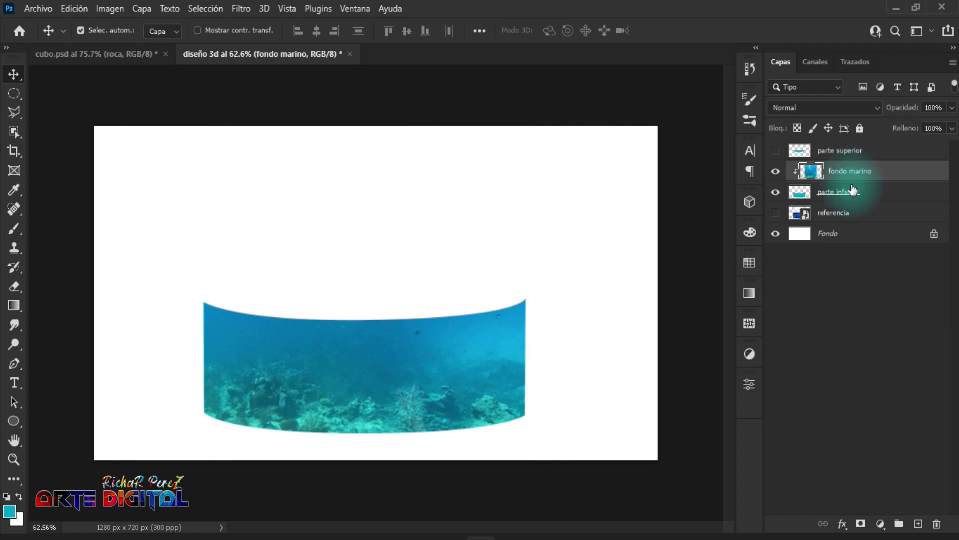
left_click(840, 155)
left_click(776, 150)
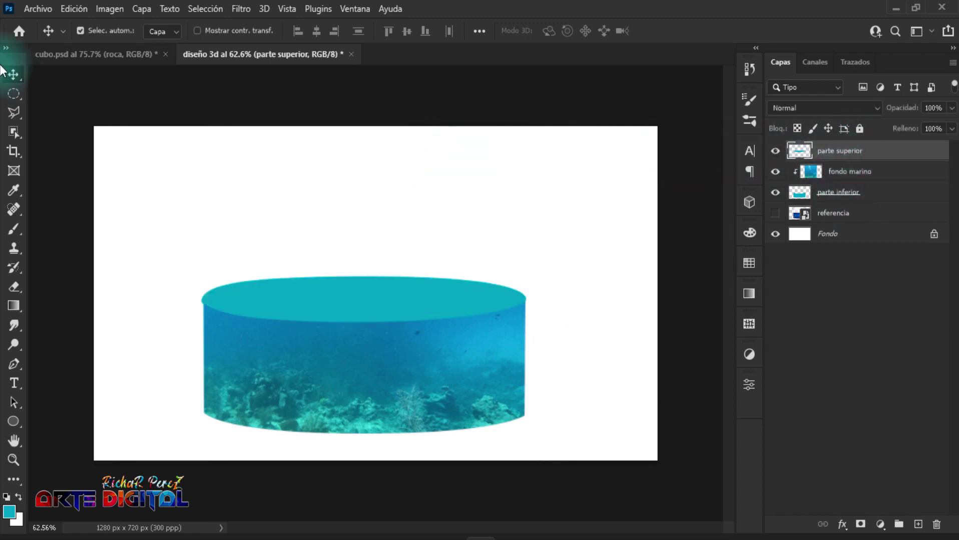
Step: Place the air-festival sea photo as an embedded image and name its layer 'mar'
left_click(37, 9)
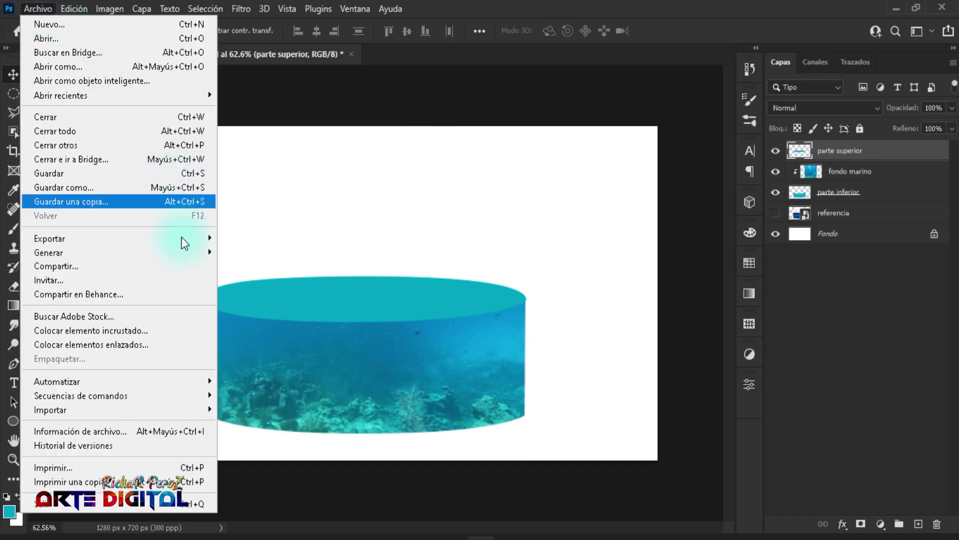
left_click(152, 331)
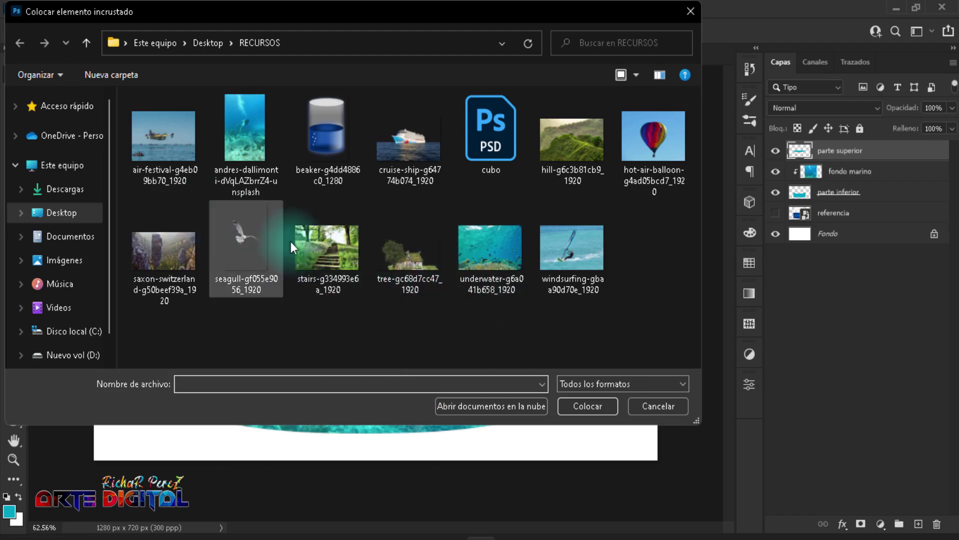
left_click(161, 175)
left_click(587, 407)
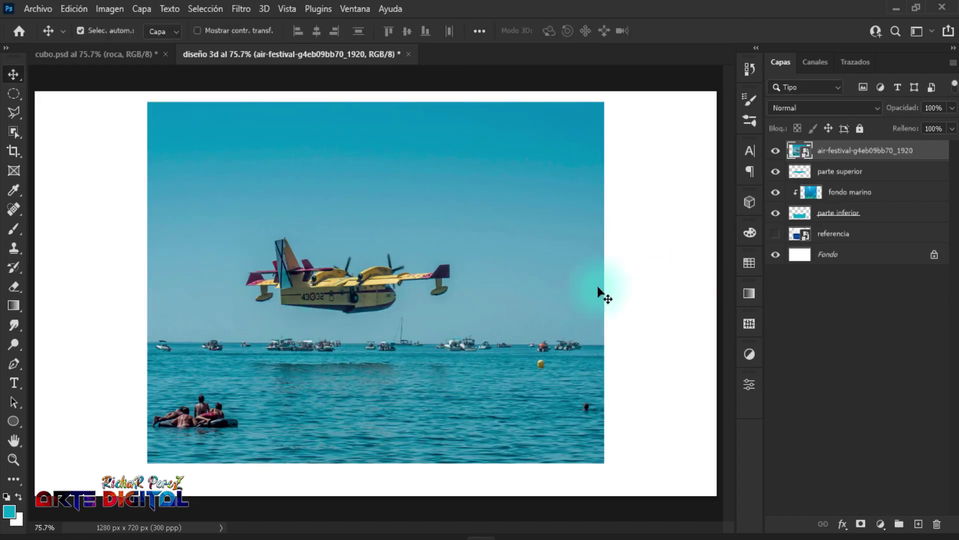
double_click(844, 151)
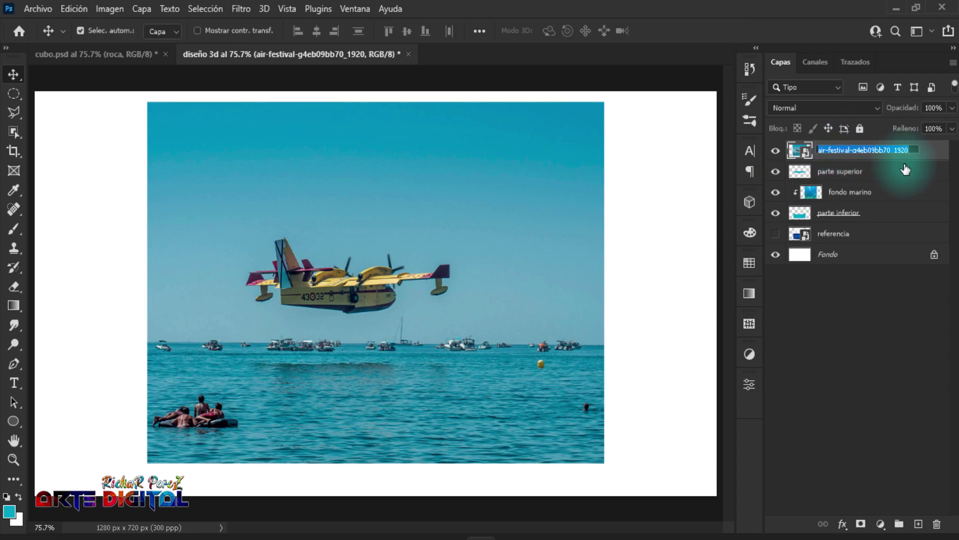
type("mar")
key("Return")
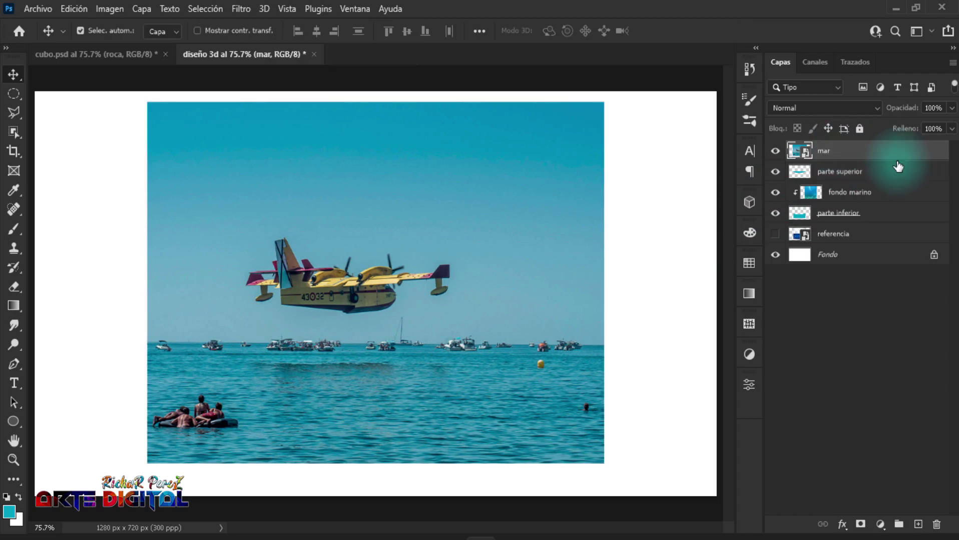
Step: Clip mar to the top ellipse, then move and enlarge it to cover the top
right_click(895, 158)
left_click(730, 347)
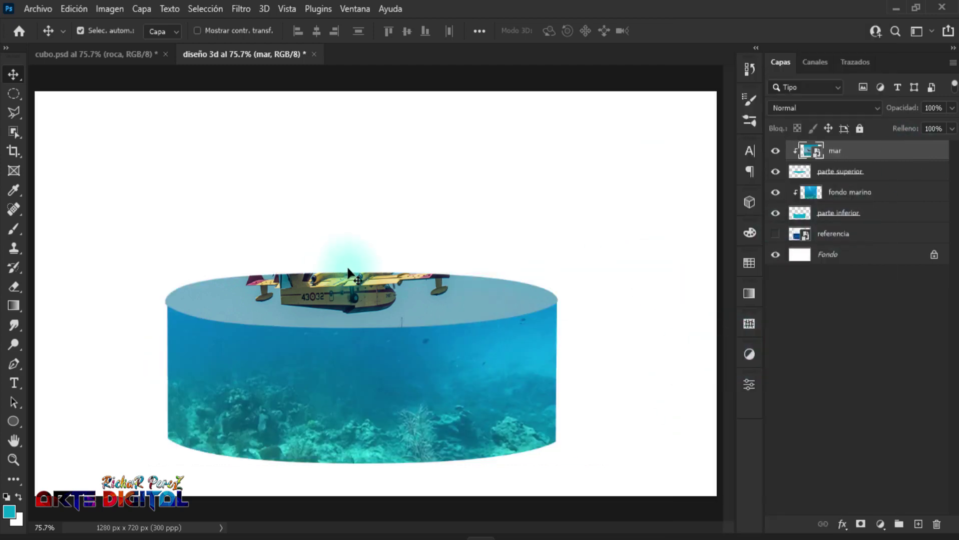
key("ctrl+t")
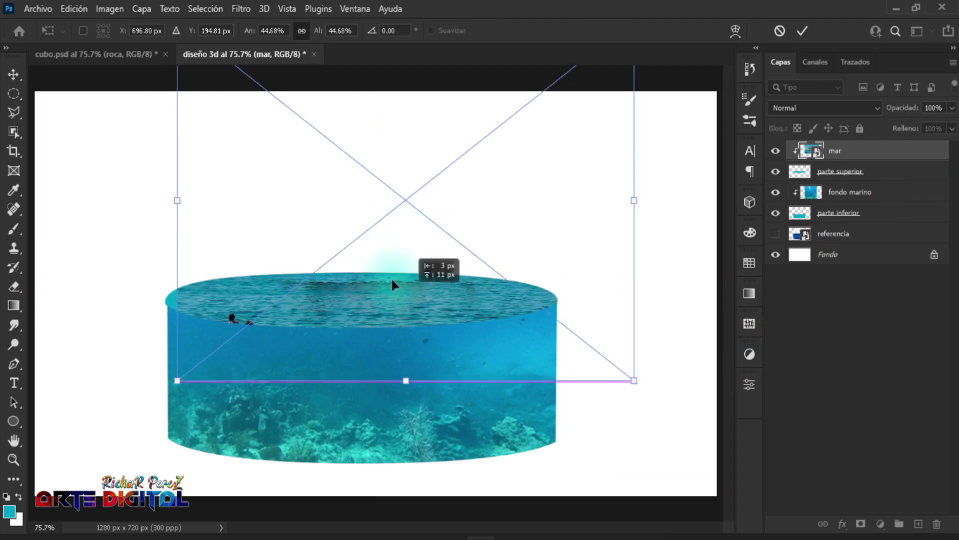
left_click_drag(391, 277, 356, 292)
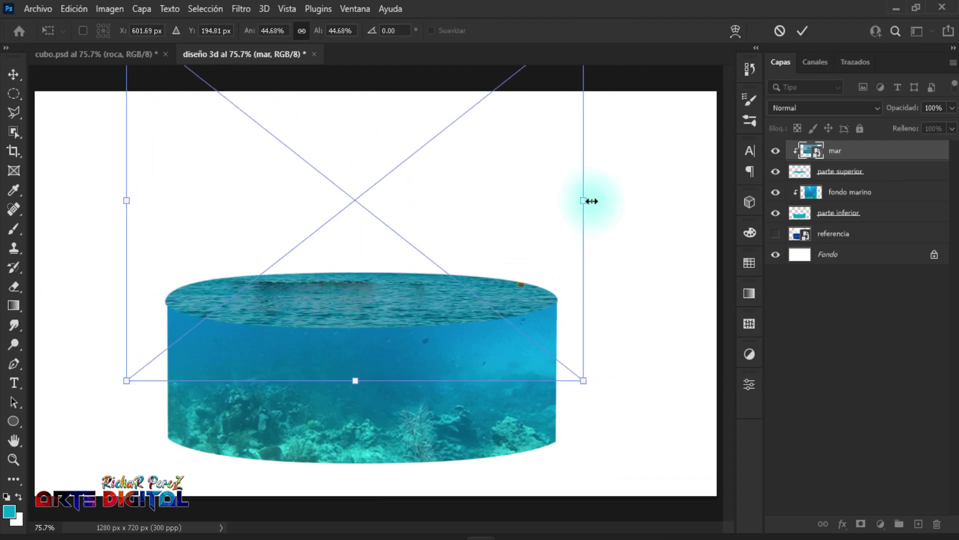
mouse_move(583, 201)
left_mouse_down()
mouse_move(648, 200)
mouse_move(569, 208)
left_mouse_up()
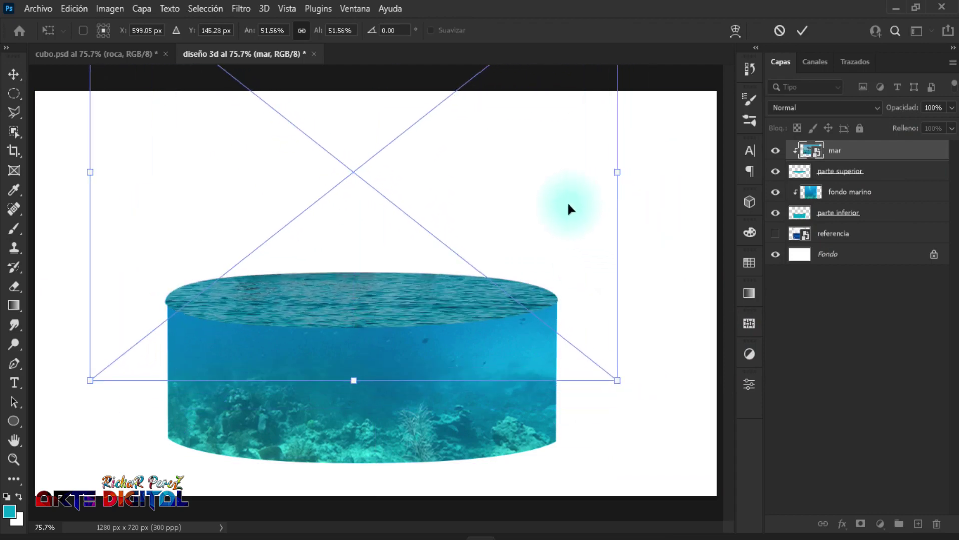
key("Return")
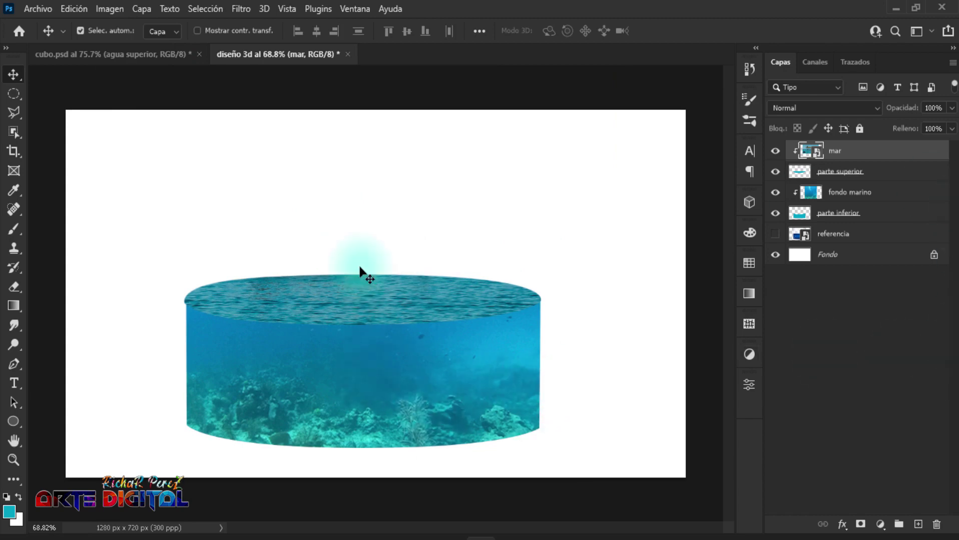
scroll(353, 393, "up", 1)
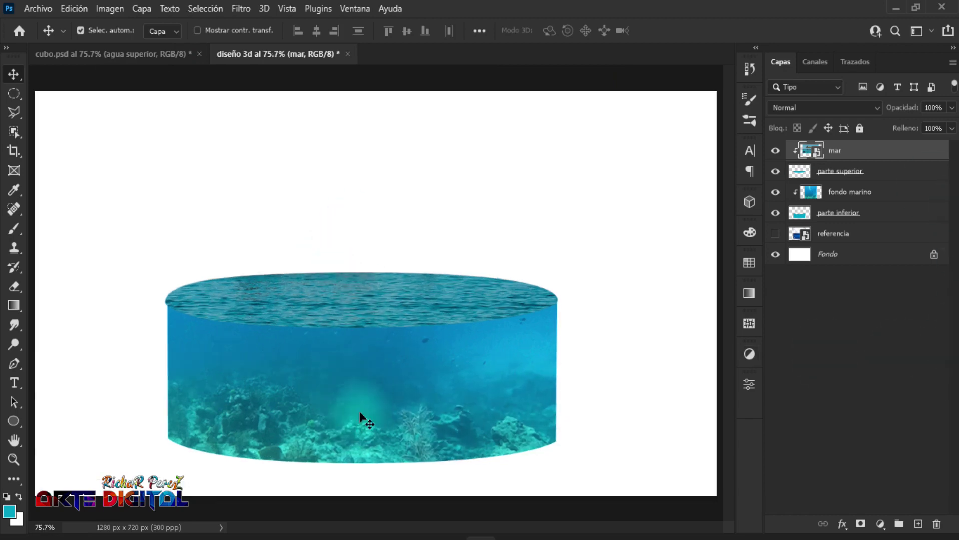
Step: Place the saxon-switzerland rock photo as an embedded image, shrunk slightly
left_click(37, 8)
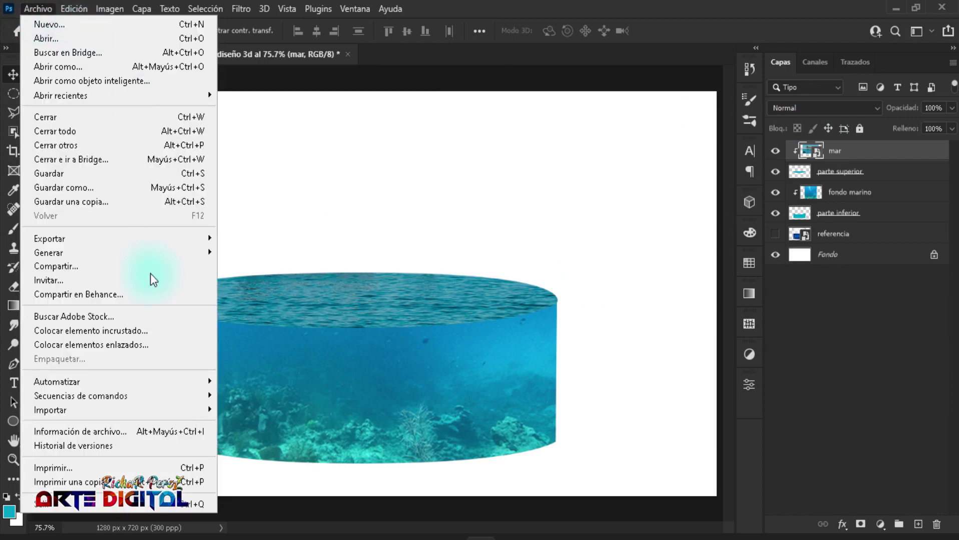
left_click(131, 333)
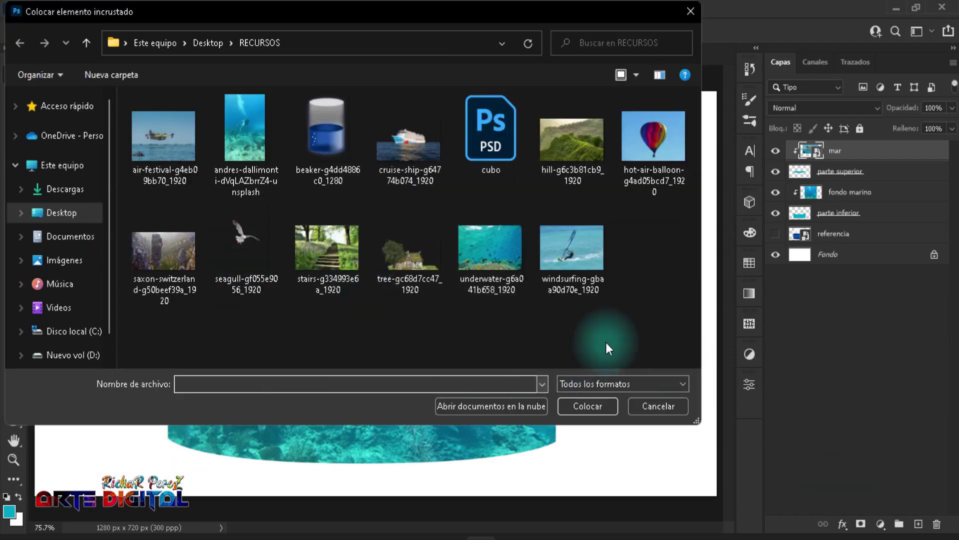
left_click(172, 278)
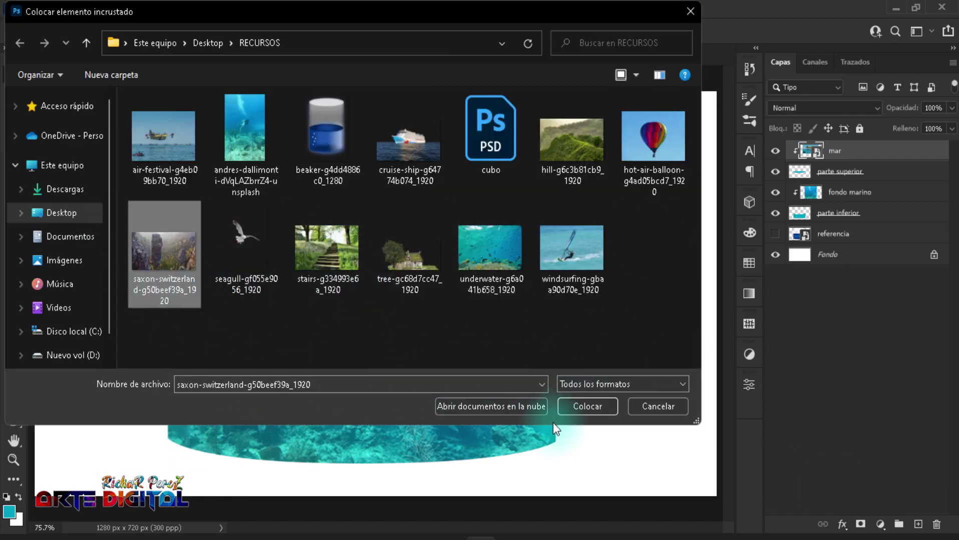
left_click(583, 407)
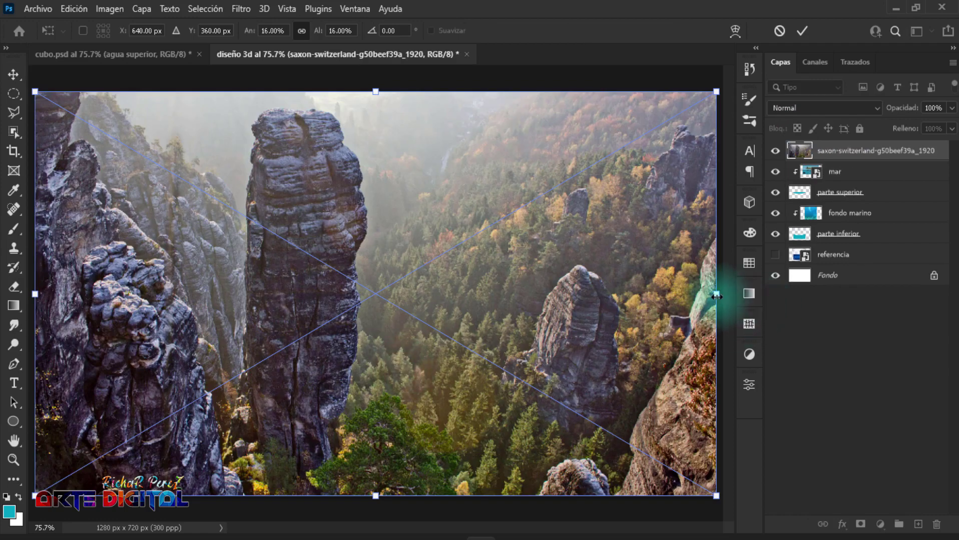
left_click_drag(716, 294, 672, 294)
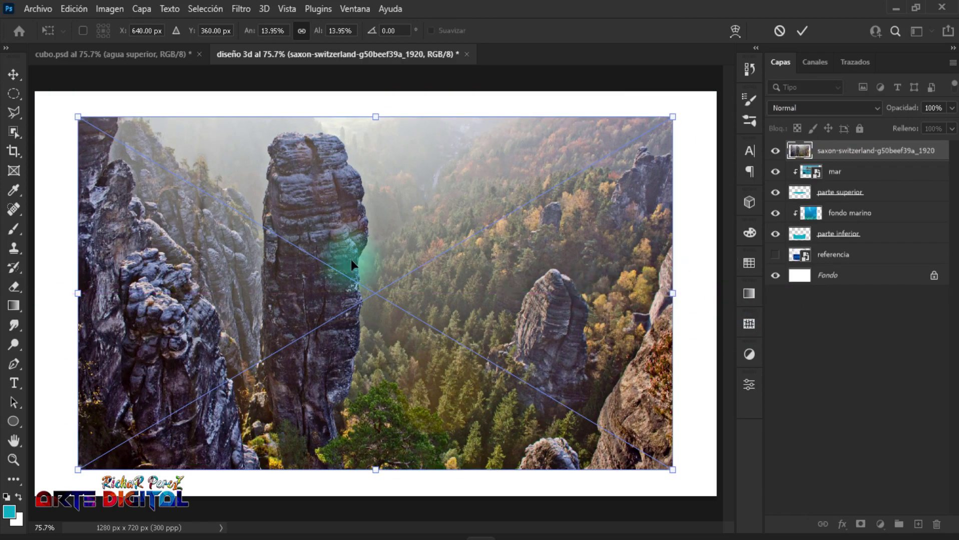
key("Return")
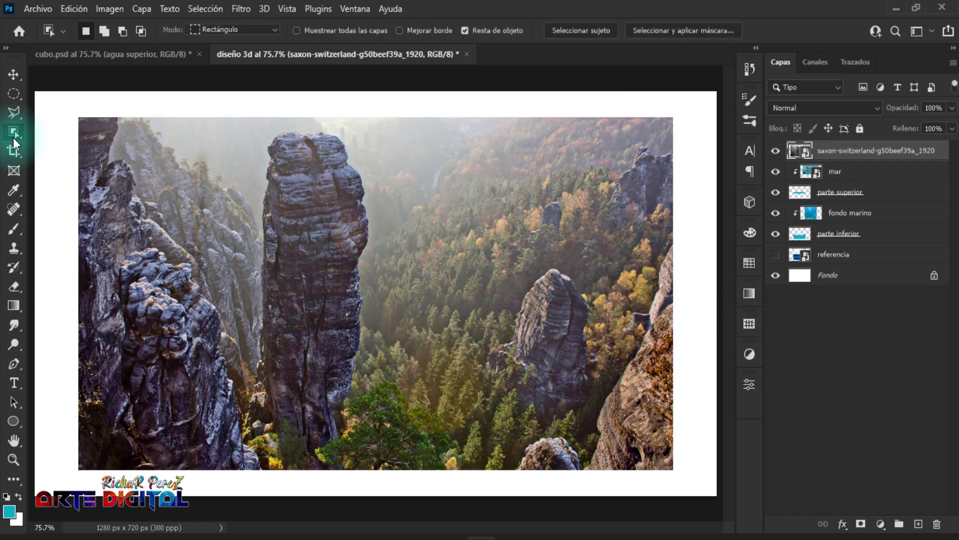
Step: Quick-select the tall central rock pillar and add a layer mask to isolate it
right_click(13, 138)
left_click(58, 147)
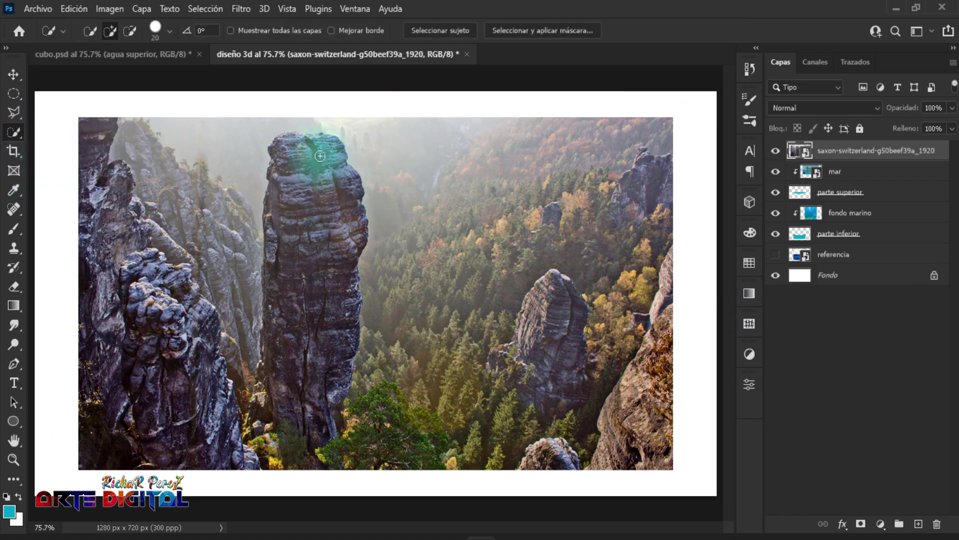
mouse_move(307, 178)
left_mouse_down()
mouse_move(313, 430)
mouse_move(330, 421)
mouse_move(311, 144)
mouse_move(332, 142)
mouse_move(313, 145)
left_mouse_up()
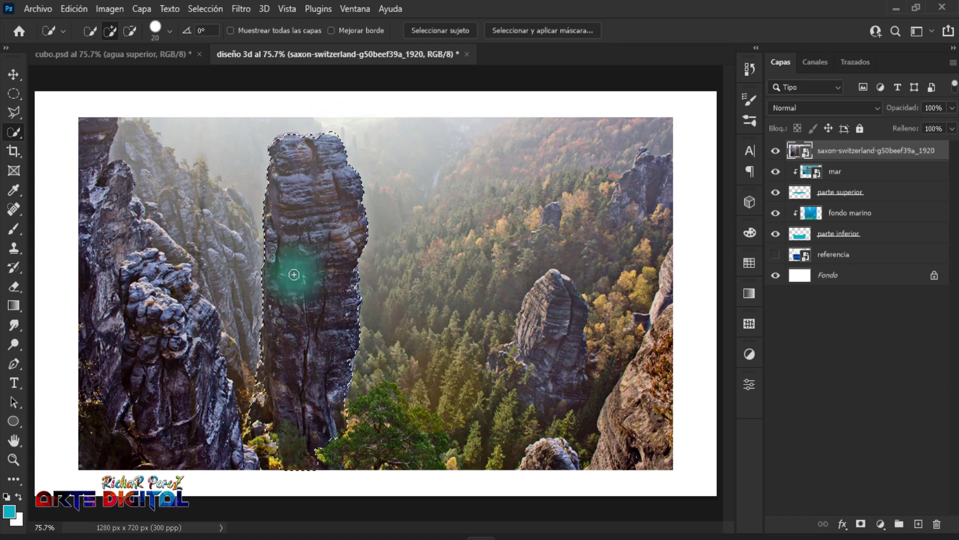
left_click(861, 525)
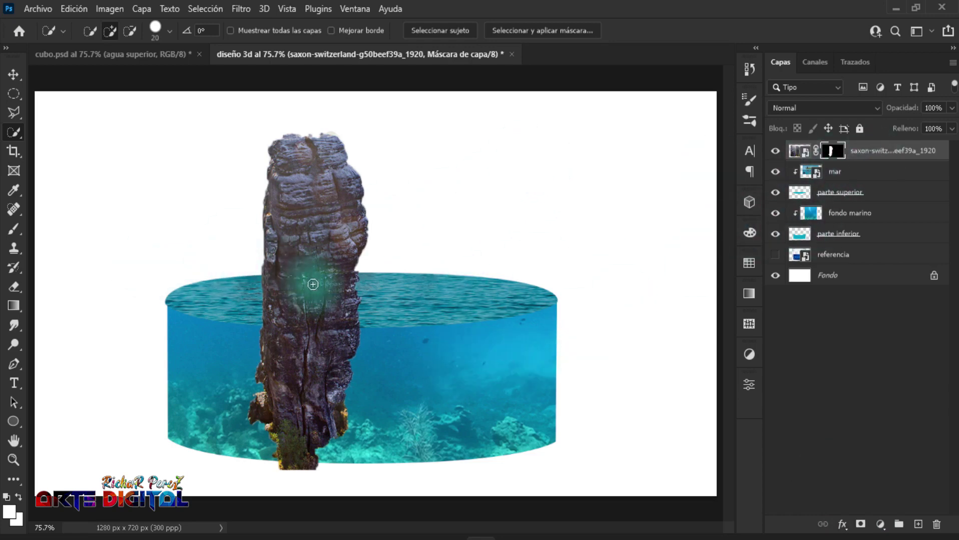
Step: Widen the masked rock pillar to about 148% and centre it in the water cylinder
key("ctrl+t")
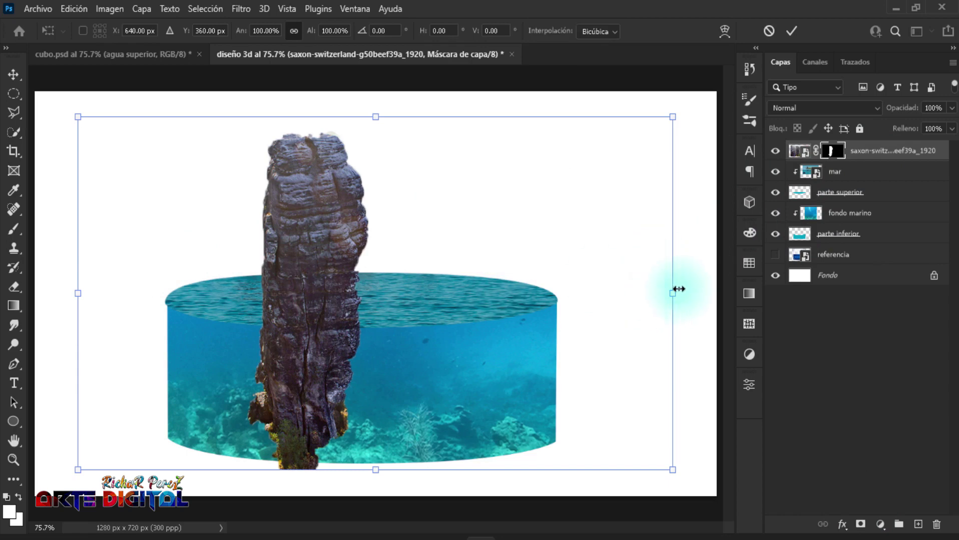
left_click_drag(422, 309, 486, 302)
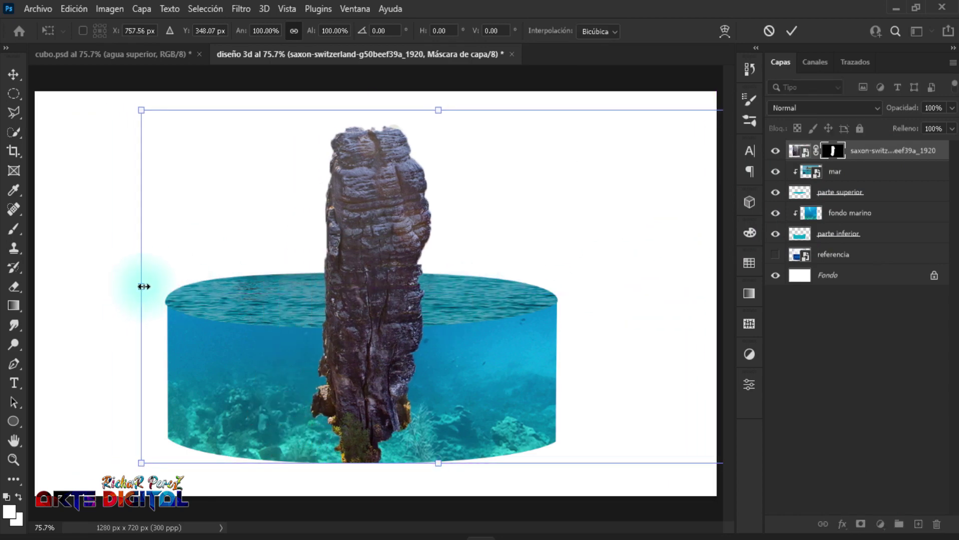
left_click_drag(144, 287, 3, 274)
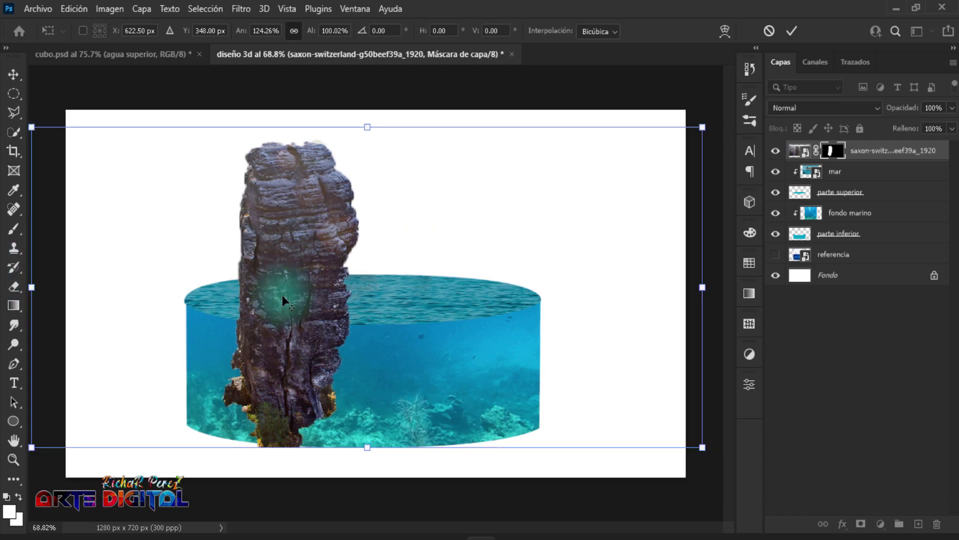
key("ctrl+minus")
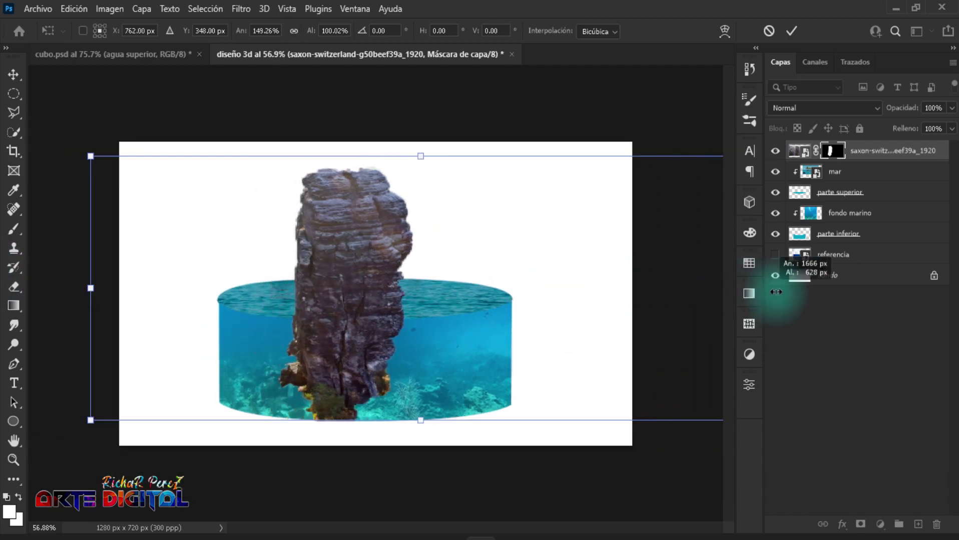
left_click_drag(648, 289, 781, 287)
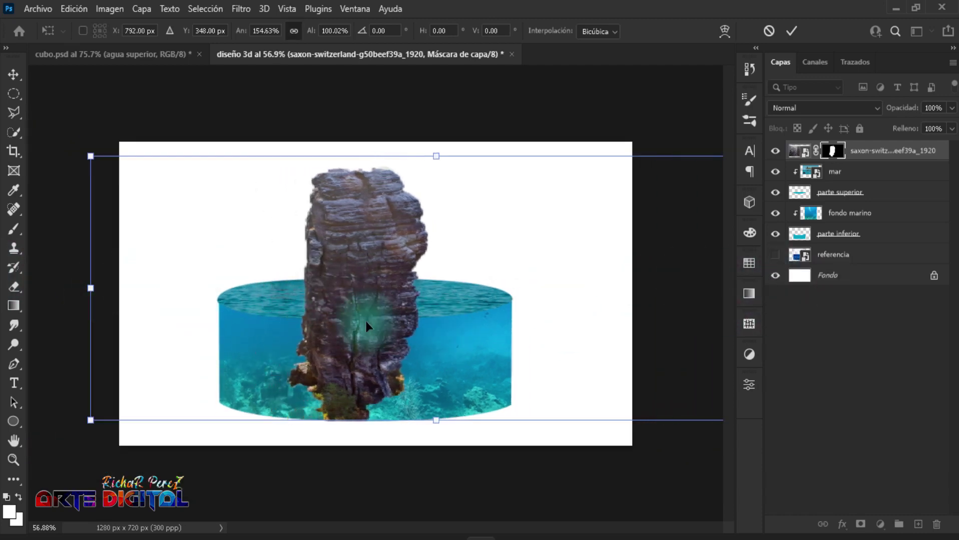
left_click_drag(88, 287, 113, 287)
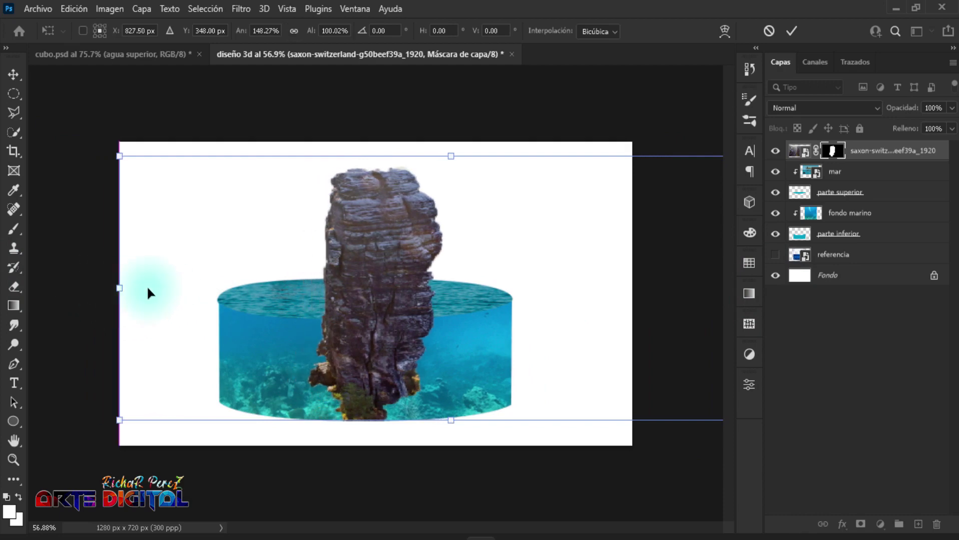
left_click_drag(359, 289, 347, 291)
key("Return")
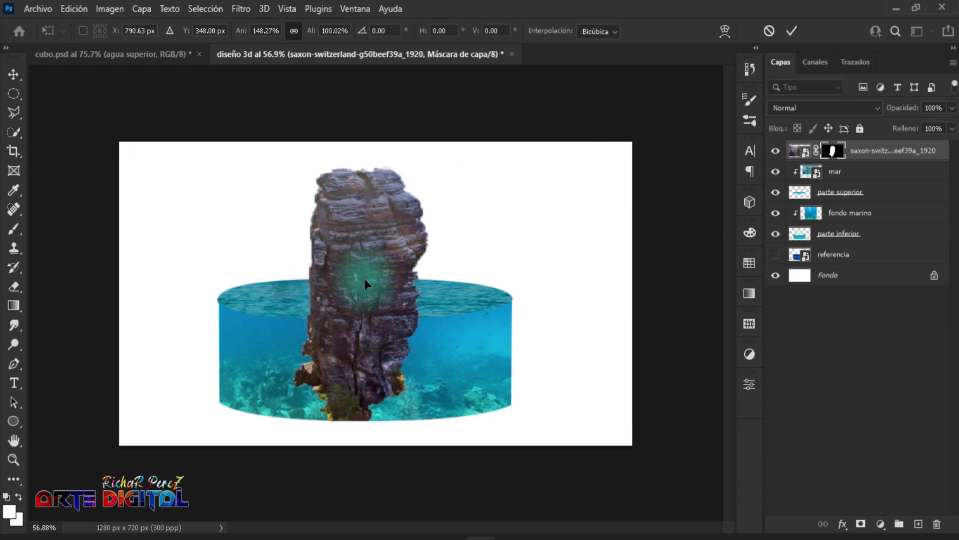
key("w")
left_click(882, 145)
type("roca")
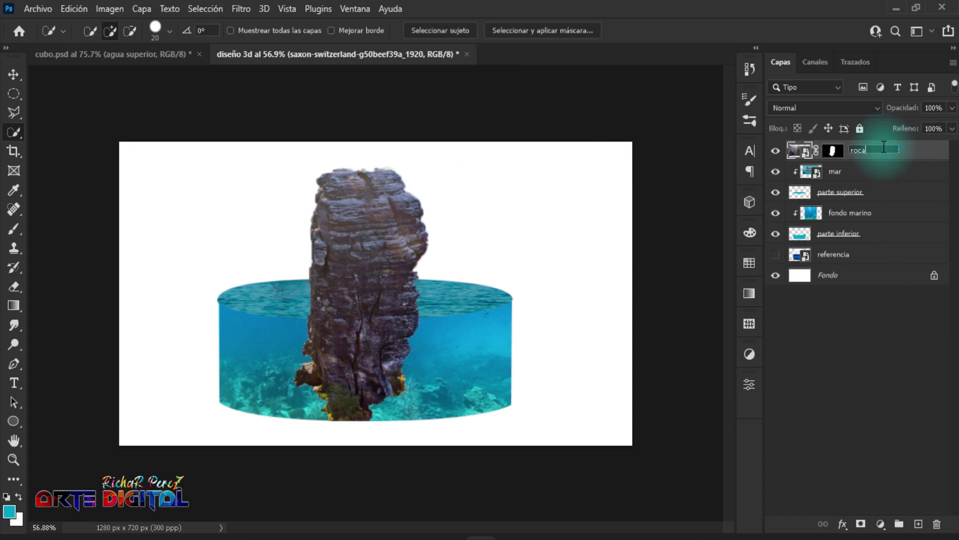
Step: Name the rock layer roca, duplicate it, and hide the roca copia duplicate
key("Return")
key("ctrl+j")
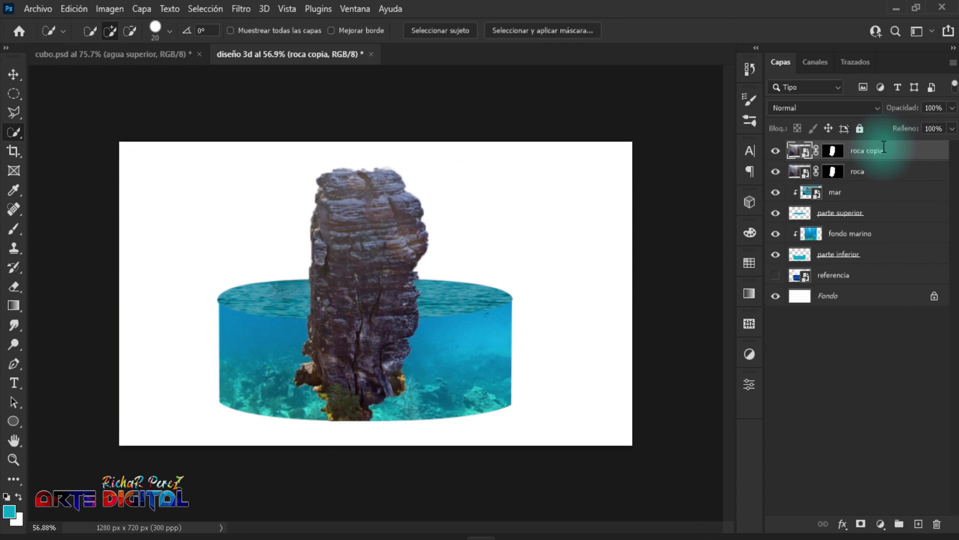
left_click(833, 171)
left_click(878, 155)
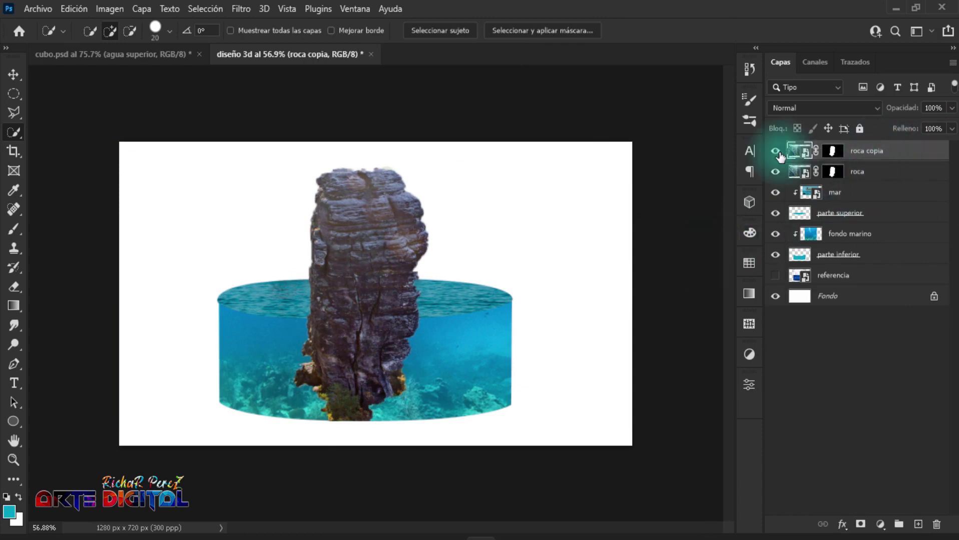
left_click(773, 153)
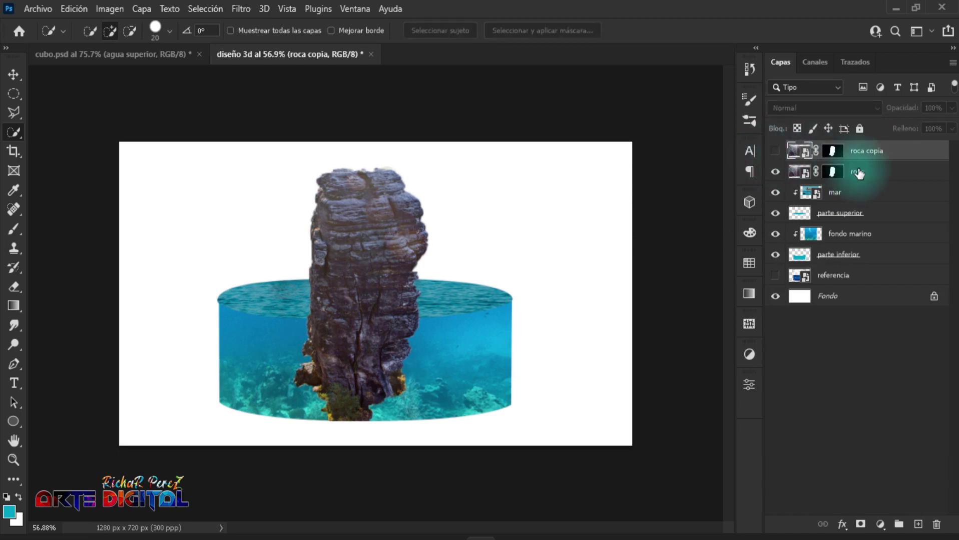
Step: Set roca to Superponer blend at 50% opacity and target its layer mask
left_click(864, 172)
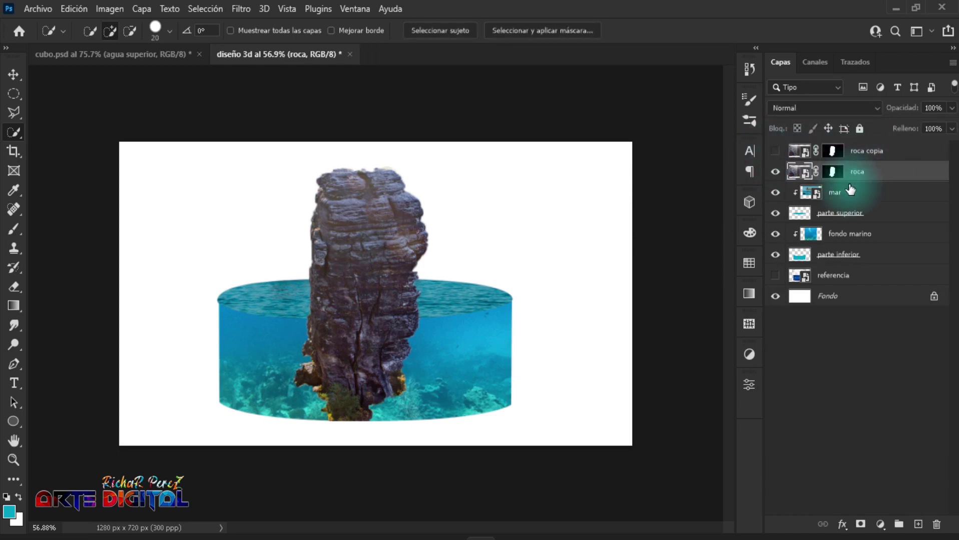
left_click(811, 107)
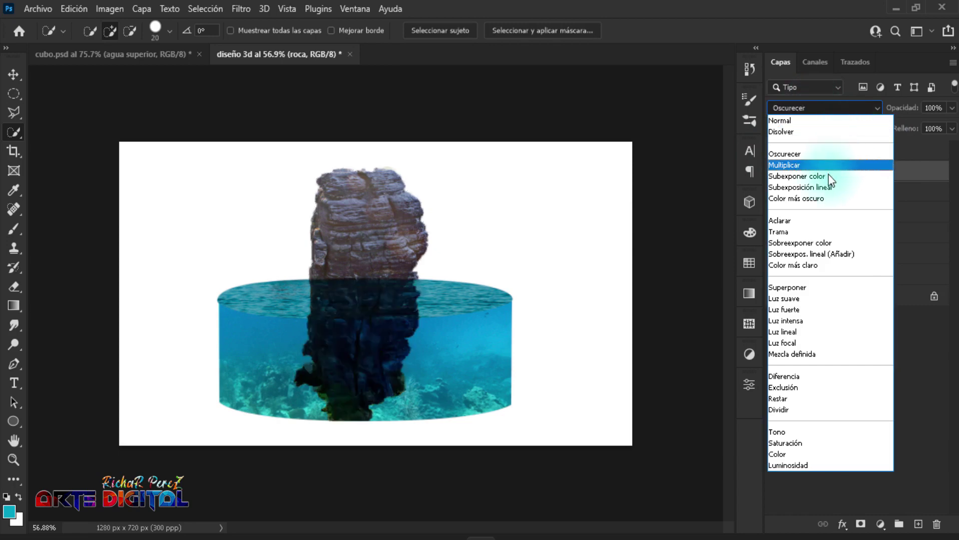
left_click(803, 288)
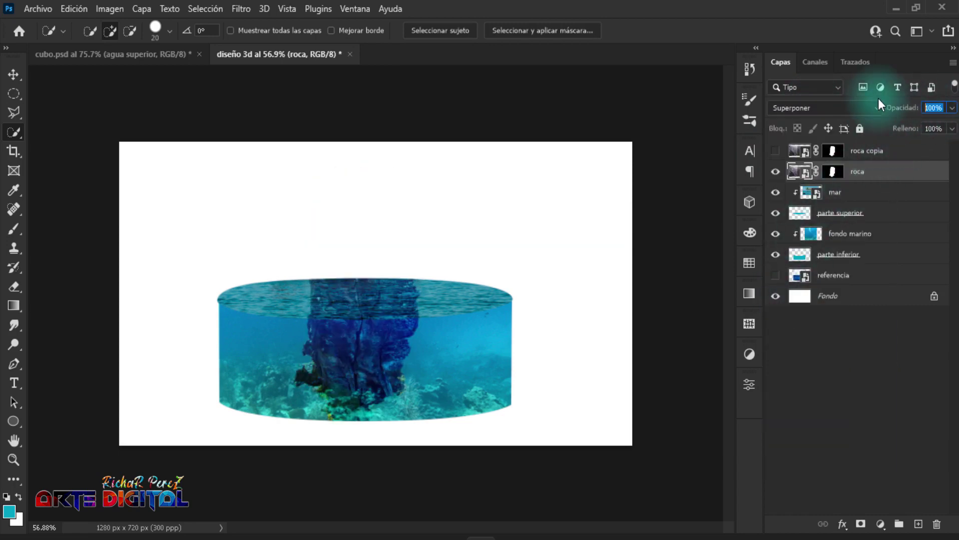
type("50")
key("Return")
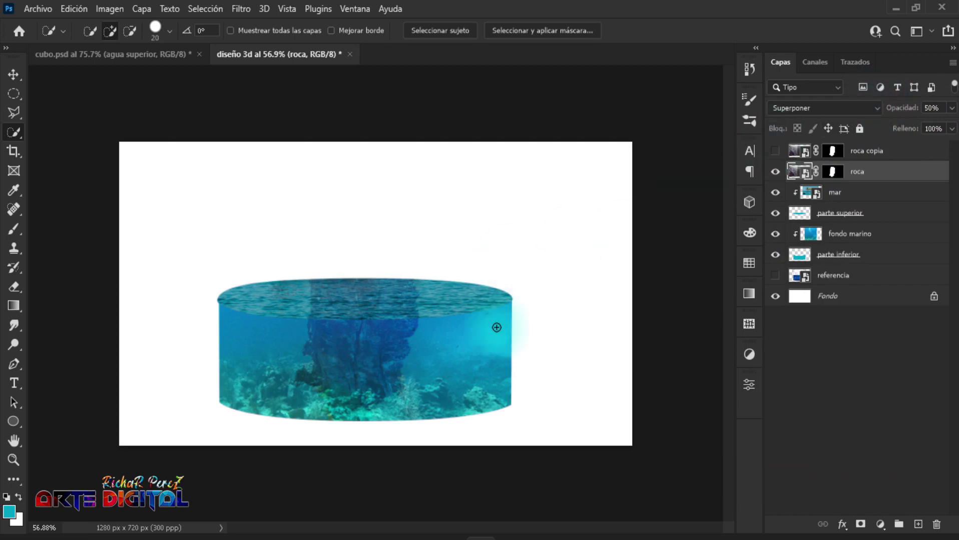
left_click(832, 172)
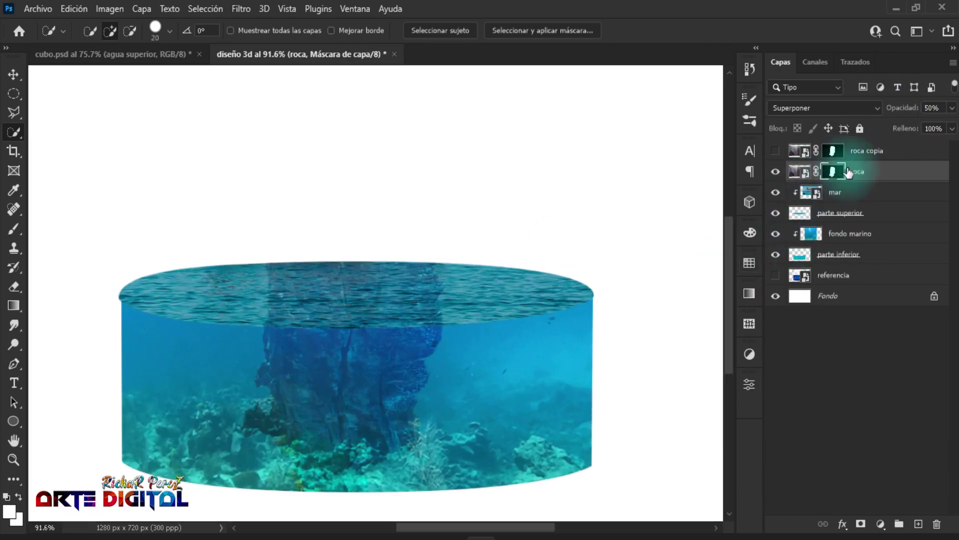
Step: Set up a smaller Circular difuso soft brush with 0% hardness
key("b")
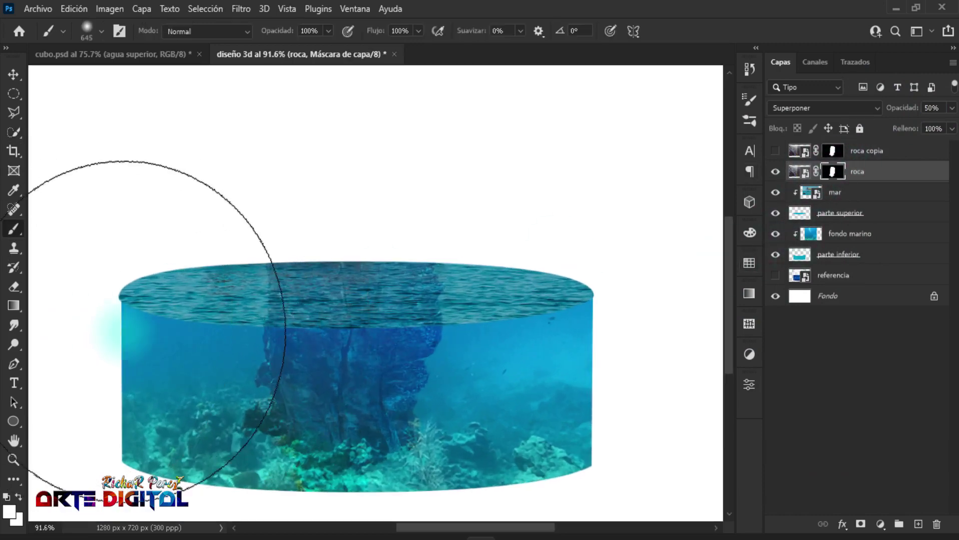
left_click_drag(343, 286, 188, 288)
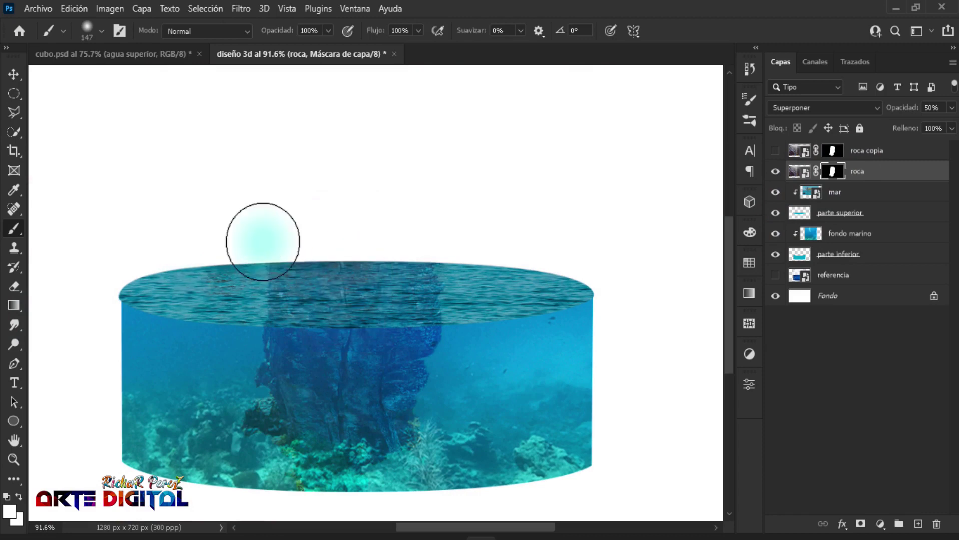
left_click(181, 31)
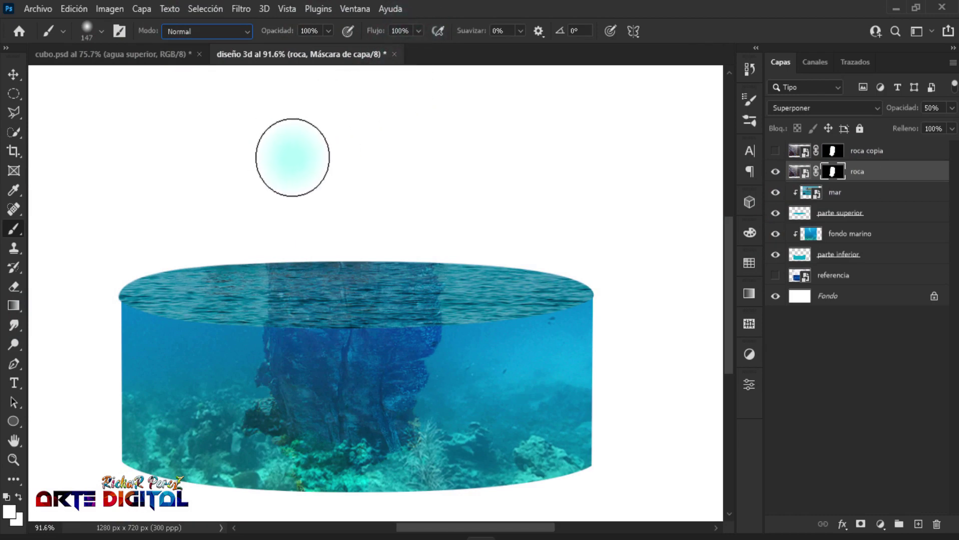
right_click(307, 159)
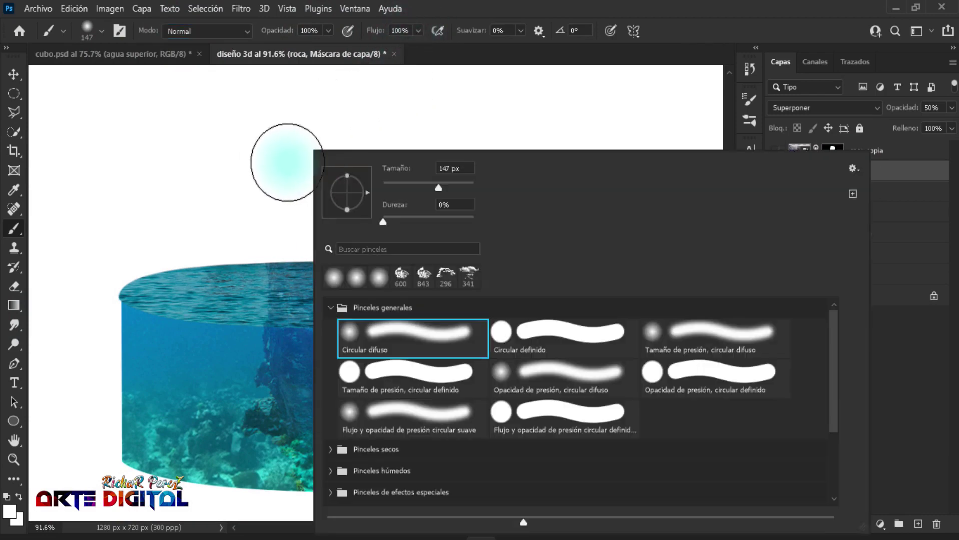
left_click(333, 309)
left_click(330, 309)
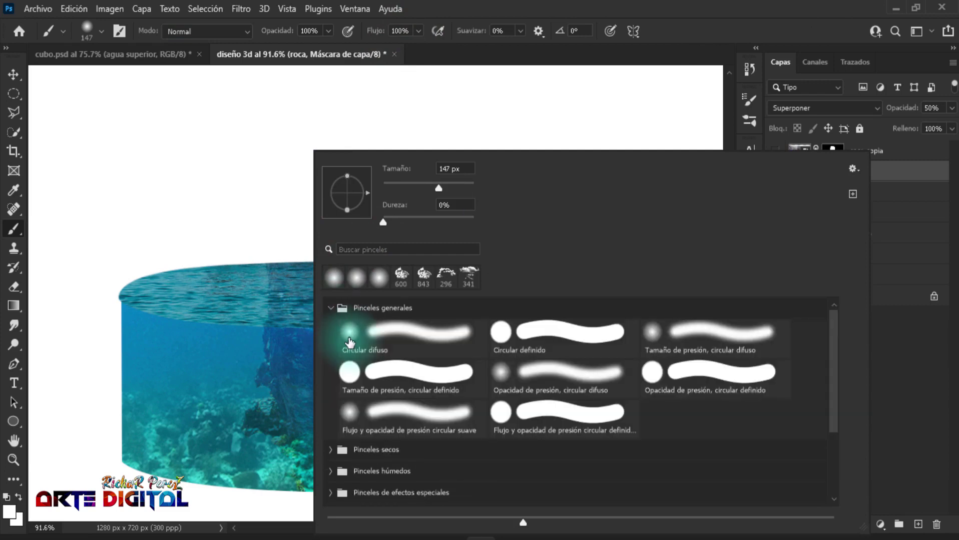
left_click(348, 338)
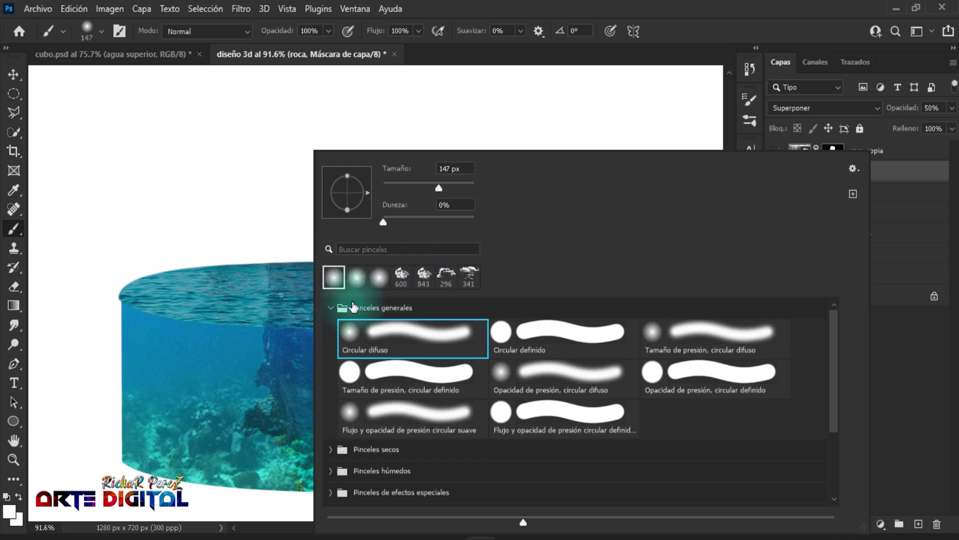
left_click(384, 223)
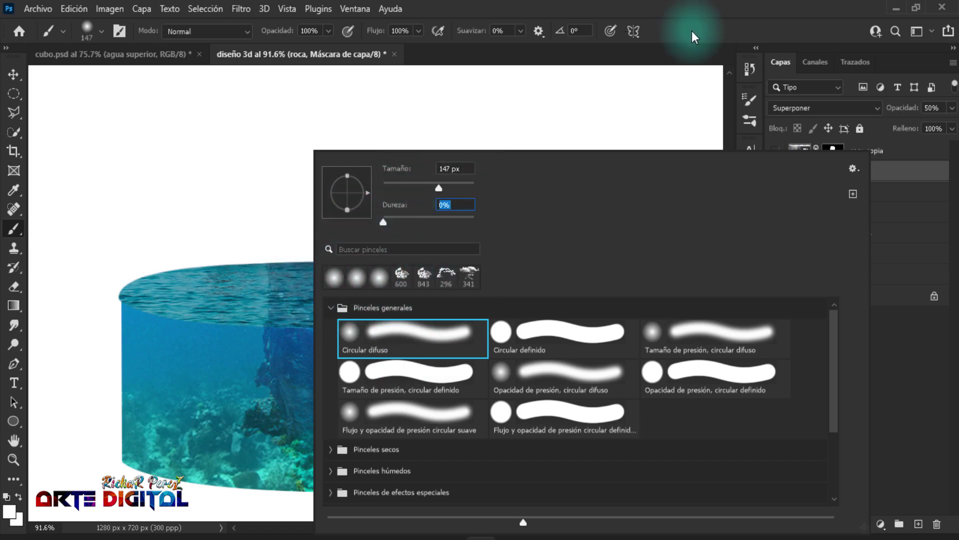
key("Return")
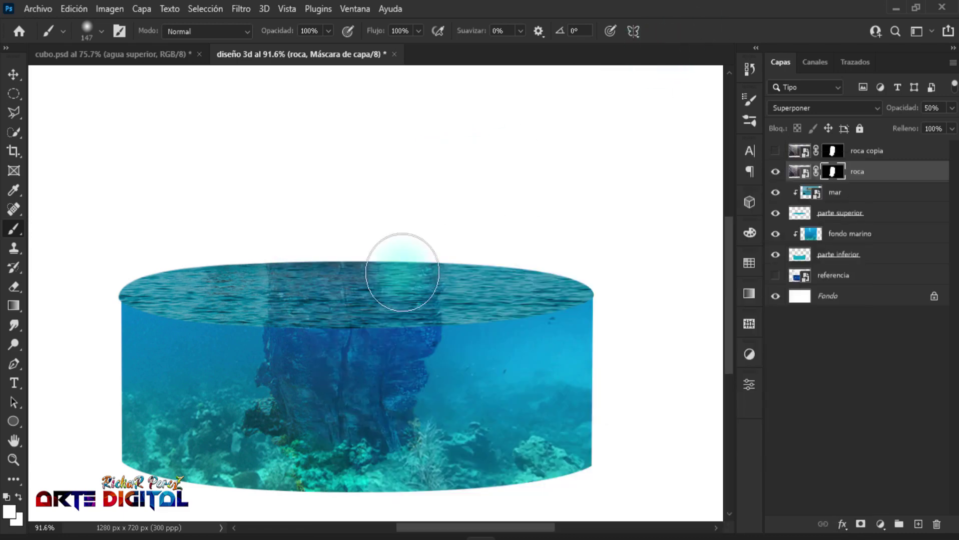
scroll(355, 328, "up", 2)
mouse_move(493, 304)
left_mouse_down()
mouse_move(462, 306)
mouse_move(487, 289)
left_mouse_up()
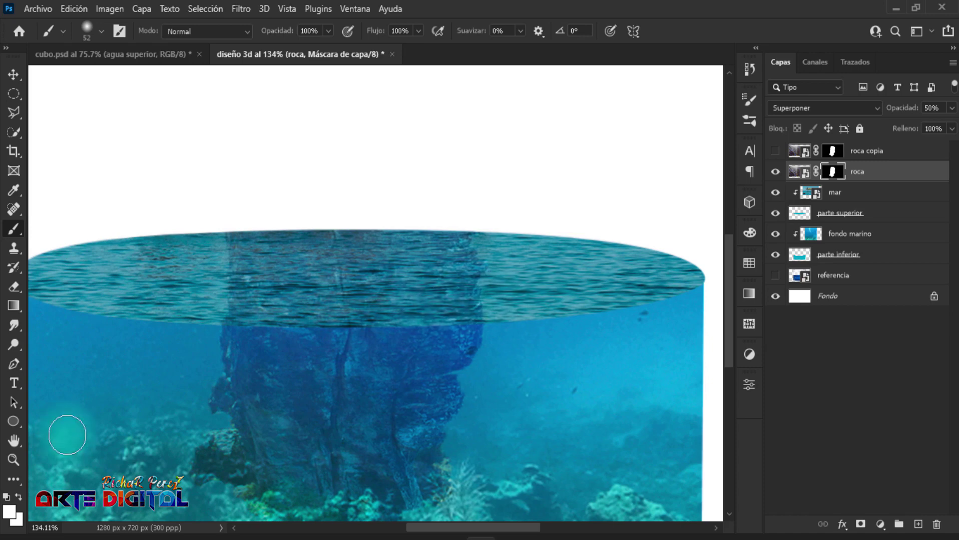
Step: Set the foreground colour to black (000000) for painting the roca mask
left_click(9, 511)
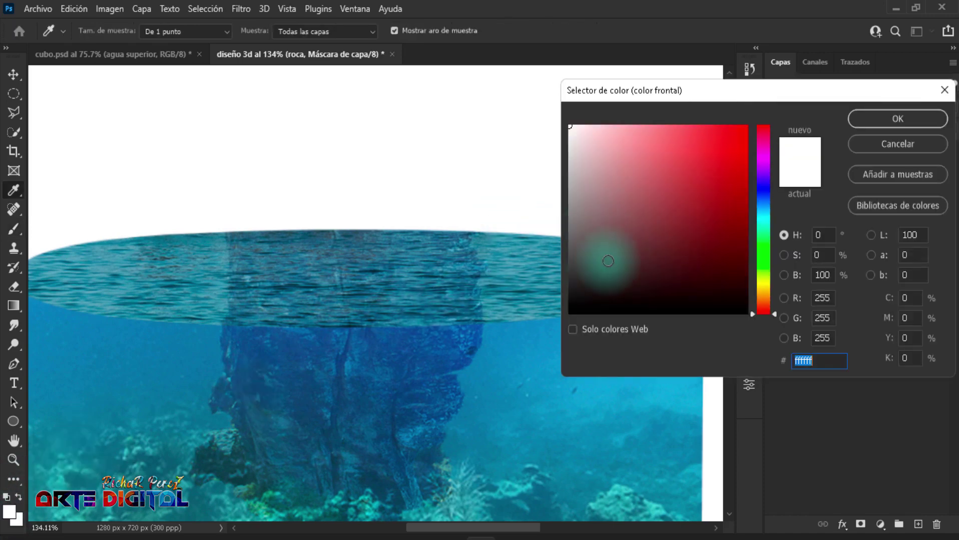
type("000000")
left_click(863, 117)
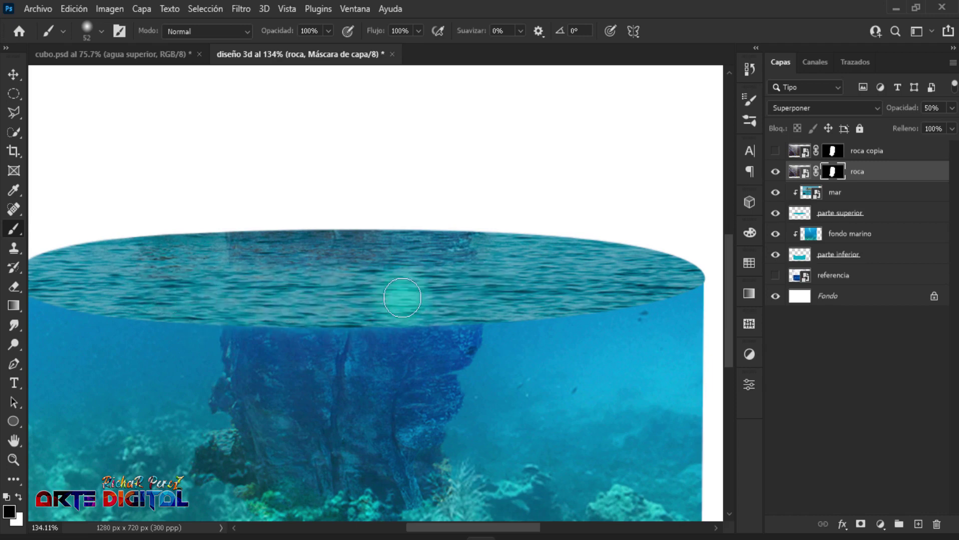
scroll(495, 295, "down", 3)
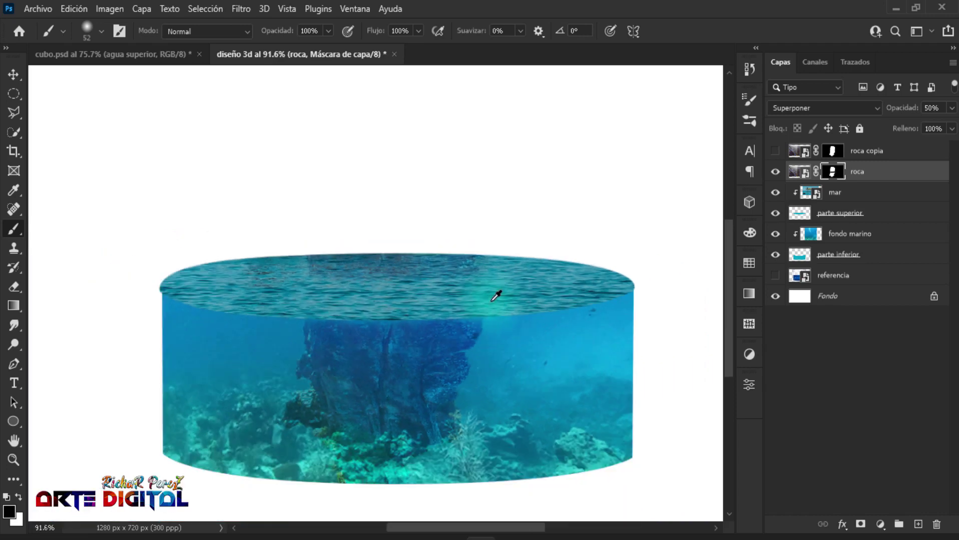
left_click(776, 152)
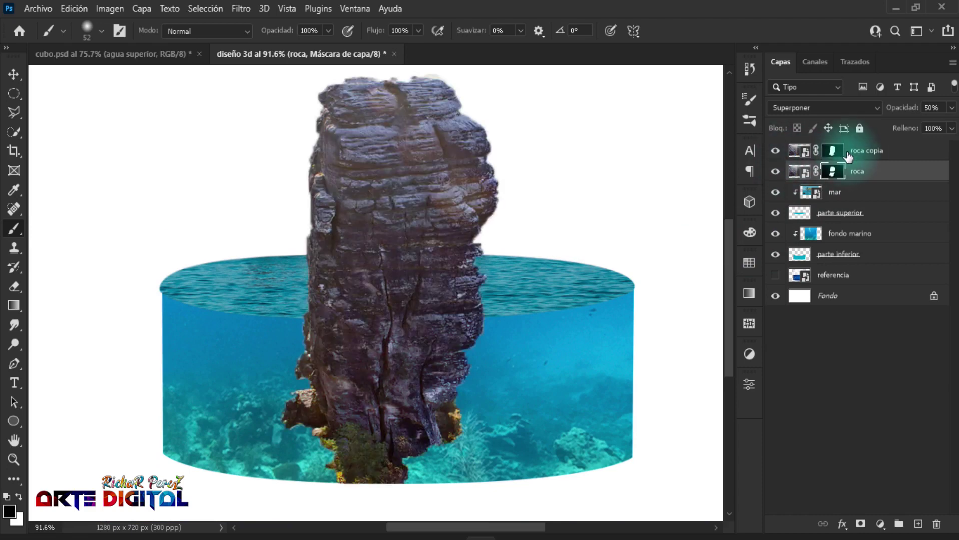
left_click(869, 151)
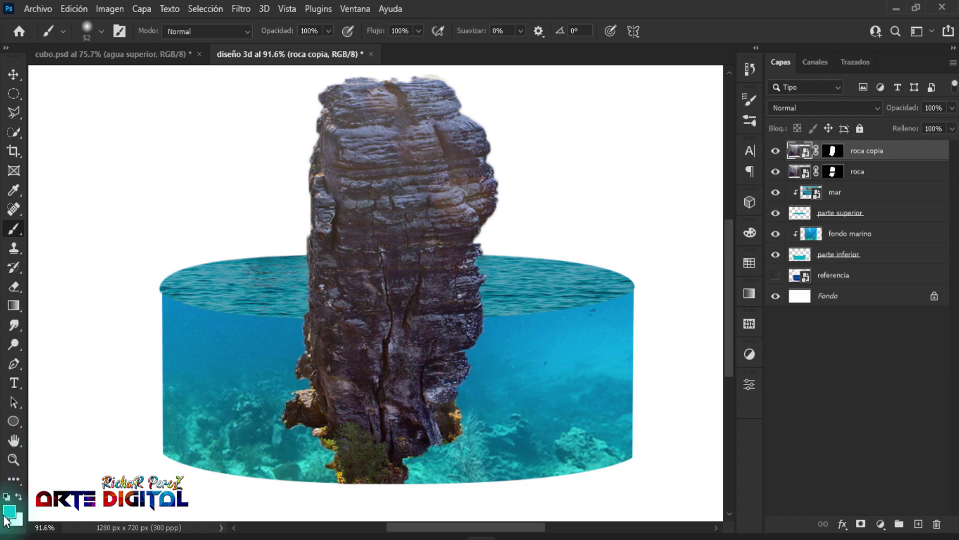
left_click(18, 497)
left_click(9, 510)
type("000000")
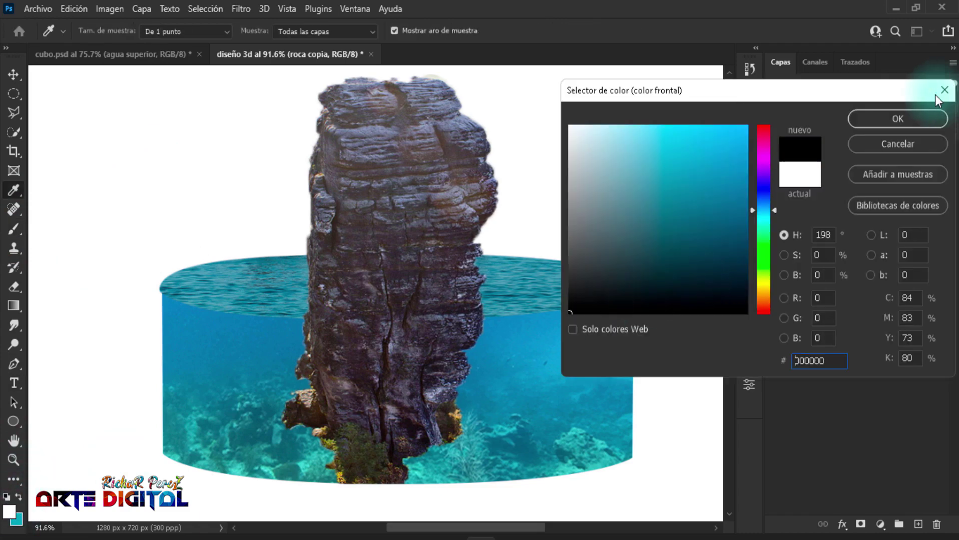
left_click(883, 121)
key("b")
left_click(832, 151)
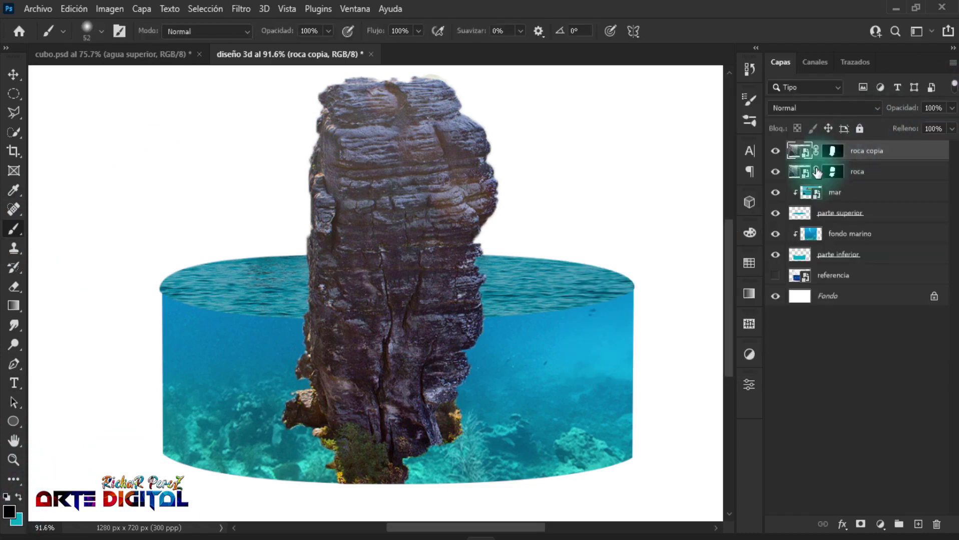
left_click_drag(439, 362, 374, 434)
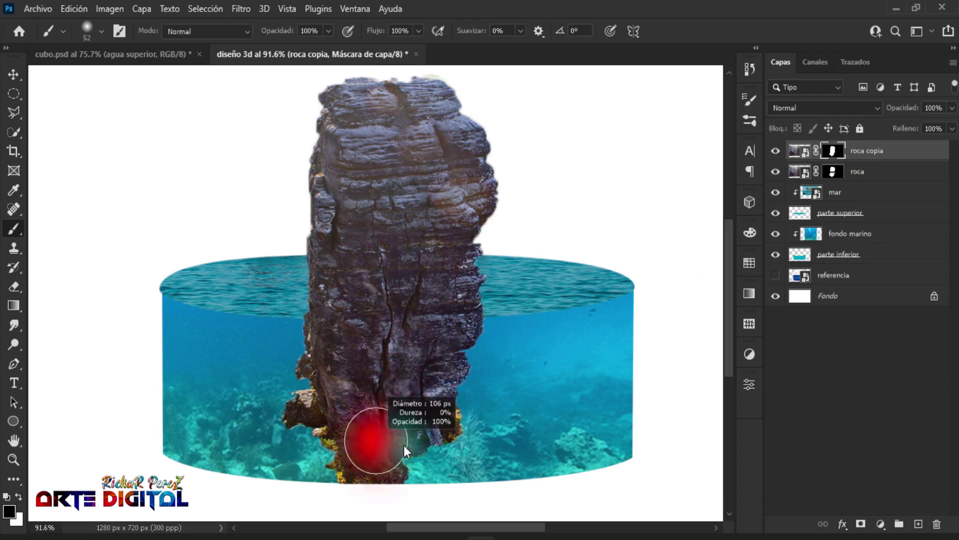
mouse_move(286, 461)
left_mouse_down()
mouse_move(353, 459)
mouse_move(395, 418)
mouse_move(306, 402)
mouse_move(452, 390)
left_mouse_up()
scroll(405, 357, "up", 1)
left_click_drag(482, 342, 460, 342)
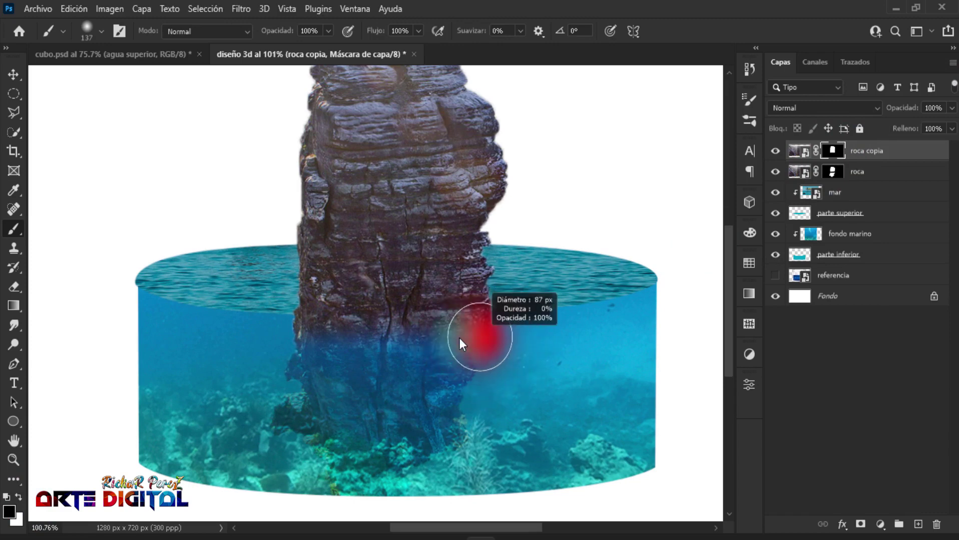
mouse_move(338, 368)
left_mouse_down()
mouse_move(475, 338)
mouse_move(355, 349)
mouse_move(251, 334)
mouse_move(325, 340)
mouse_move(268, 325)
mouse_move(467, 315)
mouse_move(319, 321)
mouse_move(416, 314)
mouse_move(421, 304)
mouse_move(472, 325)
mouse_move(411, 317)
mouse_move(298, 324)
mouse_move(405, 306)
mouse_move(411, 321)
mouse_move(453, 324)
left_mouse_up()
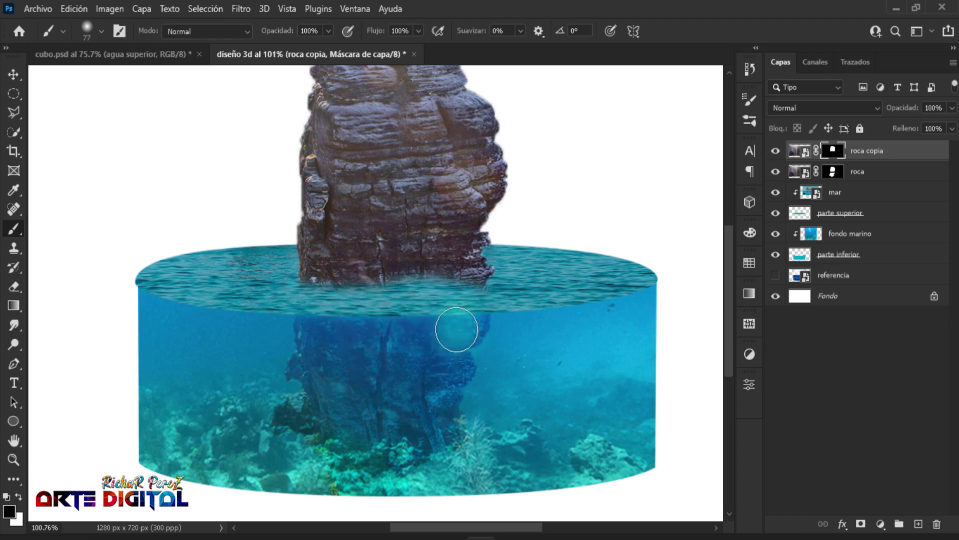
scroll(243, 365, "down", 1)
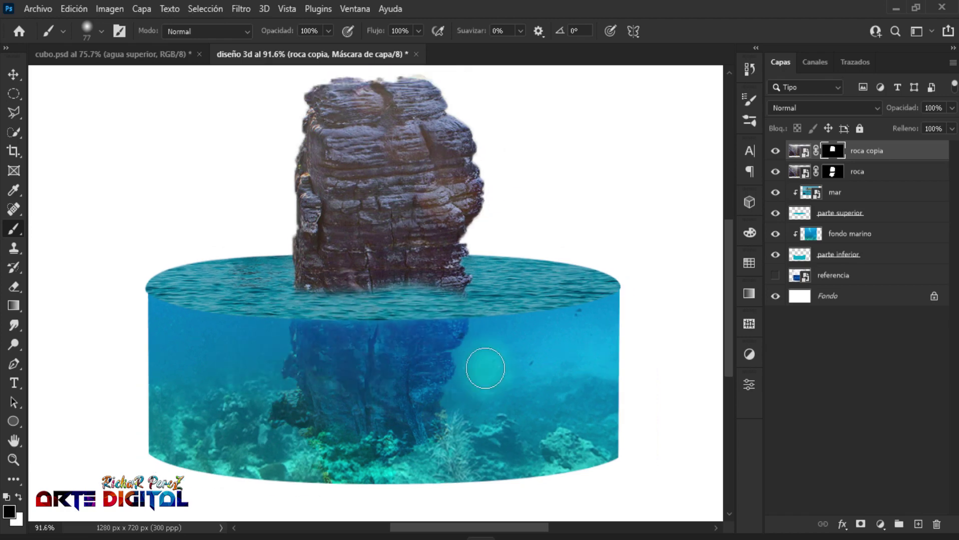
scroll(486, 343, "down", 1)
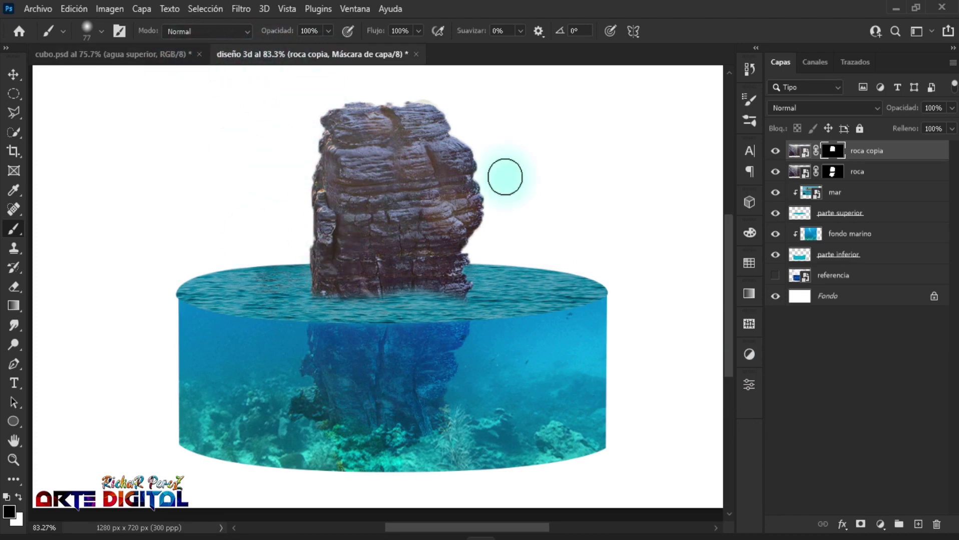
Step: Place the hill photo into the document as an embedded image
left_click(30, 9)
left_click(162, 331)
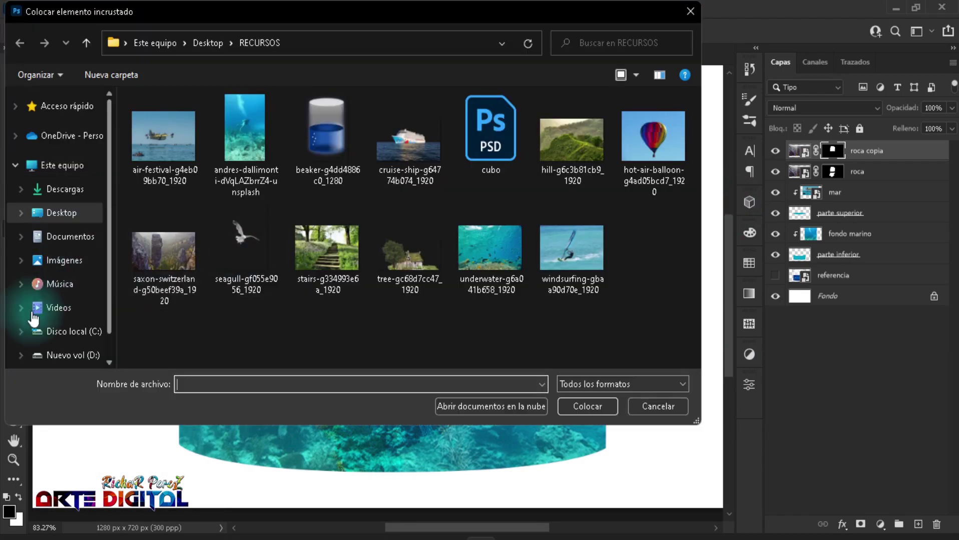
left_click(571, 145)
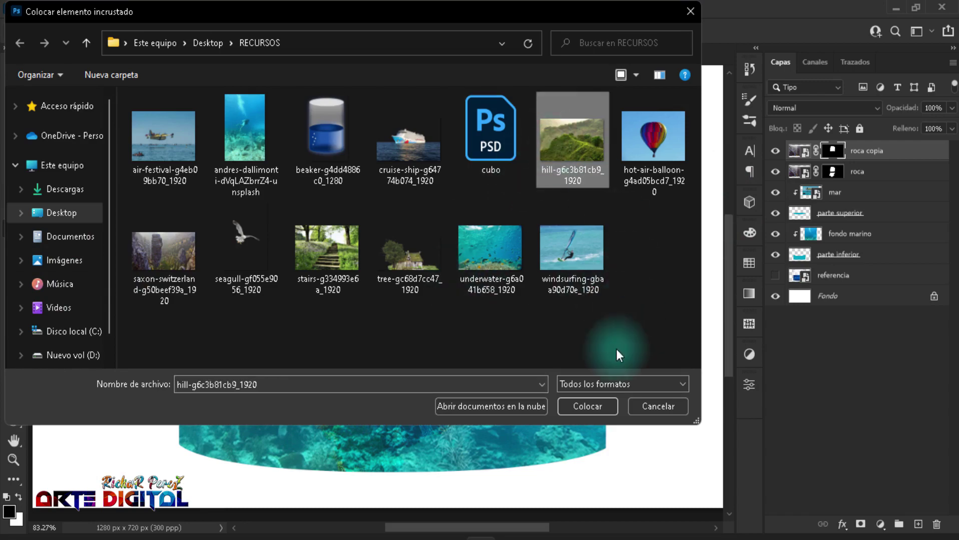
left_click(586, 409)
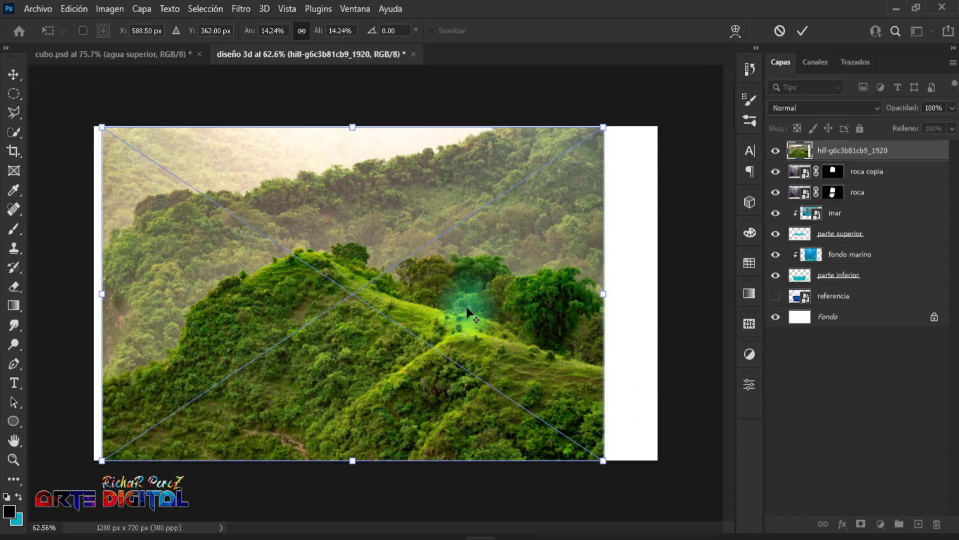
key("Return")
Step: Clip the hill photo to roca copia and shift it so greenery covers the rock
right_click(862, 152)
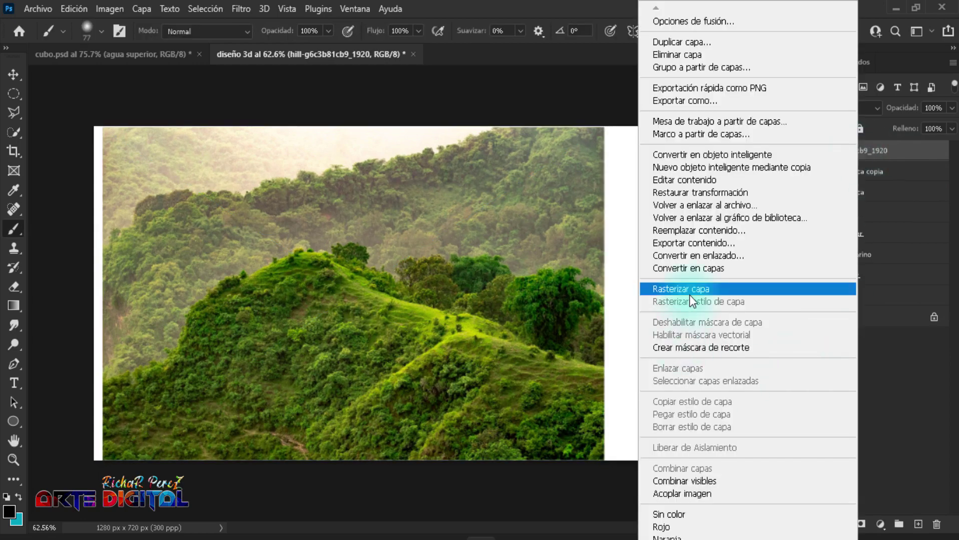
left_click(711, 347)
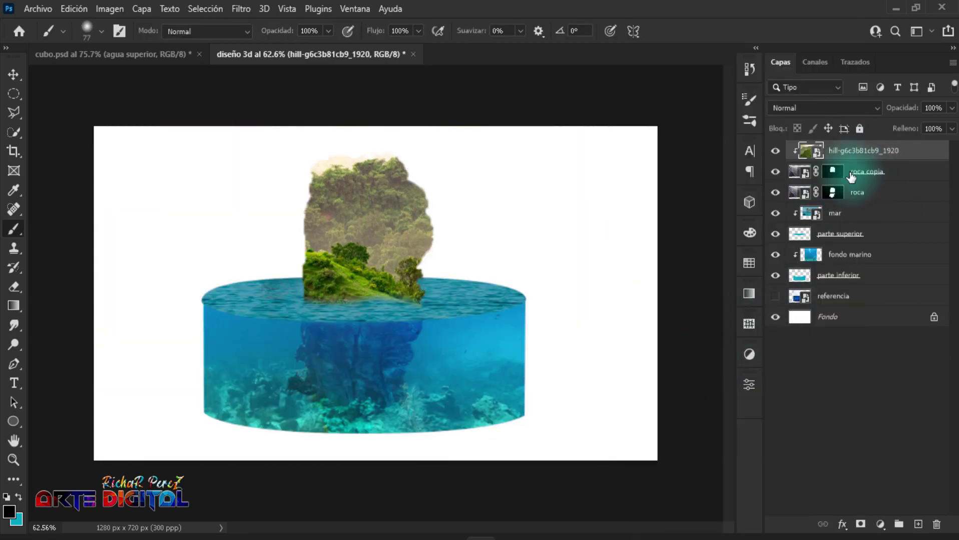
key("ctrl+t")
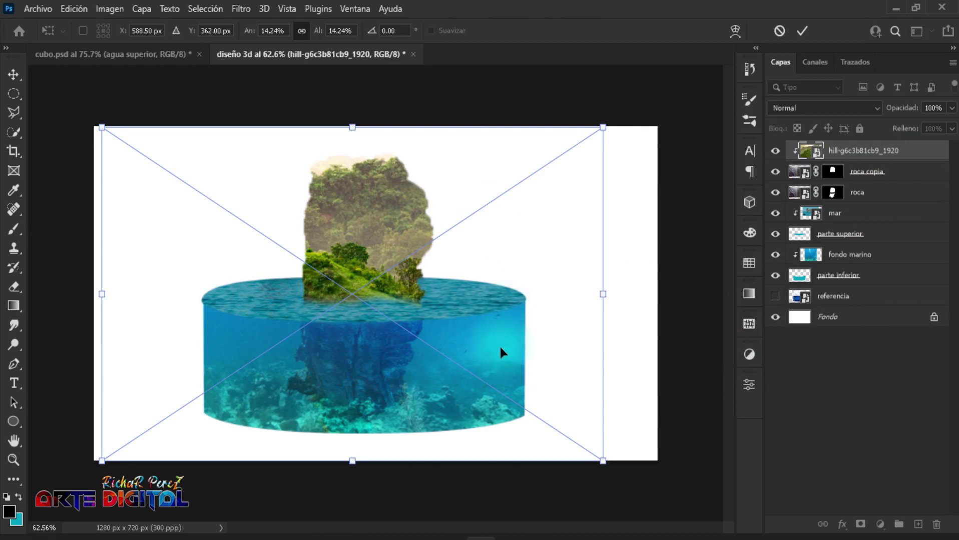
left_click_drag(505, 345, 541, 259)
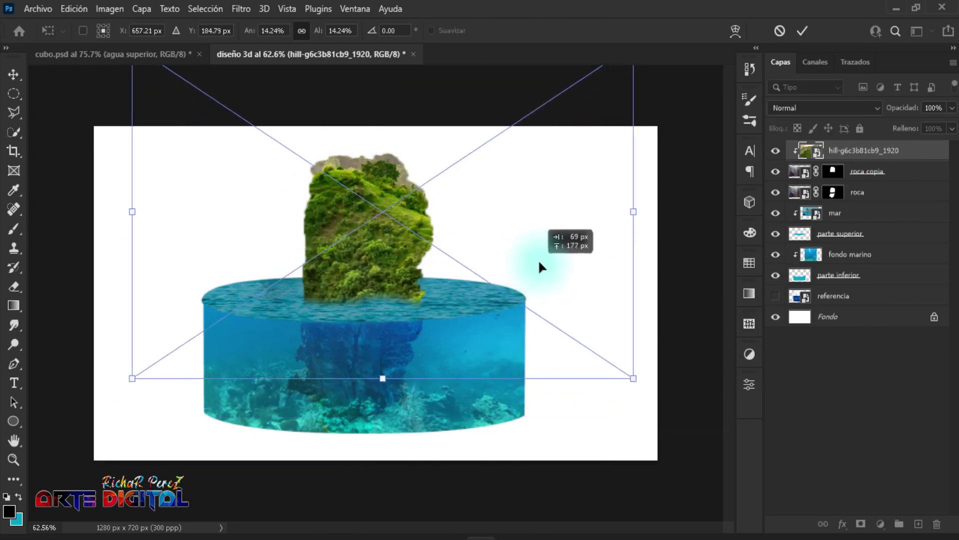
mouse_move(511, 348)
left_mouse_down()
mouse_move(534, 327)
mouse_move(523, 326)
left_mouse_up()
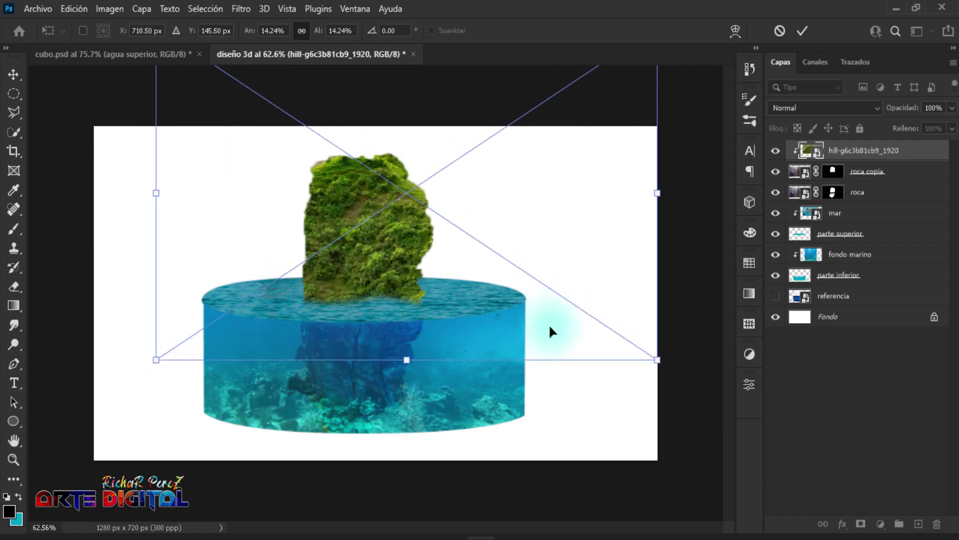
key("Return")
key("b")
type("vejetacion")
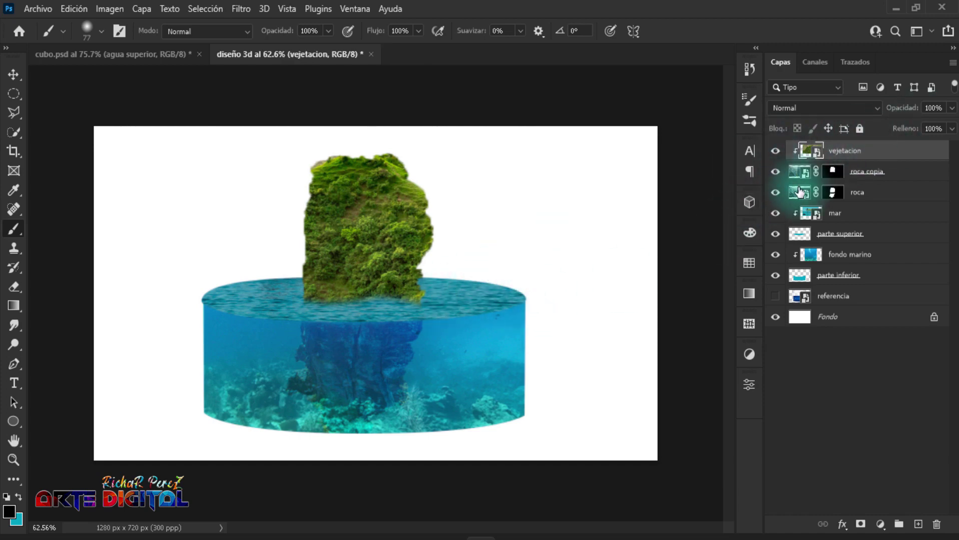
Step: Add a Levels adjustment clipped to vejetacion with output black set to 6
left_click(880, 525)
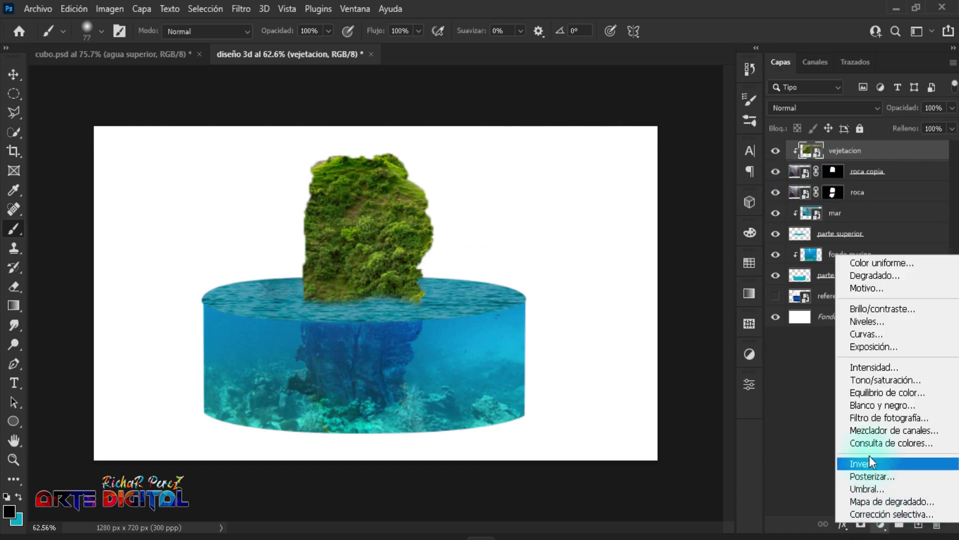
left_click(861, 322)
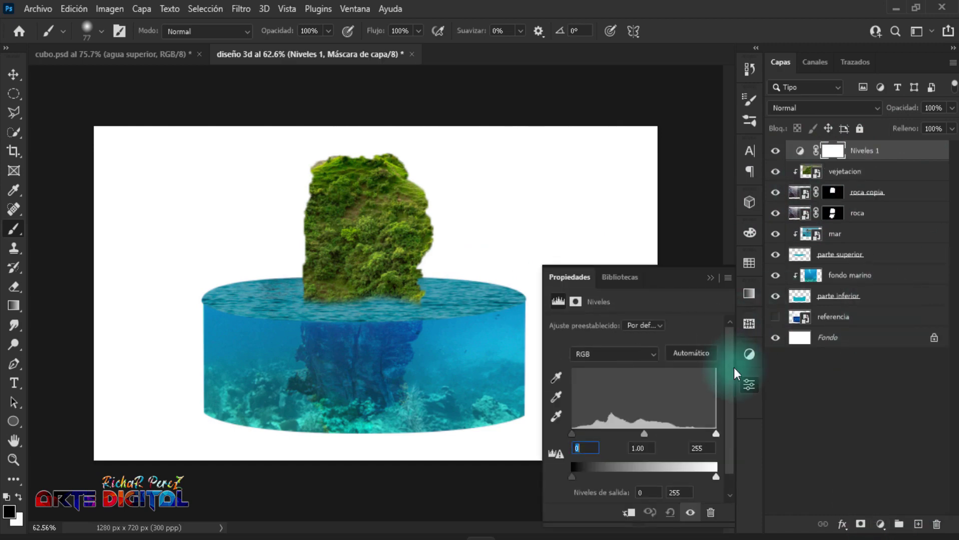
left_click(629, 513)
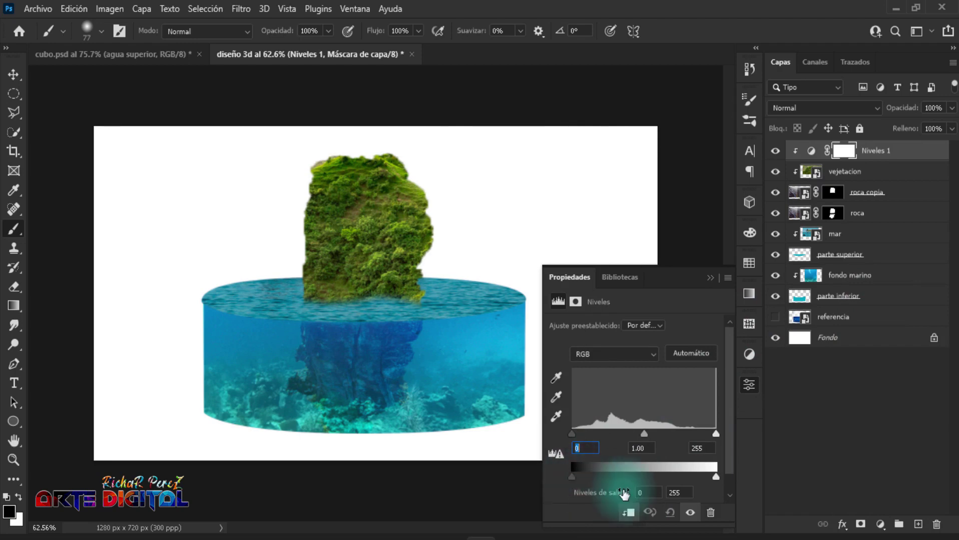
left_click(648, 493)
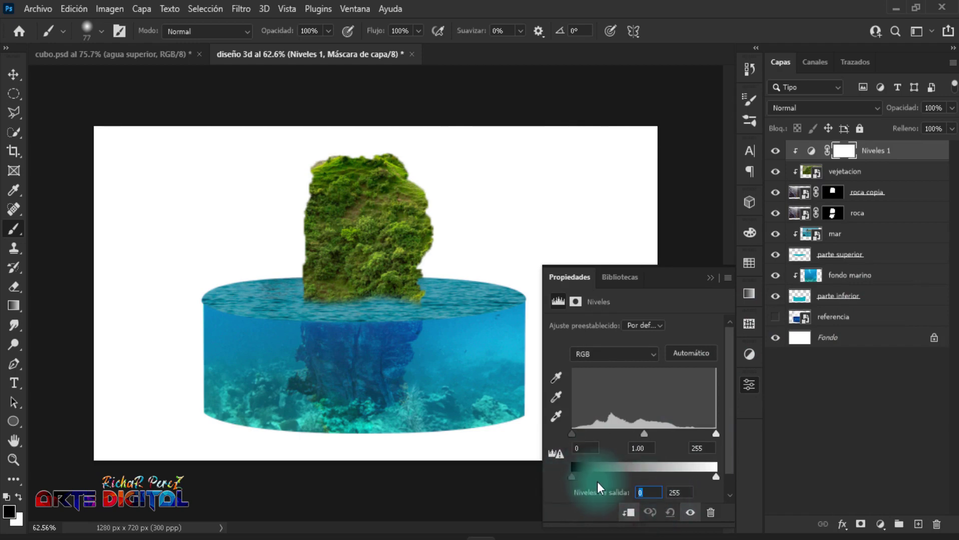
type("6")
left_click(710, 279)
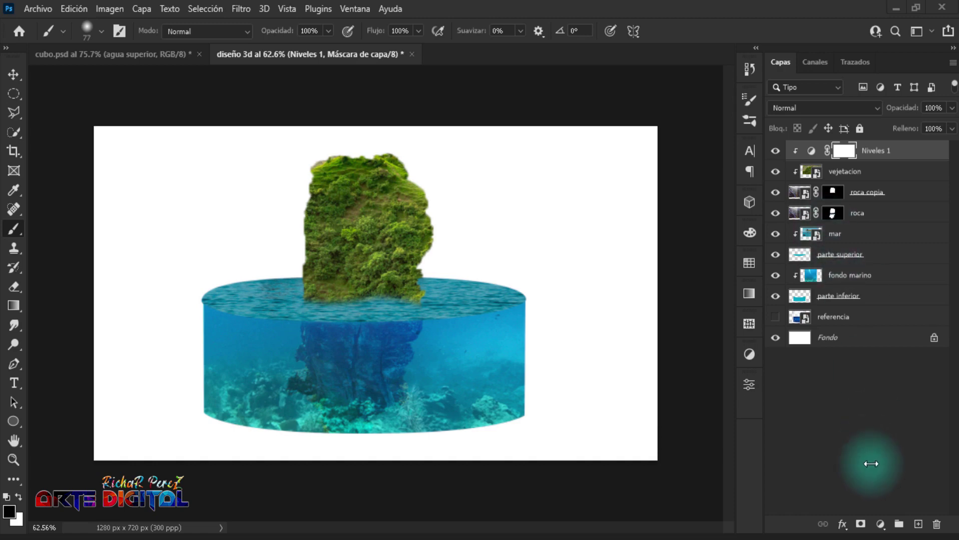
Step: Add a clipped Hue/Saturation adjustment with hue +13, toggling it to compare
left_click(880, 526)
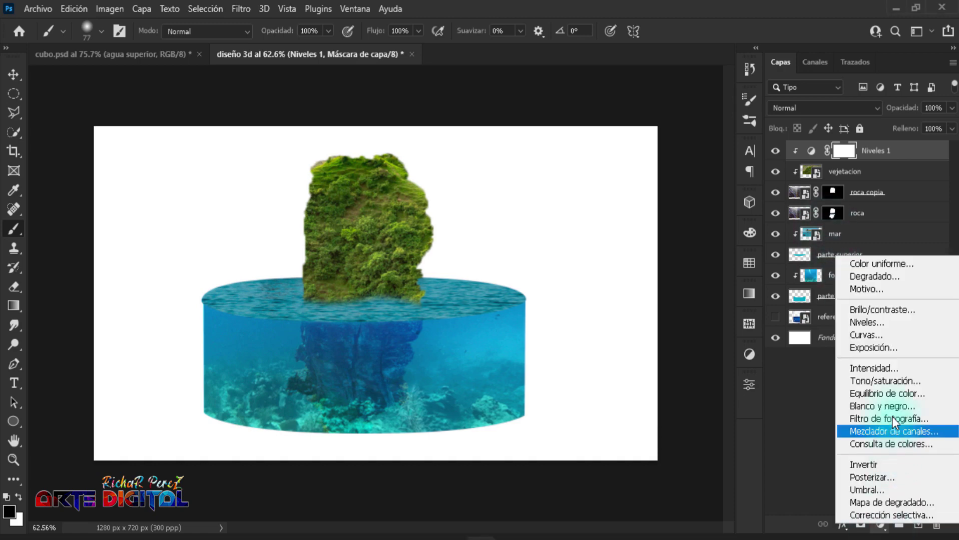
left_click(891, 382)
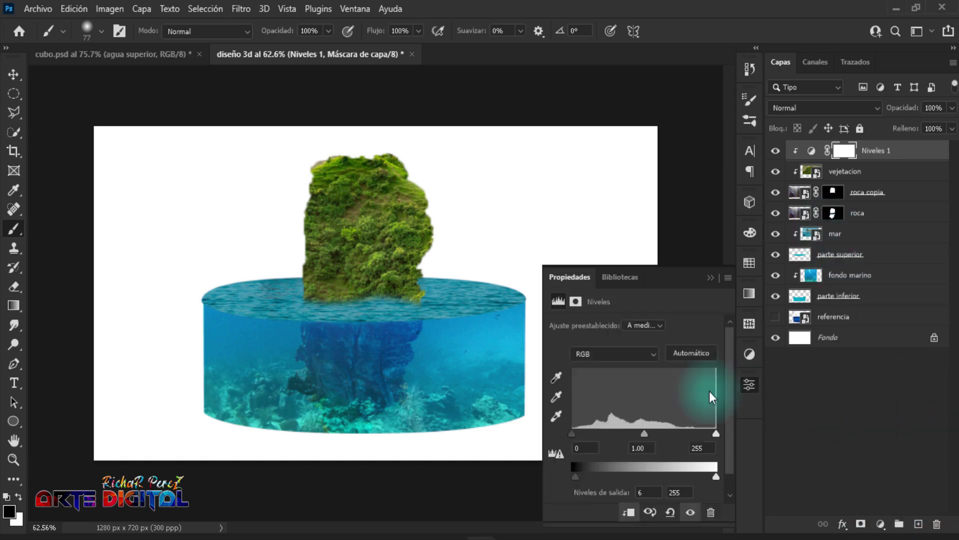
left_click(628, 513)
type("+13")
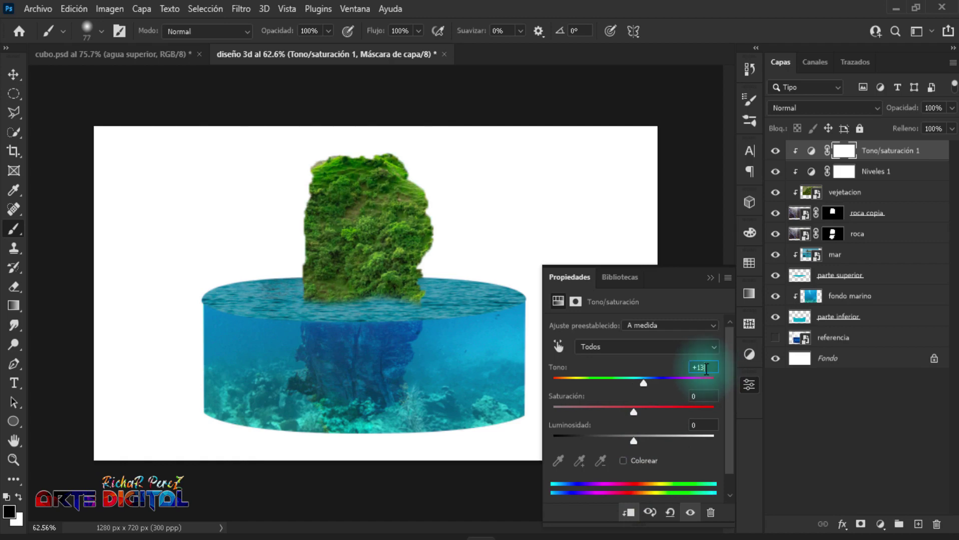
left_click(714, 280)
left_click(775, 151)
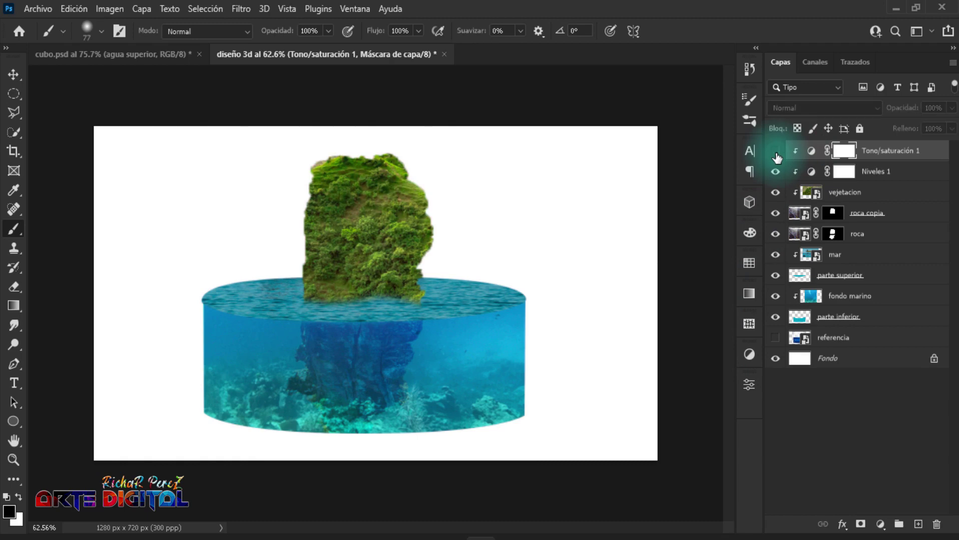
left_click(775, 151)
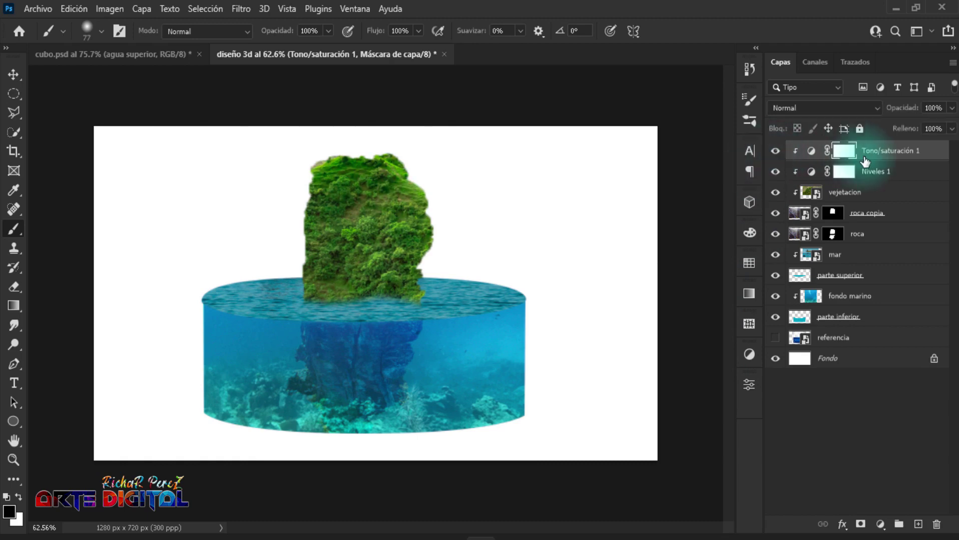
Step: Nudge the vejetacion layer slightly up and left with the arrow keys
left_click(845, 194)
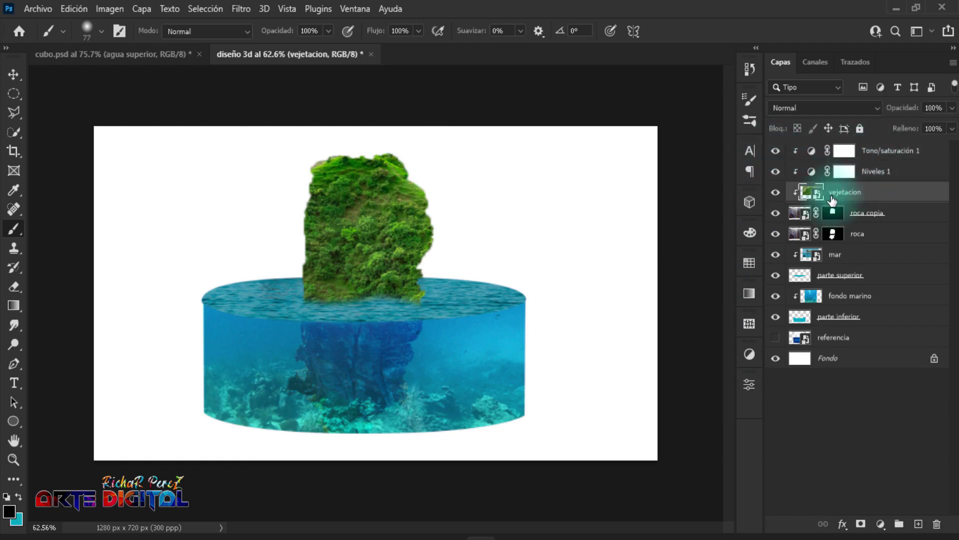
key("ctrl+t")
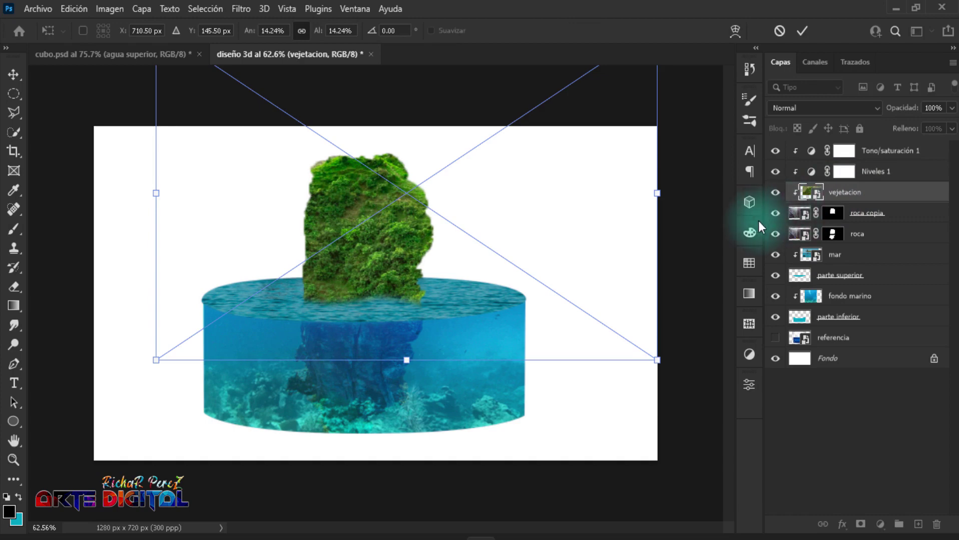
key("Up")
key("Left")
key("Left")
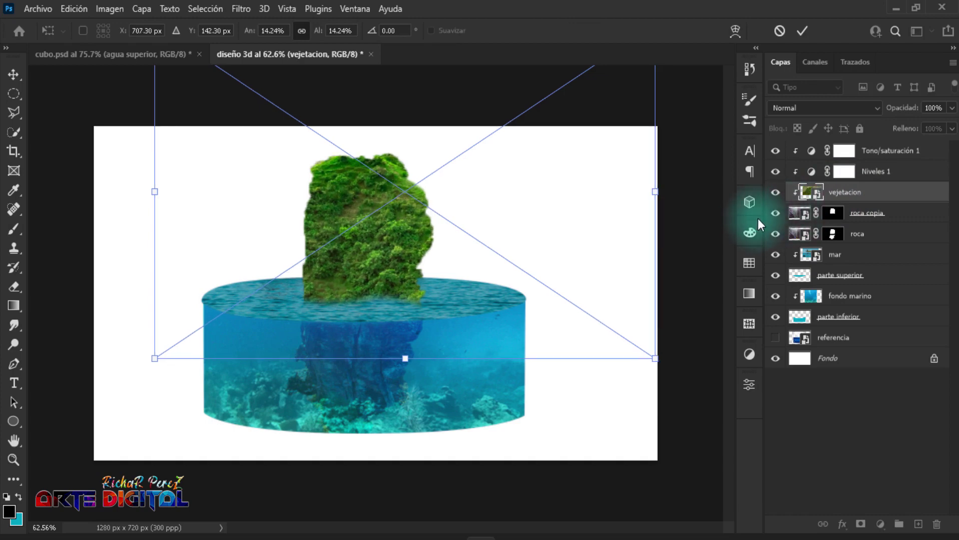
key("Up")
key("Up")
key("Return")
key("b")
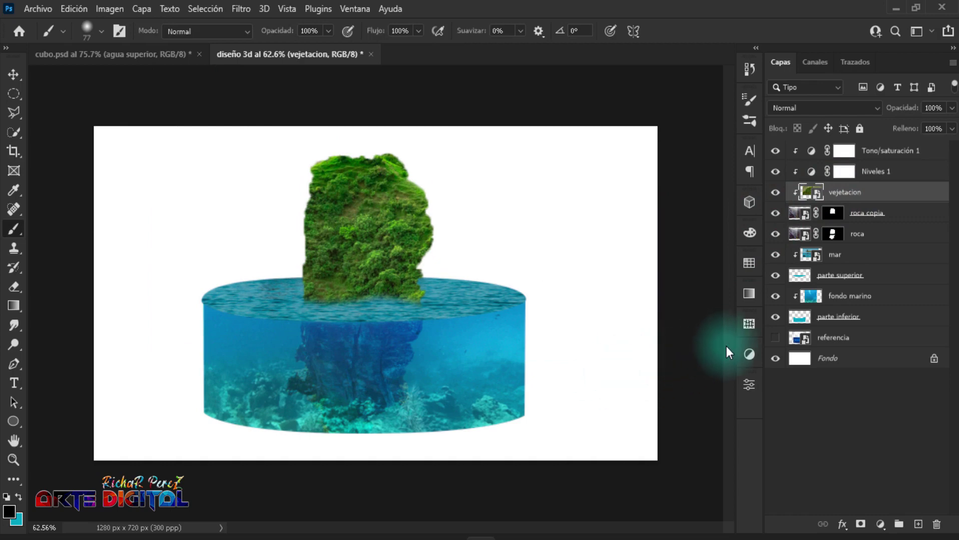
scroll(483, 308, "up", 2)
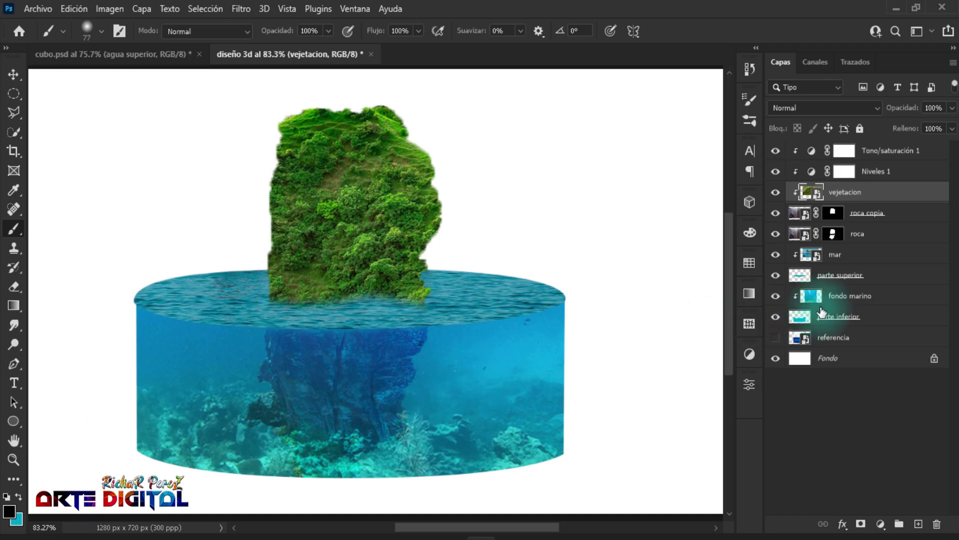
left_click(855, 304)
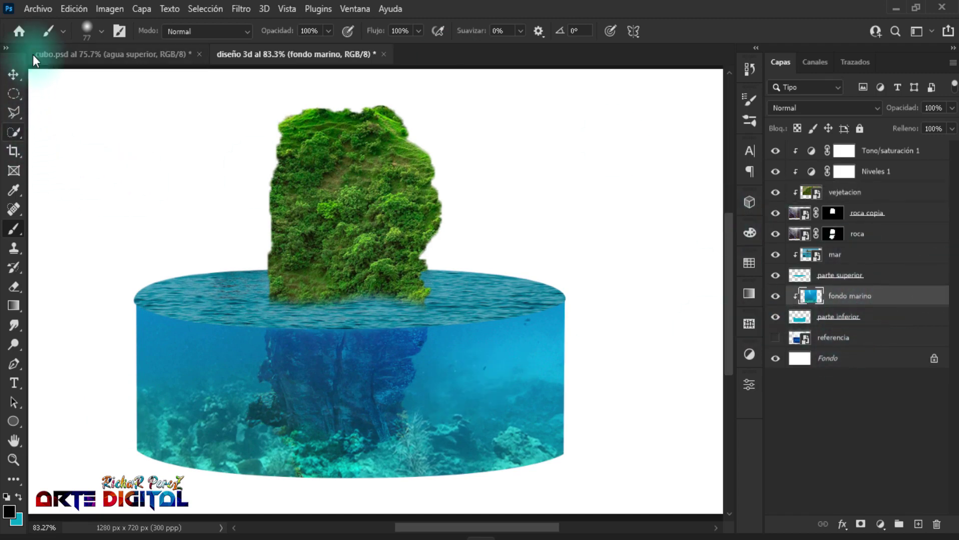
Step: Place the underwater fish photo and scale it to cover the cylinder sides
left_click(37, 8)
left_click(143, 331)
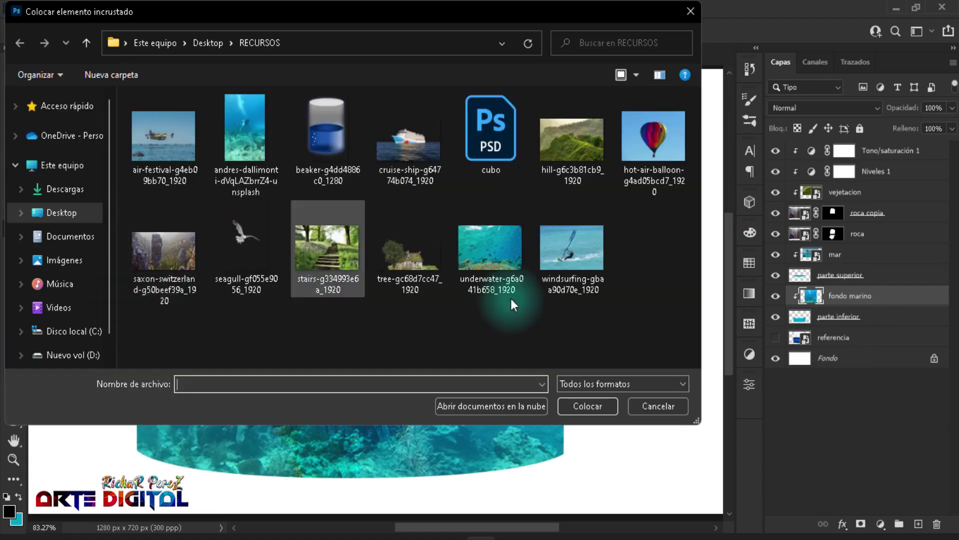
left_click(507, 276)
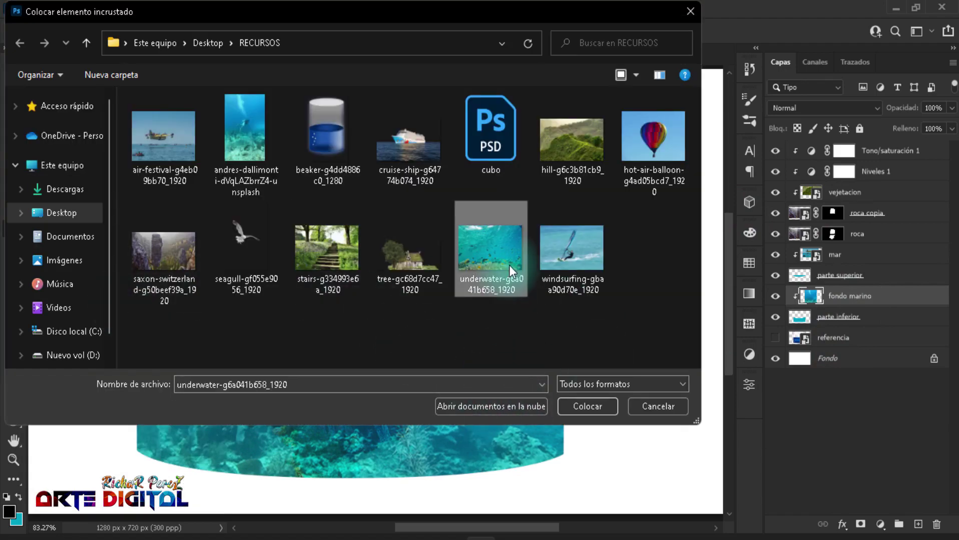
left_click(593, 407)
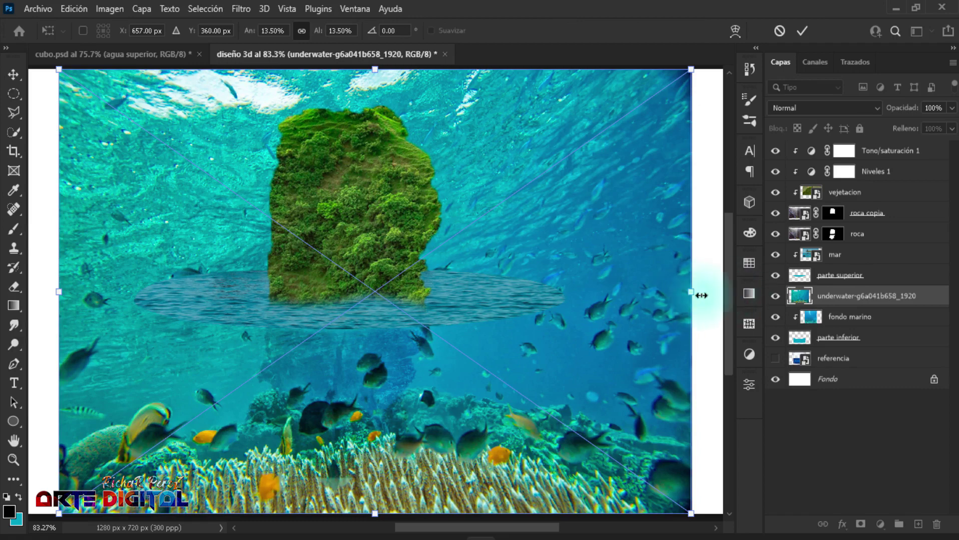
left_click_drag(688, 288, 460, 292)
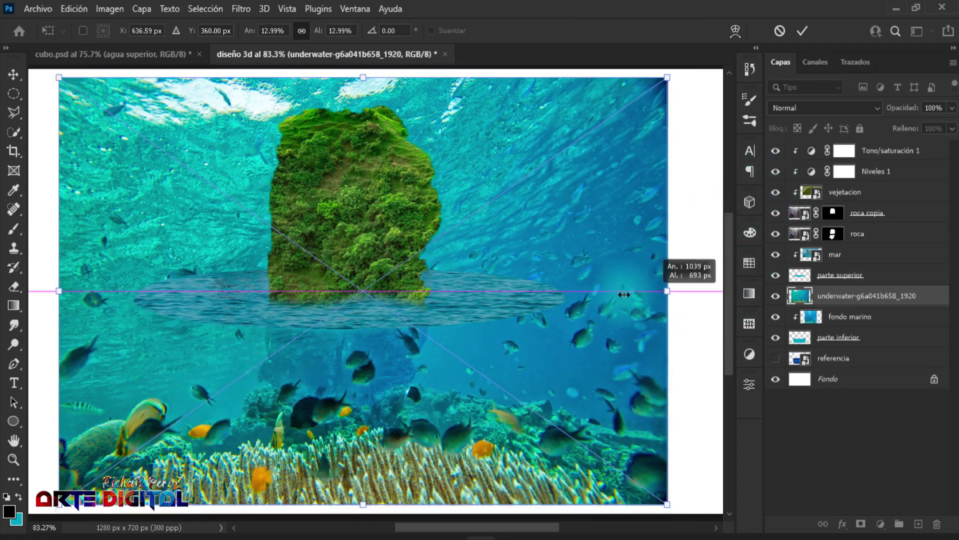
mouse_move(392, 347)
left_mouse_down()
mouse_move(466, 362)
mouse_move(457, 369)
left_mouse_up()
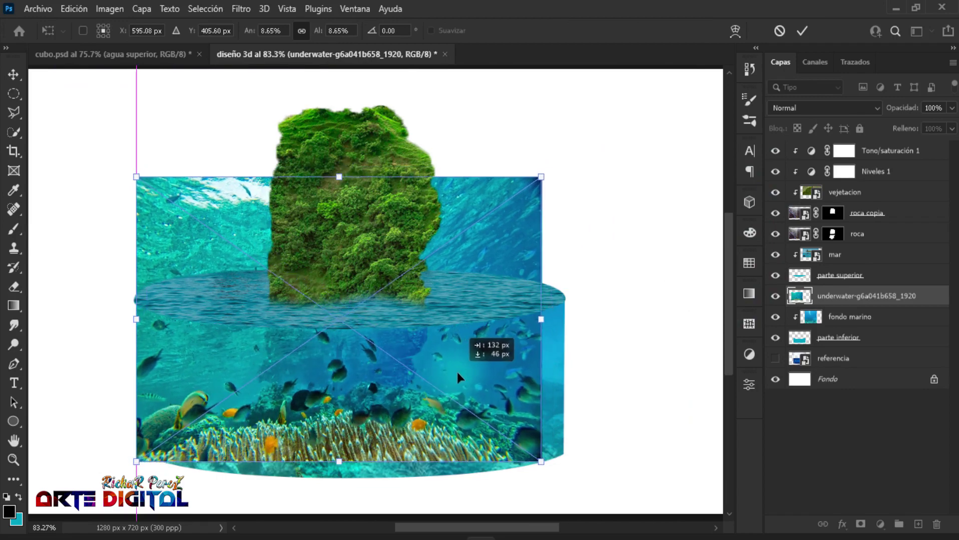
mouse_move(538, 320)
left_mouse_down()
mouse_move(570, 327)
mouse_move(547, 358)
left_mouse_up()
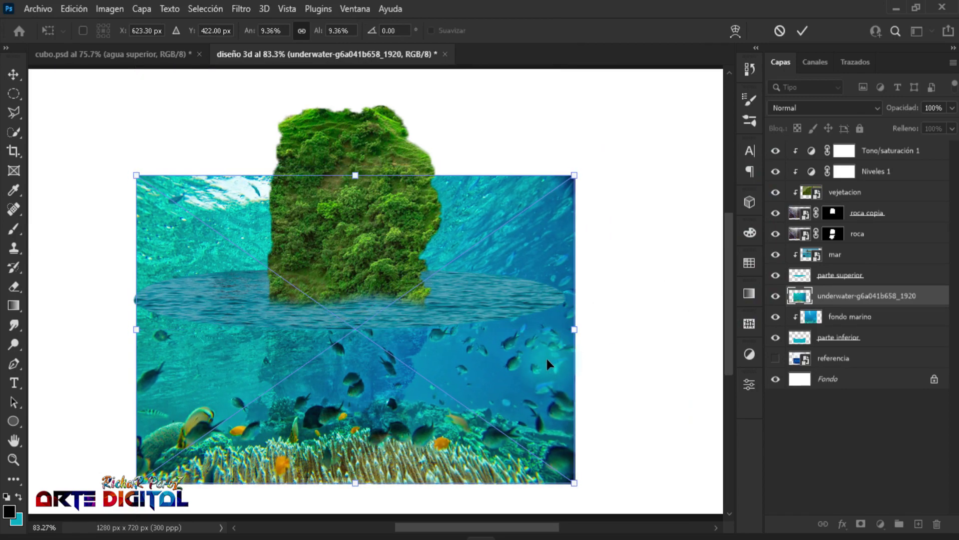
key("Return")
key("b")
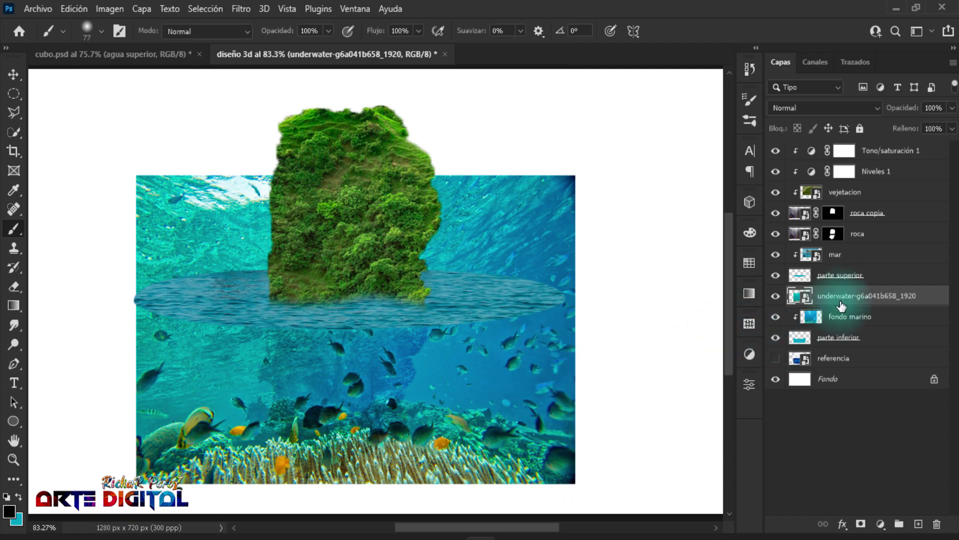
Step: Name the layer peces, clip it to the cylinder, and lower it 48 px
type("p")
type("eces")
key("Return")
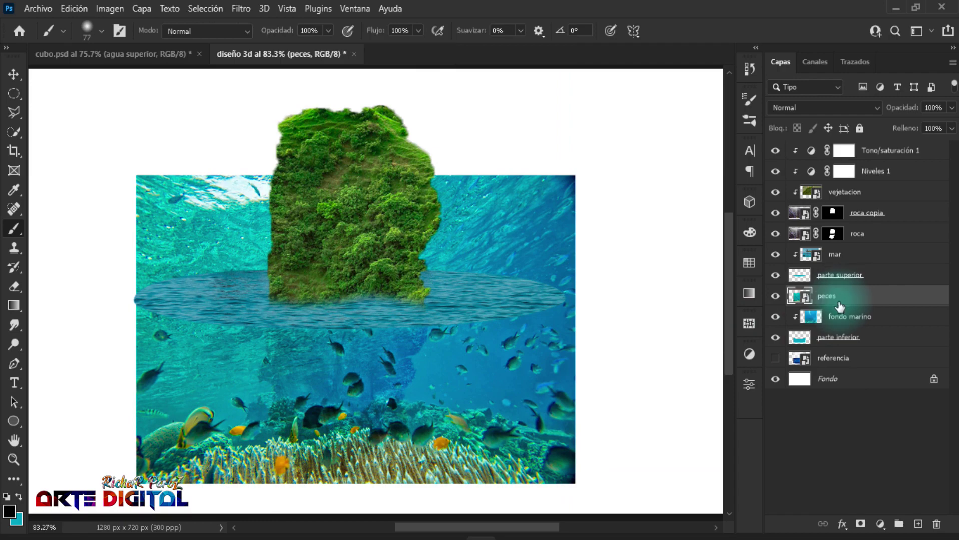
right_click(837, 304)
left_click(665, 345)
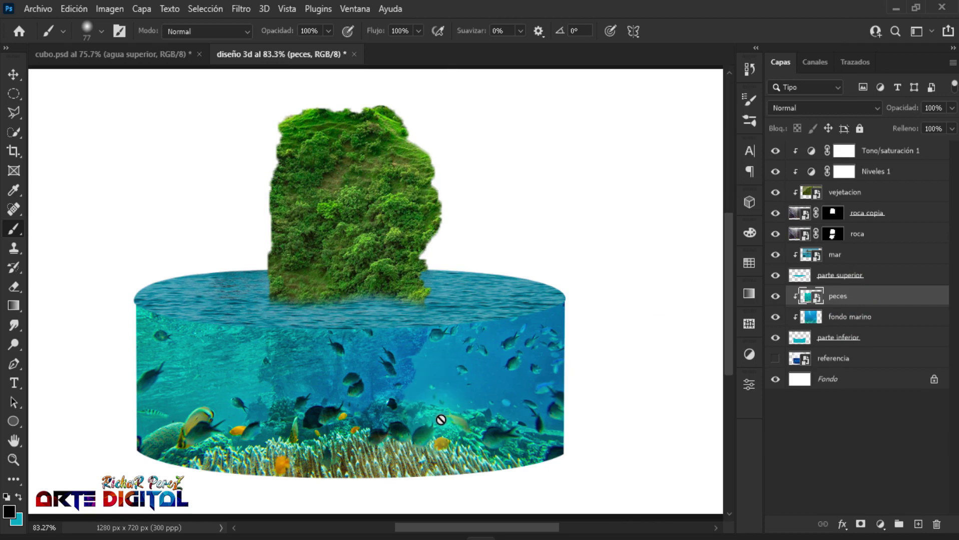
key("ctrl+t")
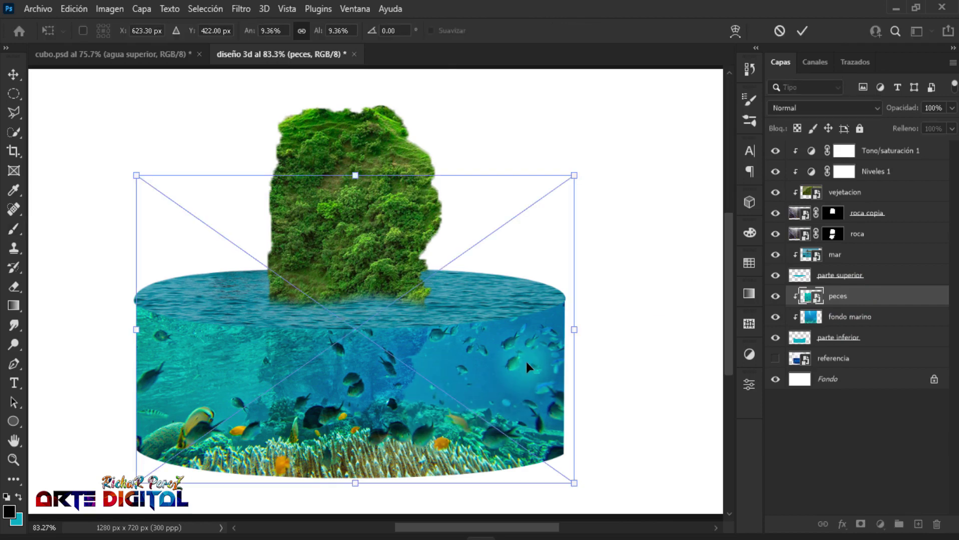
left_click_drag(526, 364, 527, 389)
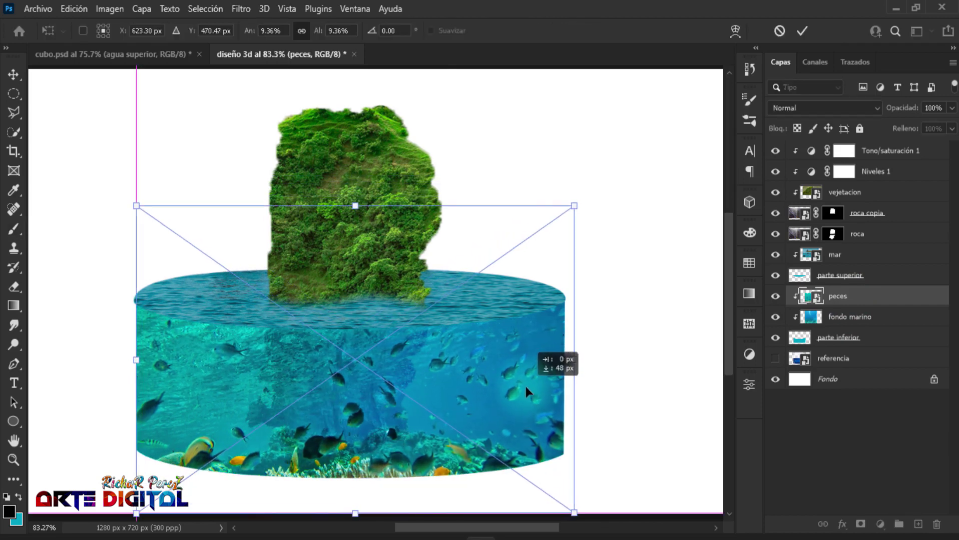
key("Return")
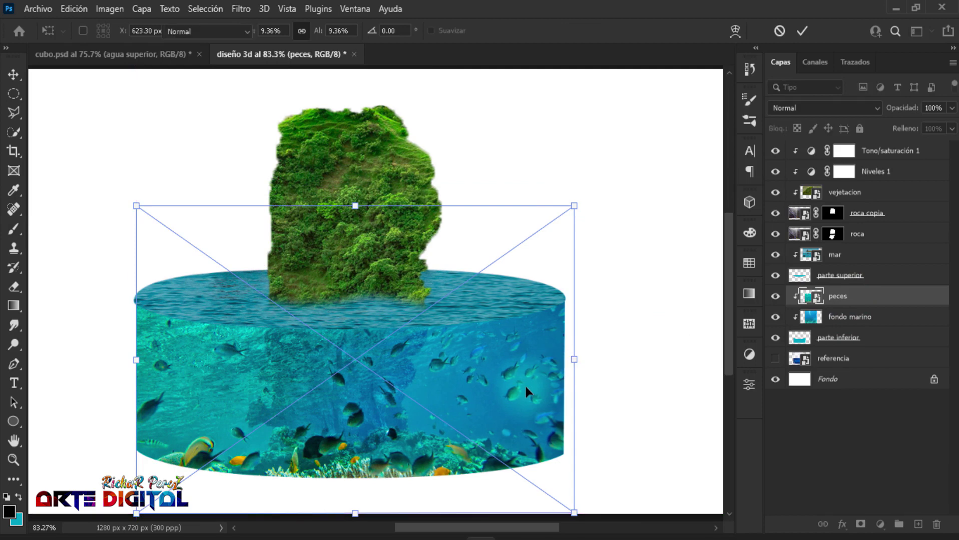
Step: Set peces opacity to 80% and toggle it to compare with the rest
left_click(931, 109)
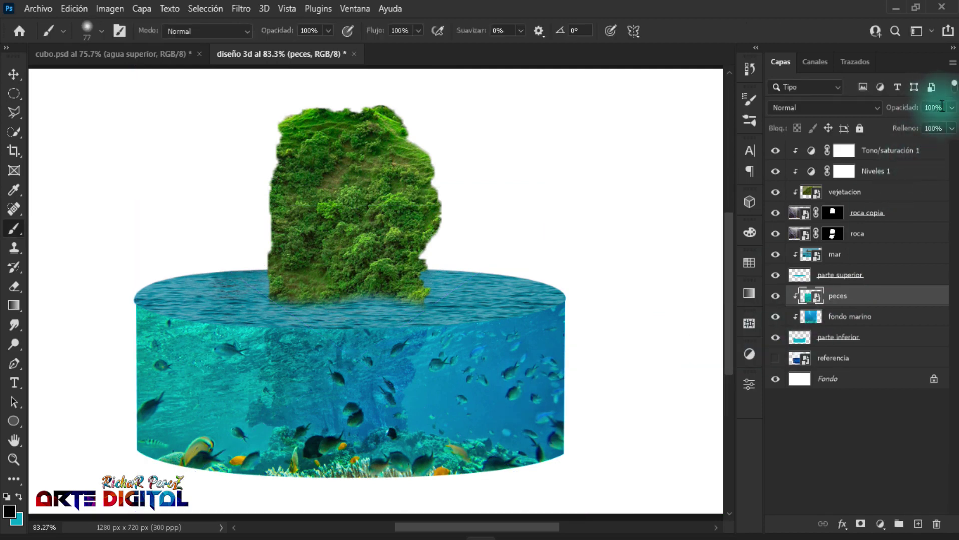
left_click_drag(927, 108, 957, 109)
type("8")
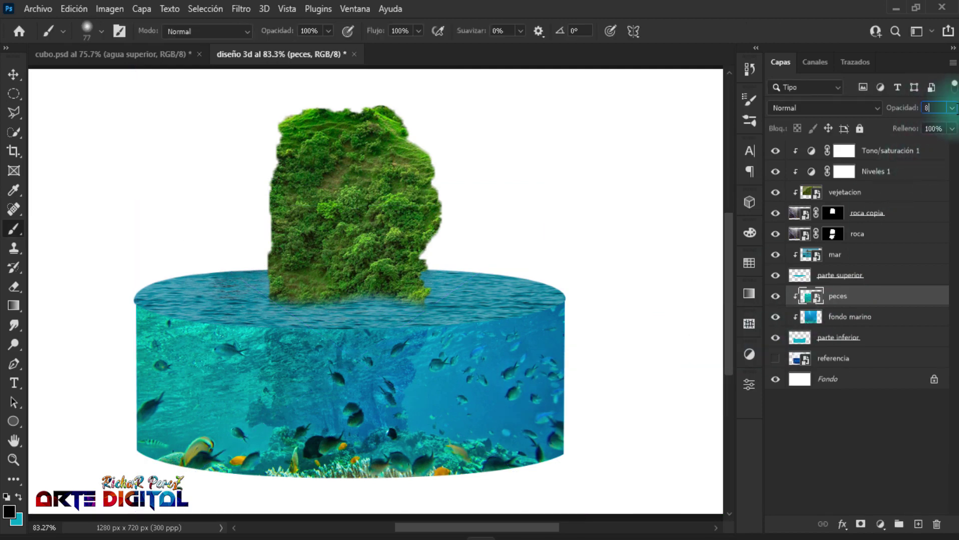
type("0")
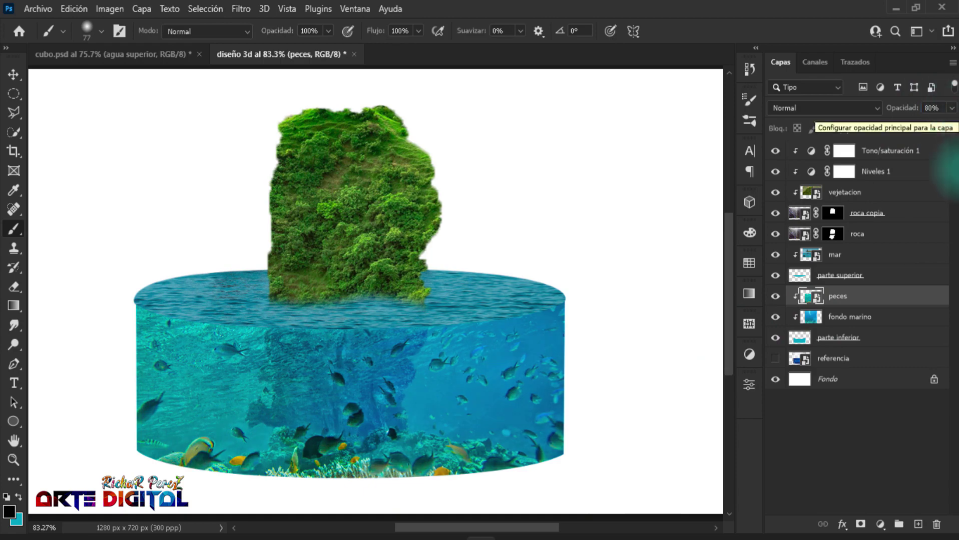
left_click(775, 296)
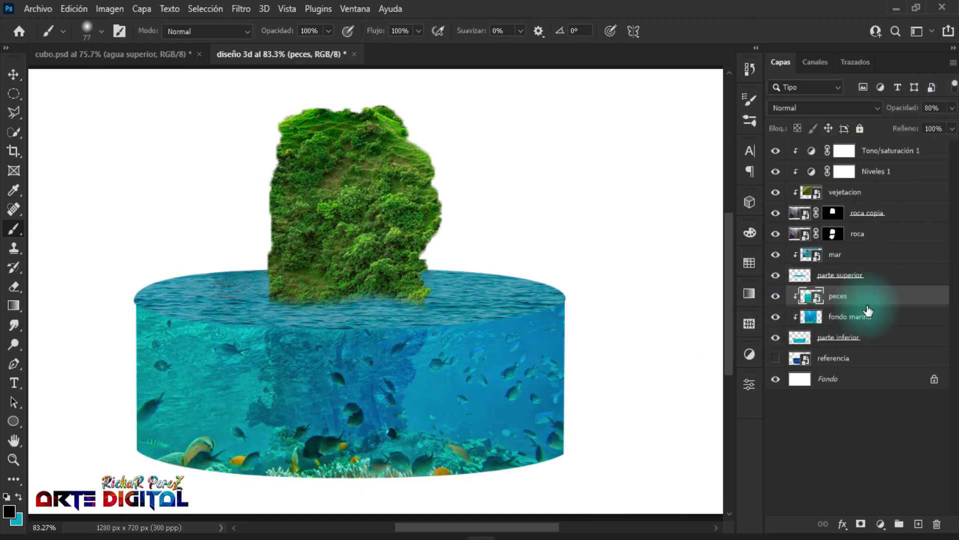
left_click(892, 447)
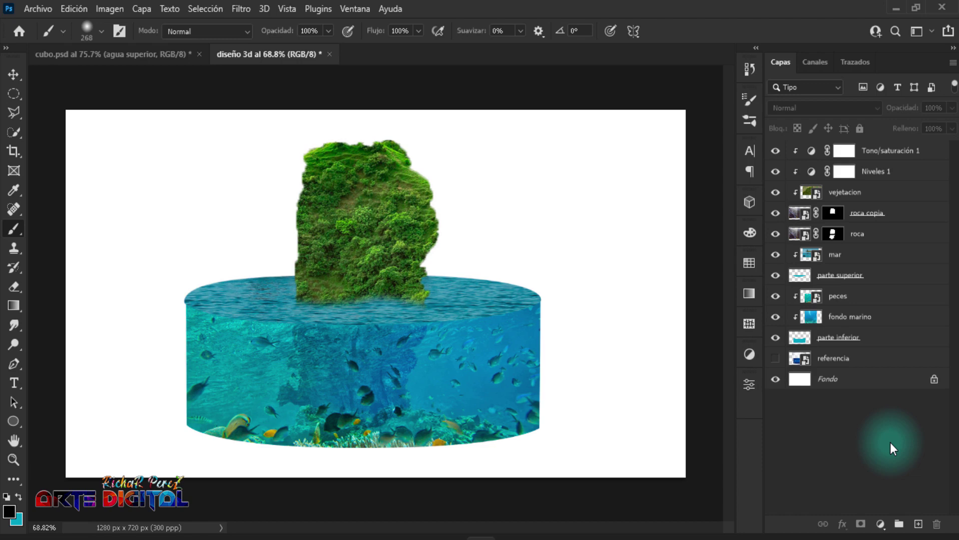
left_click(165, 399)
left_click(750, 210)
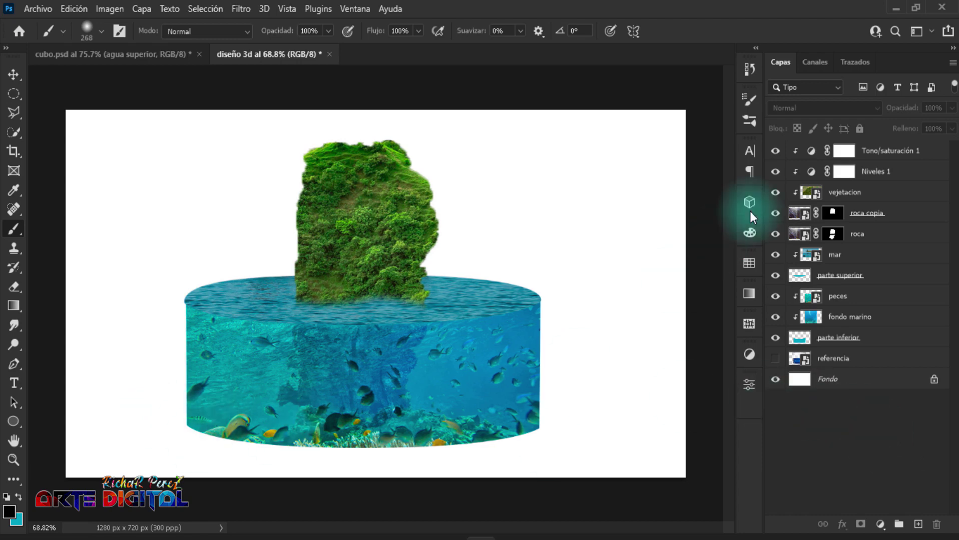
left_click(894, 171)
left_click(894, 151)
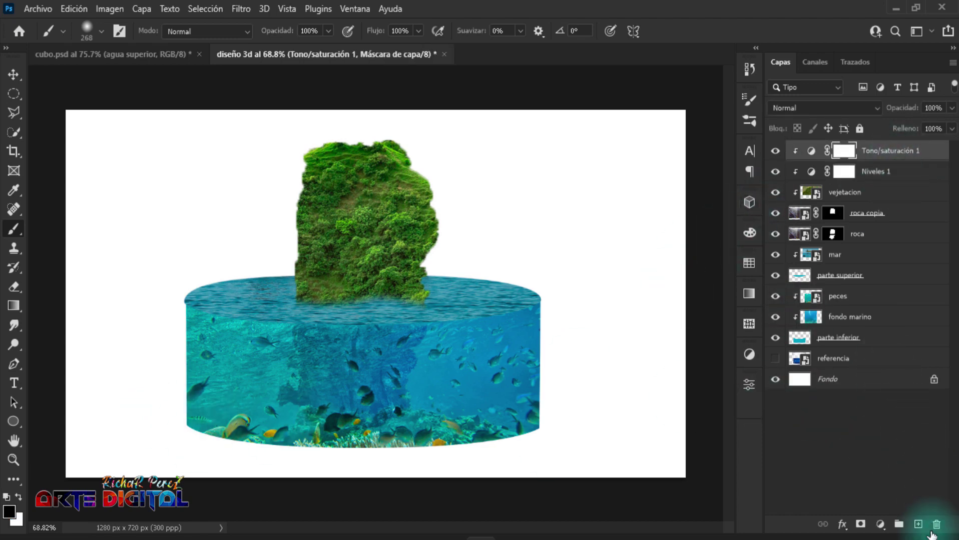
Step: Add a new layer named sombra and paint a large soft black brush dab on it
left_click(917, 524)
type("sombra")
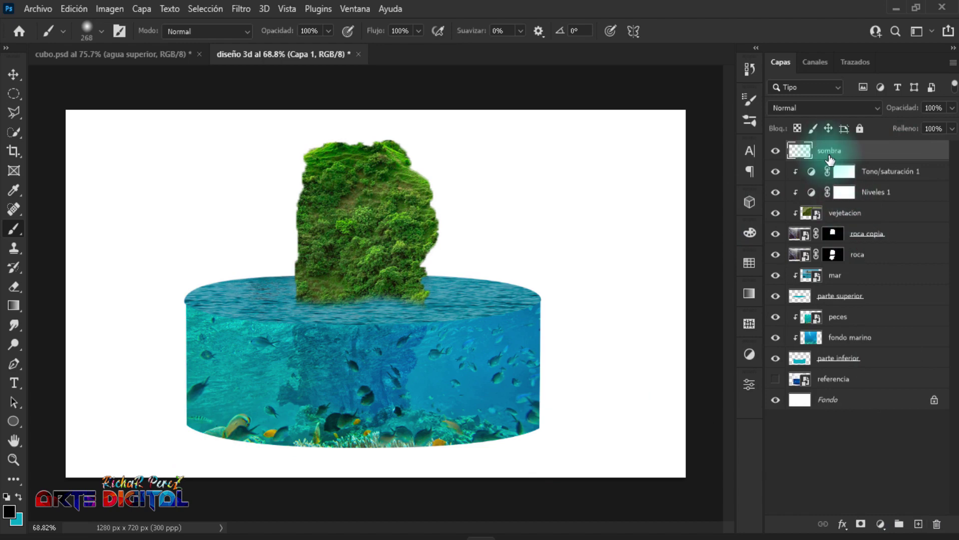
key("Return")
right_click(11, 233)
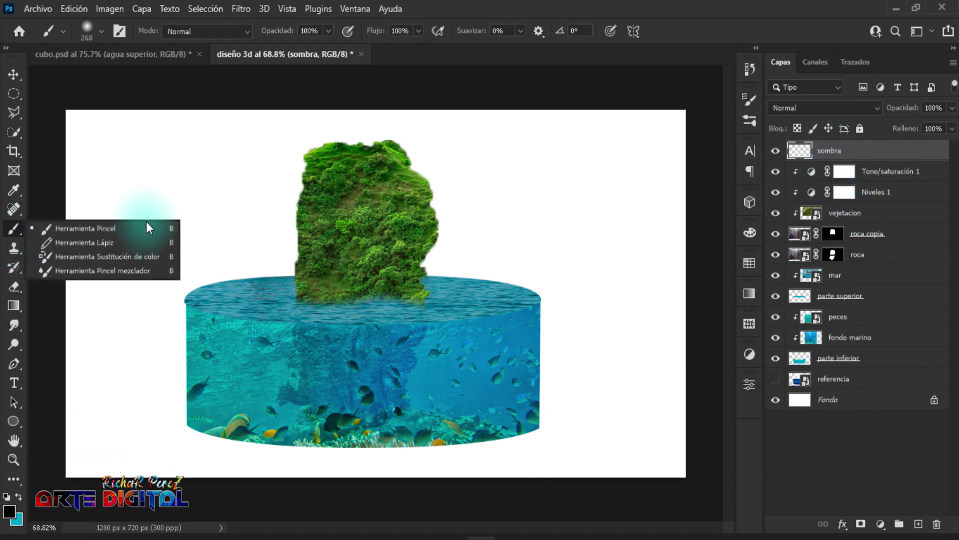
left_click(140, 228)
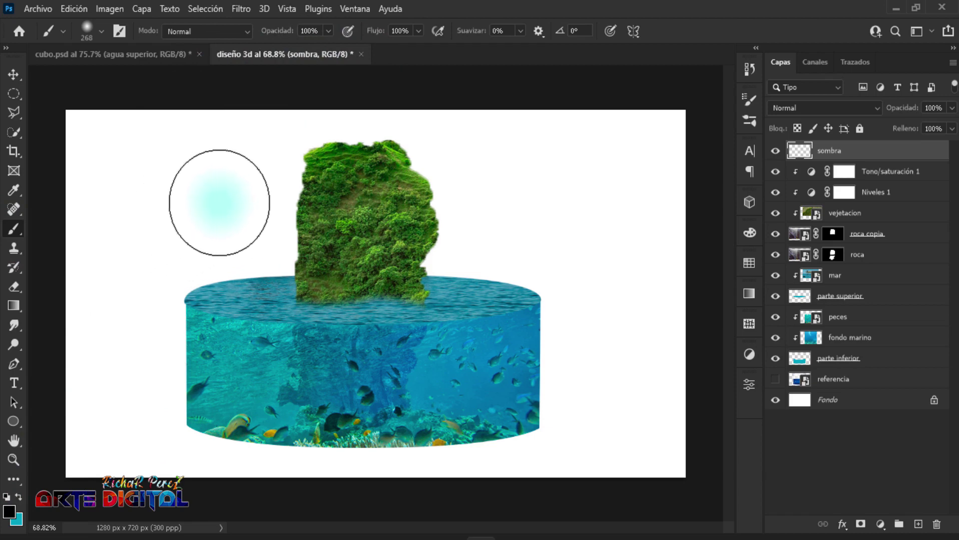
left_click(216, 203)
Step: Squash and widen the dab into a flat streak, then move sombra below parte inferior
key("ctrl+t")
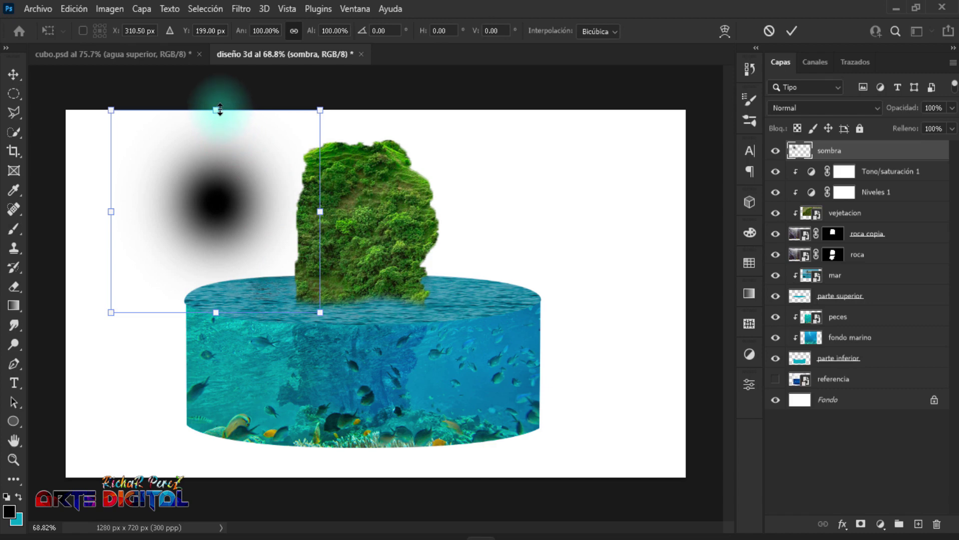
left_click_drag(219, 110, 220, 236)
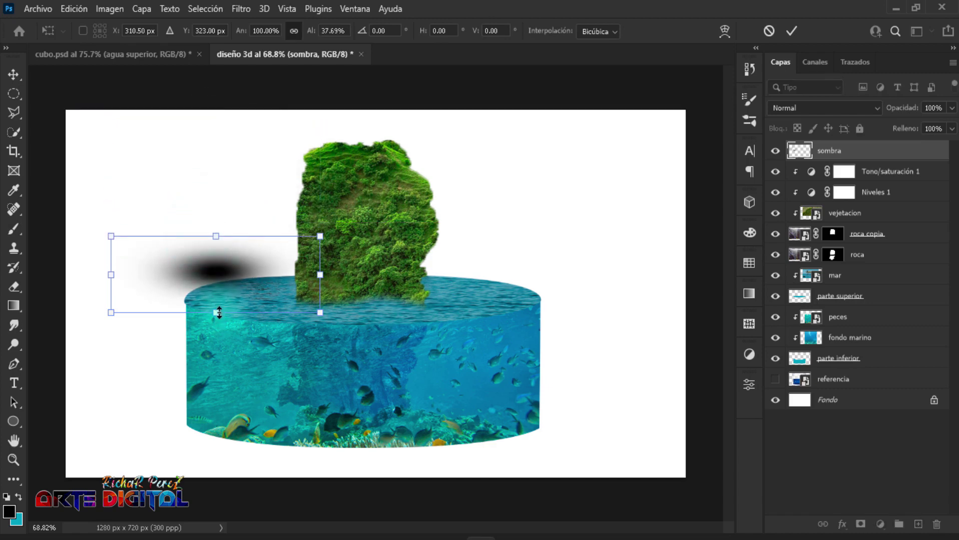
left_click_drag(220, 313, 216, 273)
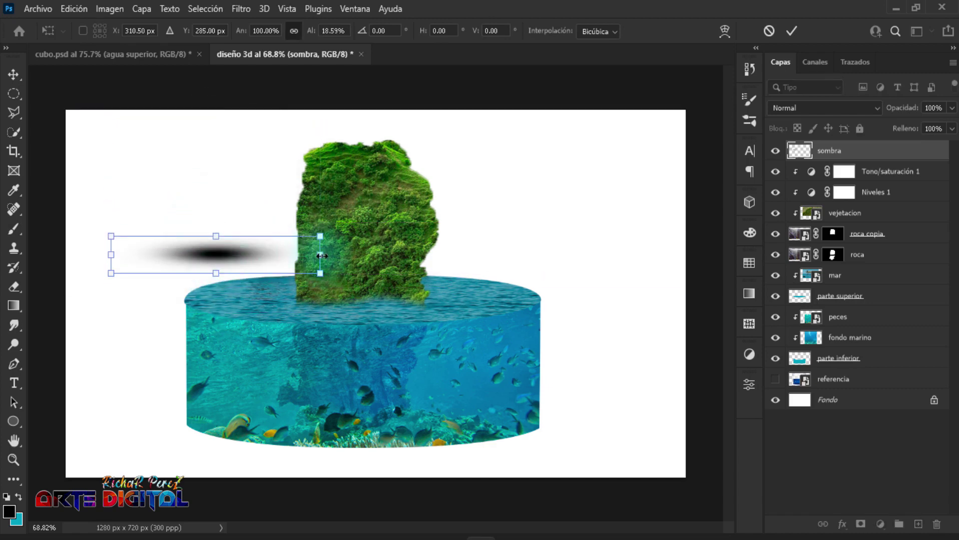
left_click_drag(322, 256, 622, 256)
left_click_drag(543, 251, 443, 238)
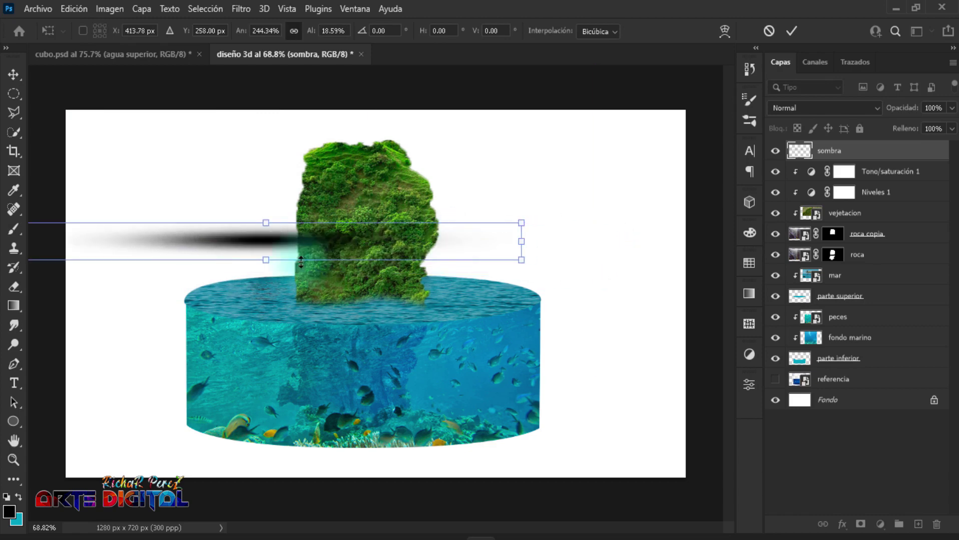
key("Return")
key("b")
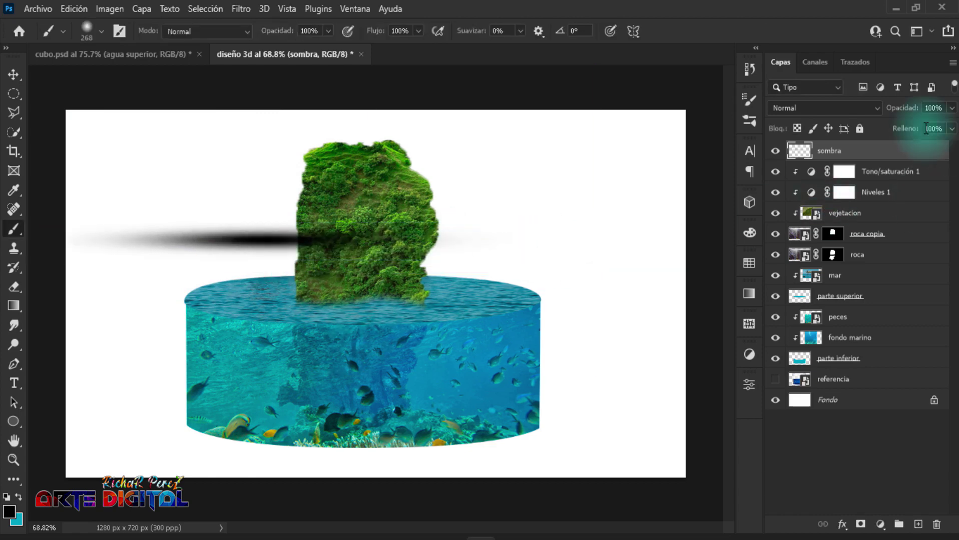
mouse_move(843, 151)
left_mouse_down()
mouse_move(859, 382)
mouse_move(857, 370)
left_mouse_up()
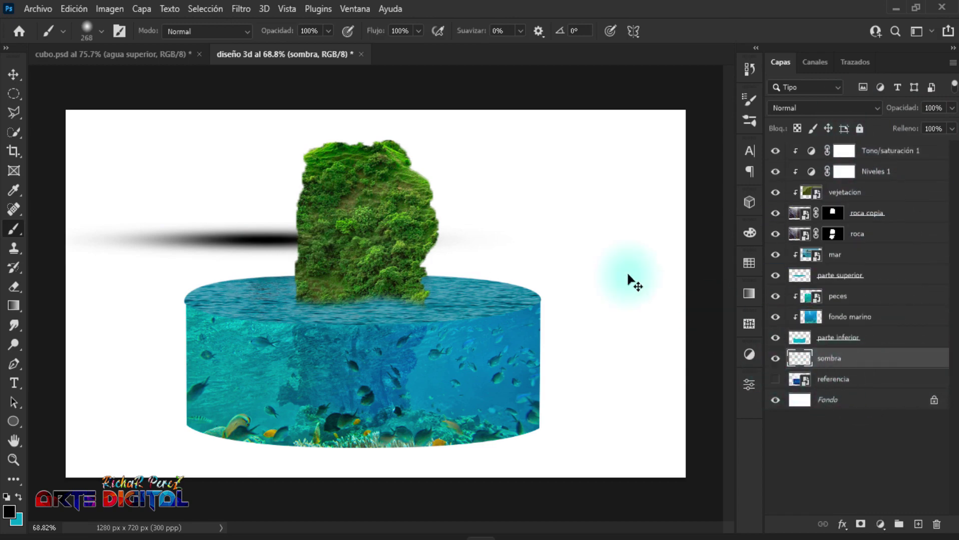
Step: Move the shadow down beneath the cylinder and stretch it taller and wider
key("ctrl+t")
mouse_move(242, 250)
left_mouse_down()
mouse_move(244, 457)
mouse_move(265, 407)
left_mouse_up()
left_click_drag(286, 453, 292, 463)
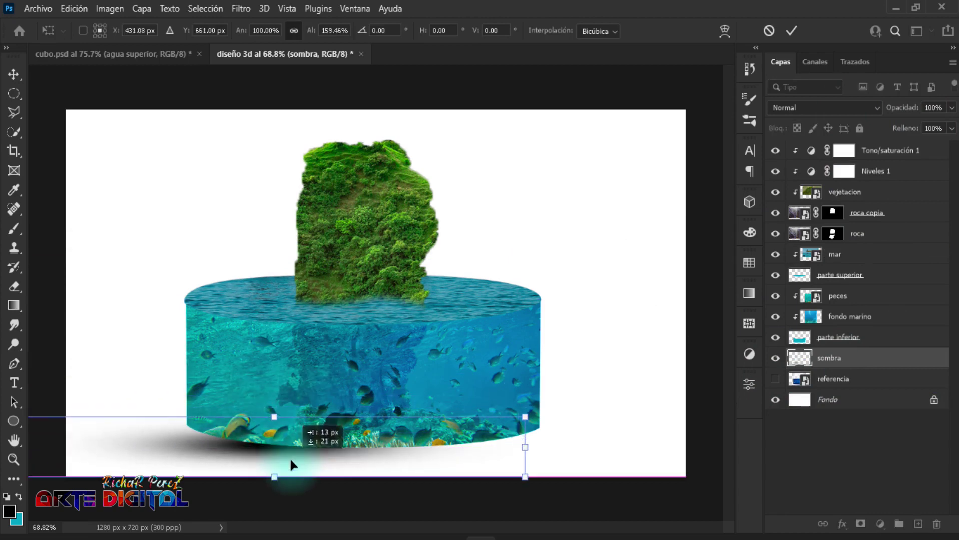
left_click_drag(526, 448, 606, 440)
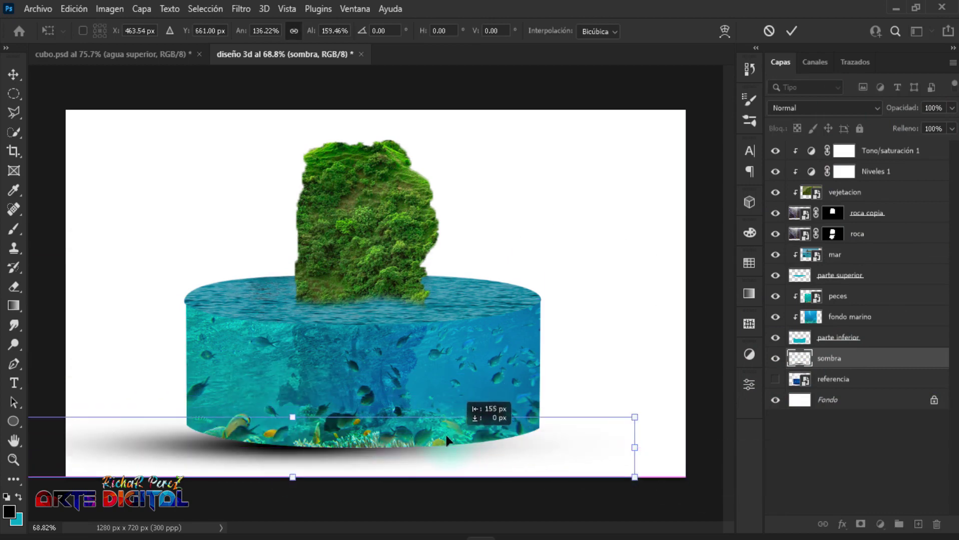
left_click_drag(270, 409, 253, 386)
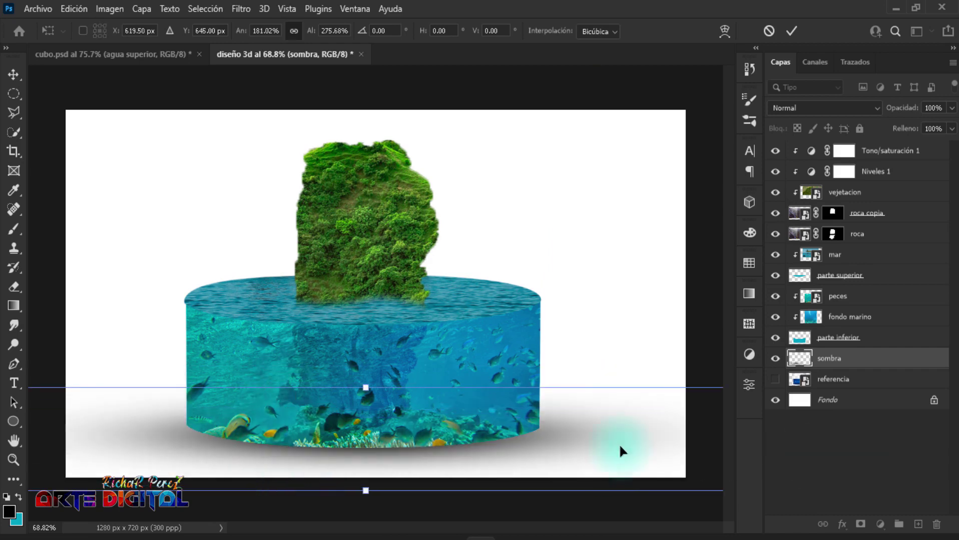
left_click_drag(618, 444, 707, 435)
left_click_drag(288, 437, 277, 450)
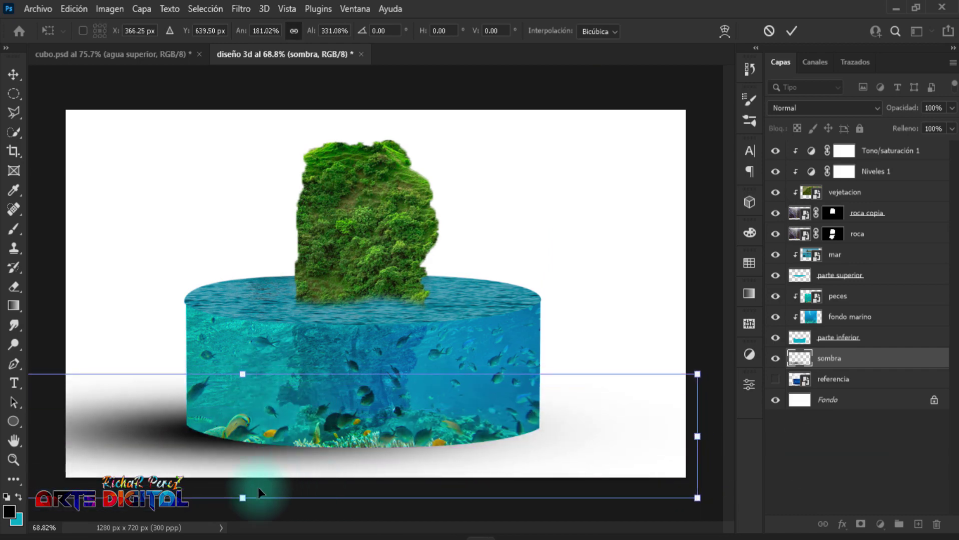
left_click_drag(289, 373, 288, 356)
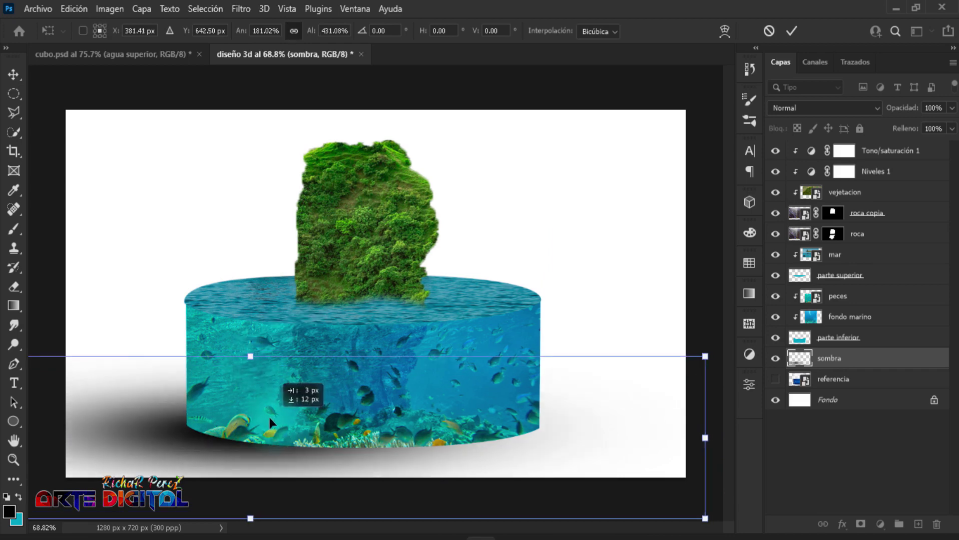
key("Return")
key("b")
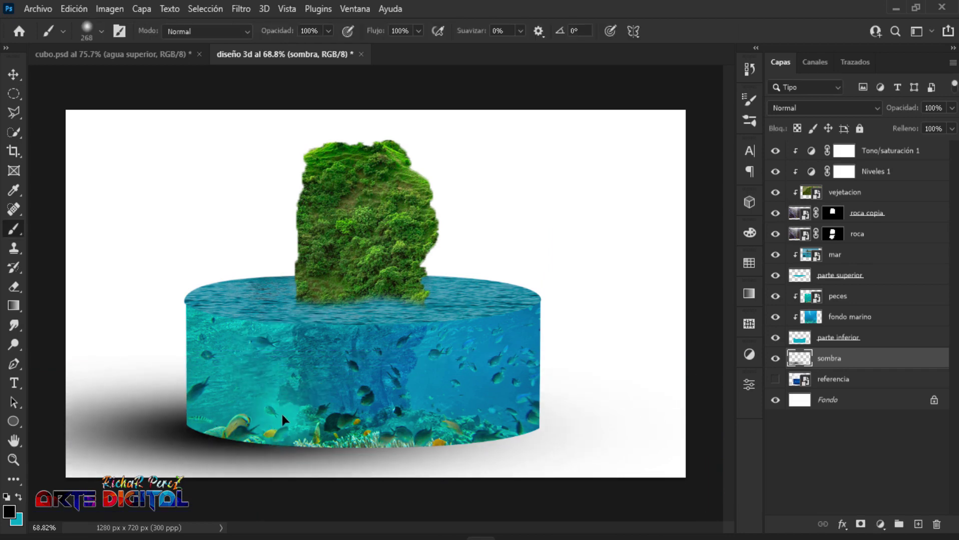
Step: Duplicate the shadow twice, shifting the first copy right and the second copy left
key("ctrl+j")
key("ctrl+t")
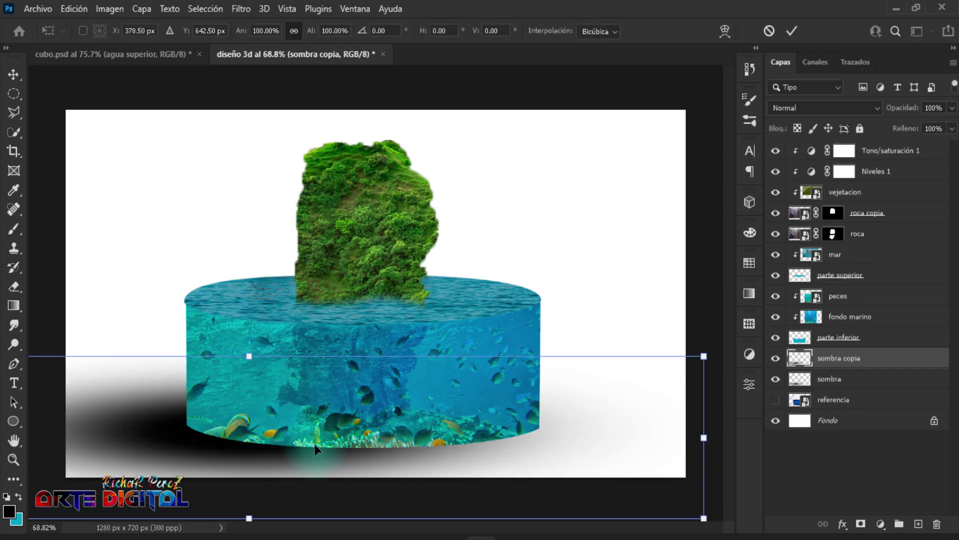
mouse_move(315, 444)
left_mouse_down()
mouse_move(549, 458)
mouse_move(522, 467)
left_mouse_up()
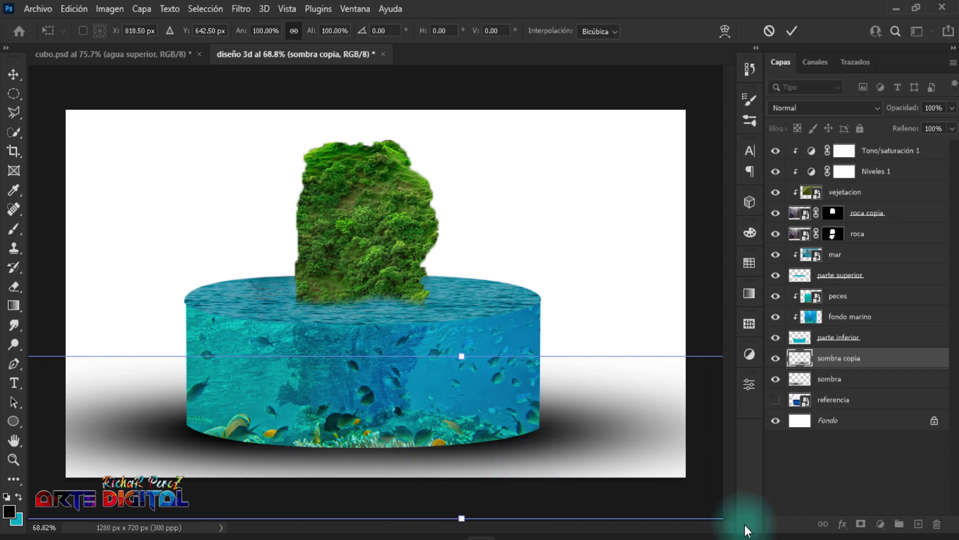
key("Return")
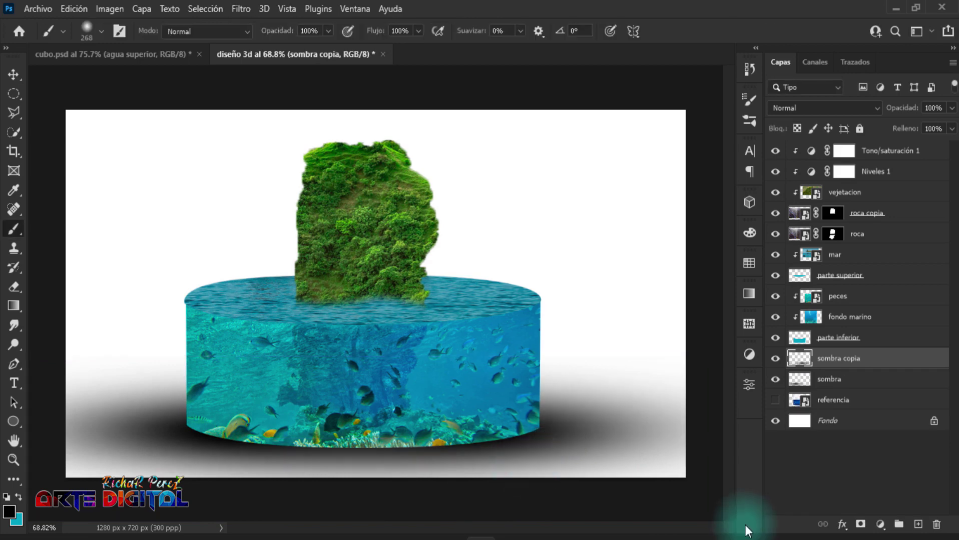
key("ctrl+j")
key("ctrl+t")
mouse_move(581, 434)
left_mouse_down()
mouse_move(490, 437)
mouse_move(495, 429)
left_mouse_up()
key("Return")
key("b")
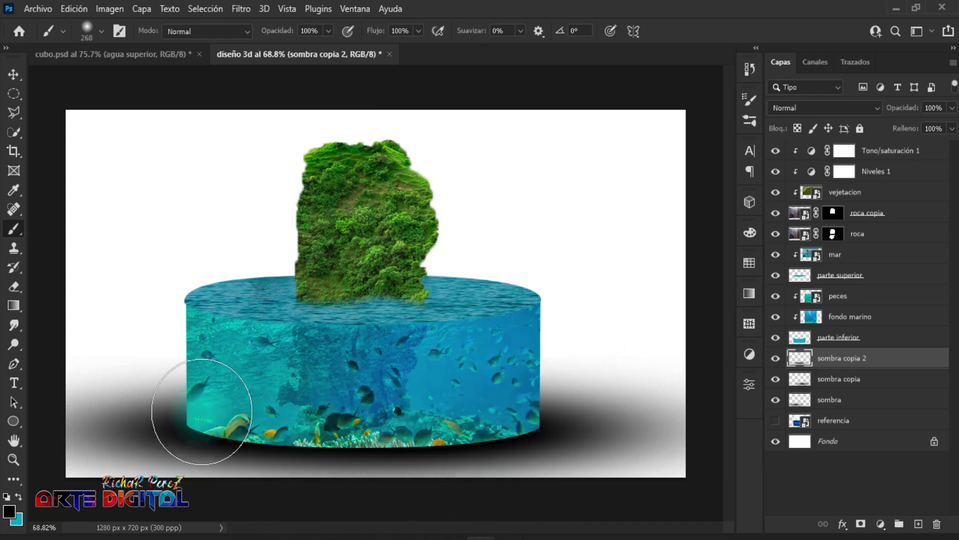
Step: Group the layers mar through parte inferior as agua and add an empty layer above it
left_click(840, 340)
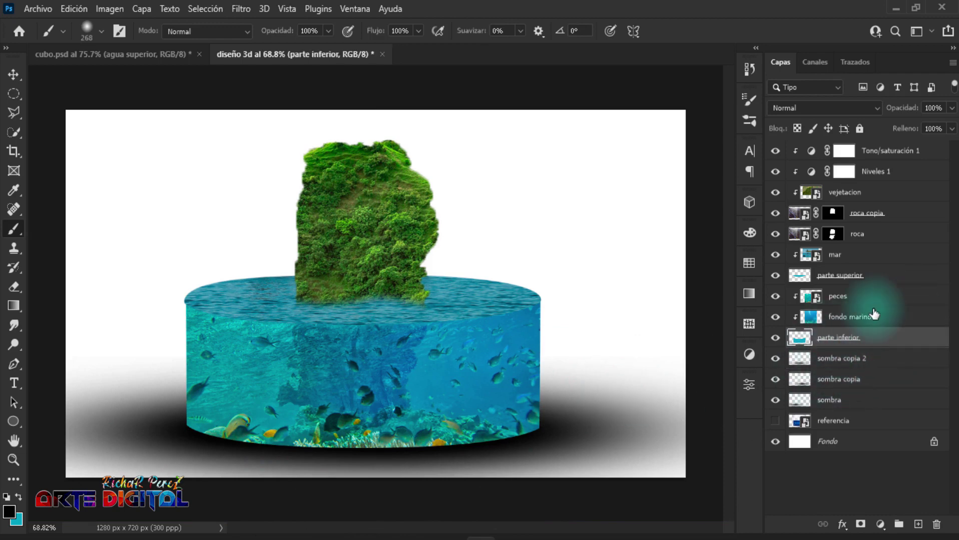
left_click(857, 258, "shift")
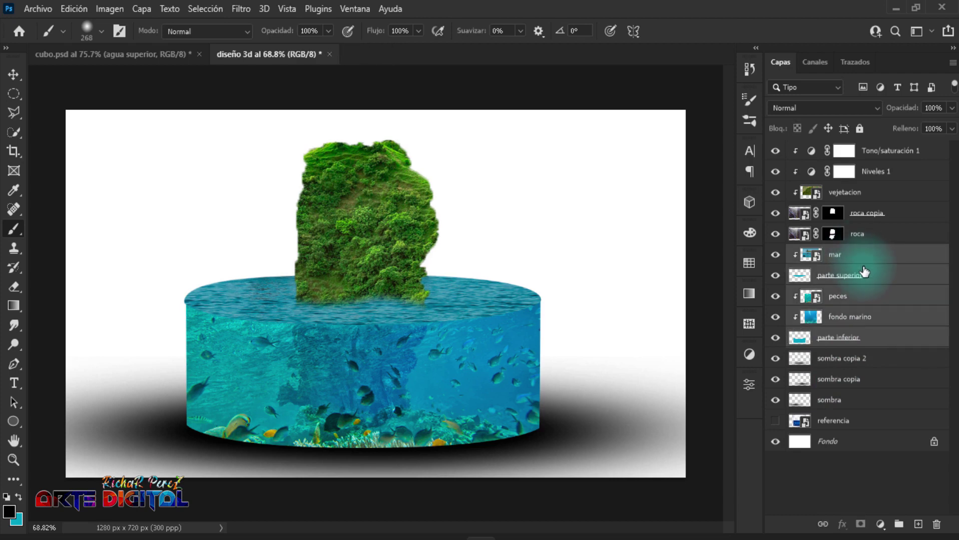
key("ctrl+g")
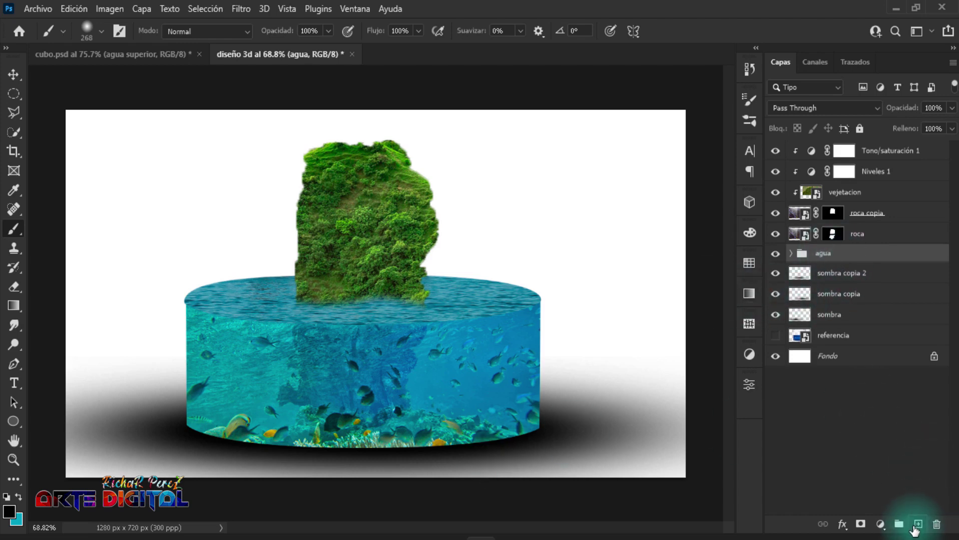
left_click(916, 526)
type("sombra")
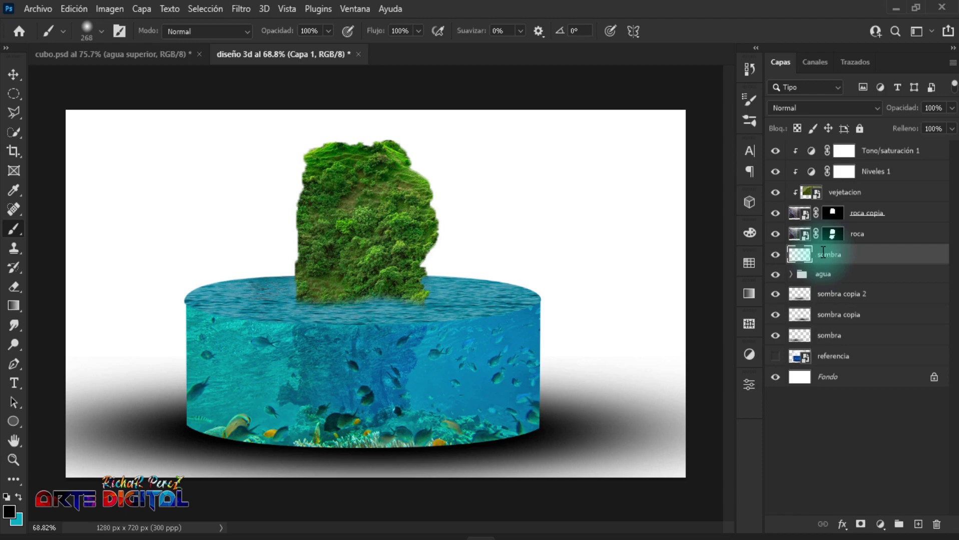
Step: Name the new layer sombra, enlarge the brush, and clip the layer to the agua group
key("Return")
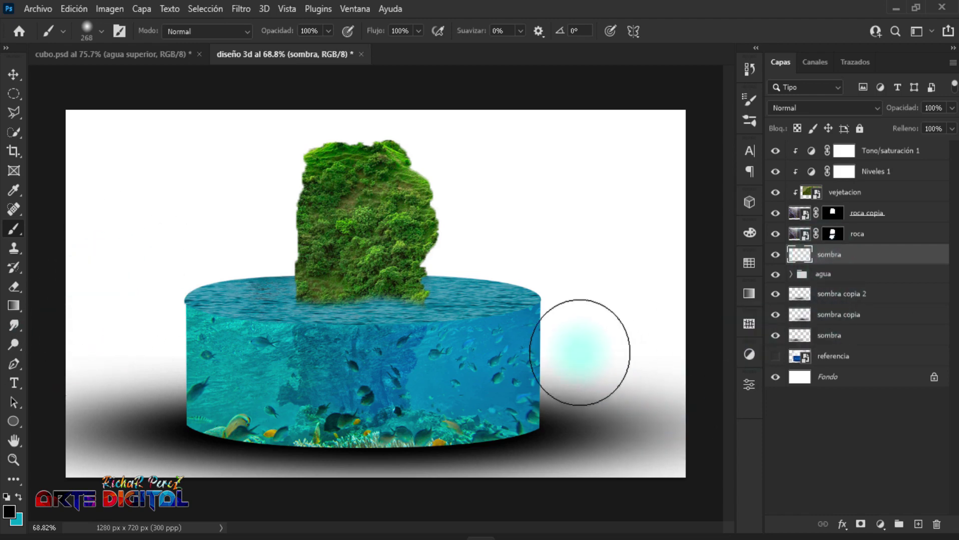
scroll(579, 353, "down", 1)
scroll(574, 342, "down", 1)
key("bracketright")
key("bracketright")
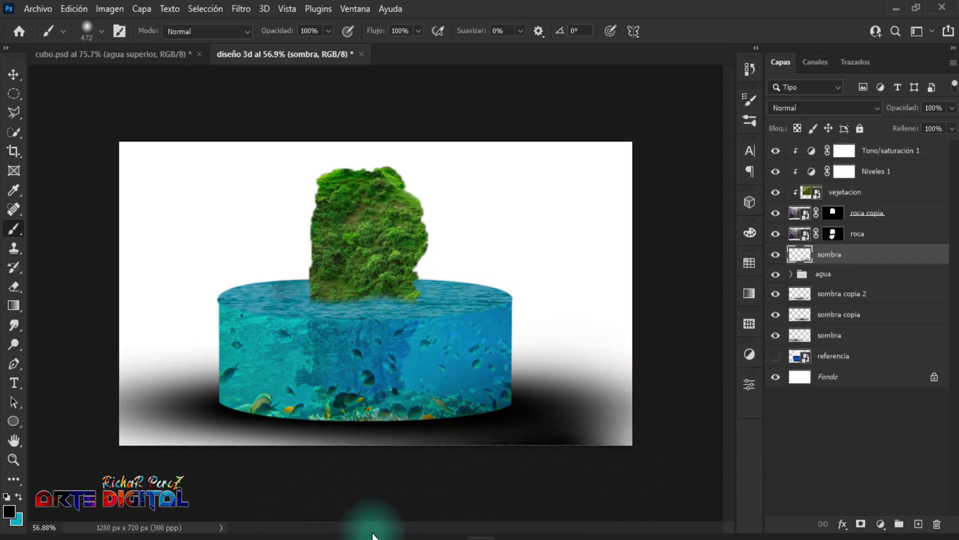
key("ctrl+z")
right_click(833, 258)
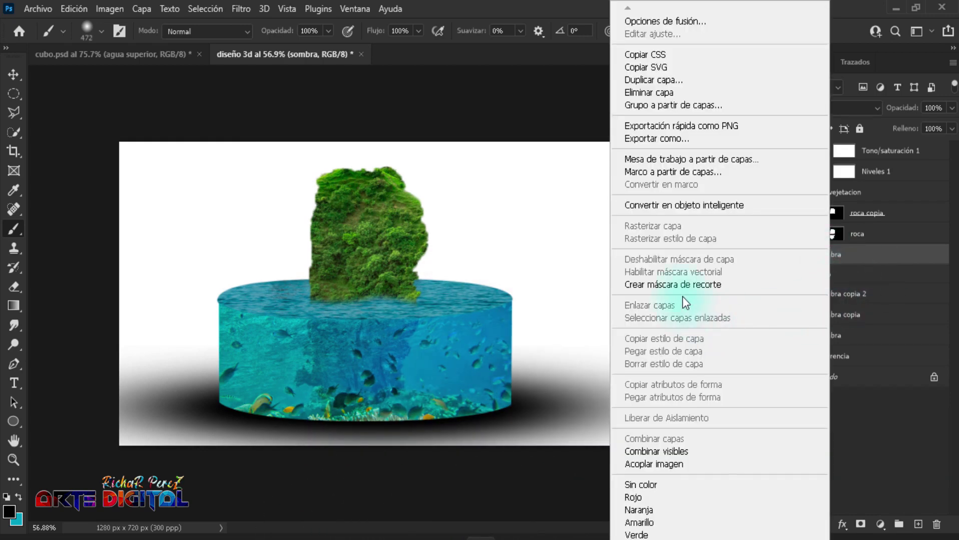
left_click(670, 285)
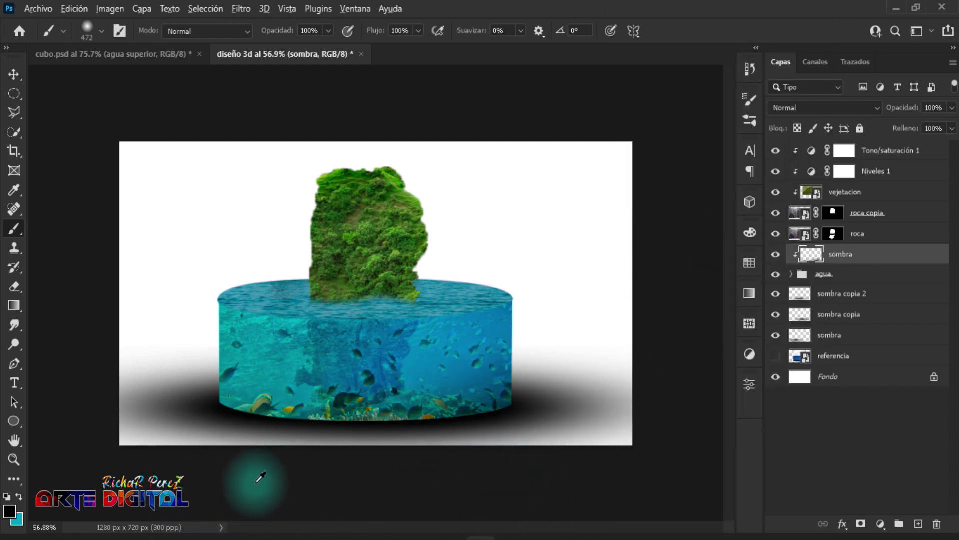
Step: Paint black along the cylinder's bottom edge and set the sombra layer's opacity to 76%
scroll(389, 474, "down", 1)
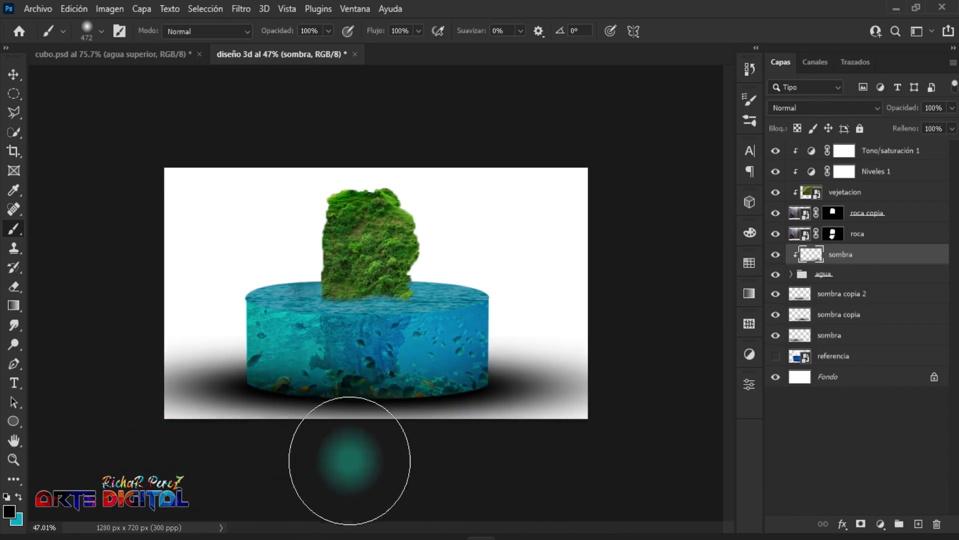
left_click_drag(280, 458, 513, 466)
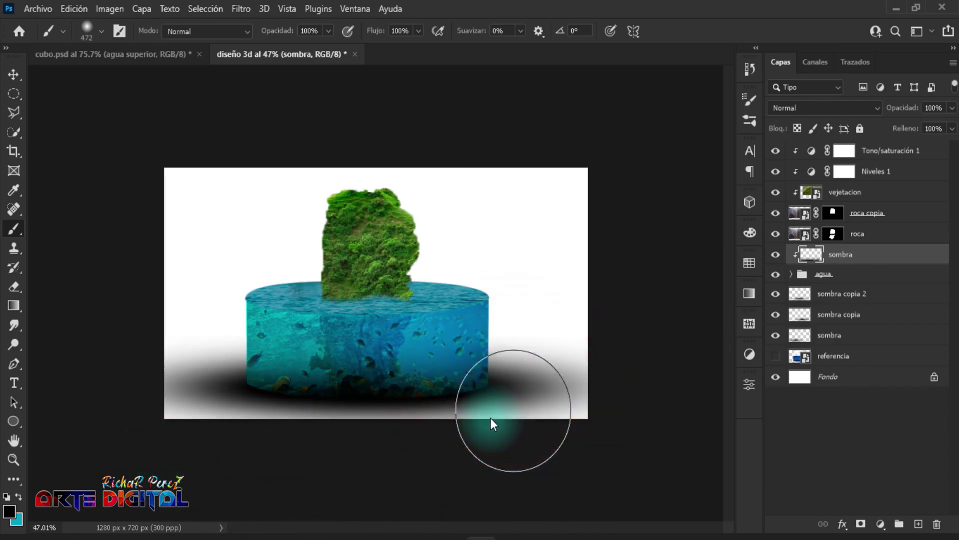
left_click_drag(490, 418, 471, 418)
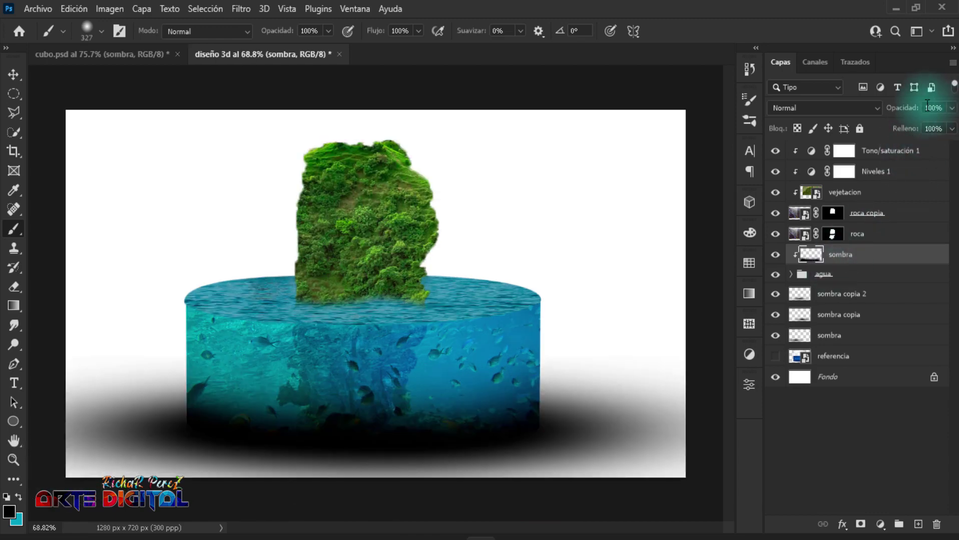
left_click(930, 107)
type("76")
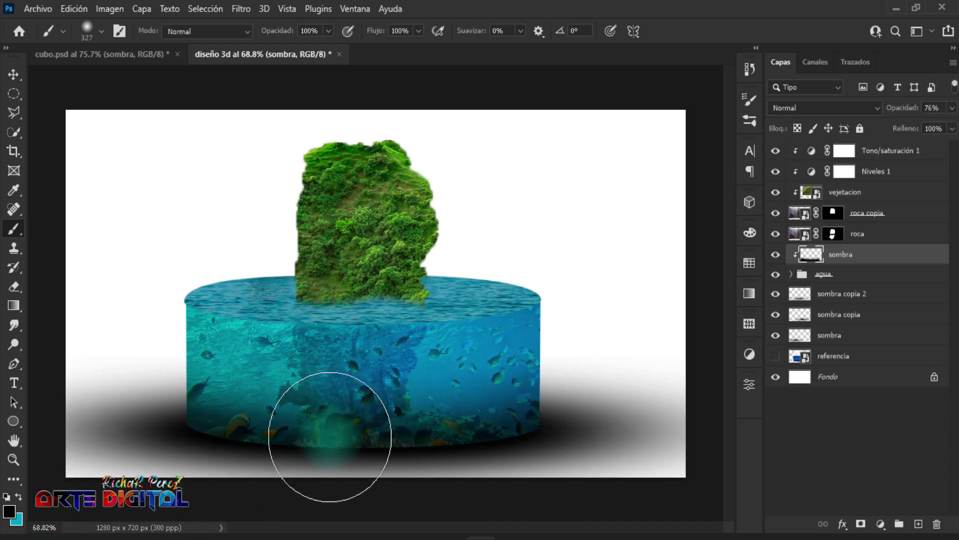
Step: Add a clipped layer named sombra 2 and paint black along the cylinder's right edge
left_click(912, 530)
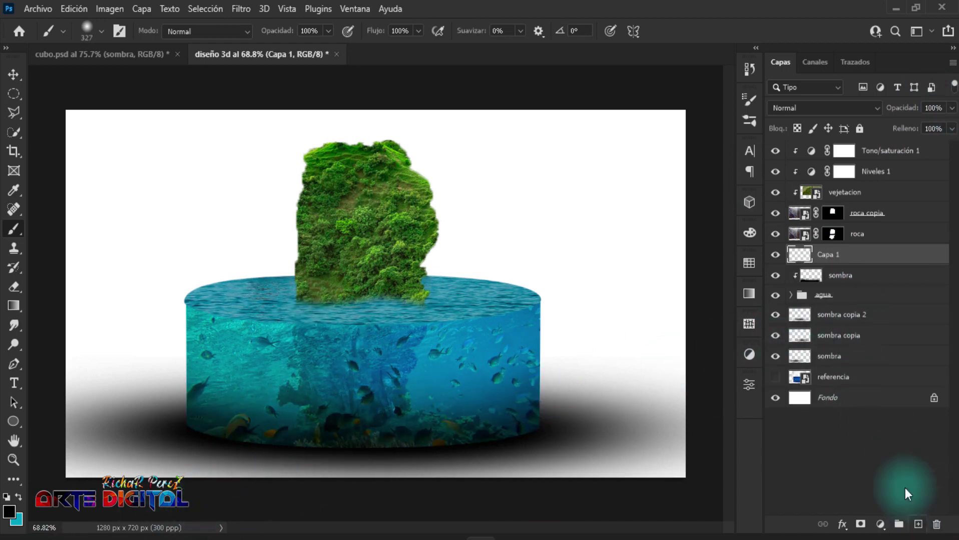
right_click(826, 258)
left_click(692, 282)
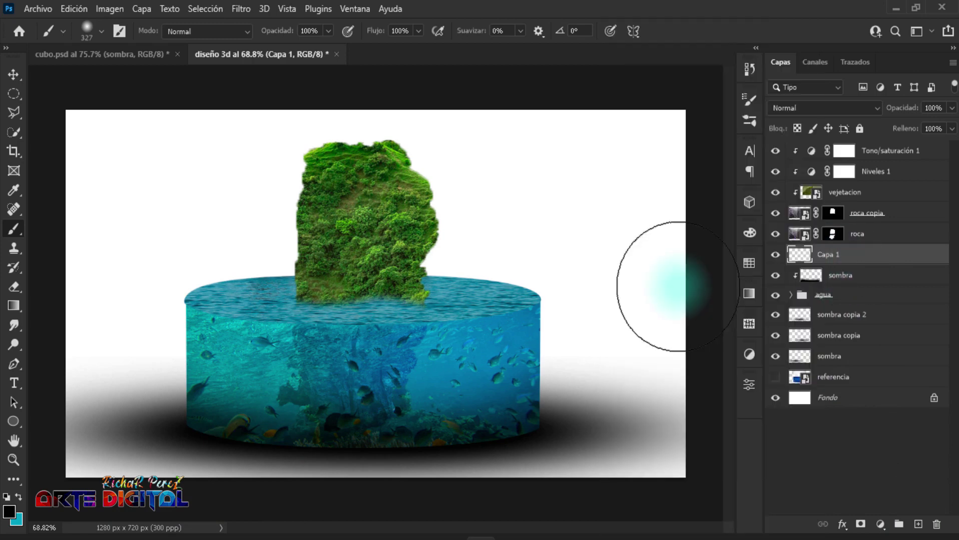
double_click(837, 254)
type("sombra 2")
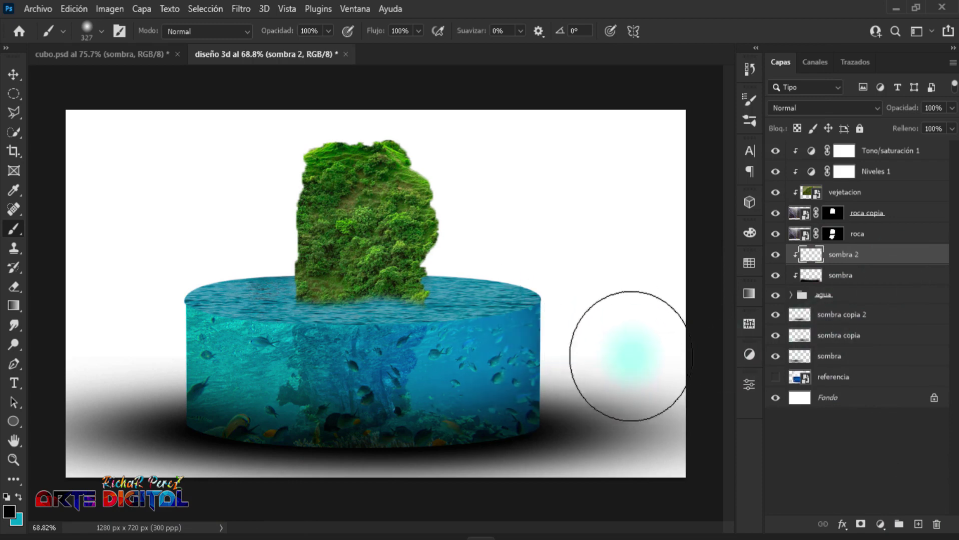
left_click_drag(606, 417, 610, 363)
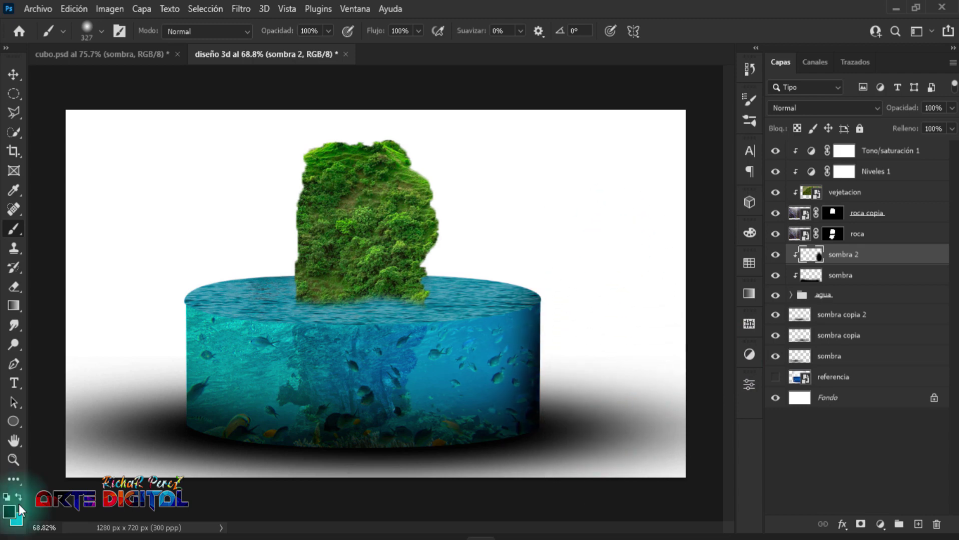
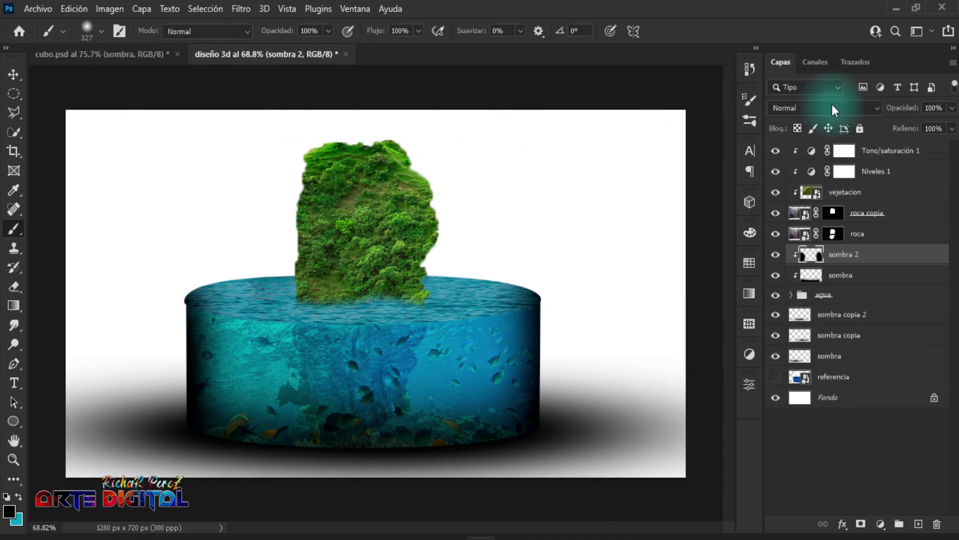
Step: Scale the island layers, sombra through Tono/saturación 1, to about 89% and centre them
left_click(849, 367)
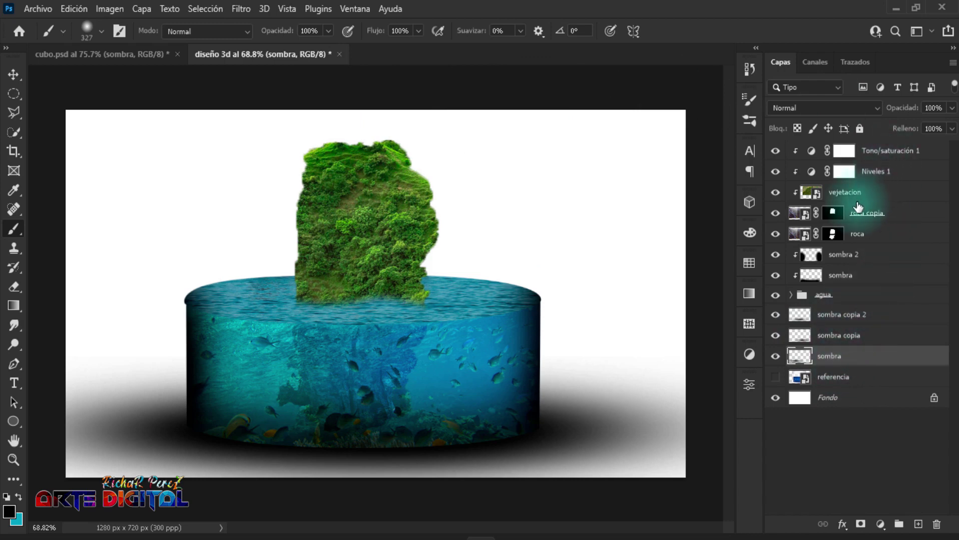
left_click(874, 150, "shift")
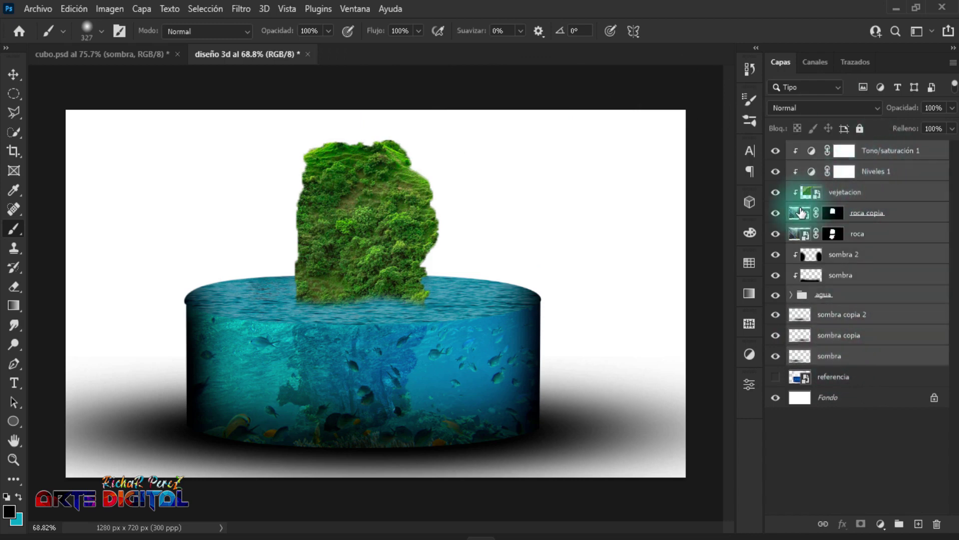
key("ctrl+t")
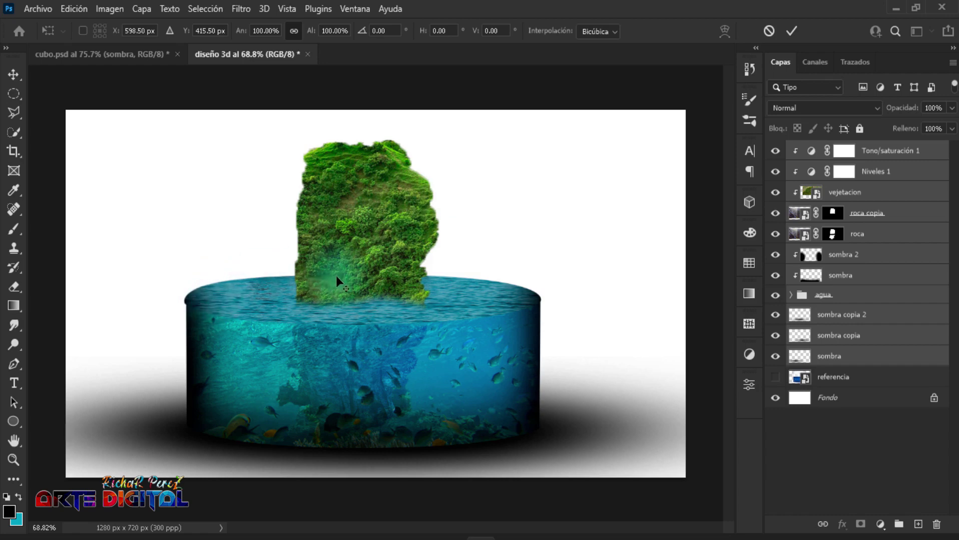
key("ctrl+minus")
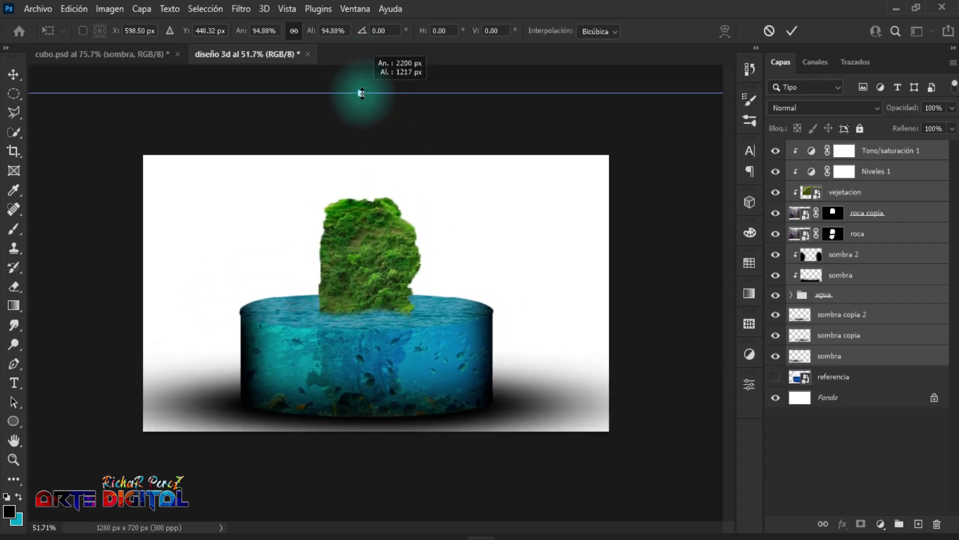
left_click_drag(360, 71, 362, 98)
left_click_drag(448, 213, 454, 223)
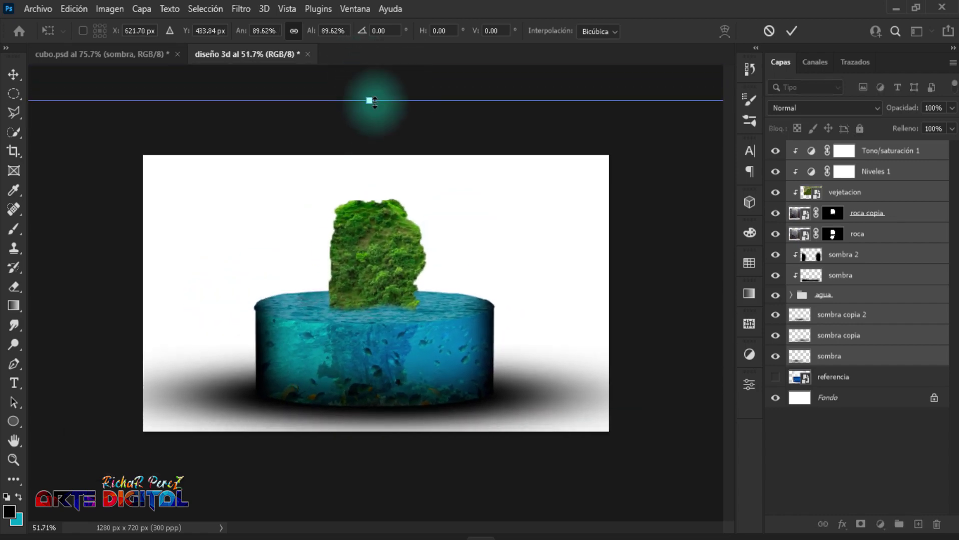
left_click_drag(369, 107, 371, 118)
left_click_drag(402, 216, 409, 215)
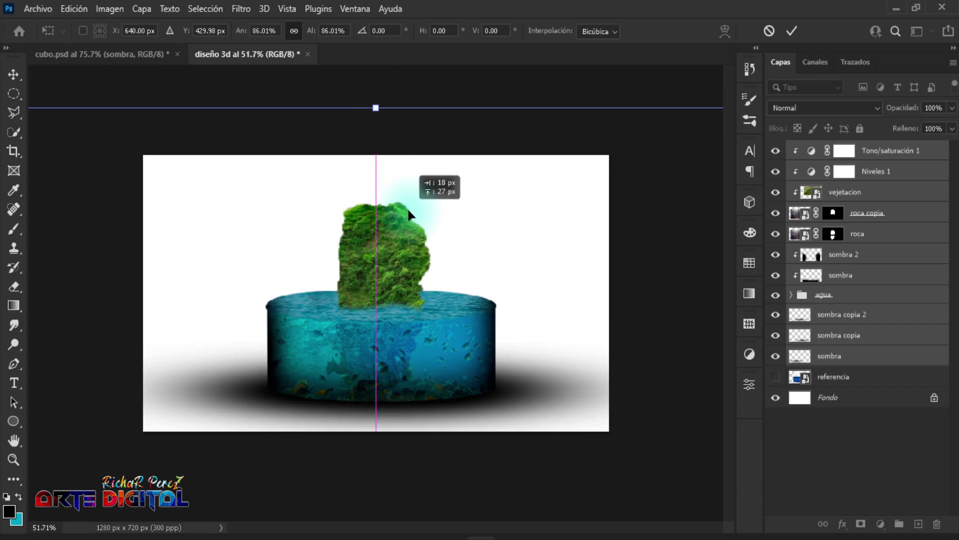
left_click_drag(376, 108, 377, 96)
mouse_move(428, 223)
left_mouse_down()
mouse_move(423, 231)
mouse_move(447, 254)
left_mouse_up()
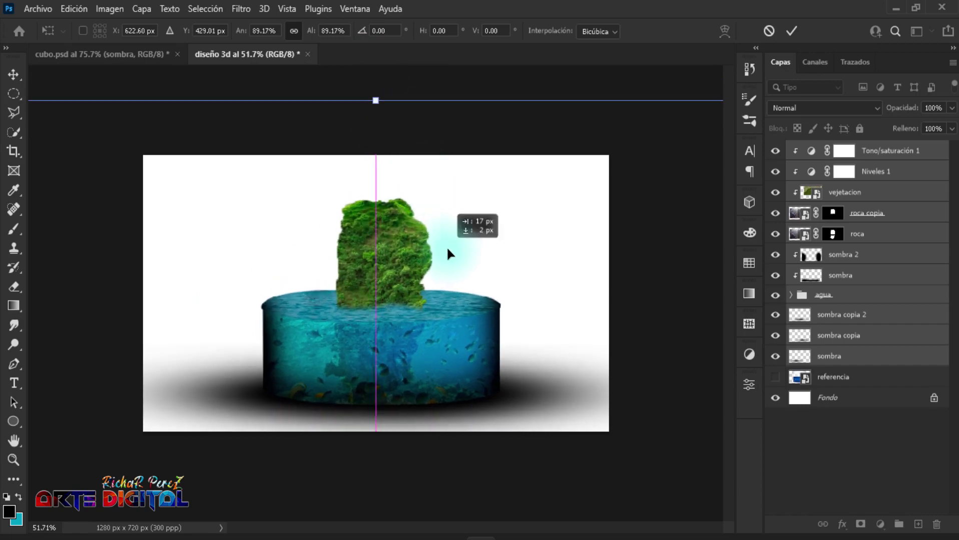
key("Return")
key("b")
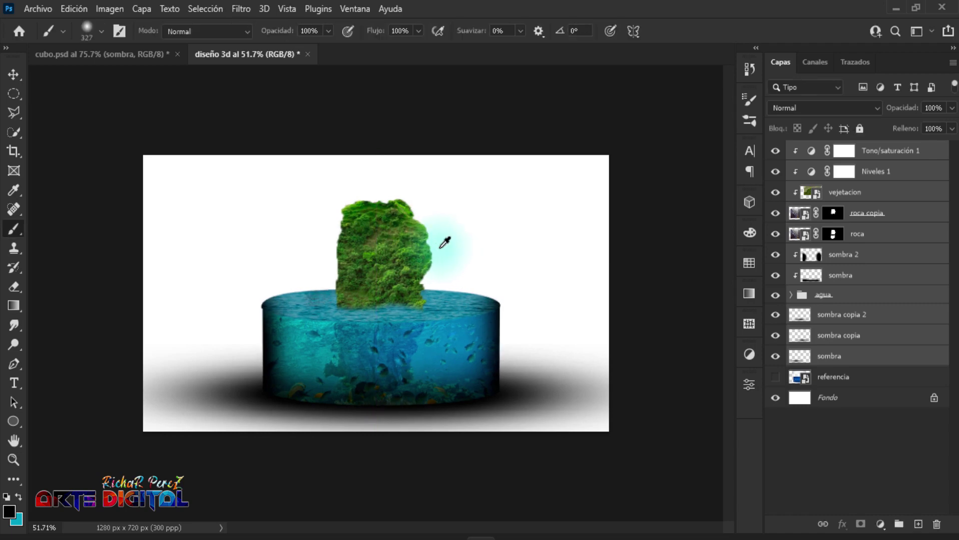
key("ctrl+plus")
Step: Place tree-gc68d7cc47_1920 as an embedded image above the Tono/saturación 1 layer
left_click(895, 160)
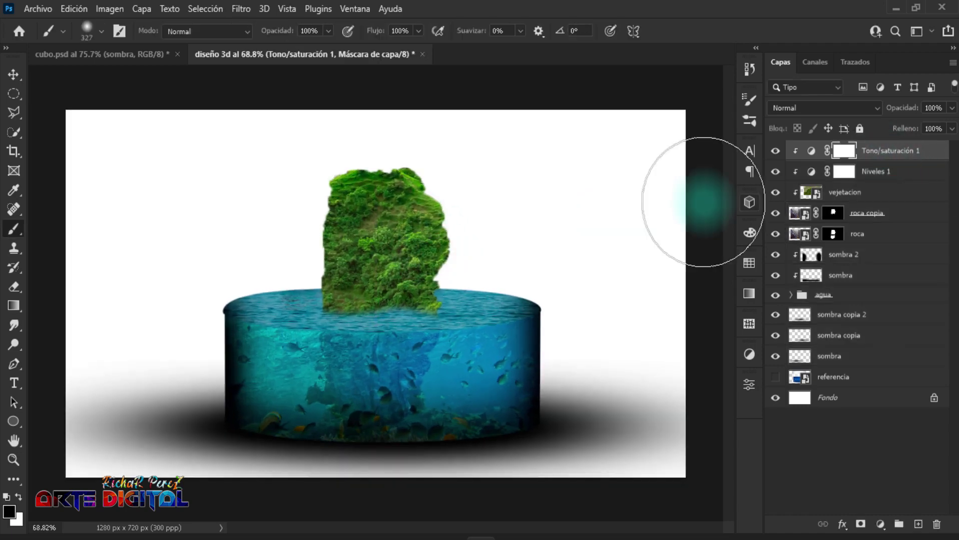
left_click(41, 10)
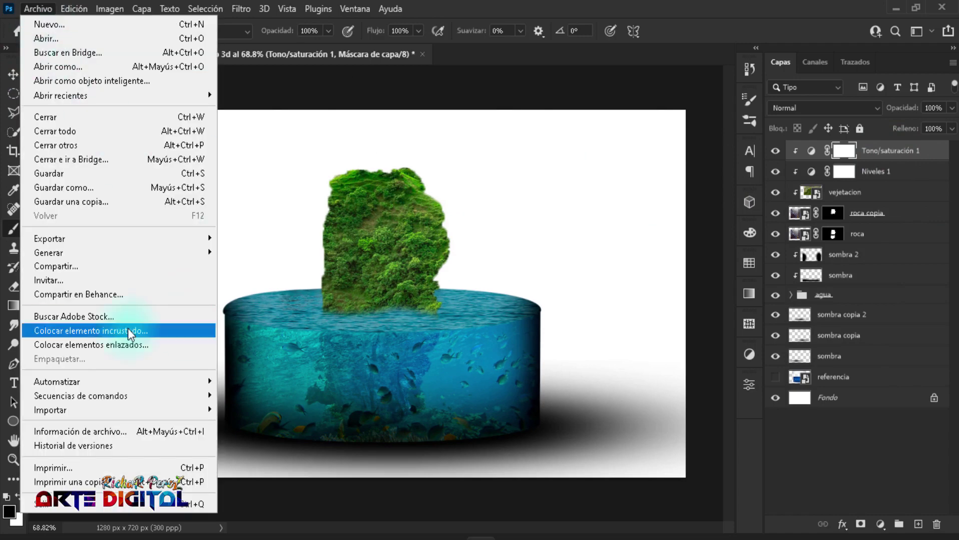
left_click(120, 330)
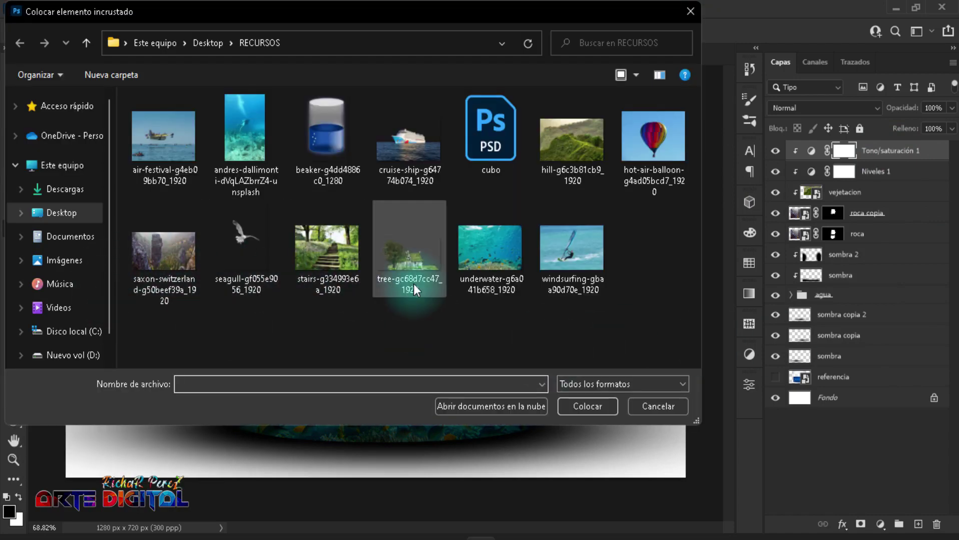
left_click(414, 262)
left_click(573, 400)
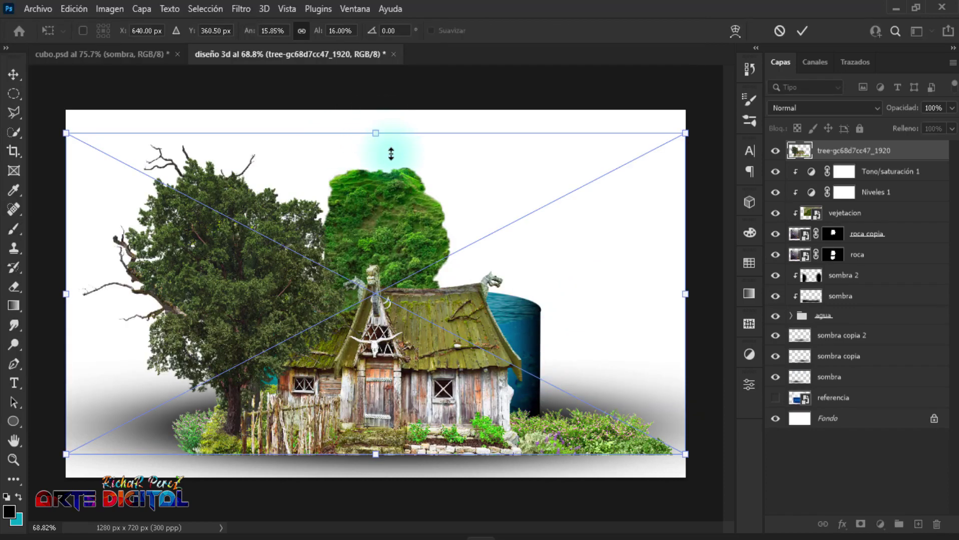
Step: Shrink the house image to about 3% and set it on top of the rock
left_click_drag(391, 154, 386, 311)
left_click_drag(424, 367, 408, 230)
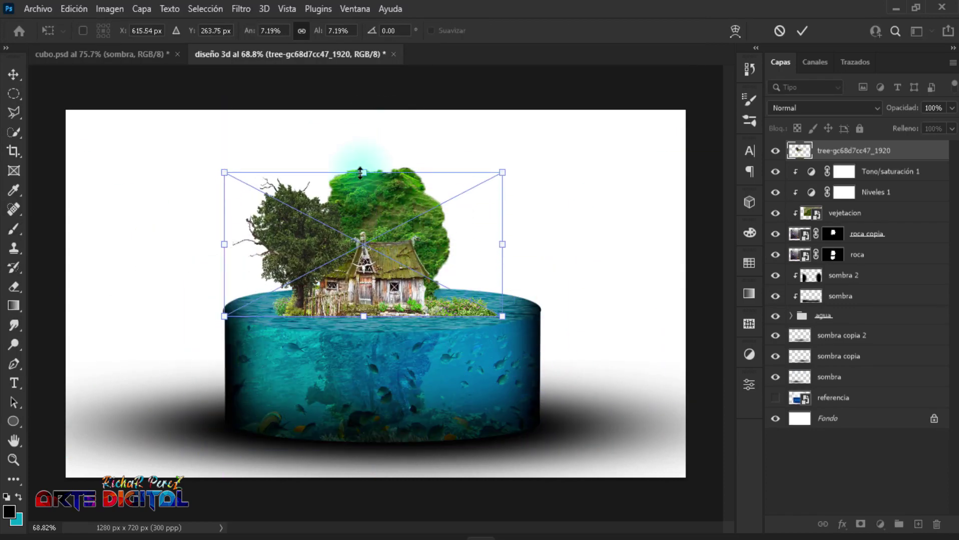
mouse_move(360, 173)
left_mouse_down()
mouse_move(369, 189)
mouse_move(375, 150)
mouse_move(384, 170)
mouse_move(369, 131)
mouse_move(379, 122)
mouse_move(385, 148)
left_mouse_up()
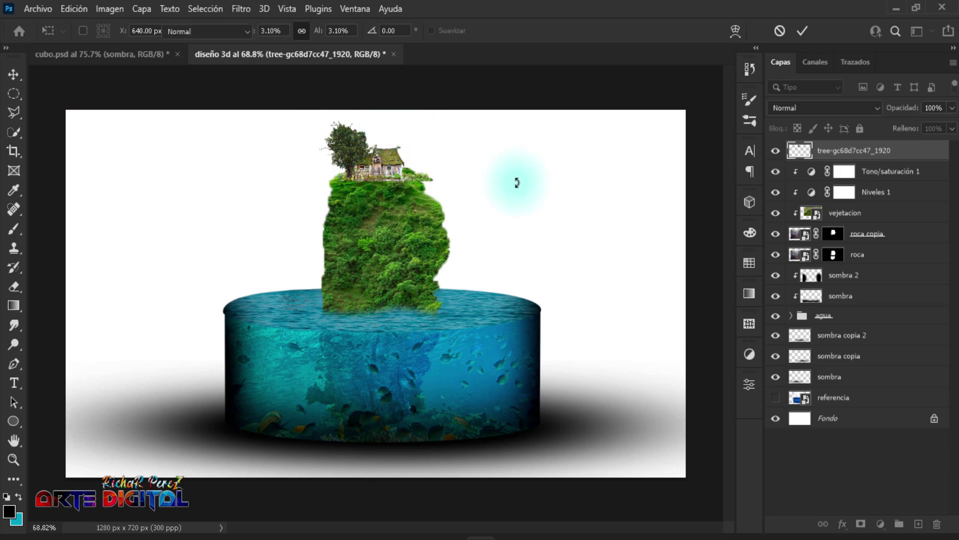
key("Return")
key("b")
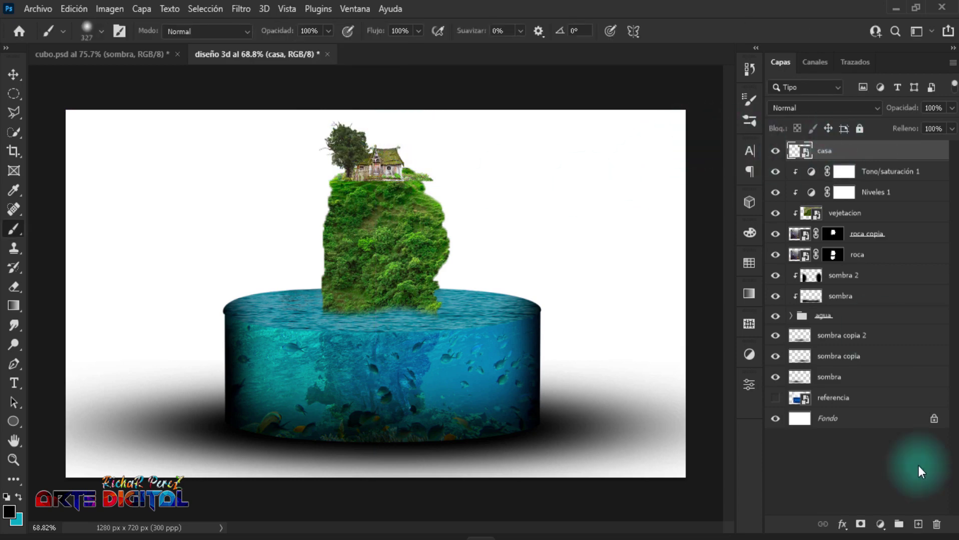
Step: Add a layer mask to casa and paint its base with a 38 px black brush
left_click(861, 525)
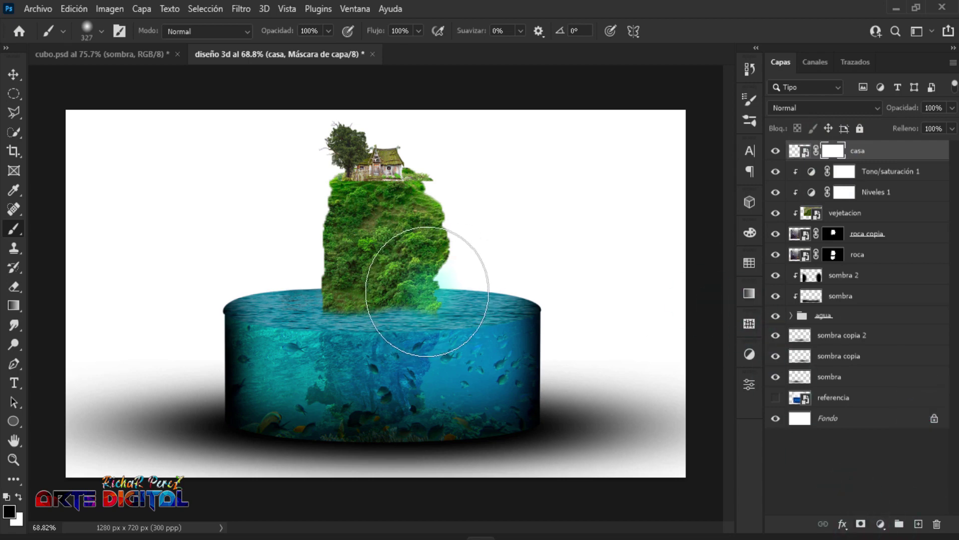
key("v")
key("b")
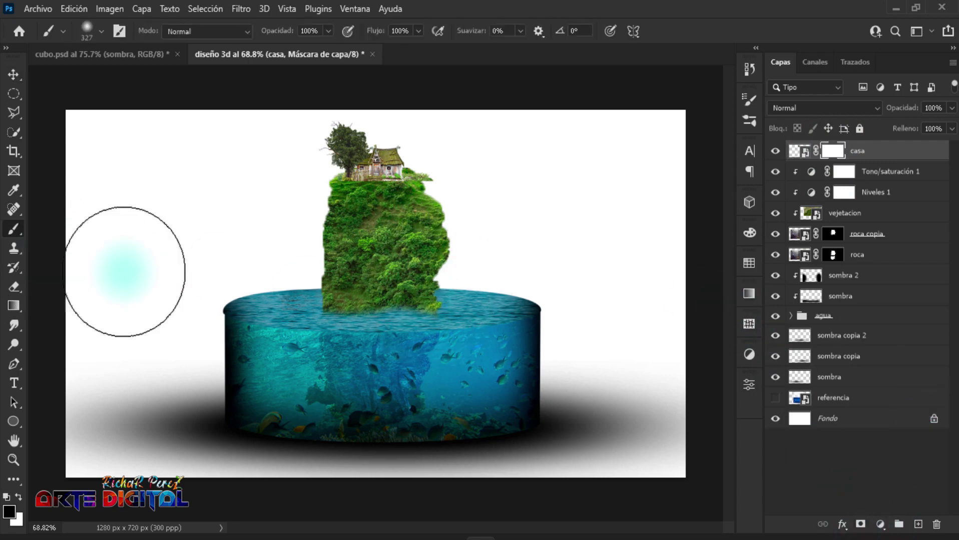
left_click(6, 497)
scroll(451, 150, "up", 5)
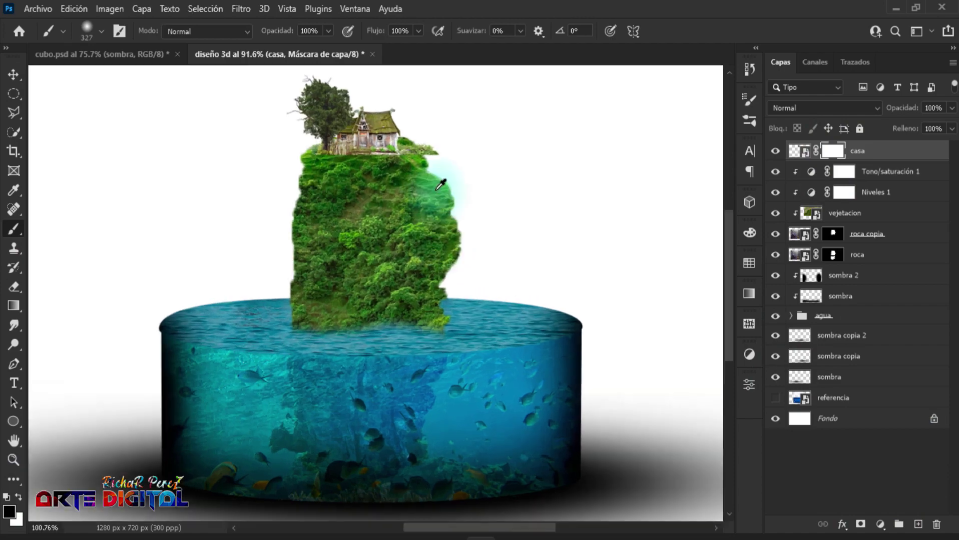
left_click_drag(443, 138, 436, 133)
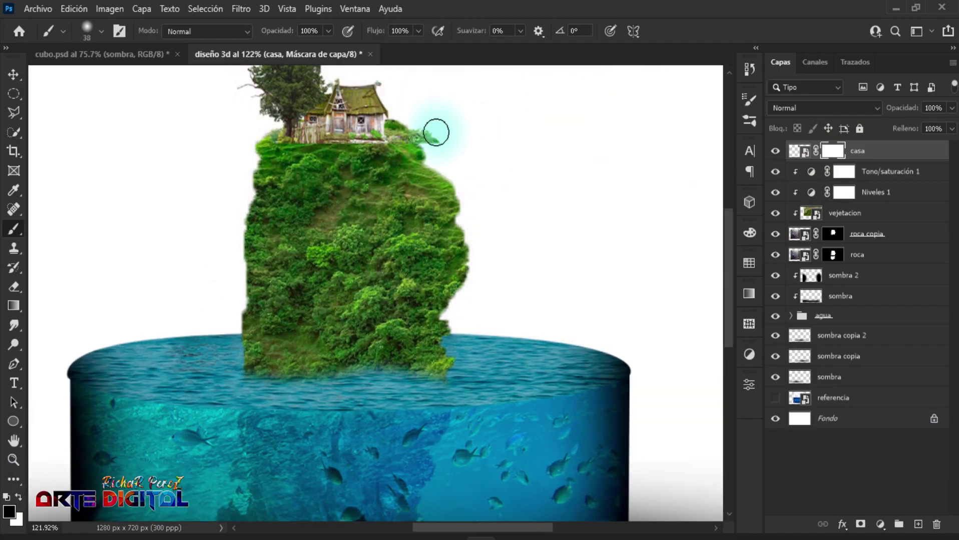
scroll(381, 165, "up", 2)
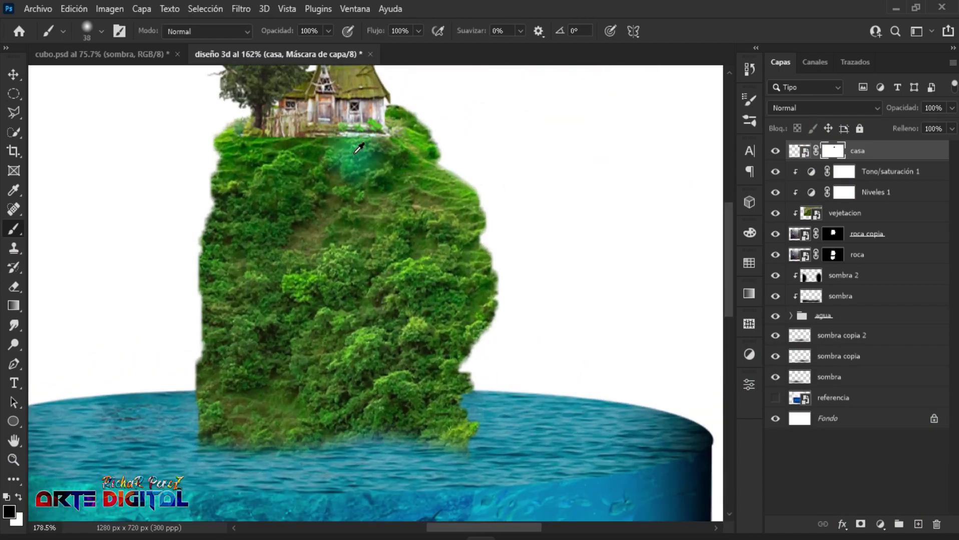
scroll(360, 146, "up", 1)
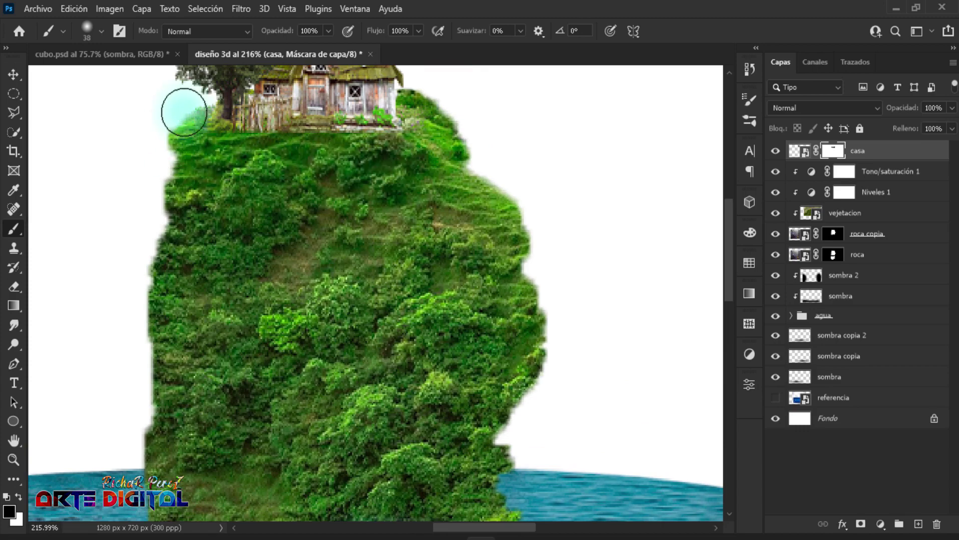
scroll(243, 201, "down", 1)
scroll(243, 200, "down", 2)
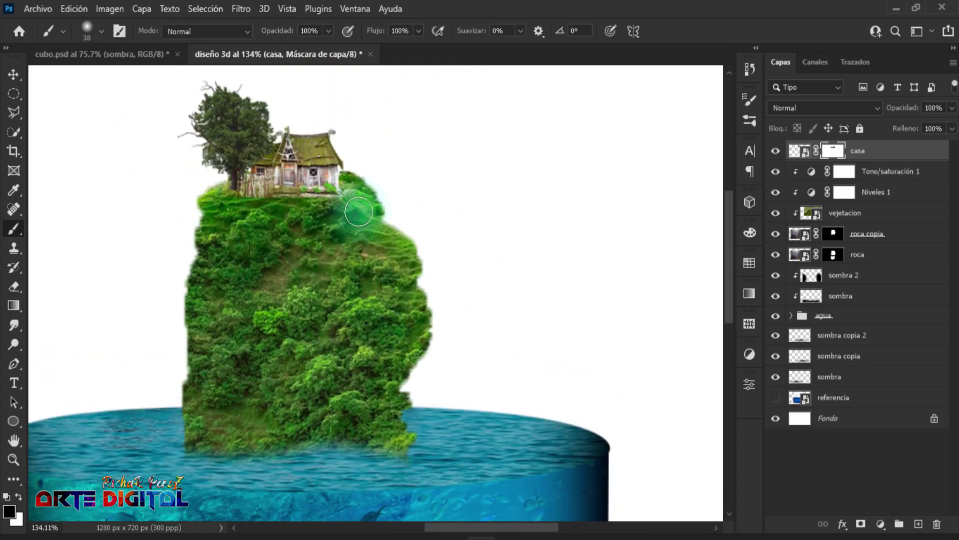
scroll(354, 201, "up", 1)
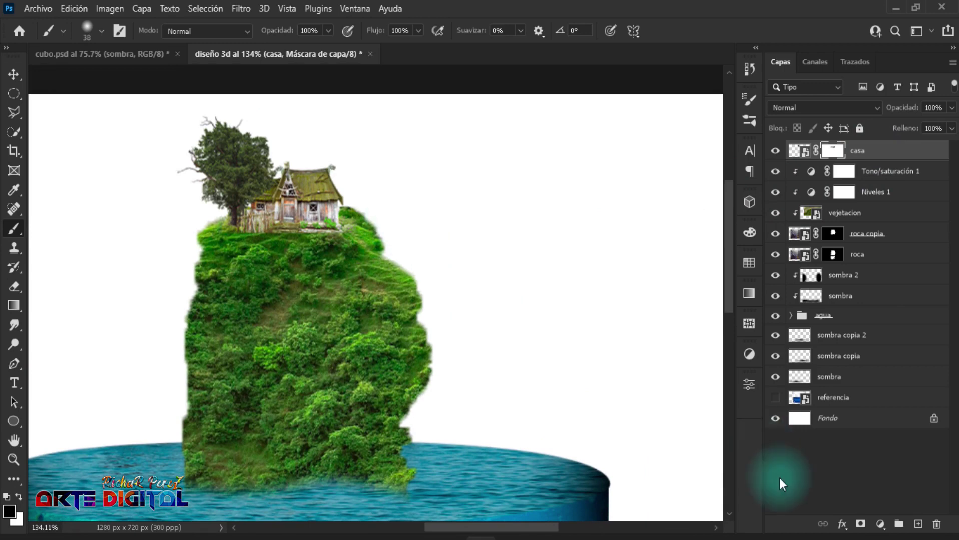
Step: Add a Color Balance adjustment with a +24 green shift in the midtones
left_click(880, 525)
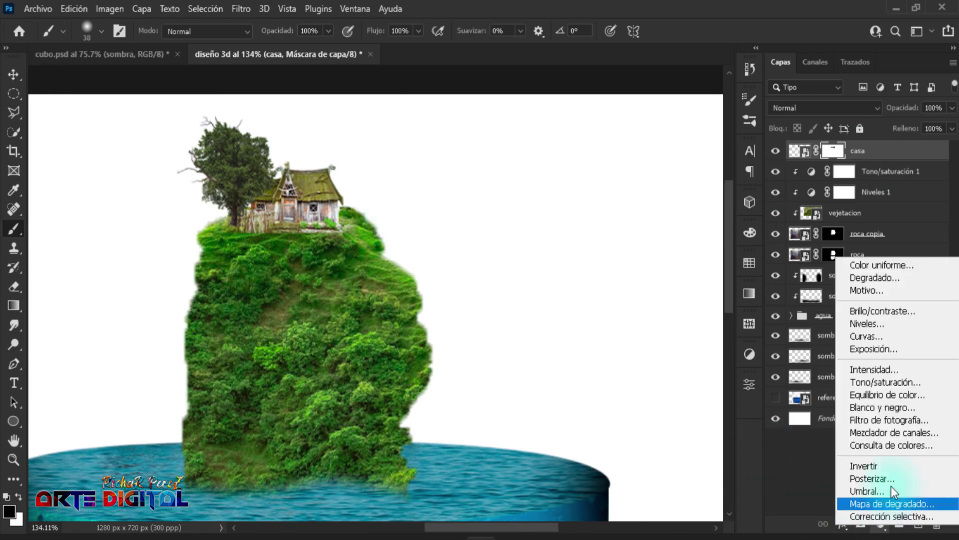
left_click(891, 395)
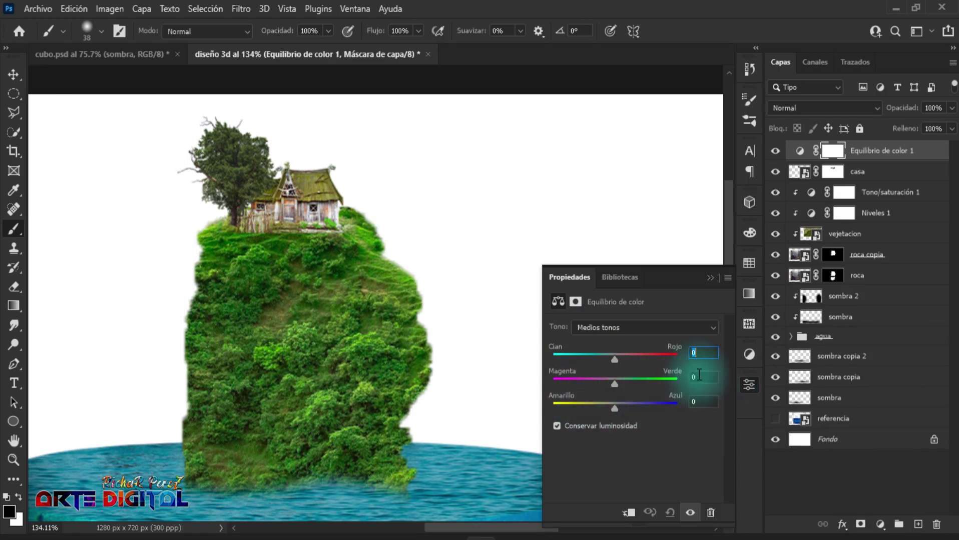
type("24")
key("Return")
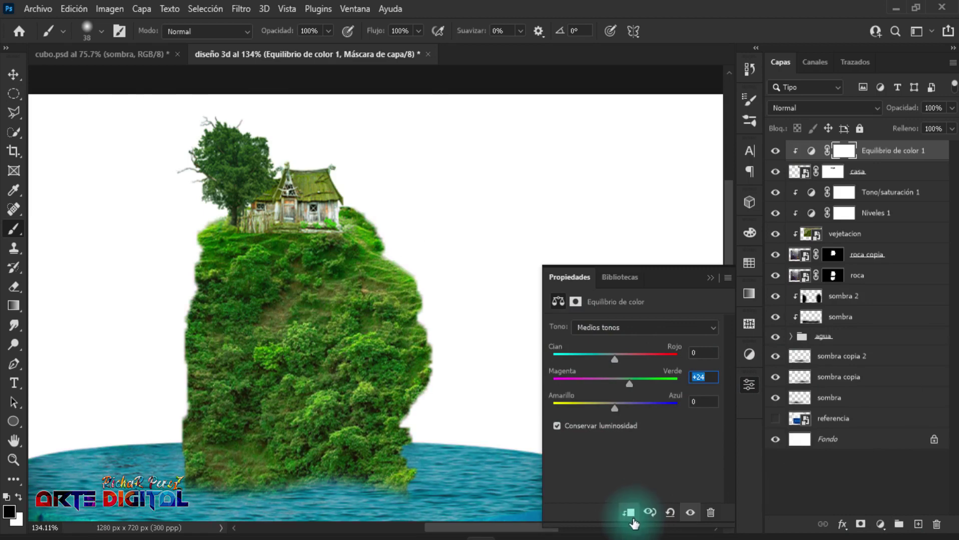
left_click(710, 277)
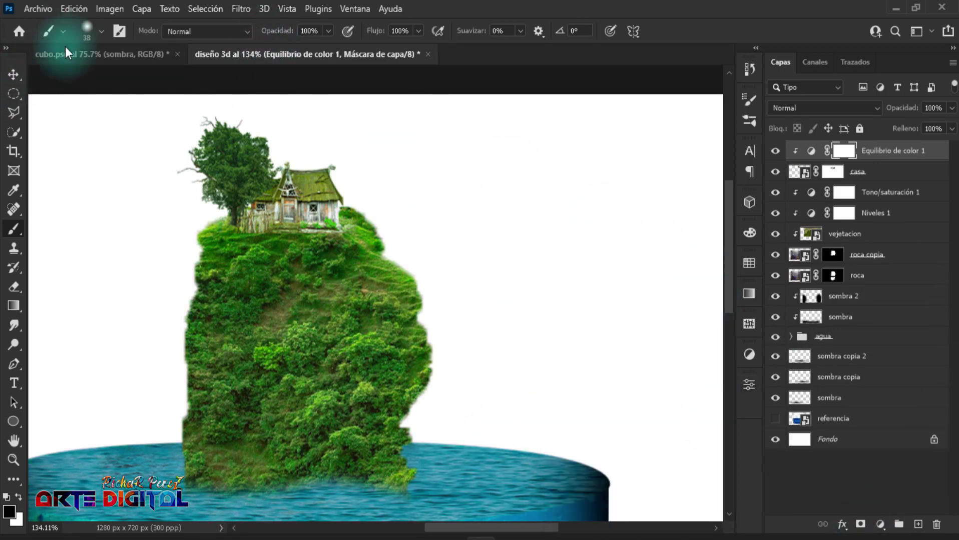
Step: Add a clipped Levels adjustment with black input 15, keep it visible, and paint its mask
left_click(880, 525)
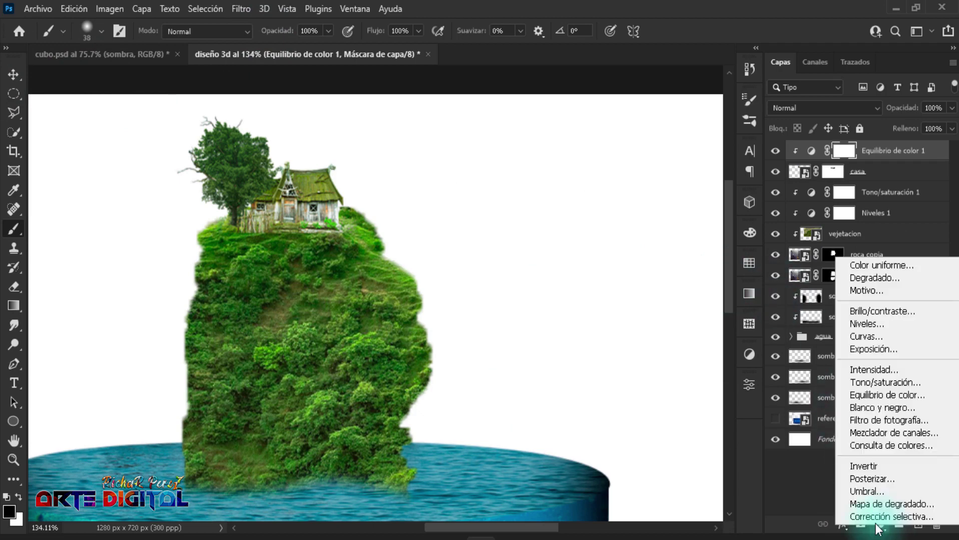
left_click(877, 324)
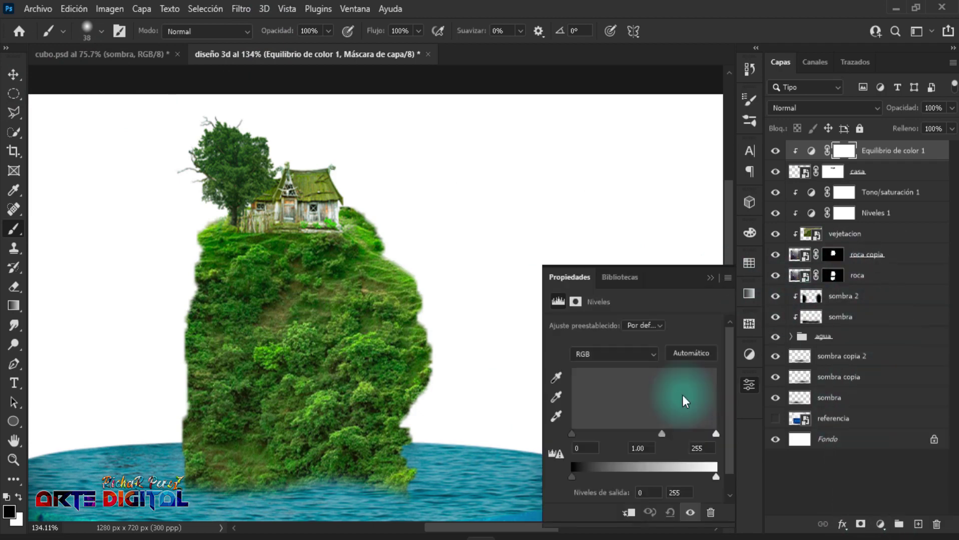
left_click(628, 521)
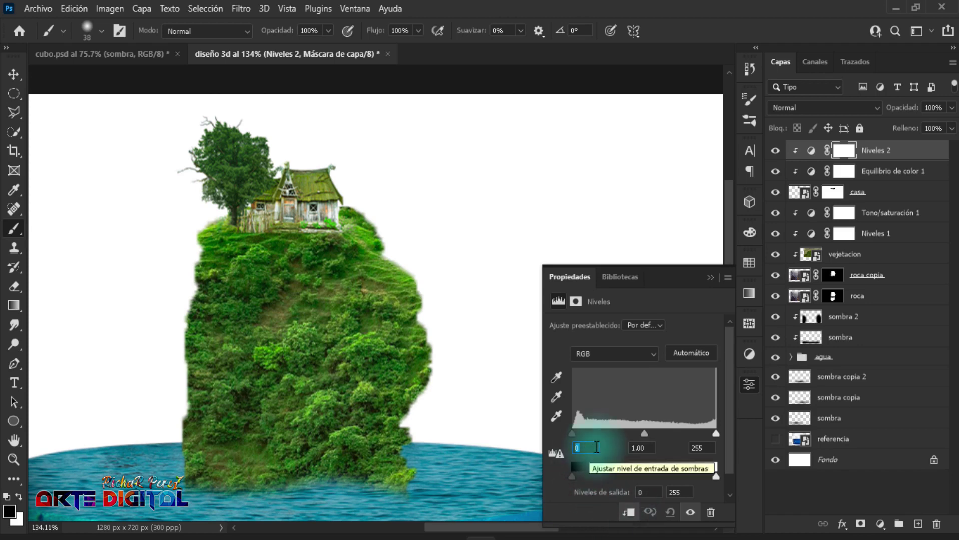
type("815")
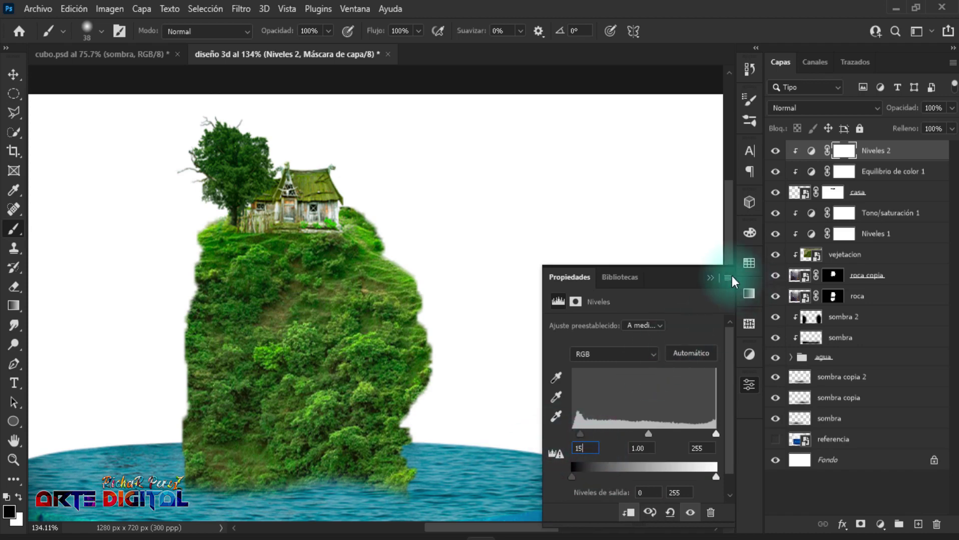
left_click(710, 277)
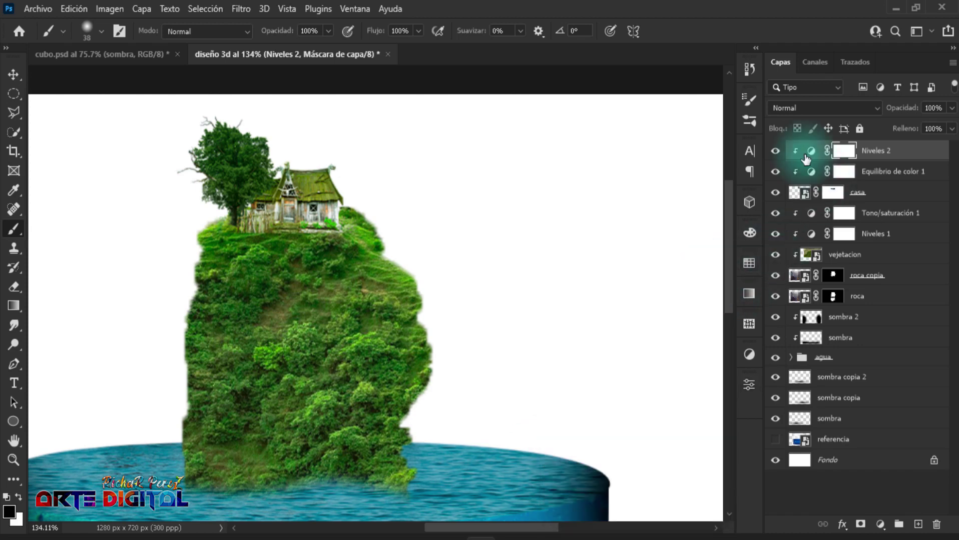
left_click(775, 151)
scroll(329, 313, "down", 2)
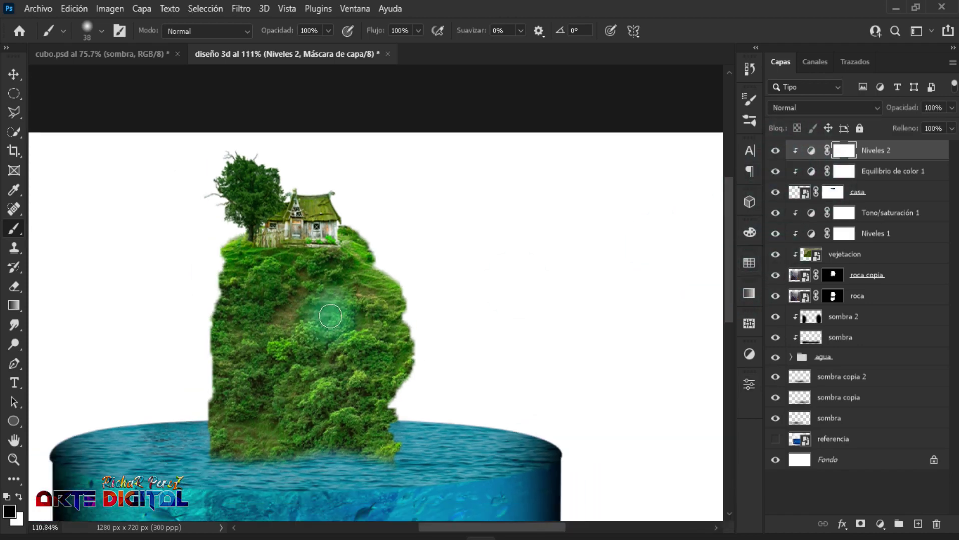
scroll(254, 264, "down", 1)
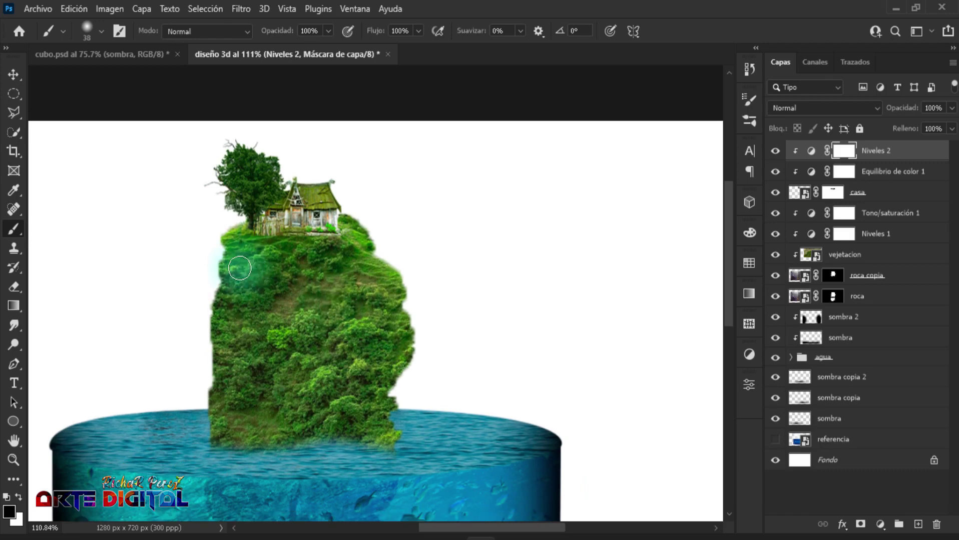
left_click_drag(216, 235, 226, 255)
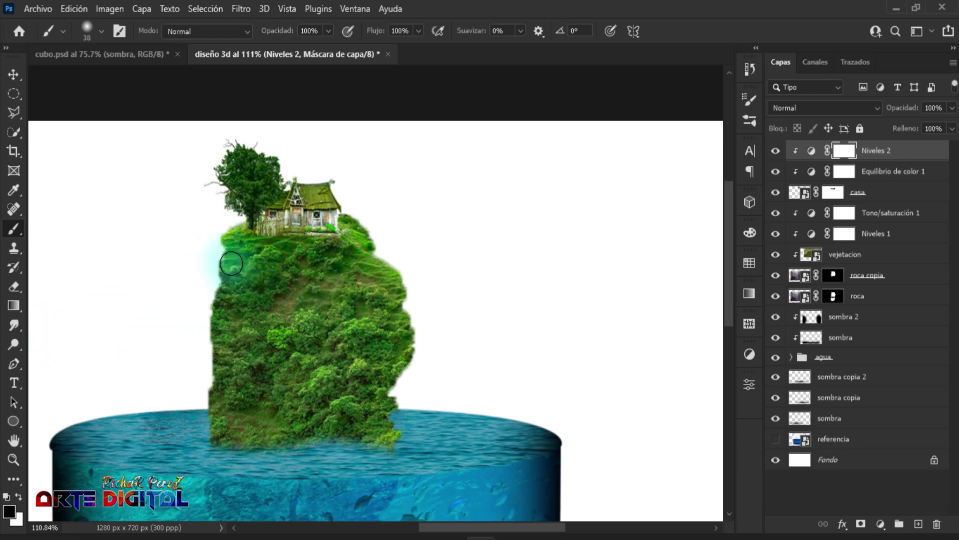
Step: Place the stairs photo as an embedded image and scale it down over the rock
left_click(38, 10)
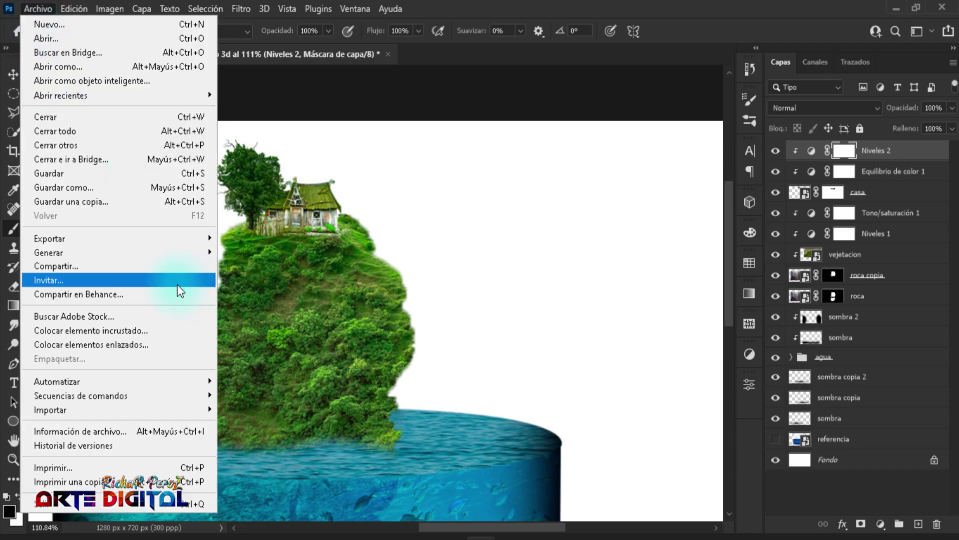
left_click(120, 328)
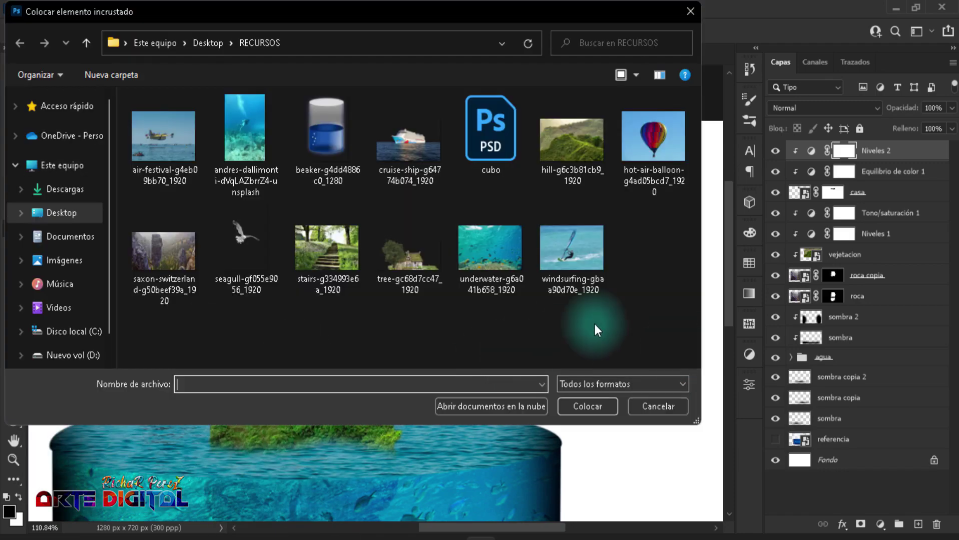
left_click(336, 293)
left_click(605, 407)
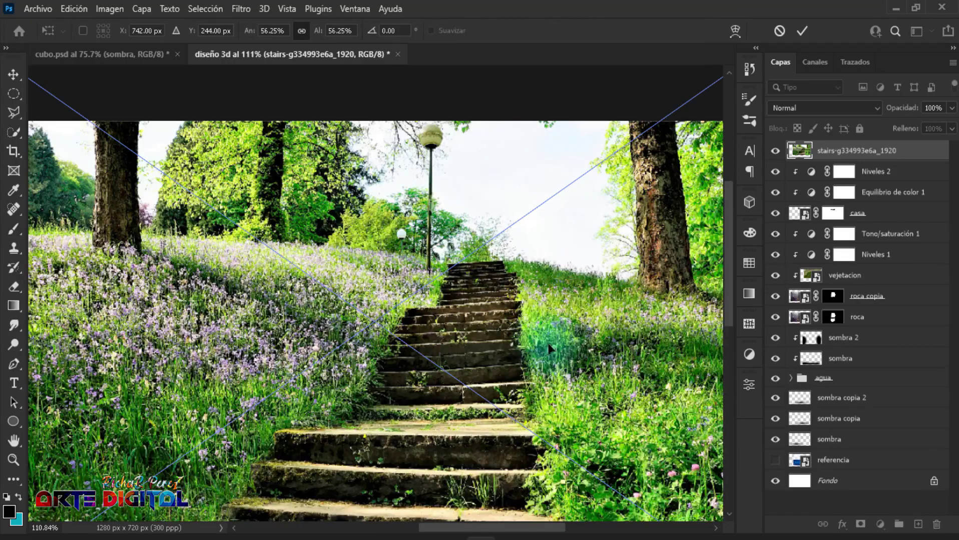
scroll(459, 333, "down", 3)
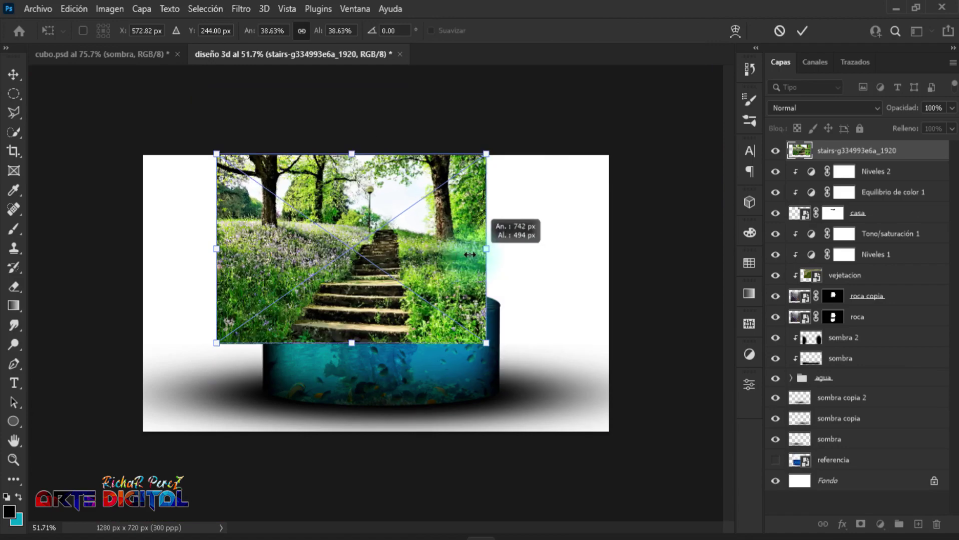
left_click_drag(610, 246, 448, 240)
scroll(465, 259, "up", 3)
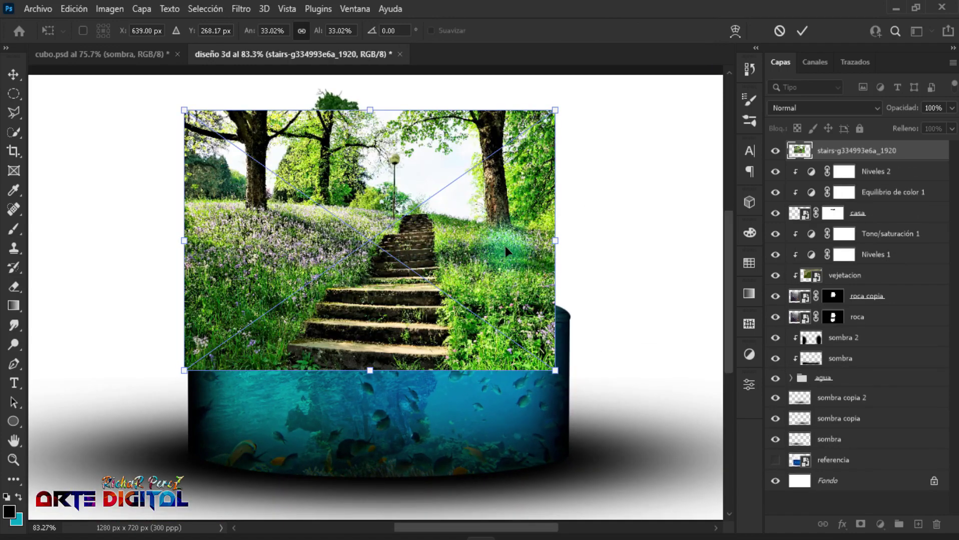
left_click_drag(505, 246, 457, 240)
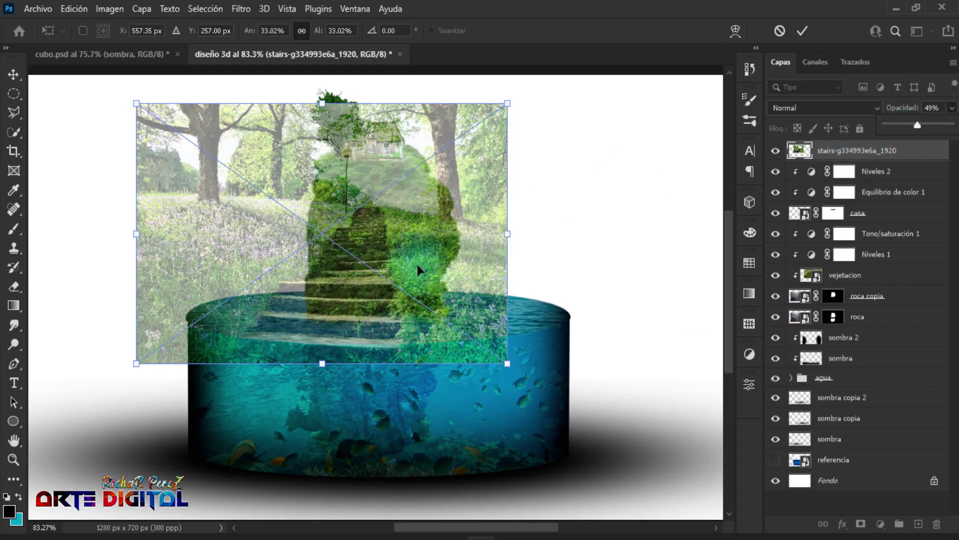
Step: Transform the stairs photo into a tall narrow strip fitted to the rock face
left_click_drag(416, 264, 444, 226)
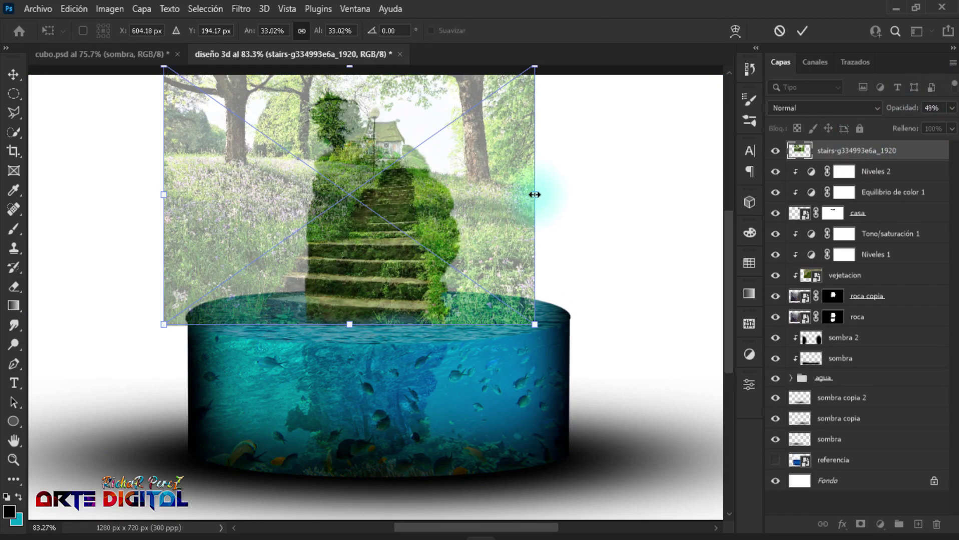
left_click_drag(534, 195, 516, 217)
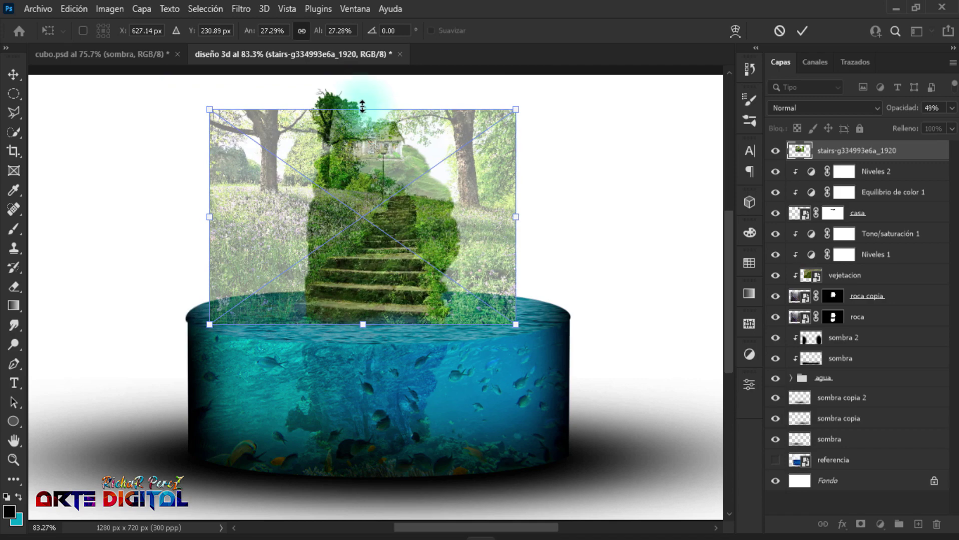
left_click_drag(362, 107, 353, 73)
left_click_drag(209, 210, 297, 205)
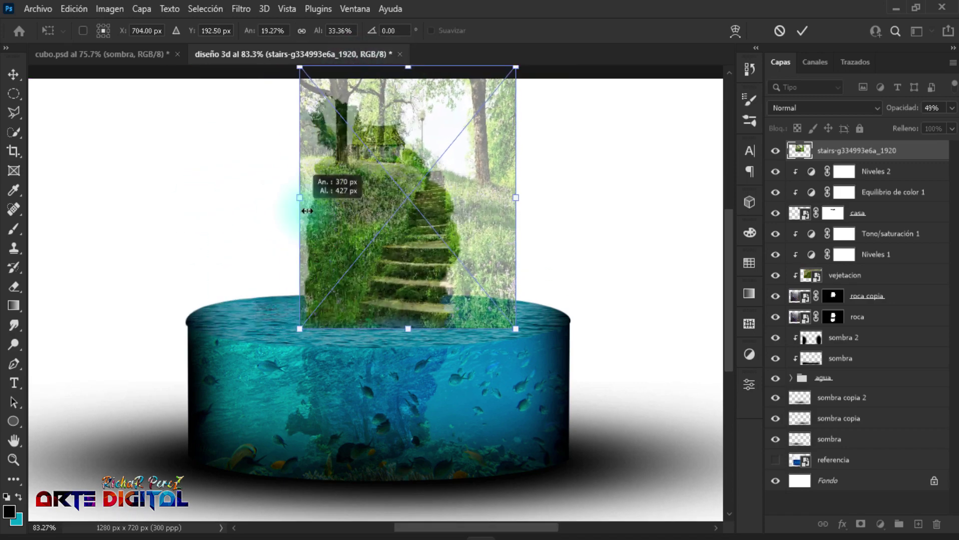
left_click_drag(514, 200, 473, 211)
mouse_move(301, 205)
left_mouse_down()
mouse_move(277, 208)
mouse_move(295, 205)
left_mouse_up()
left_click_drag(460, 203, 357, 210)
left_click_drag(300, 197, 314, 197)
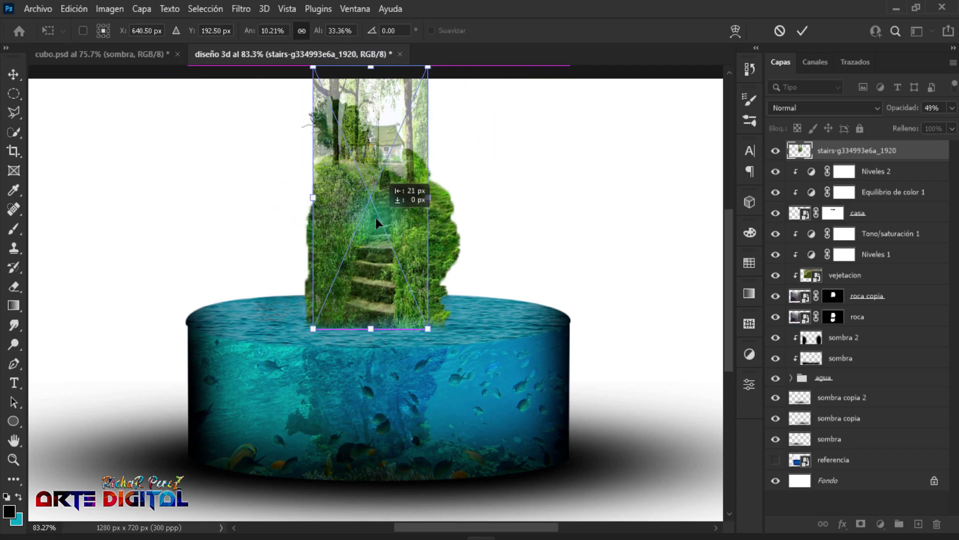
key("Return")
Step: Restore the stairs layer to full opacity
key("b")
scroll(467, 229, "up", 3)
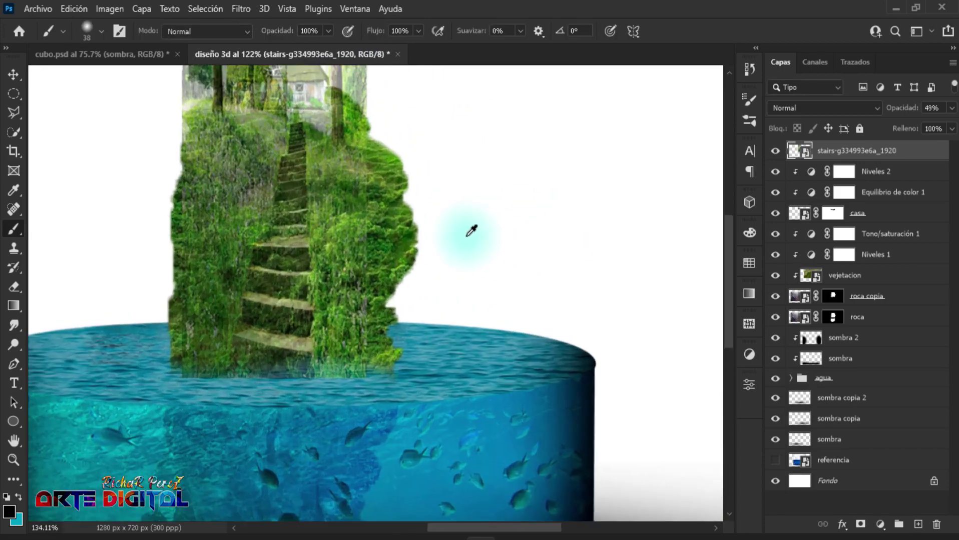
scroll(368, 287, "up", 2)
left_click(951, 108)
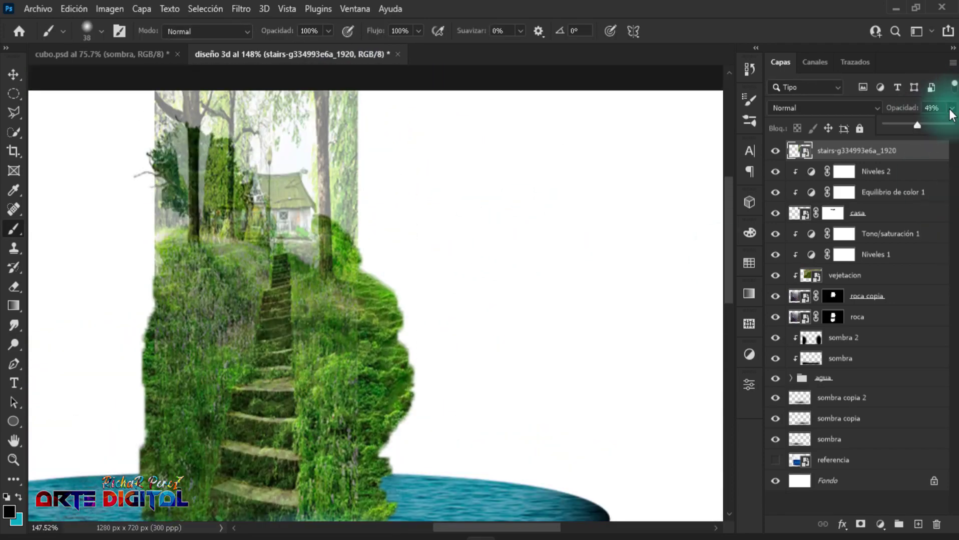
left_click_drag(925, 125, 954, 125)
scroll(412, 313, "down", 2)
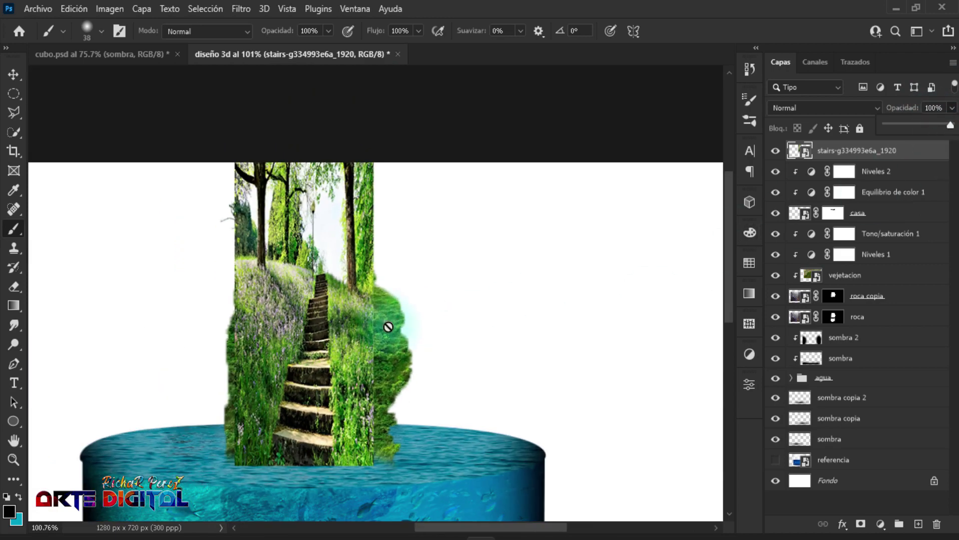
Step: Mask the escalera layer to hide the photo's trees and purple flowers, revealing the house
left_click(860, 526)
type("escalera")
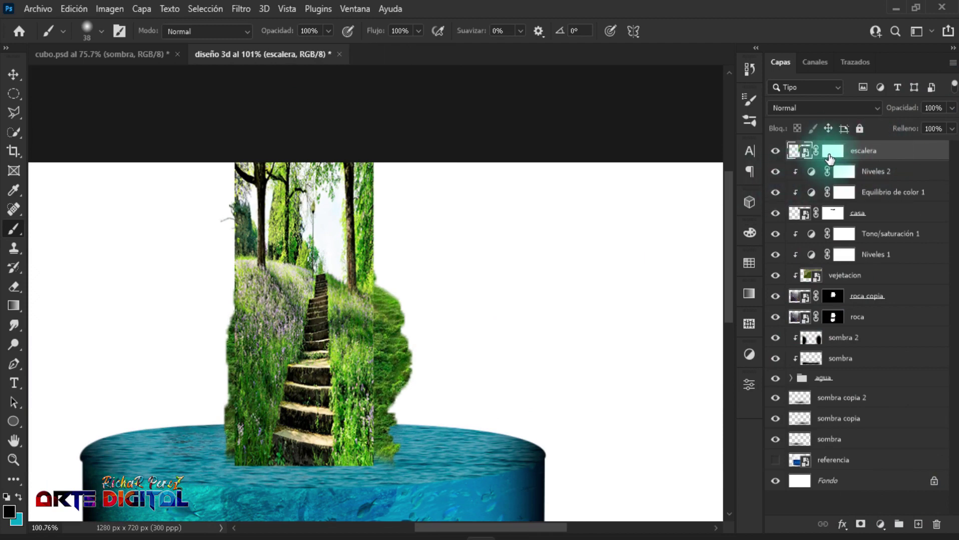
left_click(828, 156)
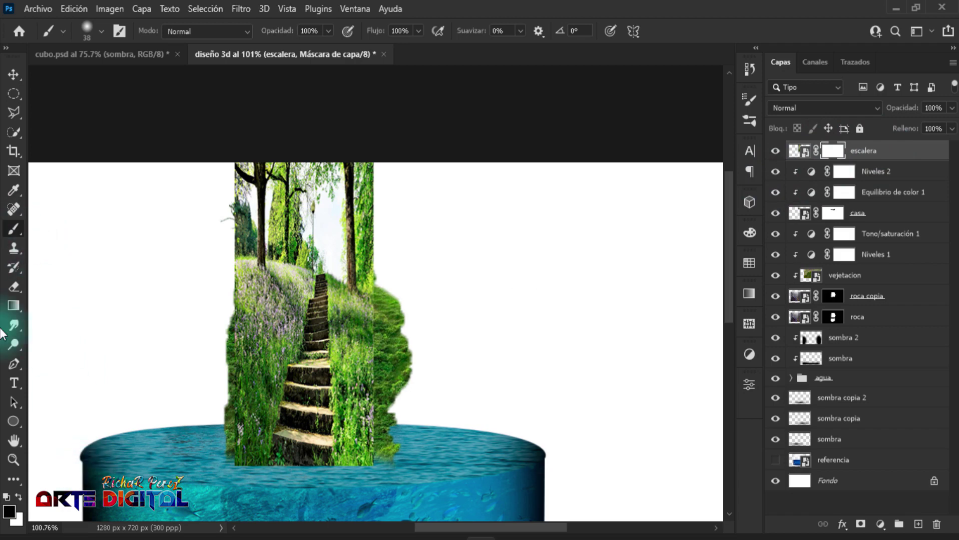
scroll(361, 408, "up", 1)
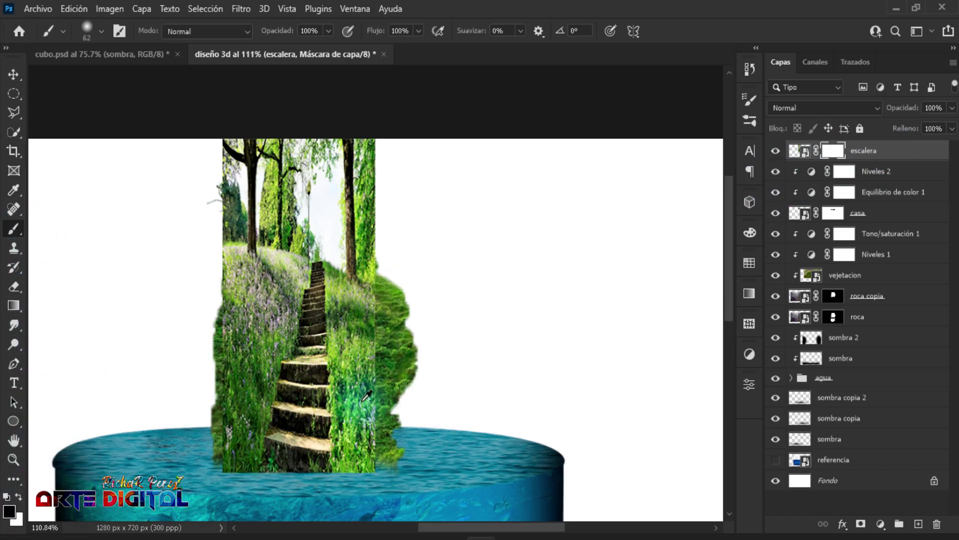
mouse_move(321, 174)
left_mouse_down()
mouse_move(260, 195)
mouse_move(225, 224)
mouse_move(320, 225)
mouse_move(387, 259)
mouse_move(407, 338)
mouse_move(364, 395)
left_mouse_up()
mouse_move(209, 436)
left_mouse_down()
mouse_move(236, 225)
mouse_move(239, 301)
mouse_move(291, 260)
left_mouse_up()
mouse_move(291, 260)
left_mouse_down()
mouse_move(240, 381)
mouse_move(236, 480)
left_mouse_up()
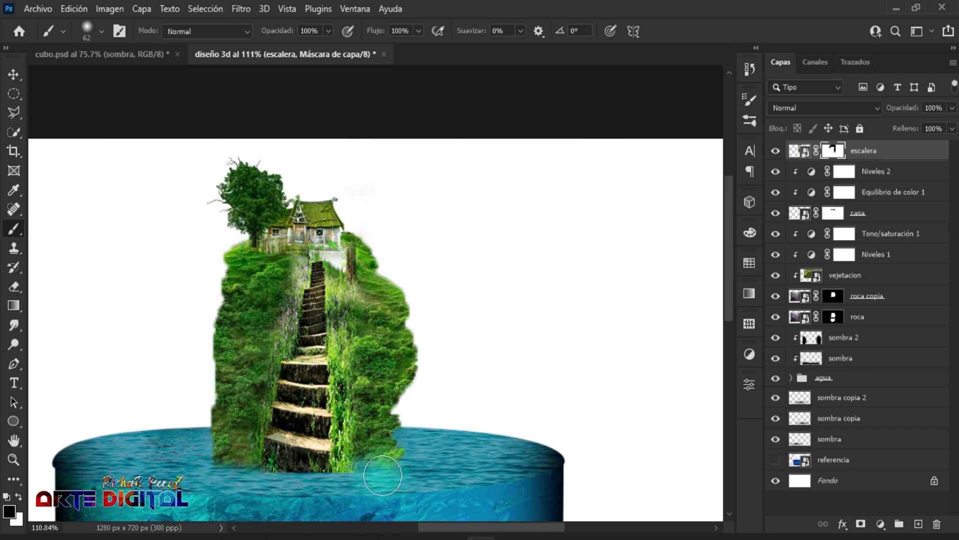
scroll(278, 459, "down", 1)
scroll(325, 400, "up", 3)
Step: With a smaller brush, mask out remaining flower strips and vines along the stairs
key("bracketleft")
key("bracketleft")
mouse_move(380, 265)
left_mouse_down()
mouse_move(359, 134)
mouse_move(242, 145)
mouse_move(235, 216)
mouse_move(193, 376)
mouse_move(223, 466)
left_mouse_up()
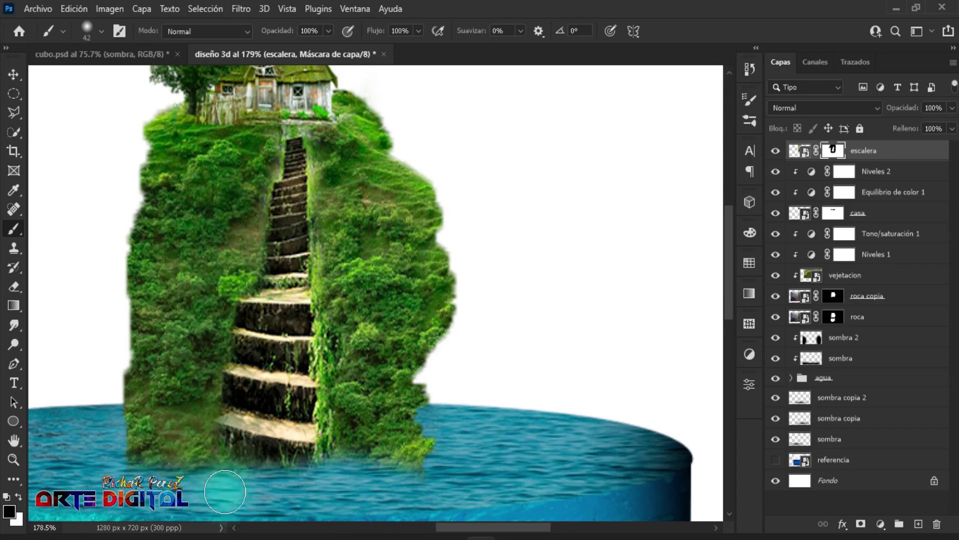
mouse_move(349, 419)
left_mouse_down()
mouse_move(342, 278)
mouse_move(336, 365)
left_mouse_up()
scroll(336, 365, "up", 2)
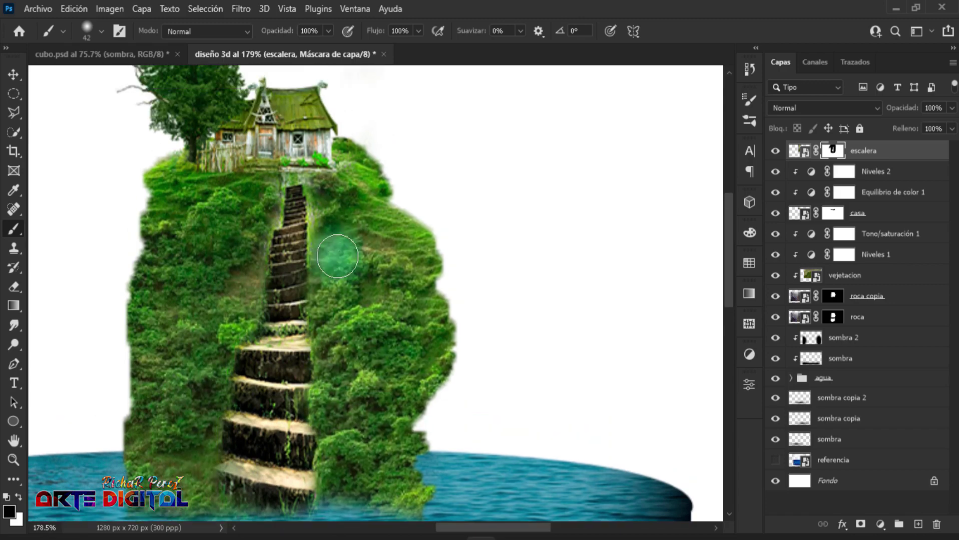
scroll(437, 314, "down", 3)
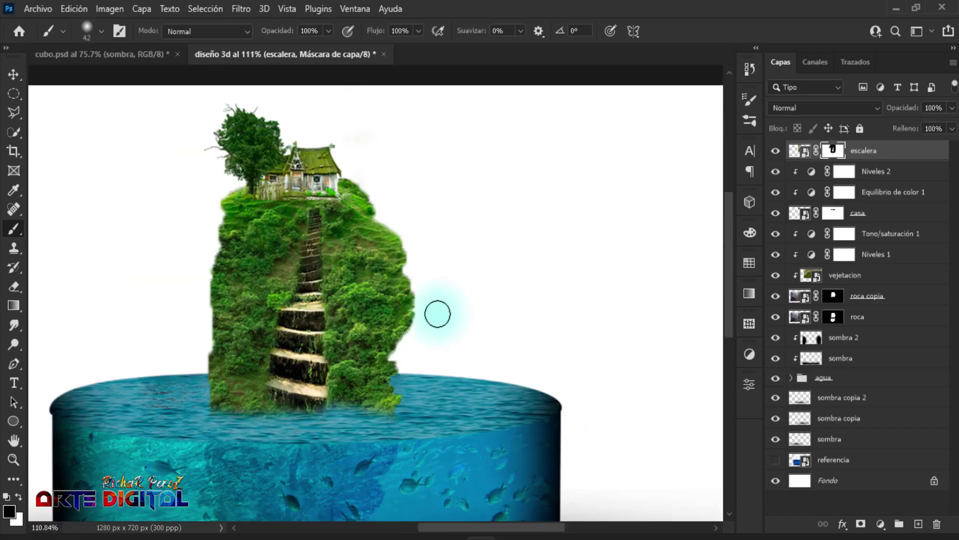
scroll(439, 315, "up", 1)
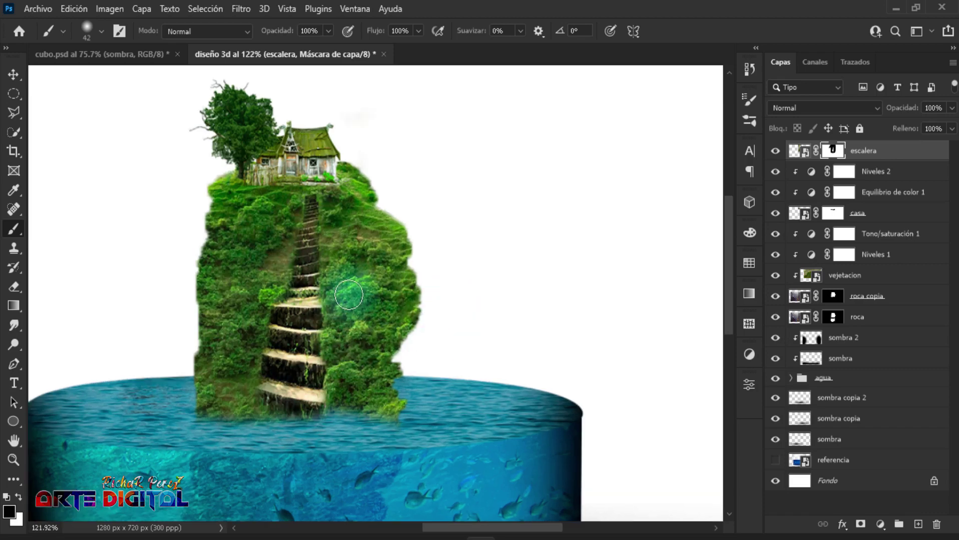
scroll(371, 280, "down", 2)
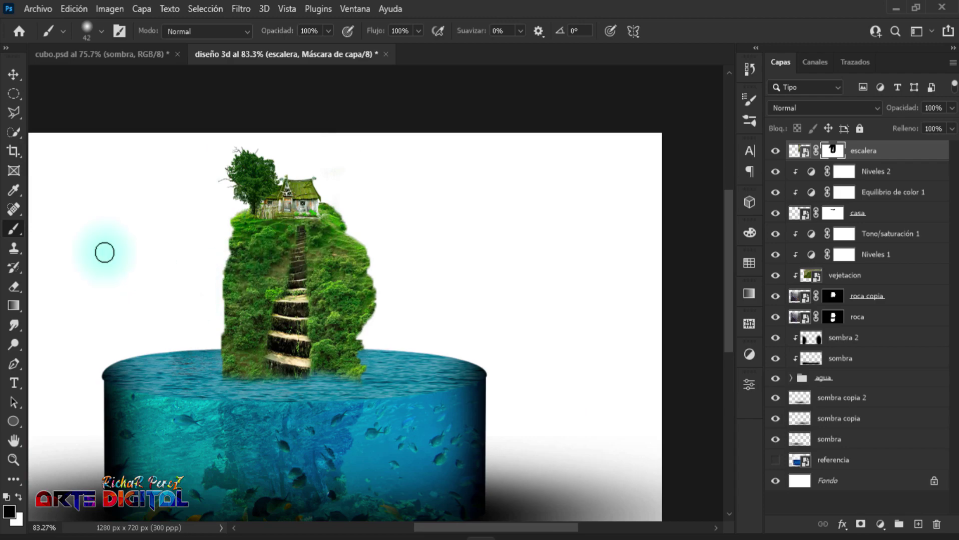
scroll(77, 229, "down", 1)
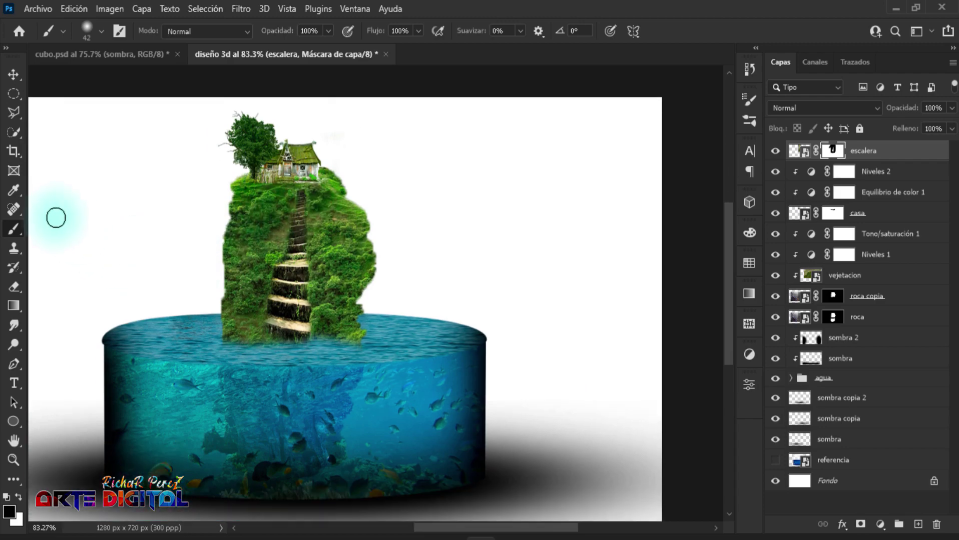
Step: Place the cruise ship photo and shrink it to about 6% near the cylinder
left_click(38, 8)
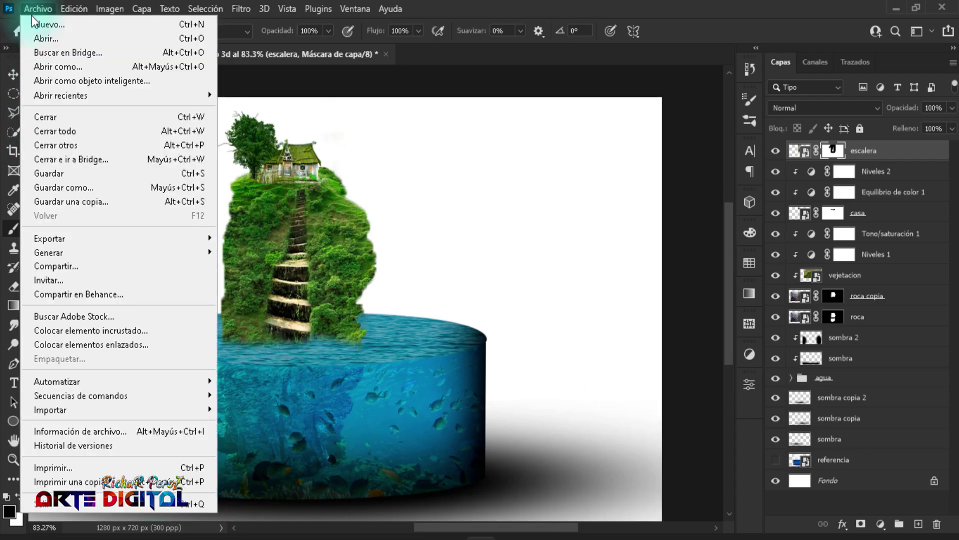
left_click(128, 331)
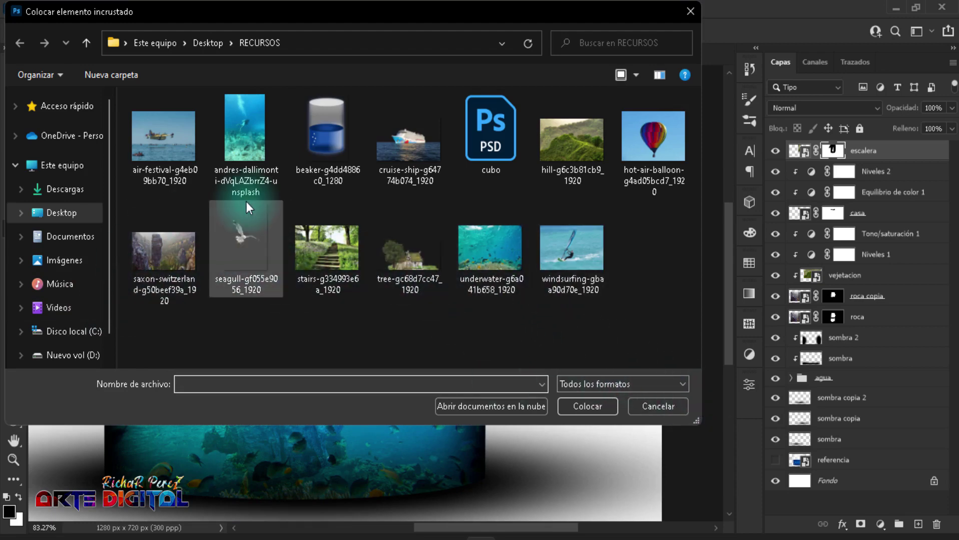
left_click(398, 150)
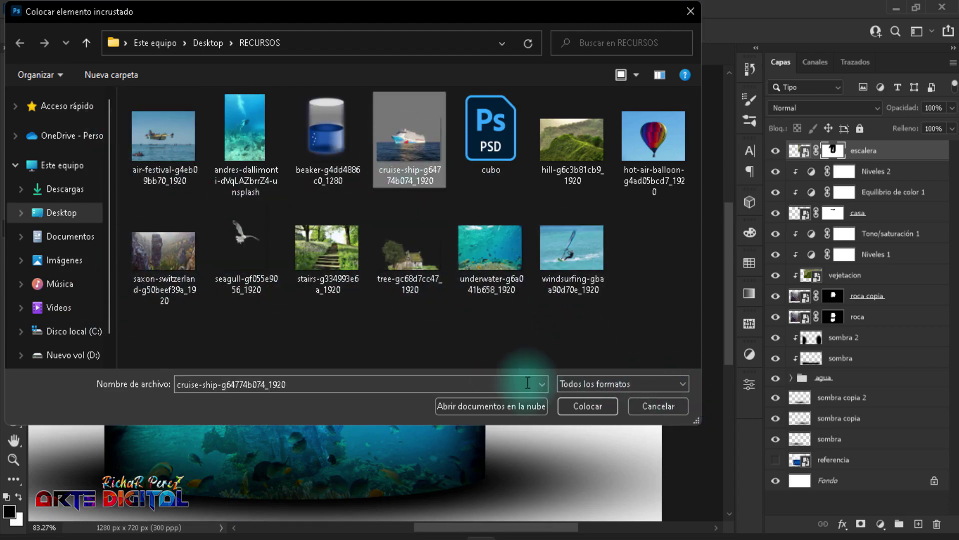
left_click(599, 406)
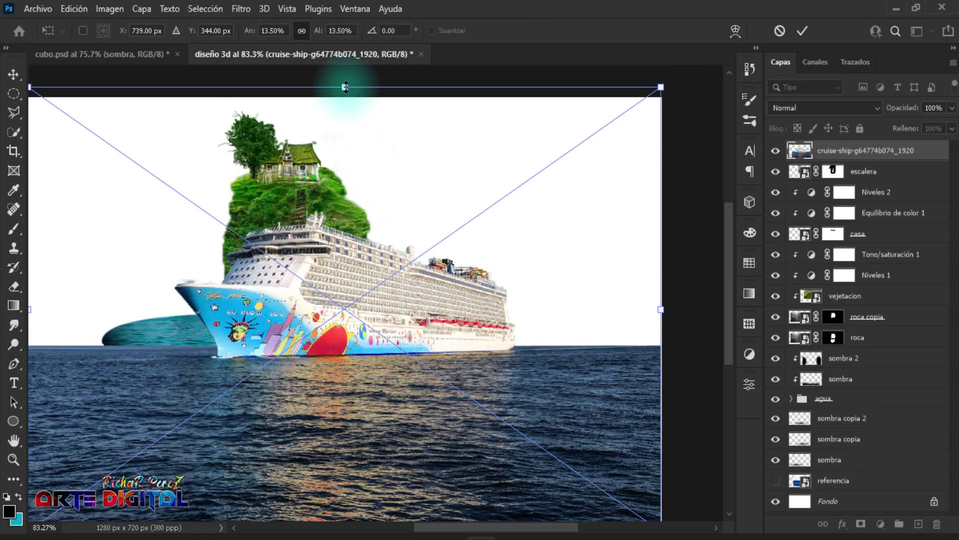
left_click_drag(345, 87, 343, 180)
mouse_move(401, 443)
left_mouse_down()
mouse_move(283, 300)
mouse_move(294, 302)
left_mouse_up()
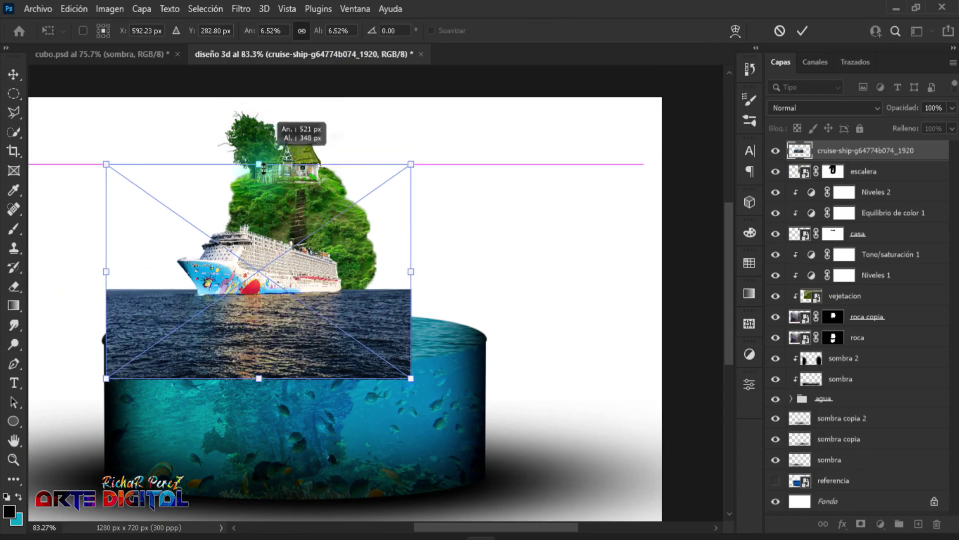
left_click_drag(266, 140, 265, 176)
mouse_move(315, 310)
left_mouse_down()
mouse_move(286, 340)
mouse_move(282, 325)
left_mouse_up()
Step: Flip the ship horizontally and position it beside the island
right_click(282, 320)
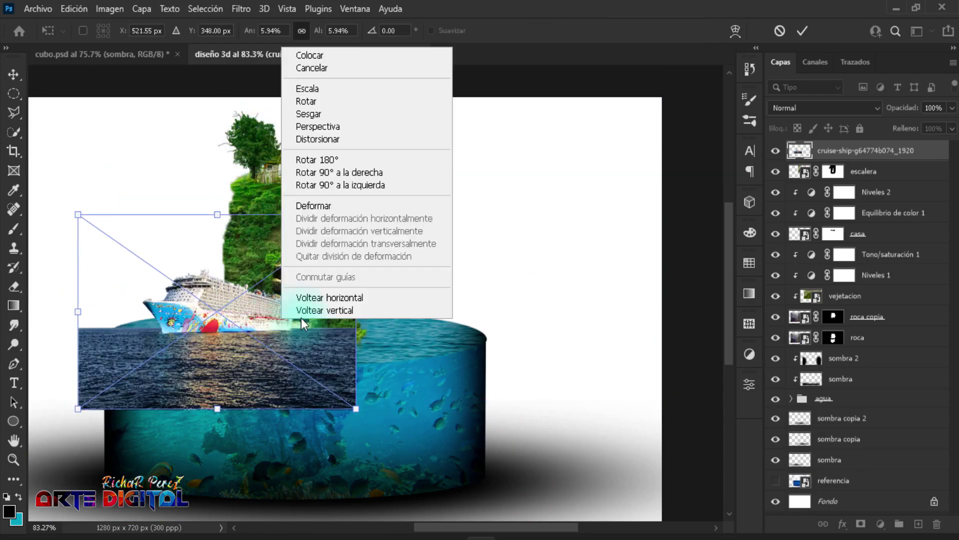
left_click(319, 299)
mouse_move(301, 348)
left_mouse_down()
mouse_move(311, 376)
mouse_move(299, 352)
left_mouse_up()
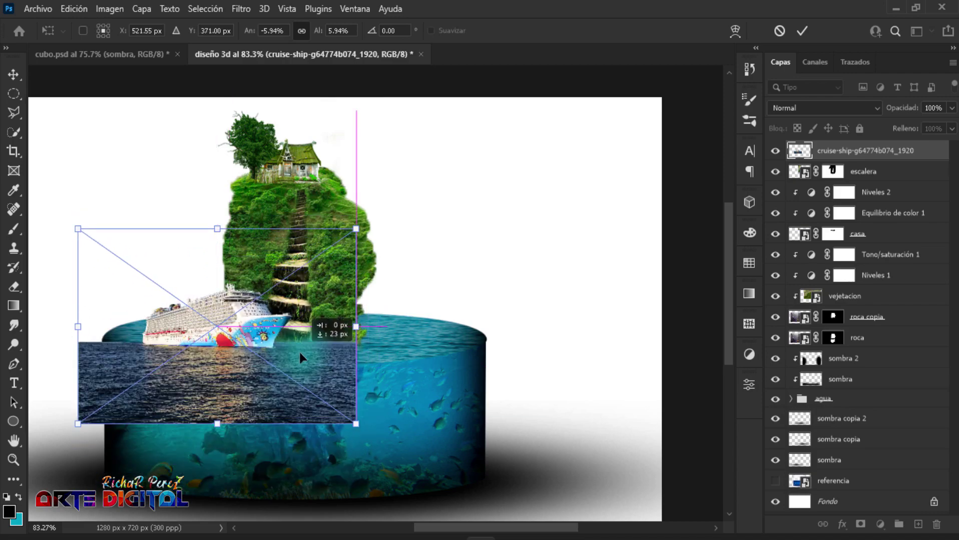
key("Return")
key("b")
type("crucero(")
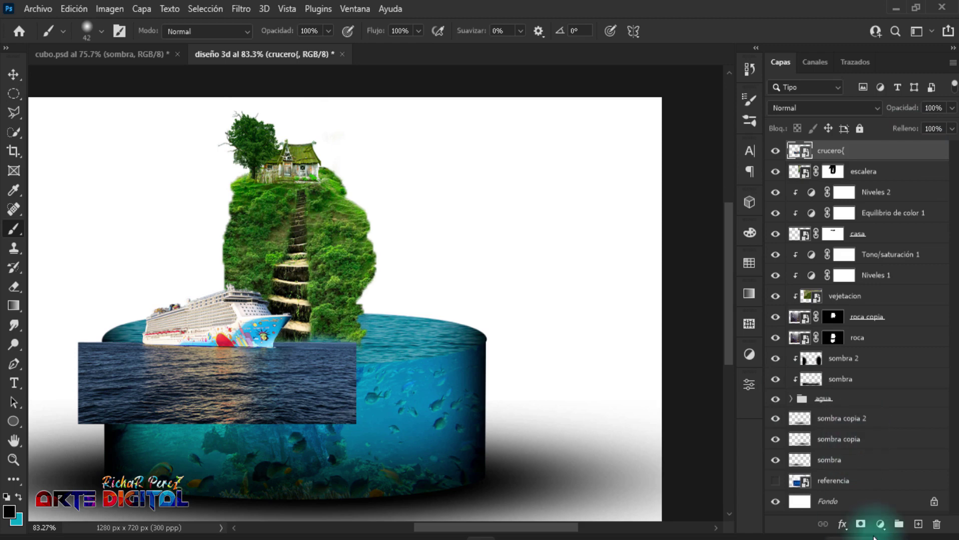
Step: Mask the cruise ship layer to hide the photo's own sea around the hull
left_click(860, 525)
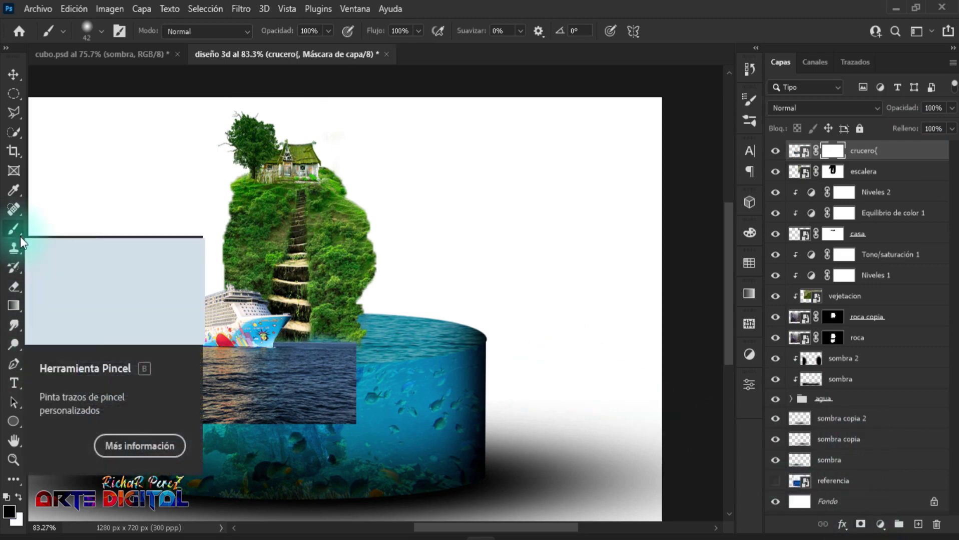
scroll(289, 388, "up", 2)
key("bracketright")
key("bracketright")
key("bracketright")
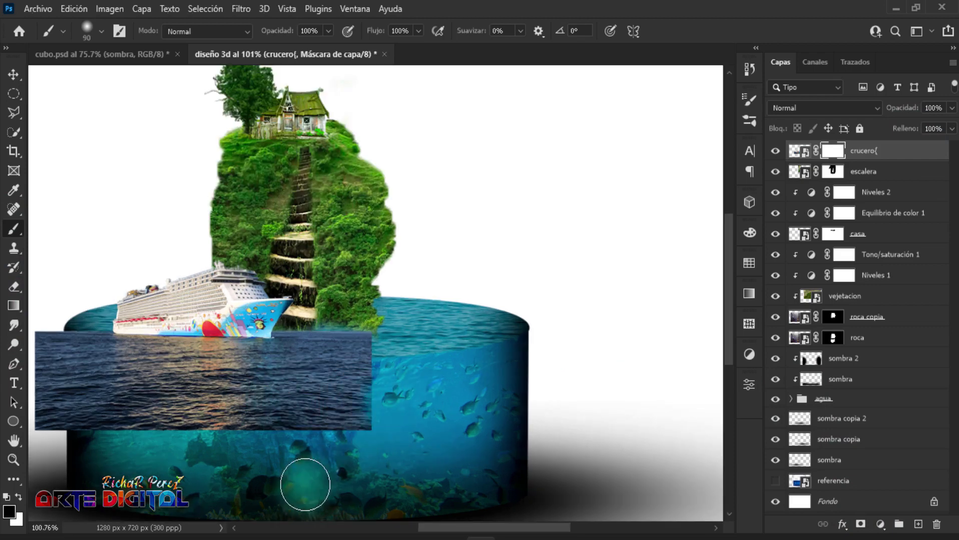
mouse_move(306, 481)
left_mouse_down()
mouse_move(327, 407)
mouse_move(239, 424)
mouse_move(90, 425)
left_mouse_up()
left_click_drag(172, 423, 334, 424)
left_click_drag(214, 407, 206, 327)
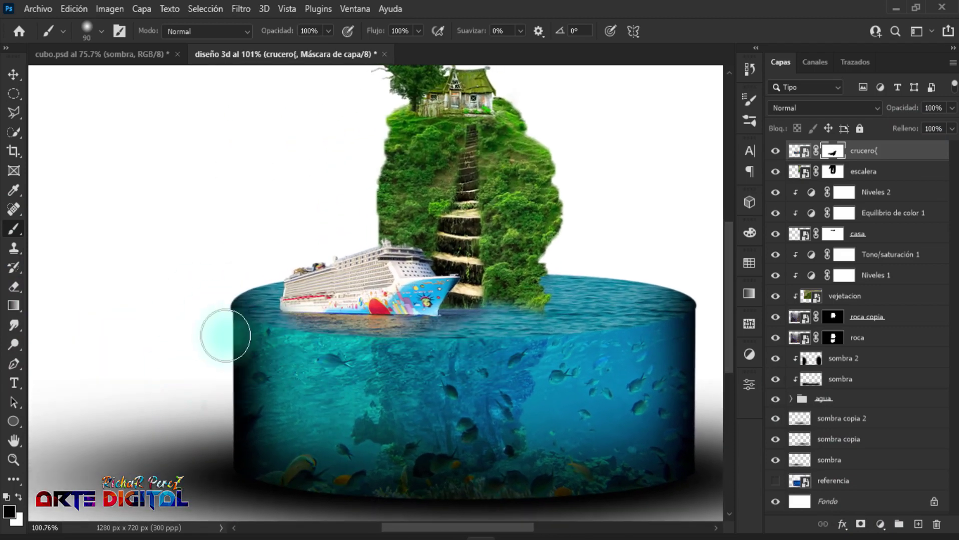
scroll(345, 335, "up", 6)
left_click_drag(503, 332, 422, 321)
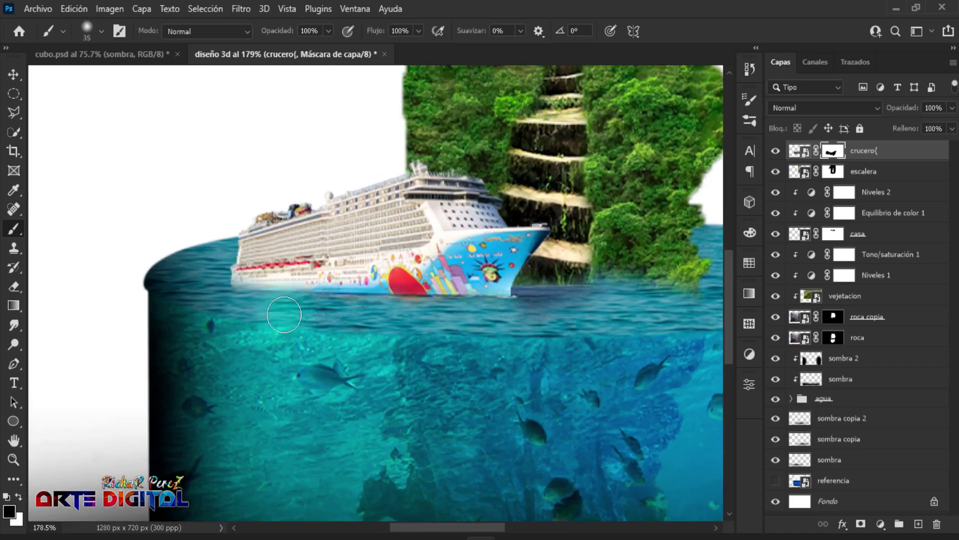
scroll(146, 356, "down", 6)
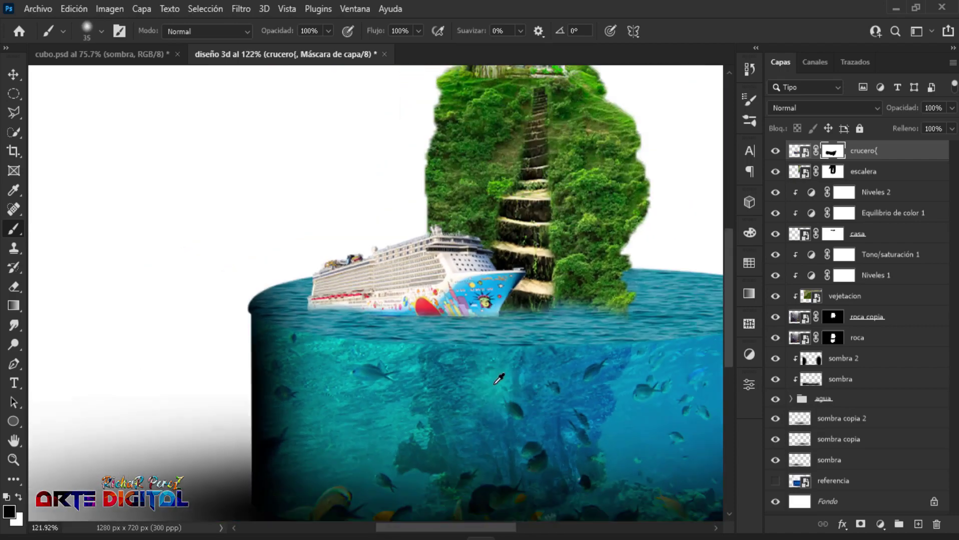
Step: Tilt the ship about 3.5° and enlarge it to about 102%
key("ctrl+t")
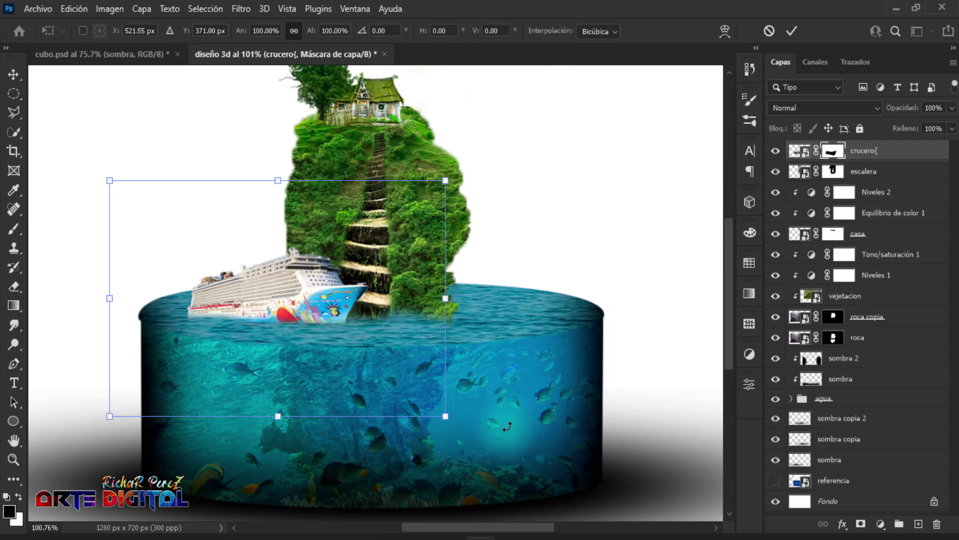
left_click_drag(507, 427, 501, 439)
left_click_drag(374, 322, 373, 329)
left_click_drag(283, 190, 284, 181)
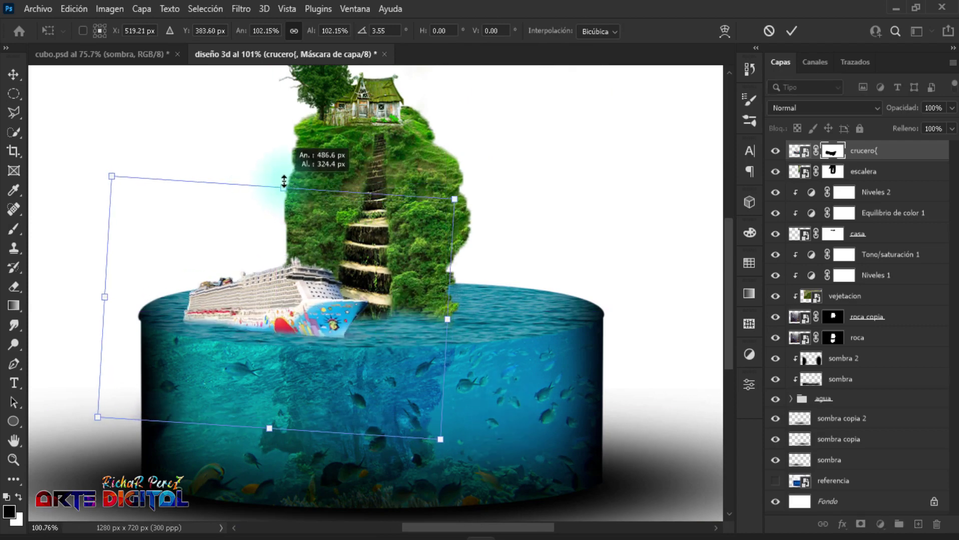
key("Return")
key("b")
key("ctrl+0")
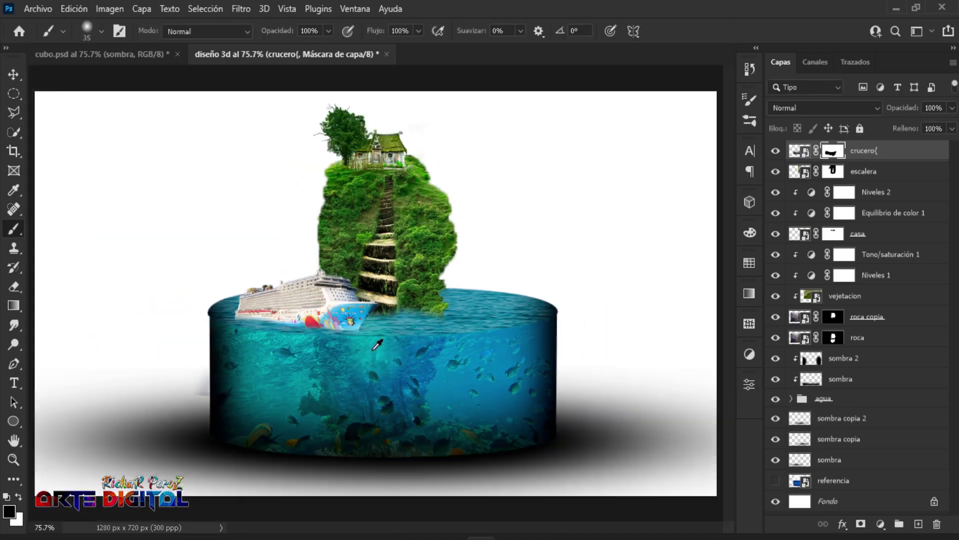
scroll(453, 319, "up", 2)
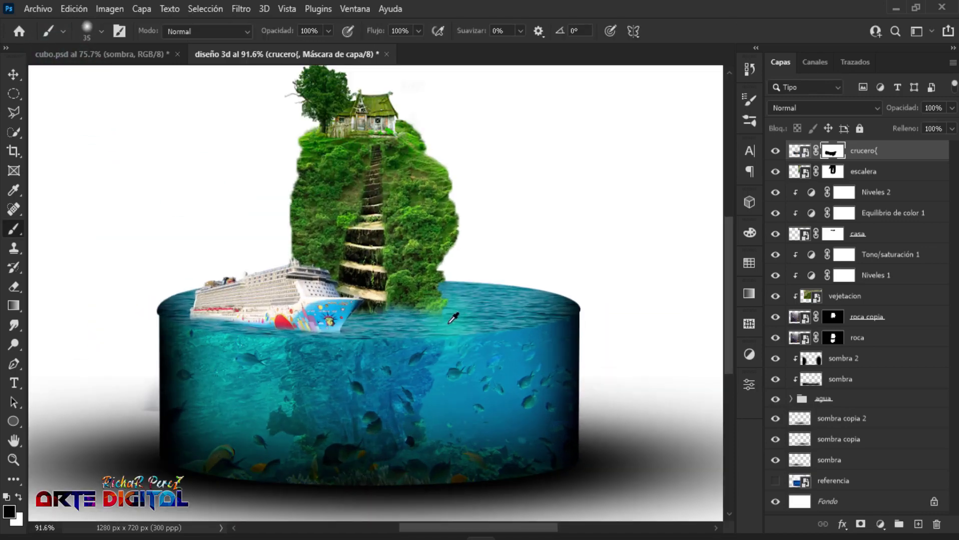
scroll(341, 286, "down", 1)
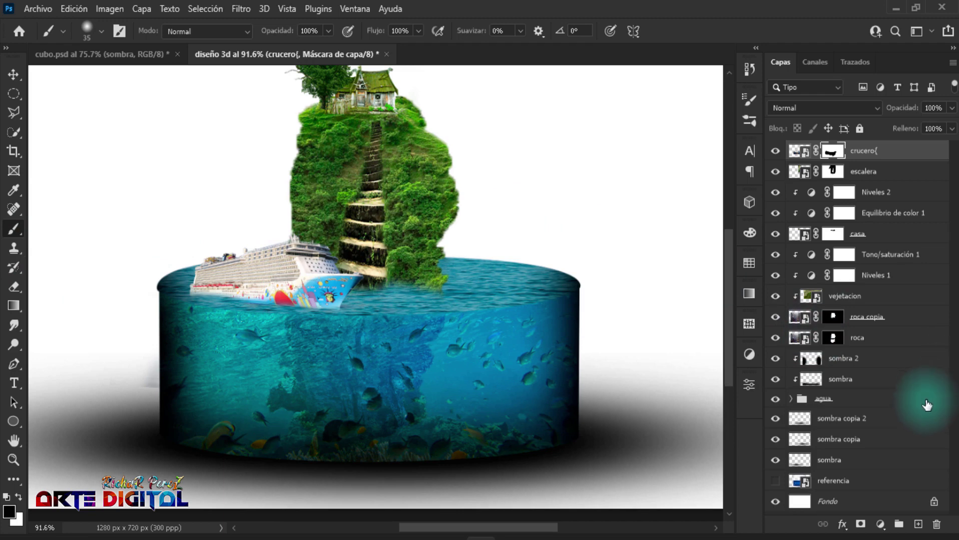
Step: Widen layers sombra 2 through sombra to about 113% and recentre the cylinder
left_click(904, 457)
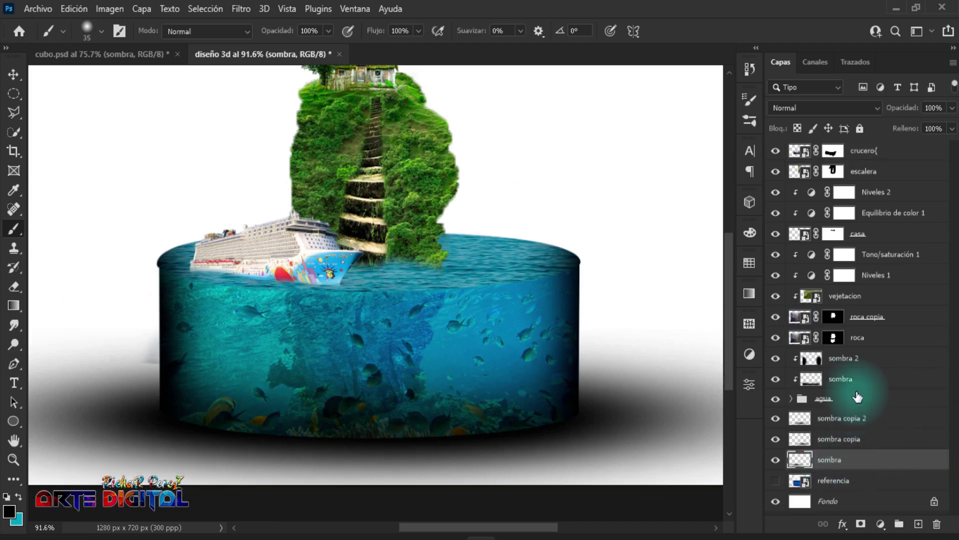
left_click(862, 365, "shift")
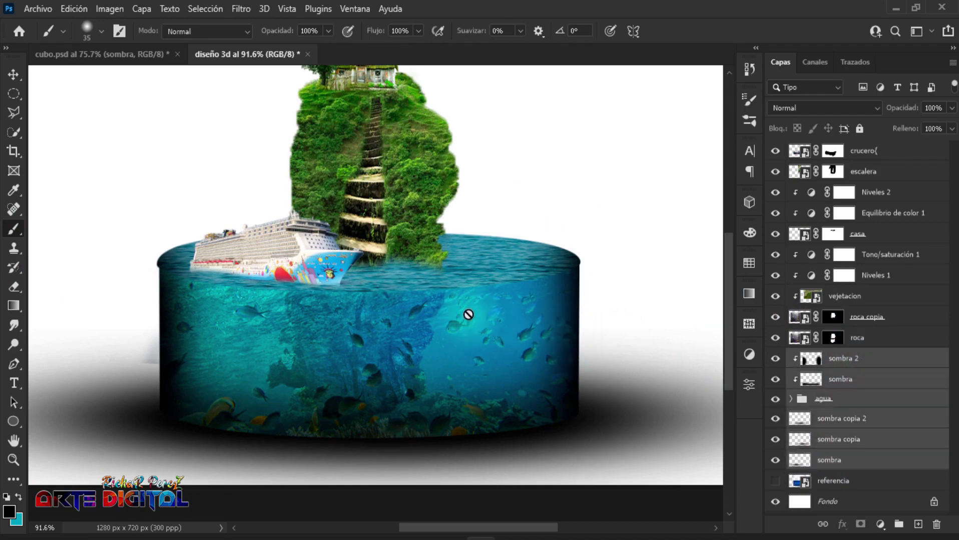
scroll(468, 315, "down", 3)
key("ctrl+t")
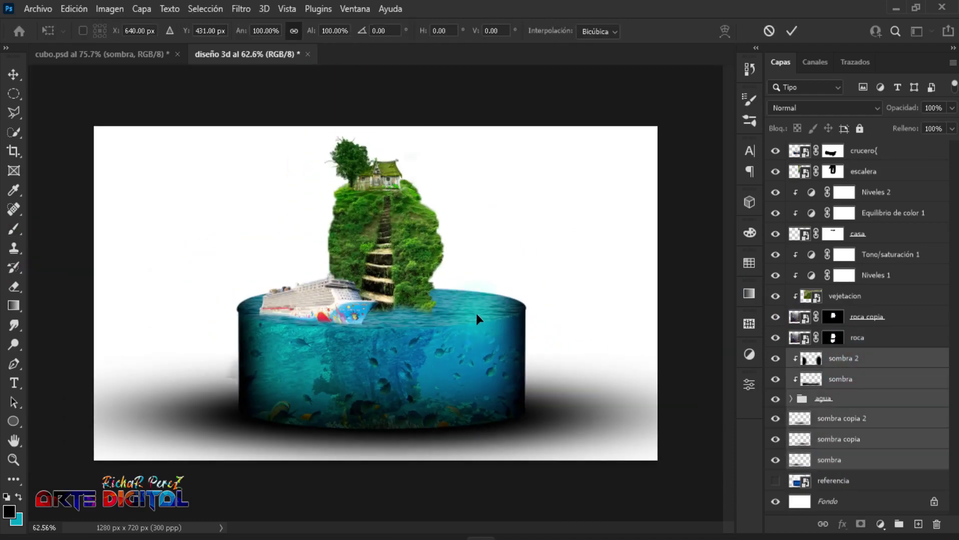
key("ctrl+0")
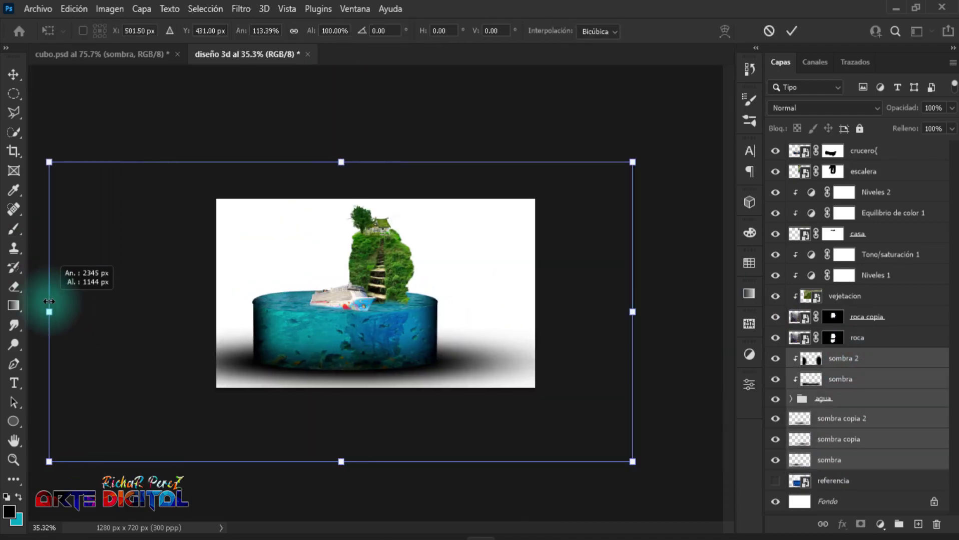
left_click_drag(118, 312, 48, 312)
left_click_drag(334, 333, 360, 337)
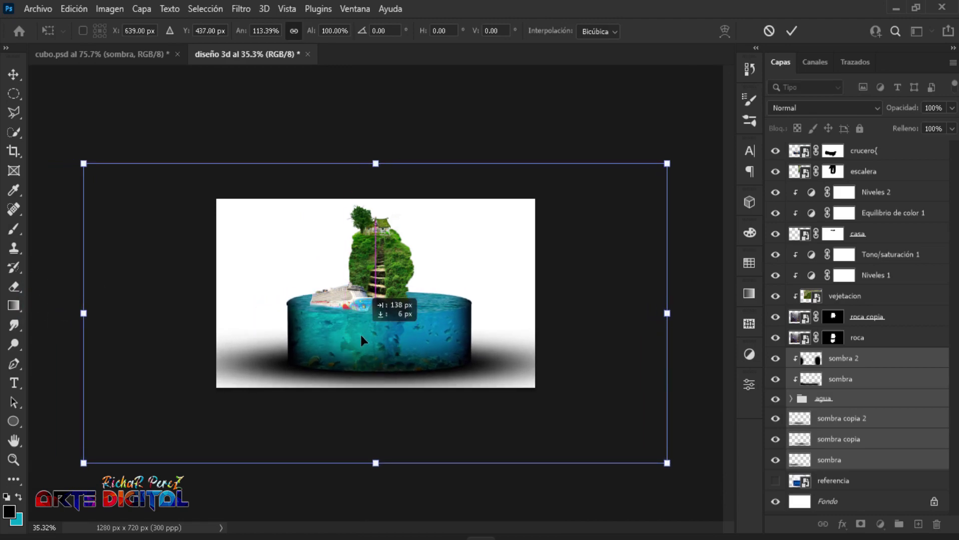
left_click_drag(359, 333, 359, 333)
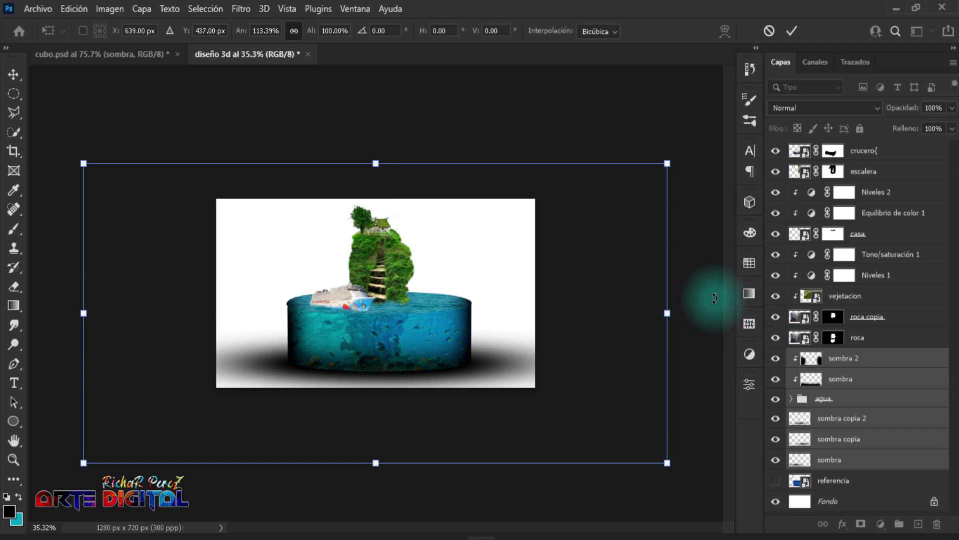
key("Return")
key("b")
scroll(346, 334, "up", 5)
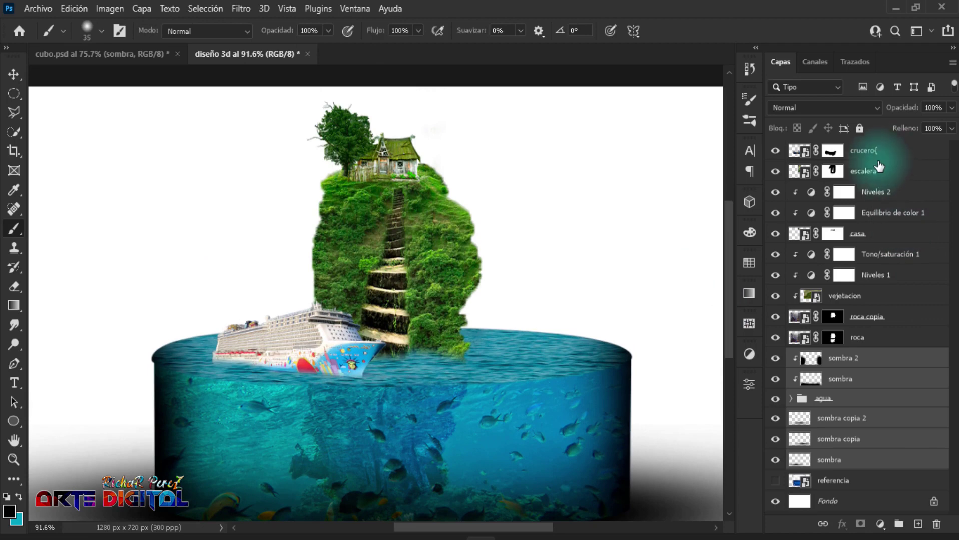
Step: Move the cruise ship slightly left and up
left_click(878, 159)
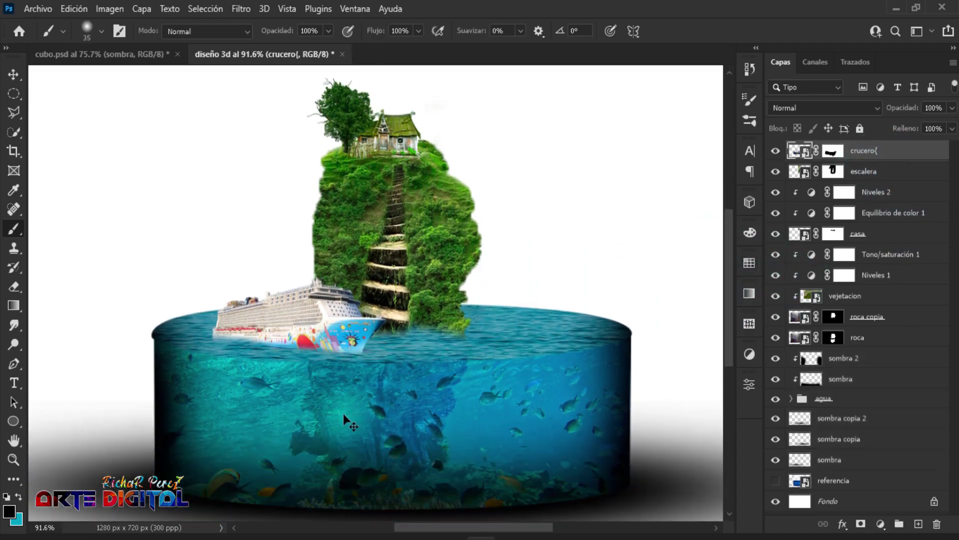
key("ctrl+t")
left_click_drag(364, 364, 334, 358)
key("Return")
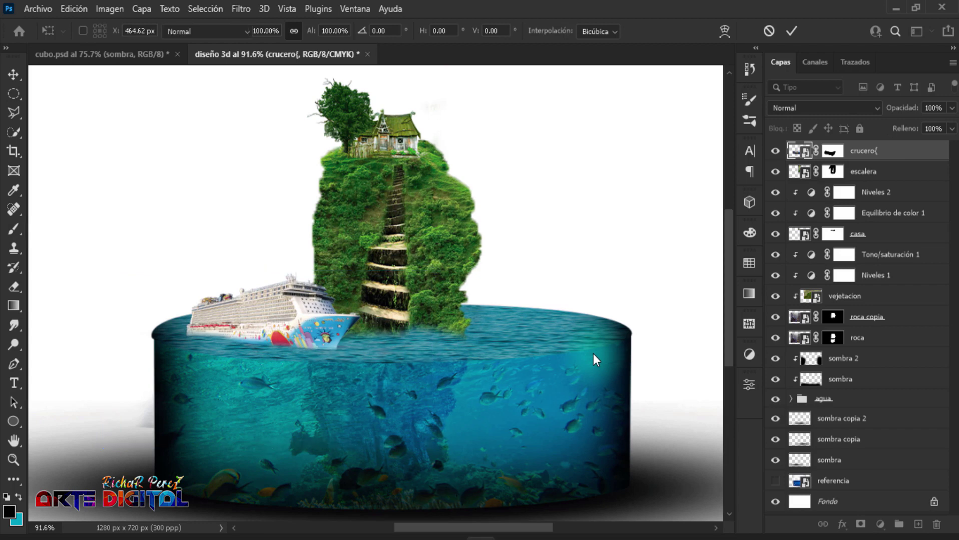
key("b")
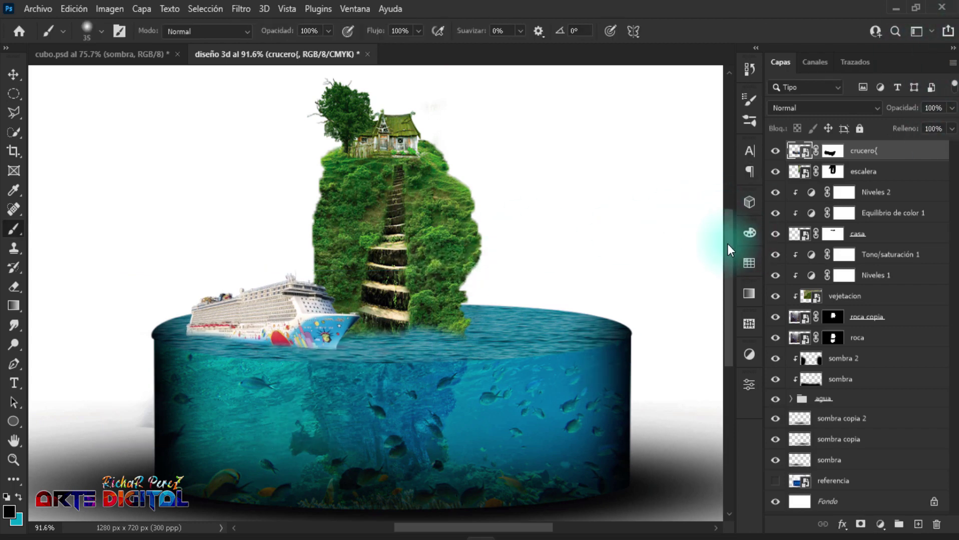
Step: Add a Levels adjustment clipped to the cruise ship with black input 49
left_click(879, 525)
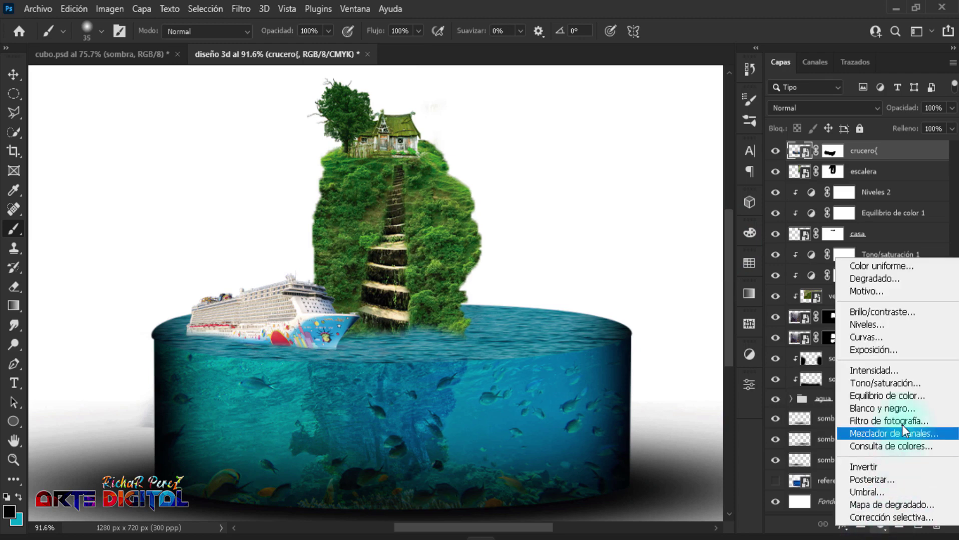
left_click(870, 326)
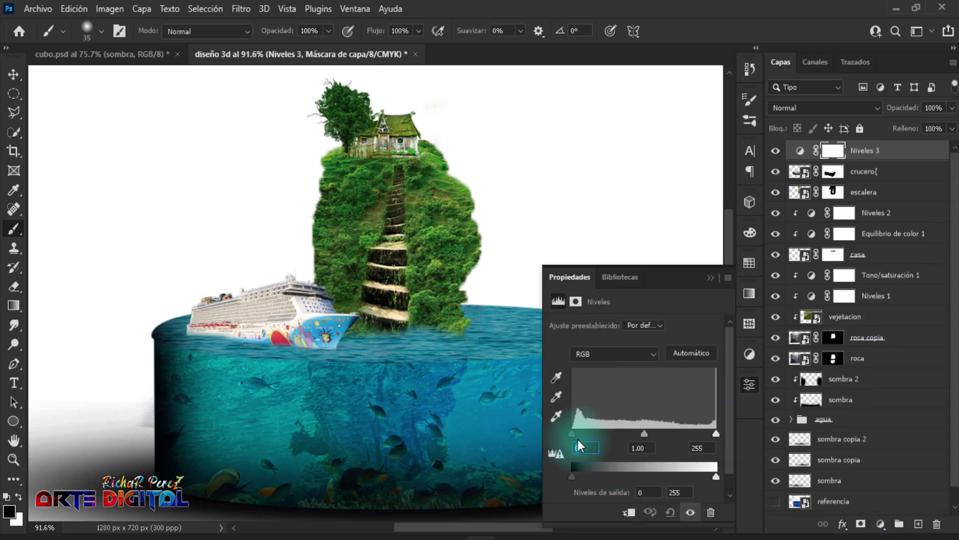
type("49")
key("Return")
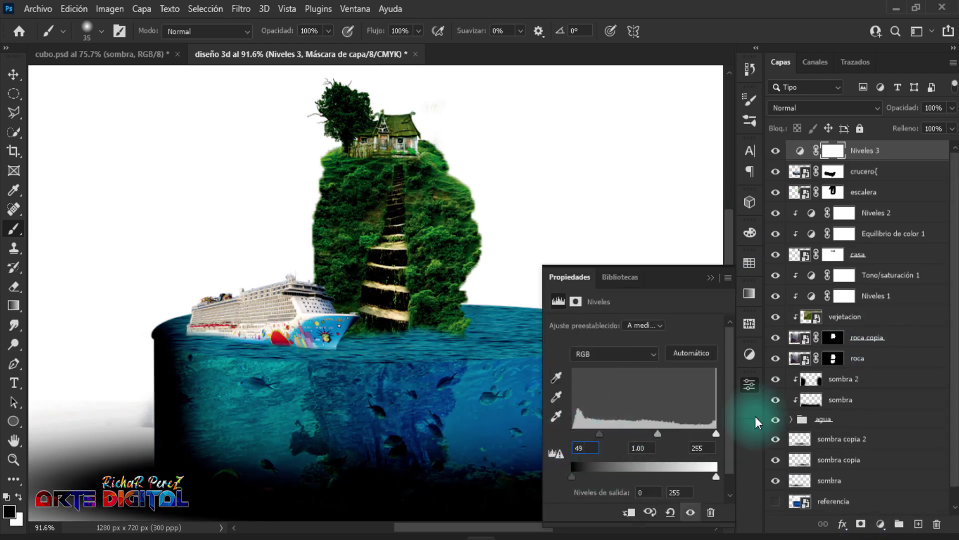
left_click(628, 513)
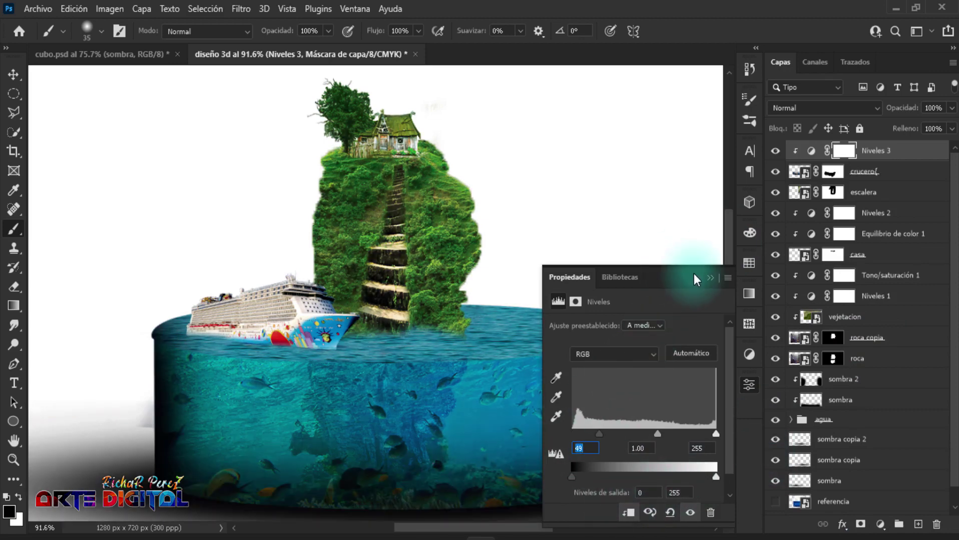
left_click(707, 277)
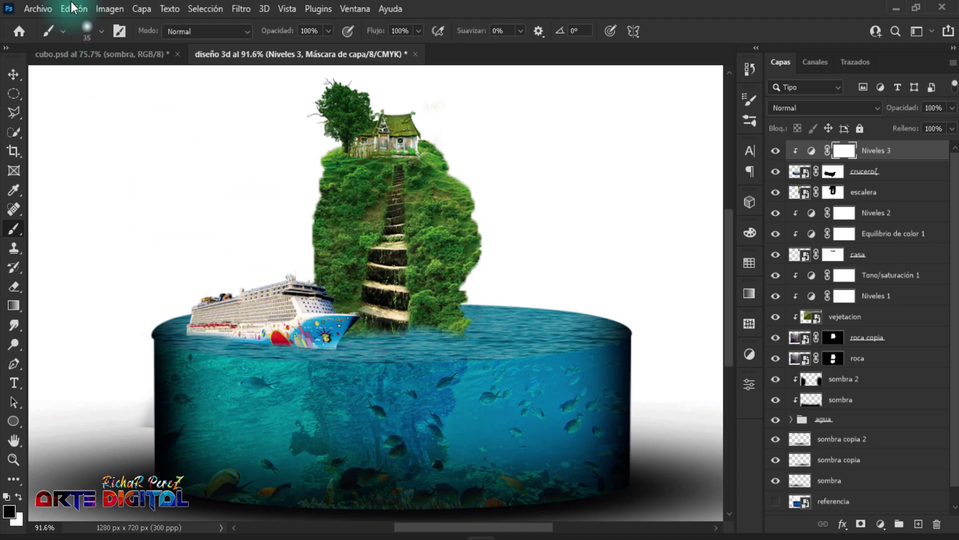
Step: Place the windsurfing photo as an embedded layer, scaled to about 40% and shifted up-right over the scene
left_click(38, 9)
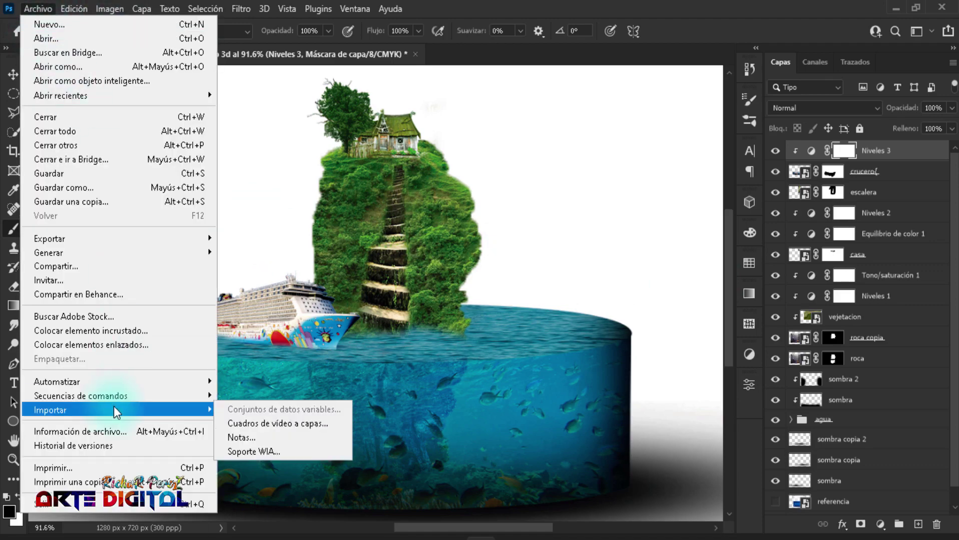
left_click(126, 331)
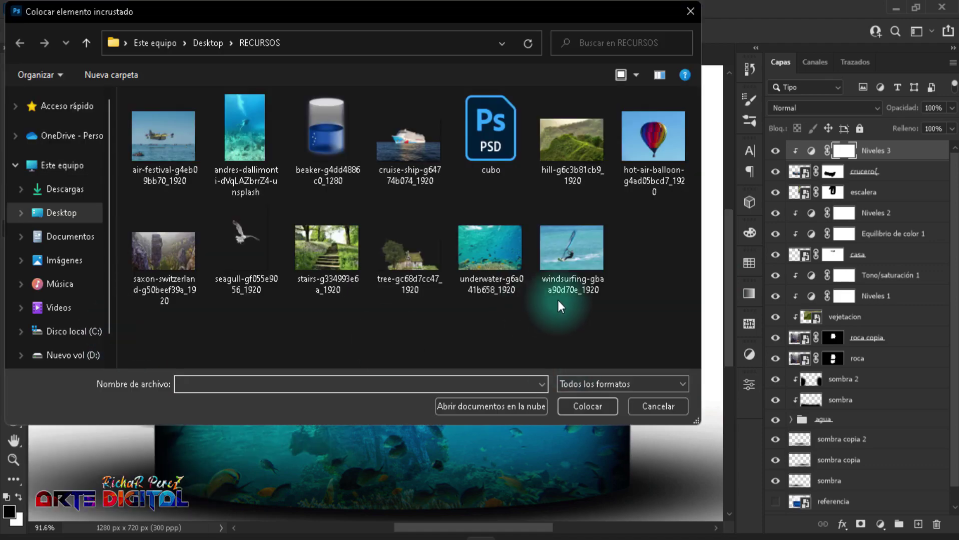
left_click(586, 405)
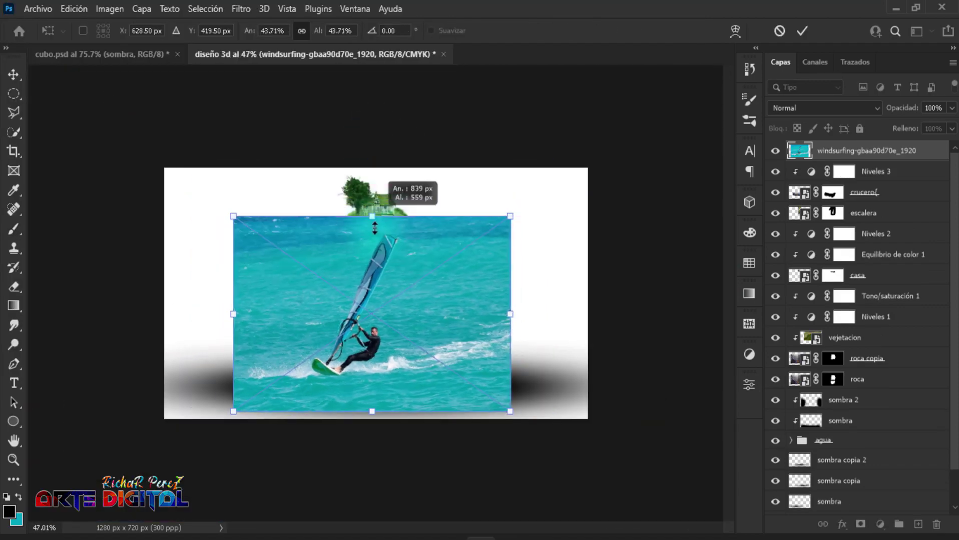
left_click_drag(373, 162, 373, 233)
key("ctrl+0")
left_click_drag(473, 314, 507, 270)
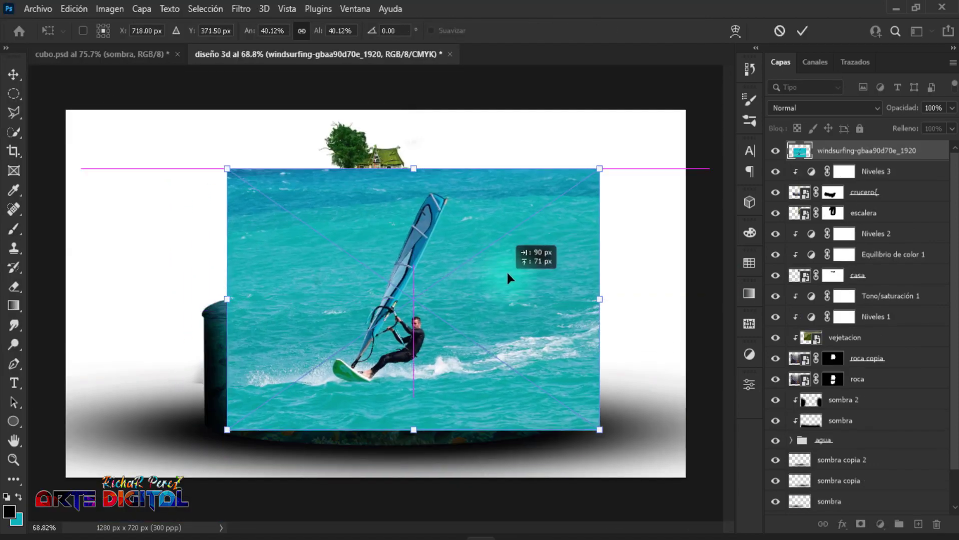
key("Return")
key("b")
scroll(285, 287, "up", 2)
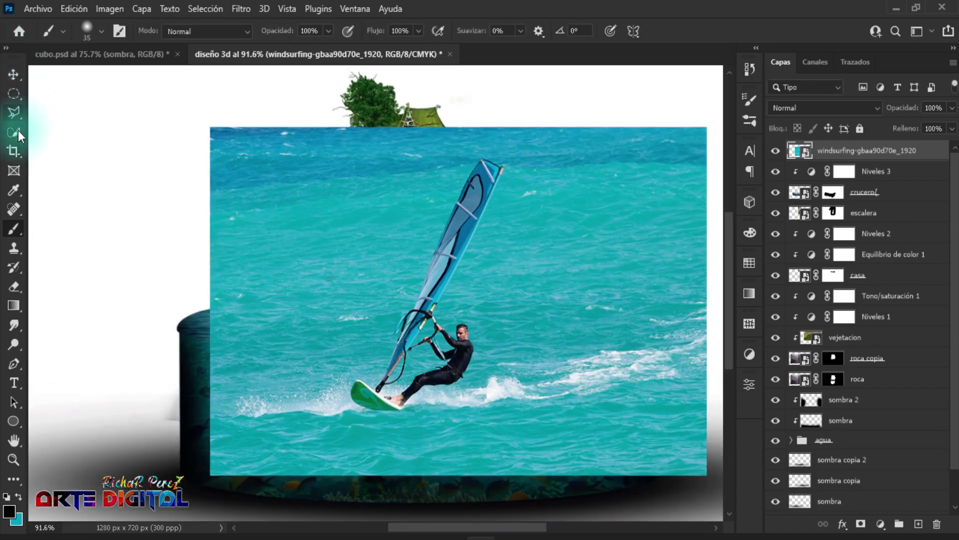
Step: Select the windsurfer and his sail with the Object Selection tool
left_click(13, 135)
left_click(50, 133)
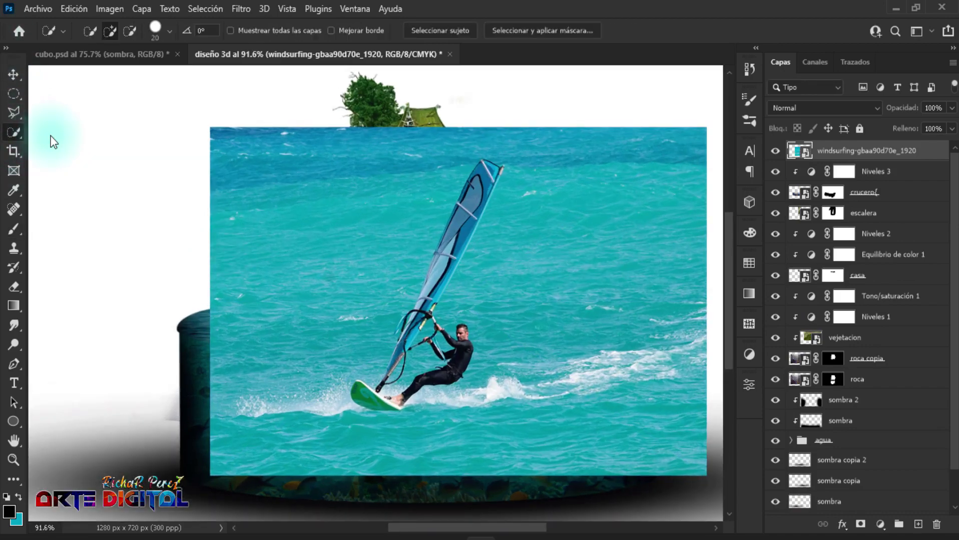
mouse_move(267, 156)
left_mouse_down()
mouse_move(604, 418)
mouse_move(595, 417)
left_mouse_up()
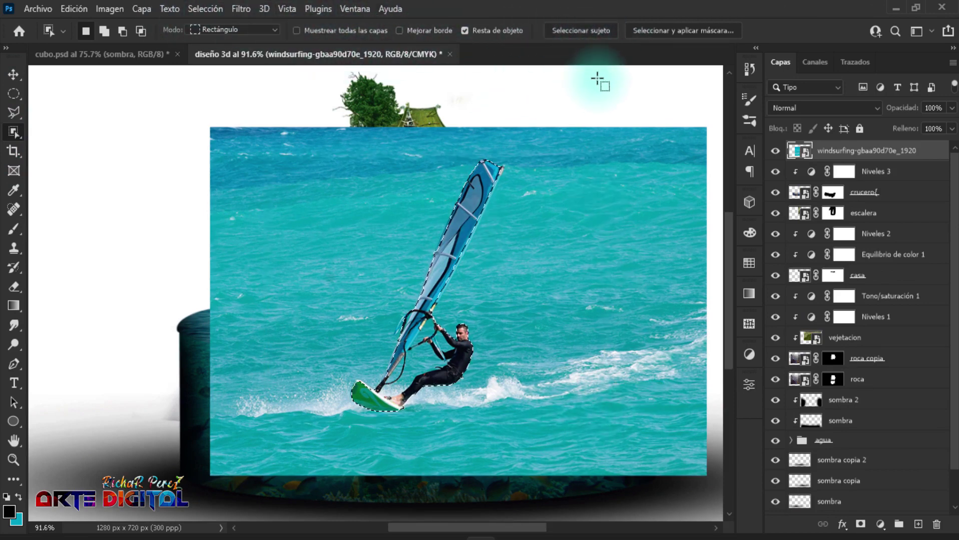
left_click(588, 33)
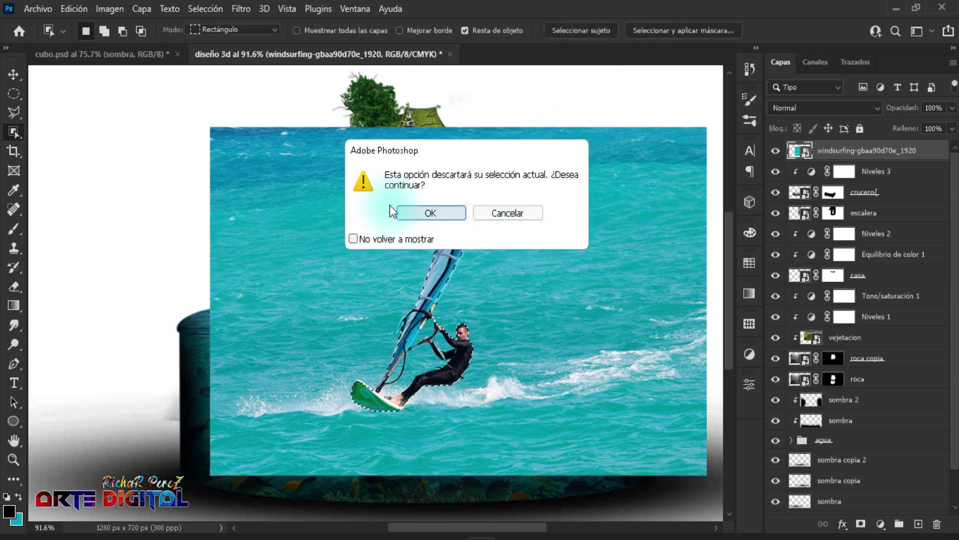
left_click(458, 216)
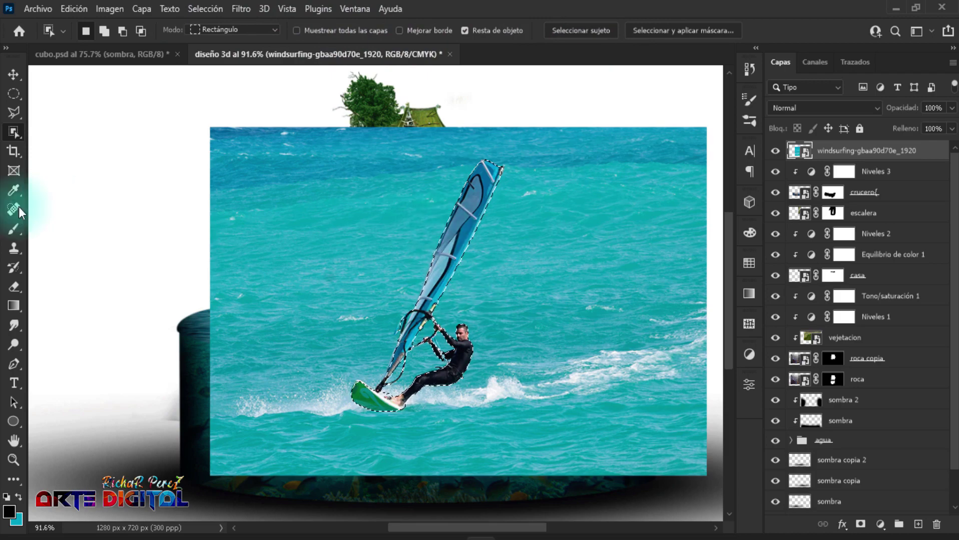
scroll(345, 231, "up", 2)
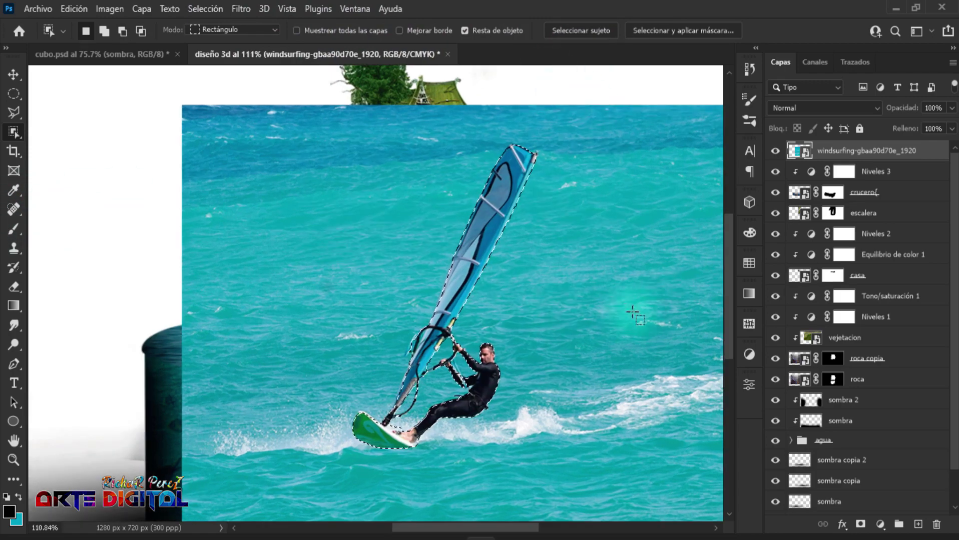
Step: Mask the photo to the windsurfer, rename the layer surfista, and shrink him to about 38%
left_click(860, 524)
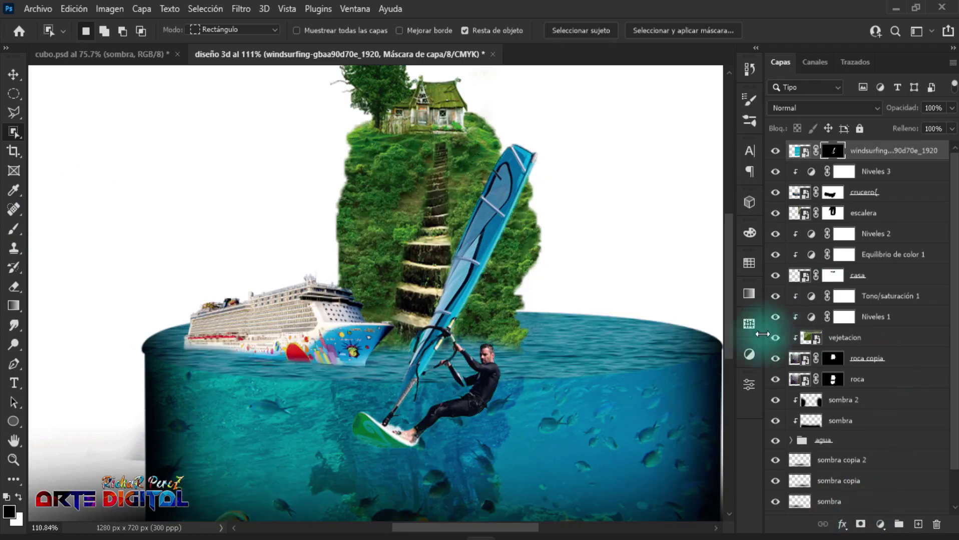
double_click(870, 151)
type("surfista")
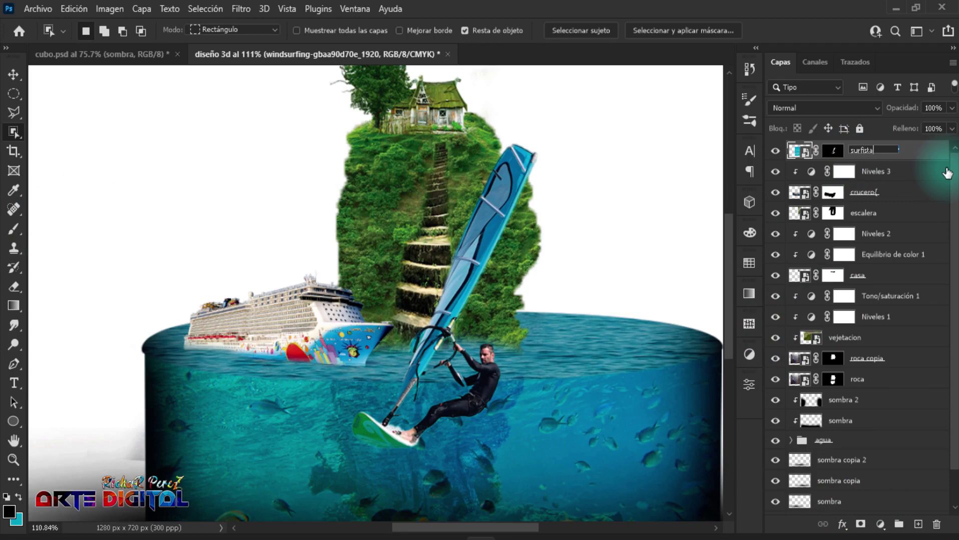
key("ctrl+t")
key("ctrl+0")
left_click_drag(458, 302, 552, 250)
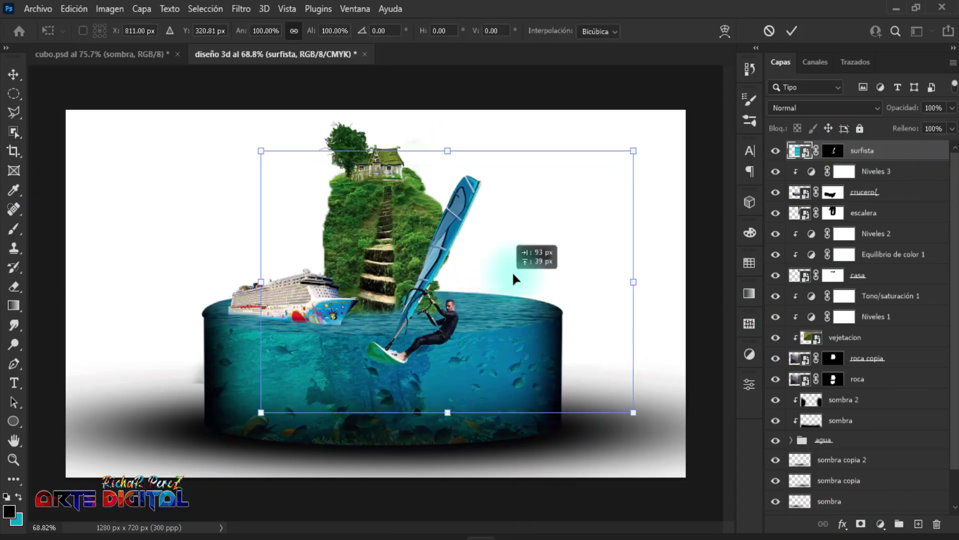
left_click_drag(699, 243, 580, 245)
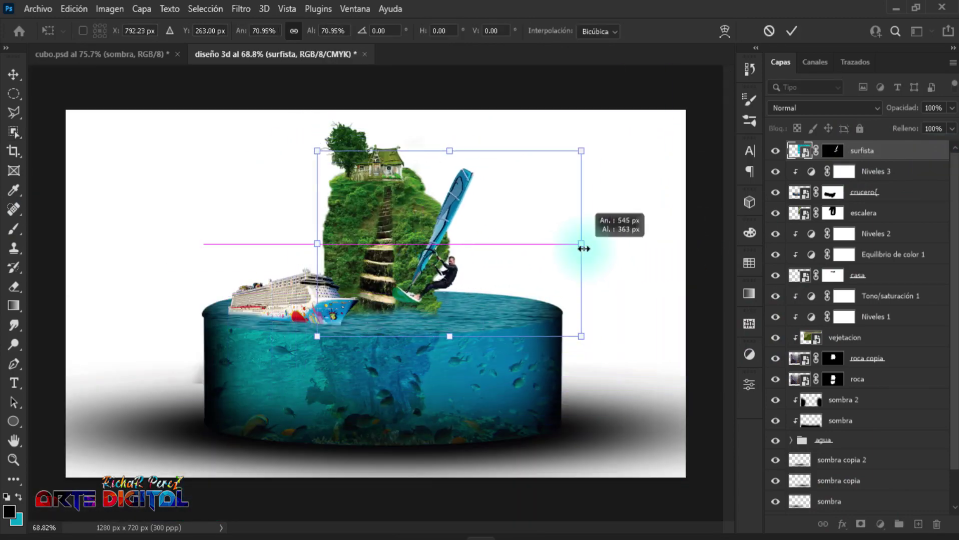
left_click_drag(497, 270, 588, 287)
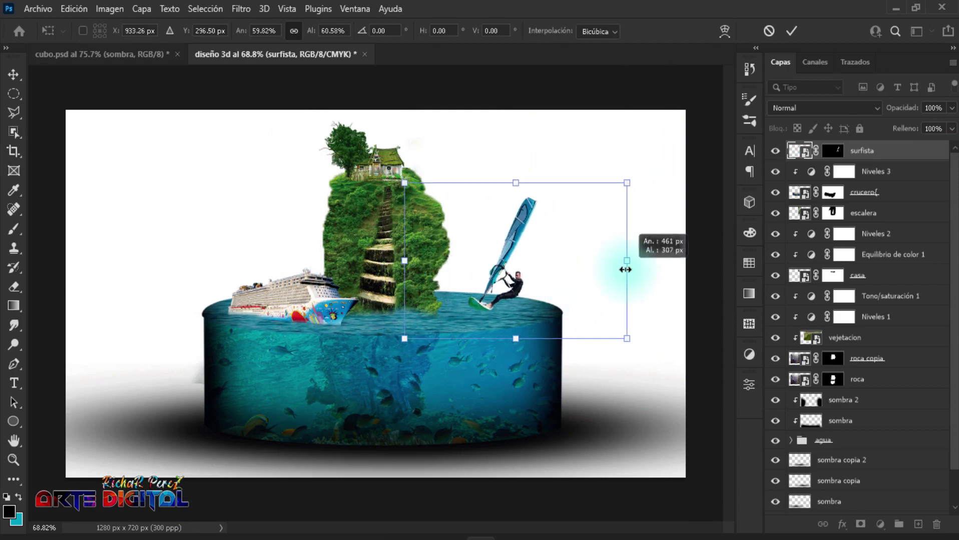
mouse_move(668, 261)
left_mouse_down()
mouse_move(545, 271)
mouse_move(536, 301)
left_mouse_up()
Step: Tilt the surfer about 9° and set him on the water right of the island
scroll(536, 301, "up", 2)
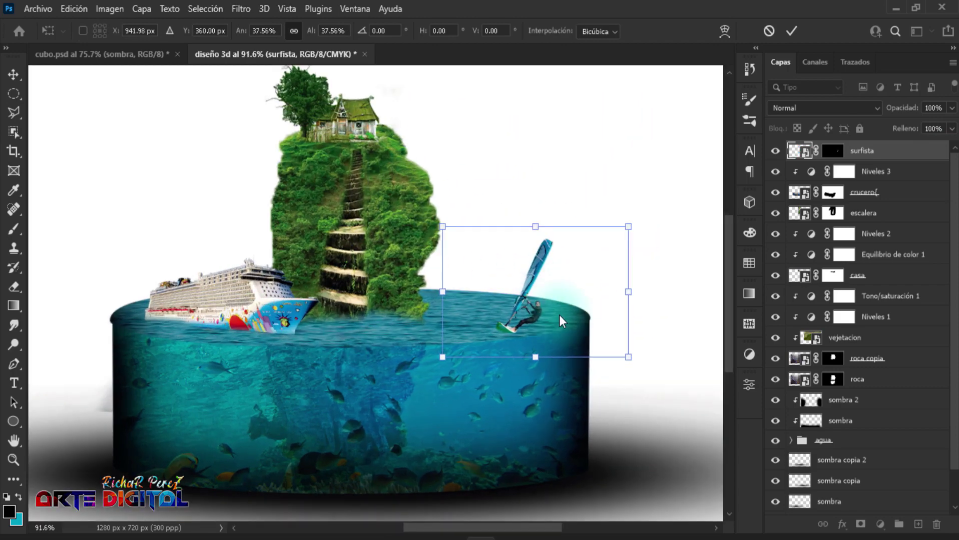
left_click_drag(657, 389, 661, 368)
left_click_drag(605, 310, 610, 301)
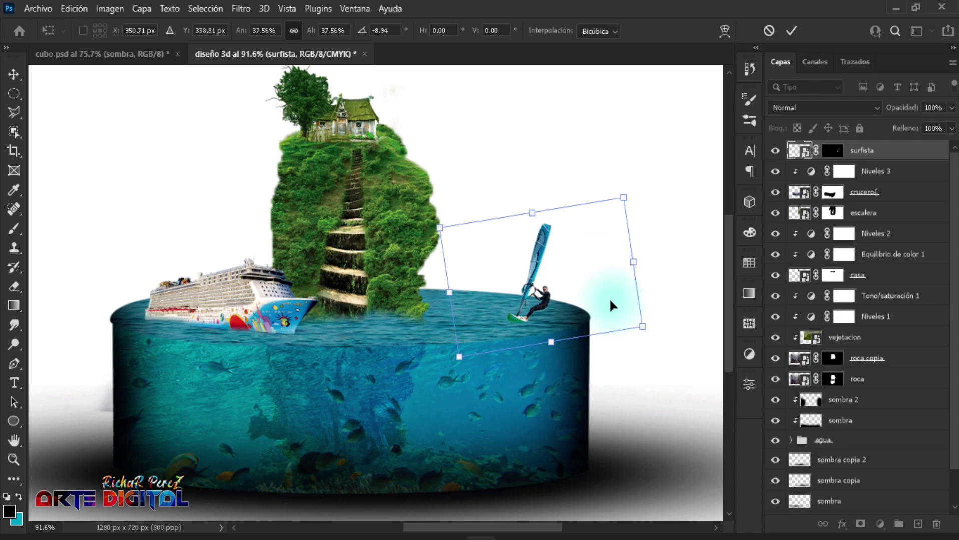
key("Return")
key("w")
key("ctrl+0")
scroll(626, 275, "up", 2)
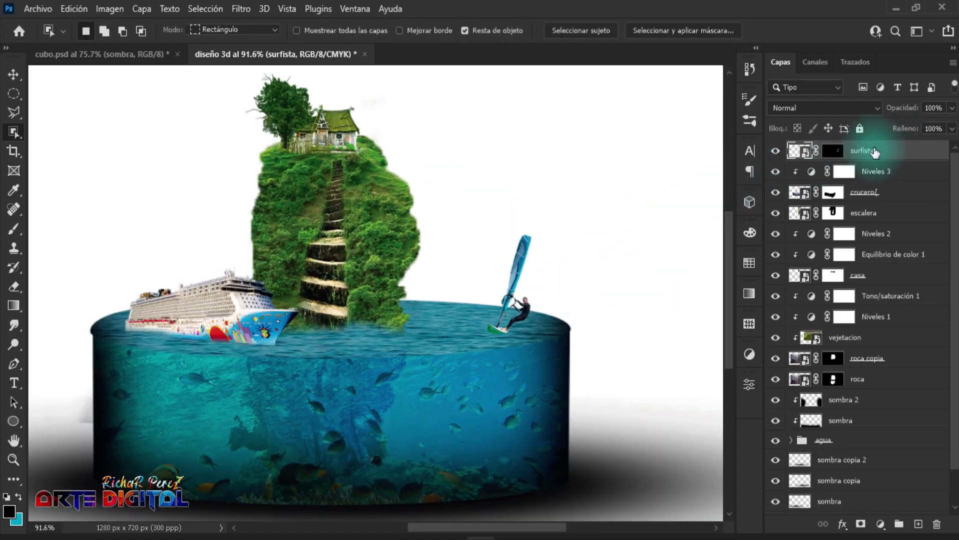
Step: Add a Levels adjustment clipped to surfista with output white lowered to 223
left_click(880, 525)
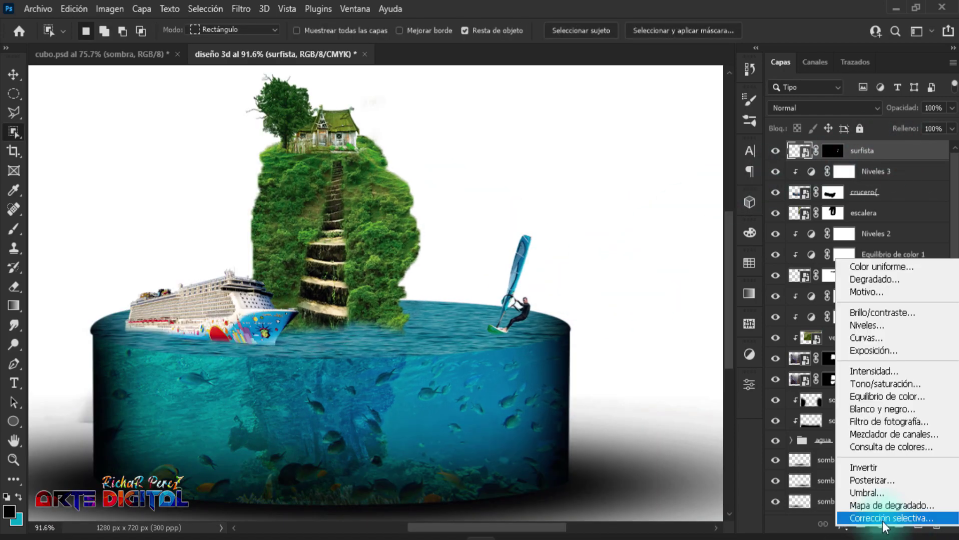
left_click(873, 328)
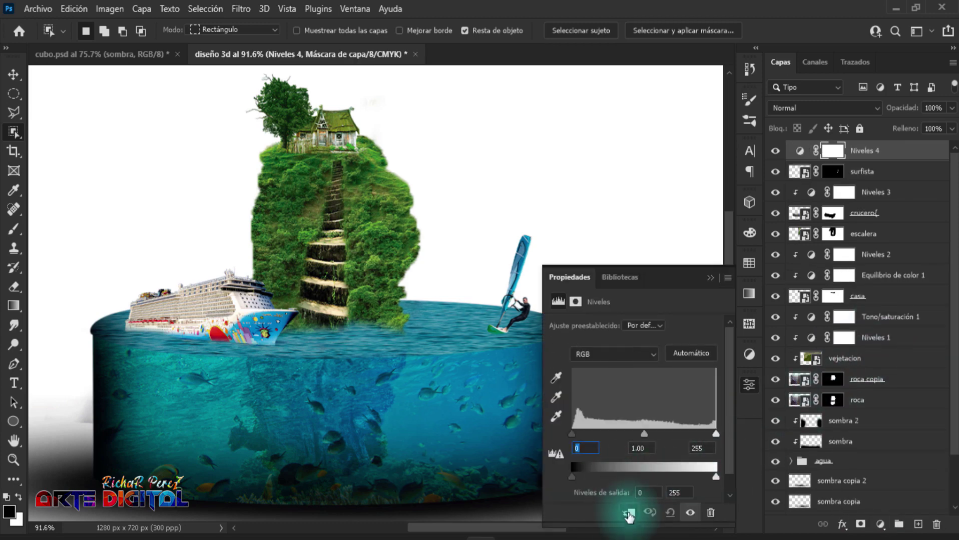
left_click(687, 492)
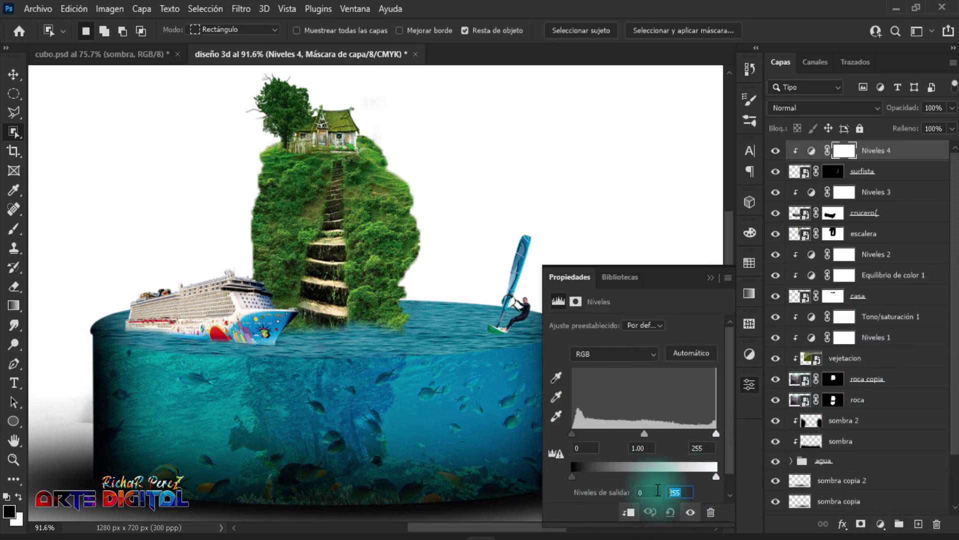
type("223")
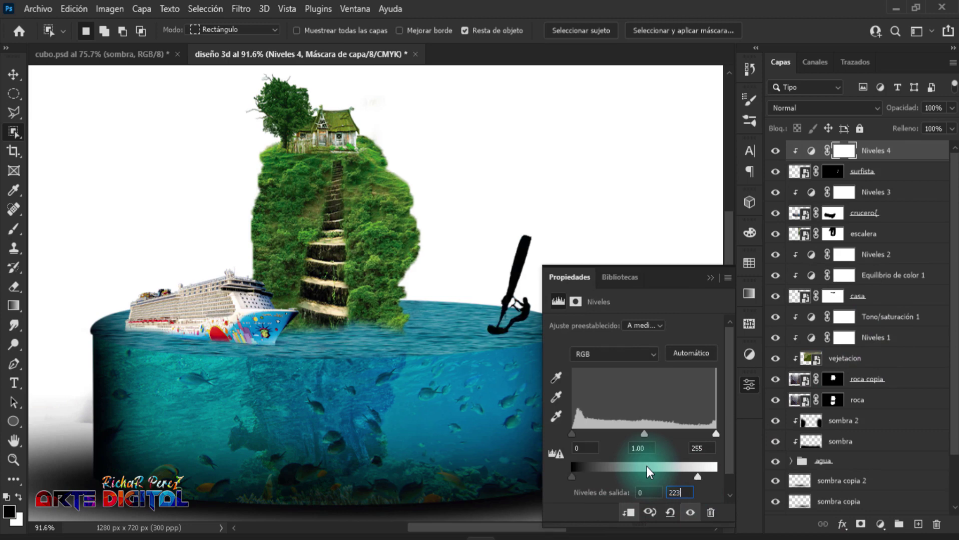
left_click(710, 278)
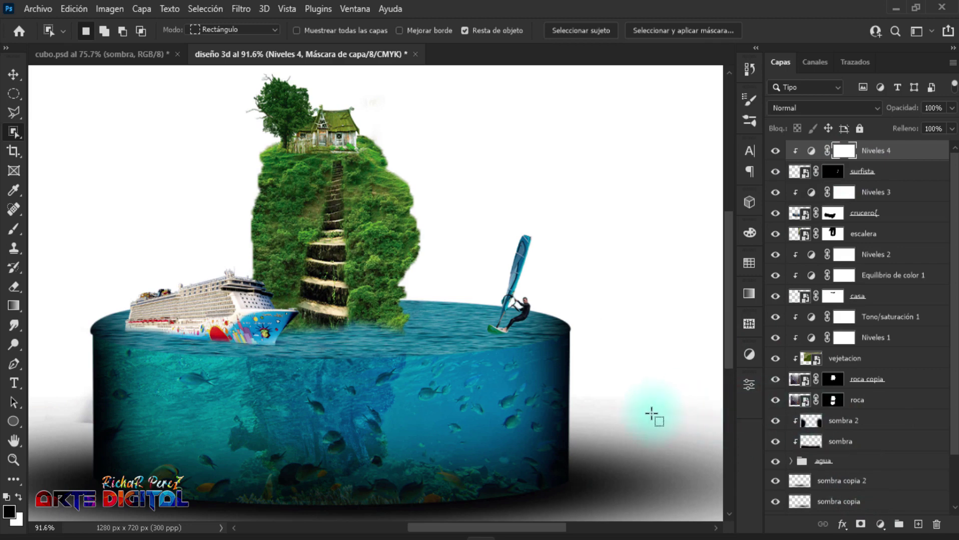
Step: Add a Gradient Fill layer above the Fondo background, starting from a blue preset
scroll(653, 416, "down", 2)
scroll(653, 415, "down", 2)
scroll(901, 420, "down", 3)
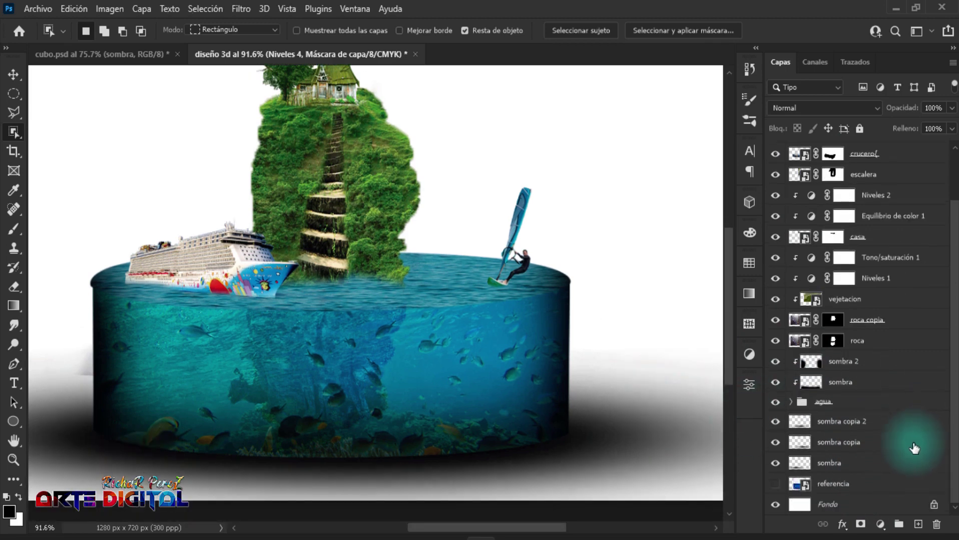
left_click(878, 506)
left_click(880, 524)
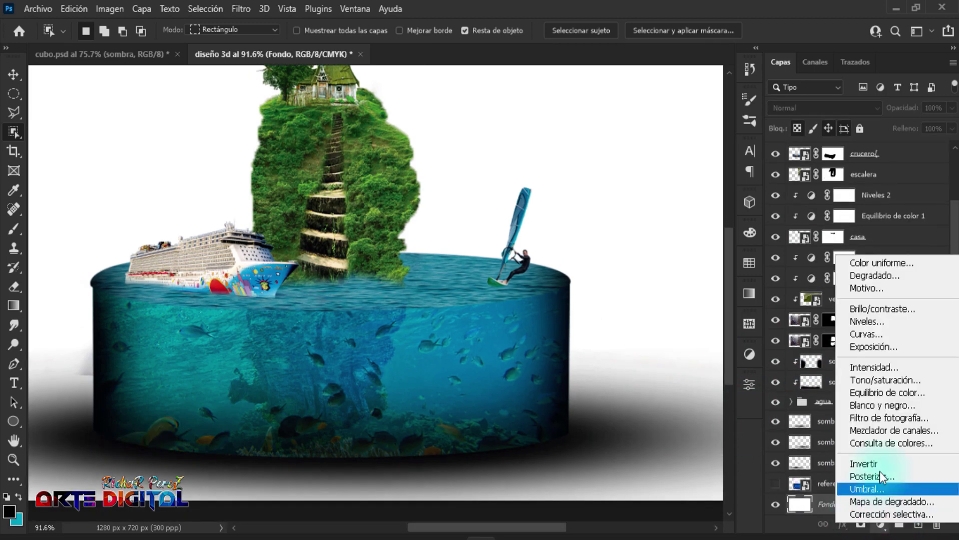
left_click(890, 276)
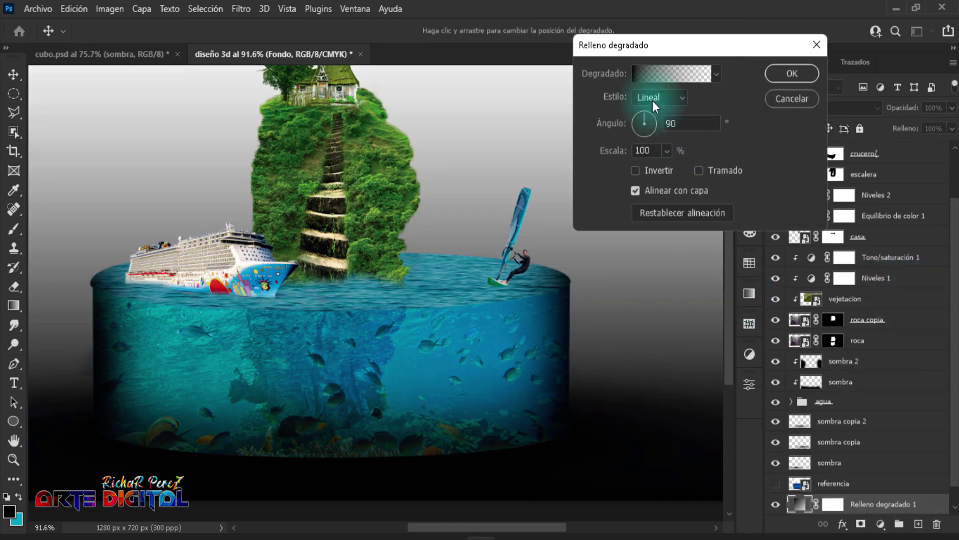
left_click(657, 75)
left_click(459, 81)
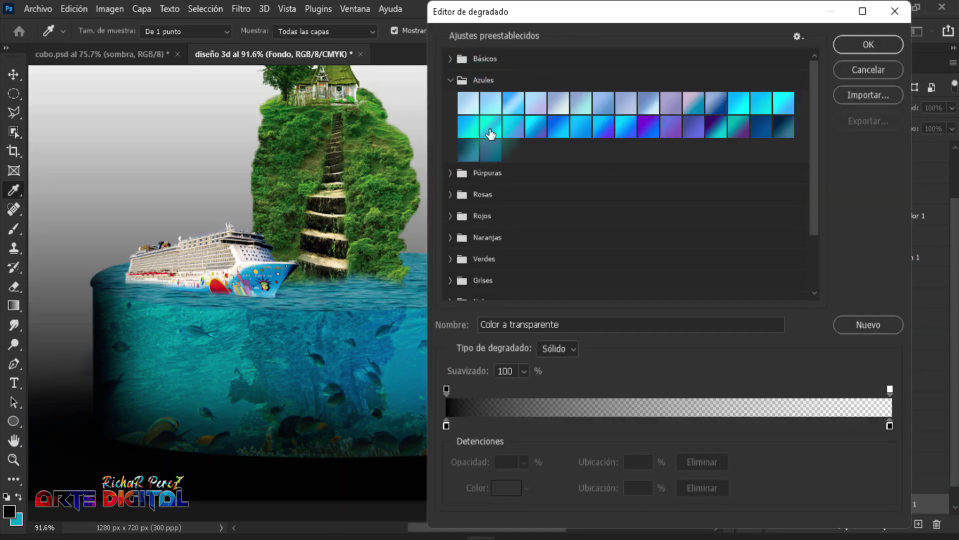
left_click(517, 109)
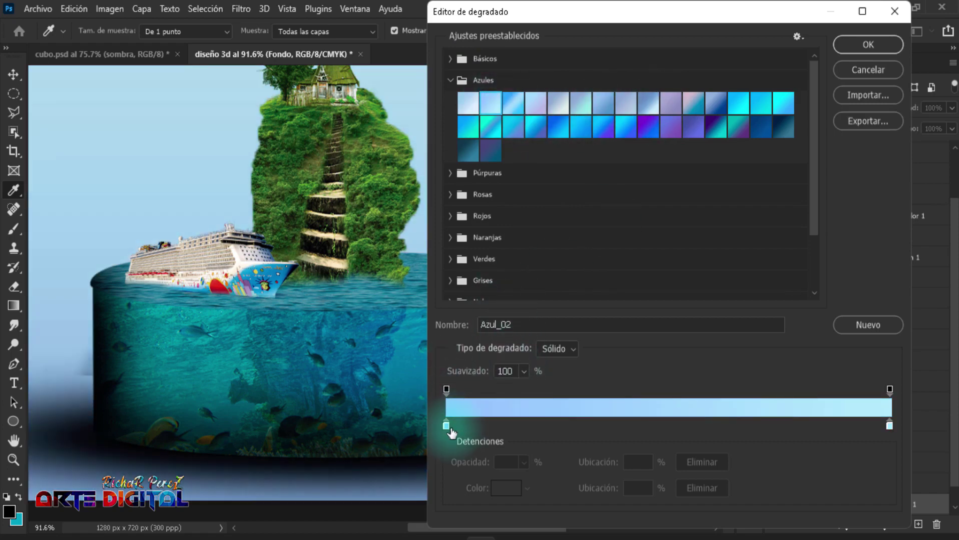
Step: Set the gradient's left colour stop to pale blue #dcedfe
left_click(445, 427)
left_click(445, 426)
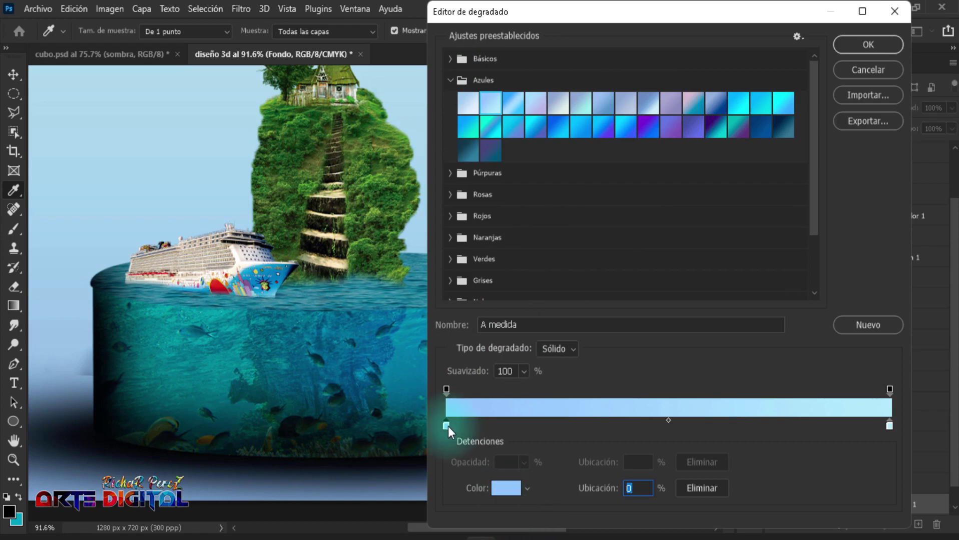
left_click(507, 488)
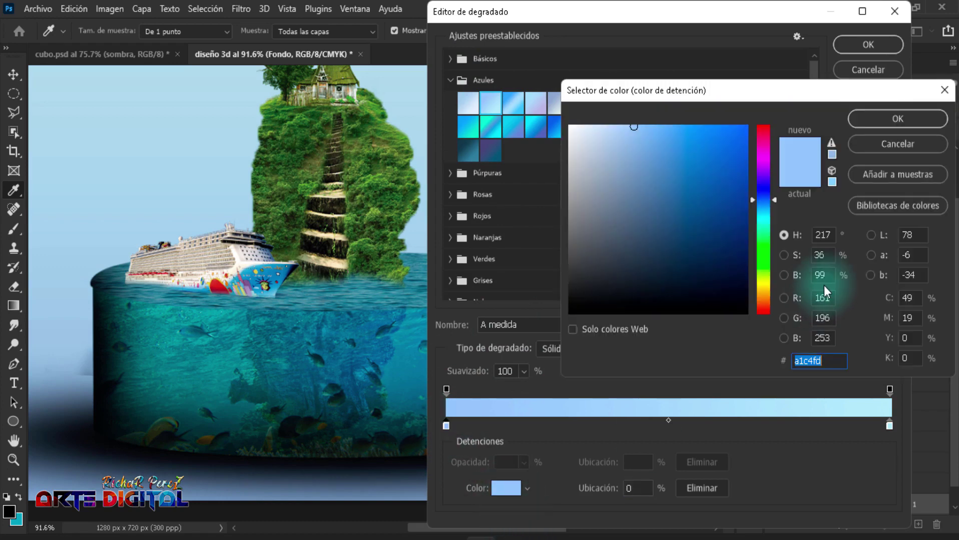
type("d")
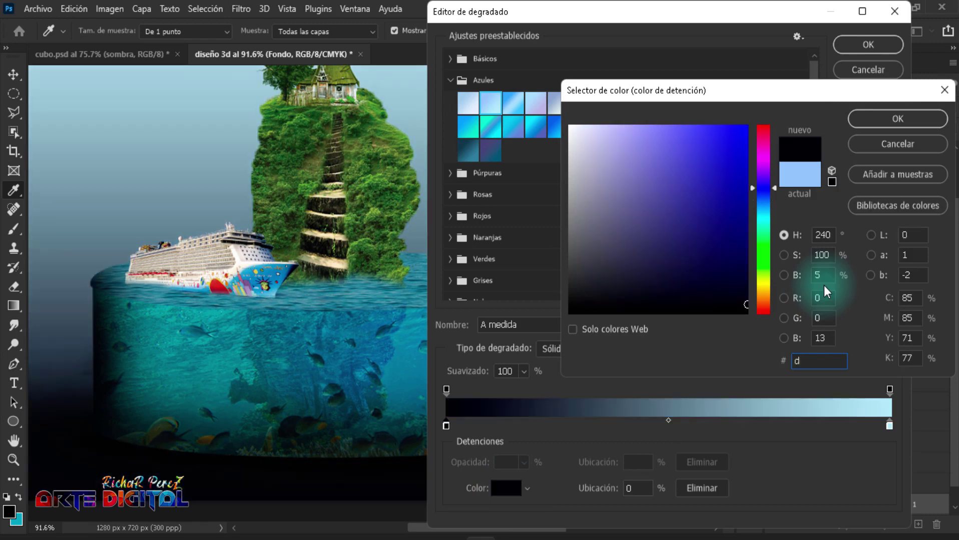
type("ce")
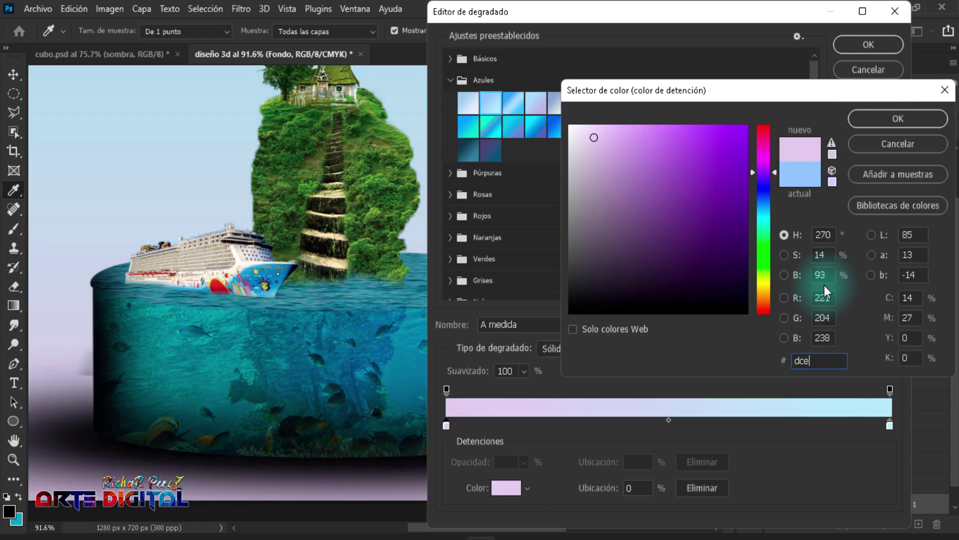
type("dfe")
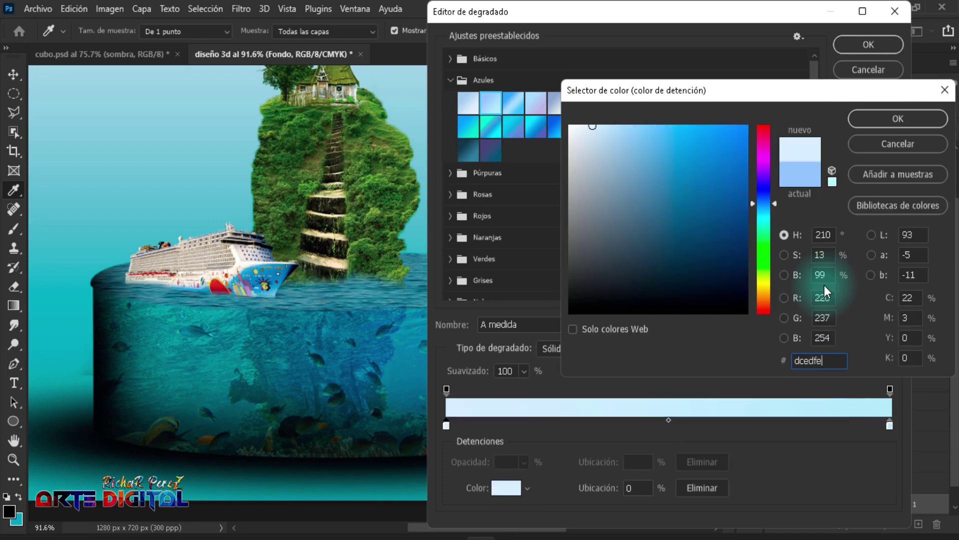
left_click(898, 119)
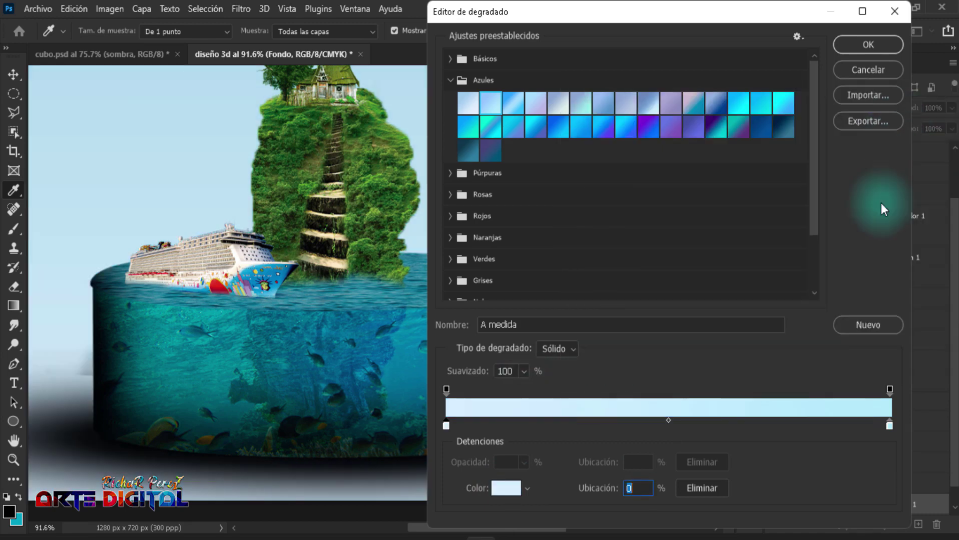
Step: Set the right stop to #4285ec and apply the linear 90° sky gradient
left_click(890, 427)
left_click(506, 488)
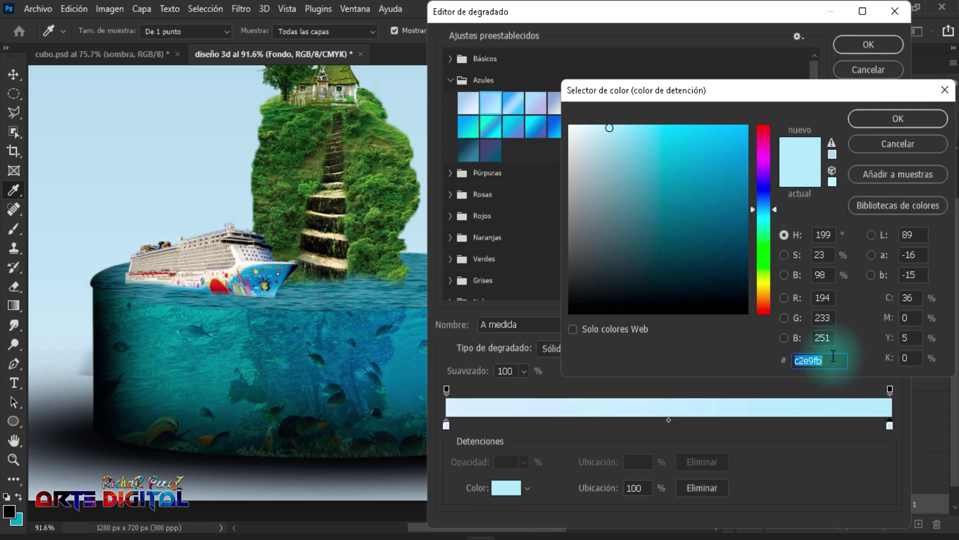
type("42")
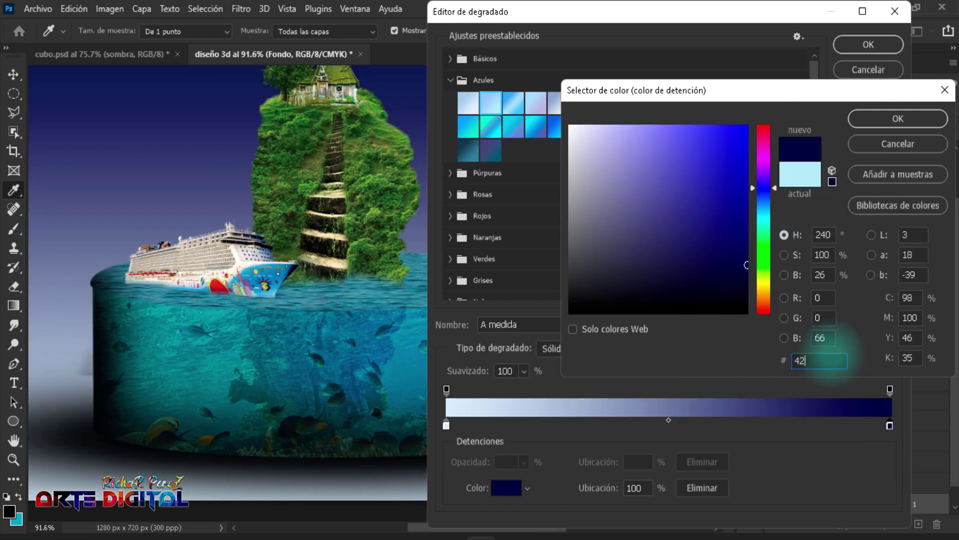
type("8")
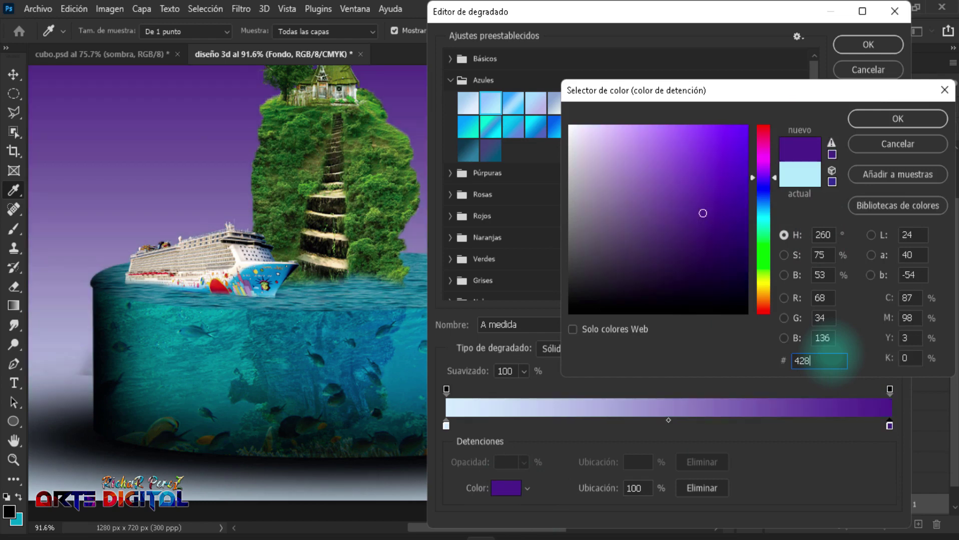
type("5e")
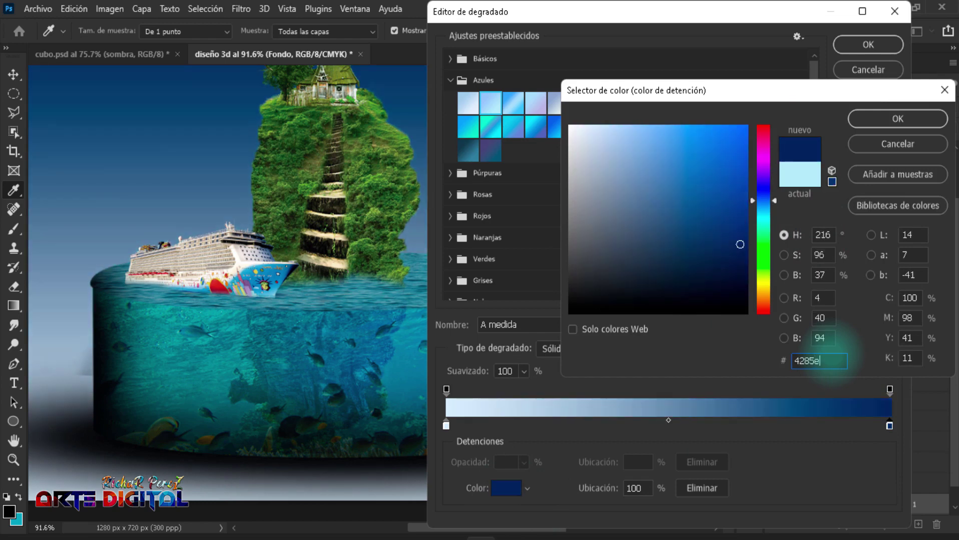
type("c")
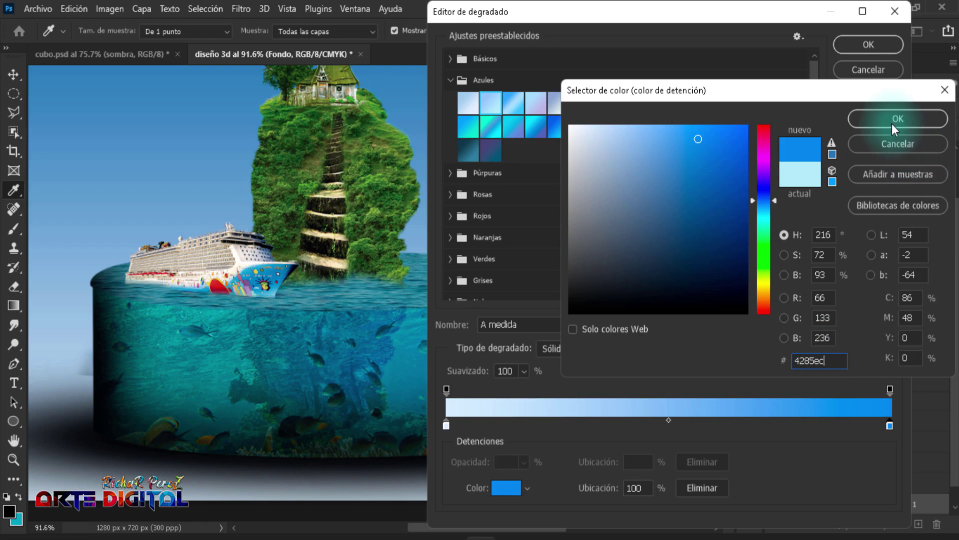
left_click(891, 123)
left_click(886, 44)
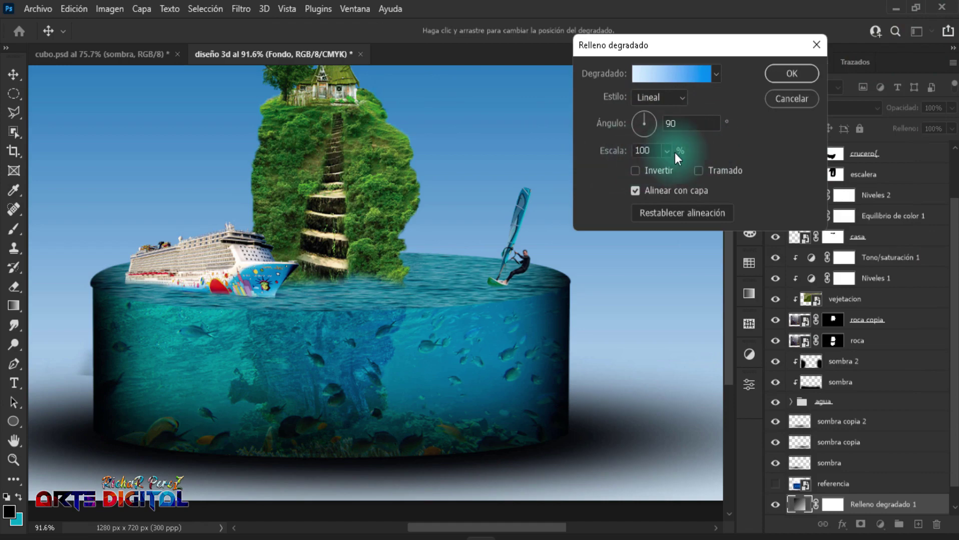
left_click(786, 75)
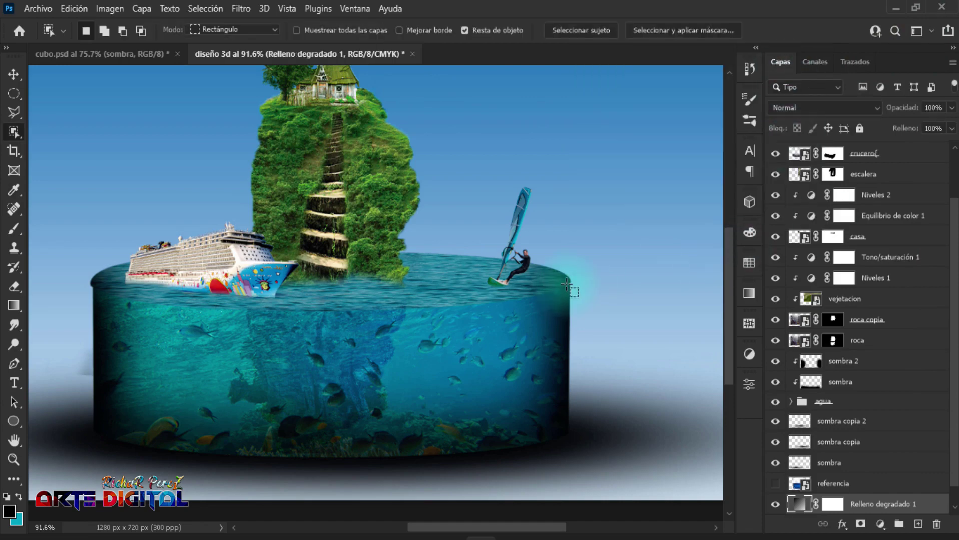
scroll(564, 282, "down", 2)
scroll(508, 295, "up", 1)
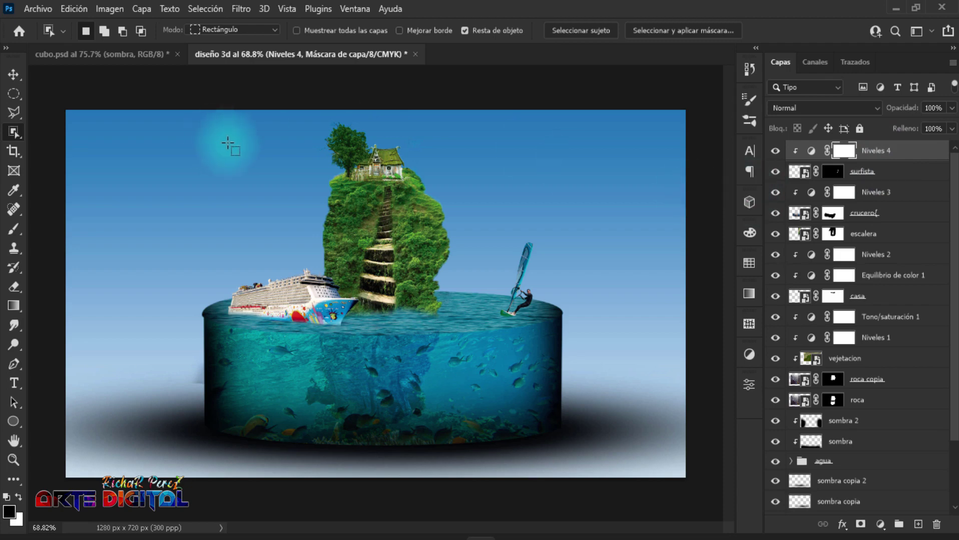
Step: Place the hot-air balloon photo into the composite as an embedded layer
left_click(33, 9)
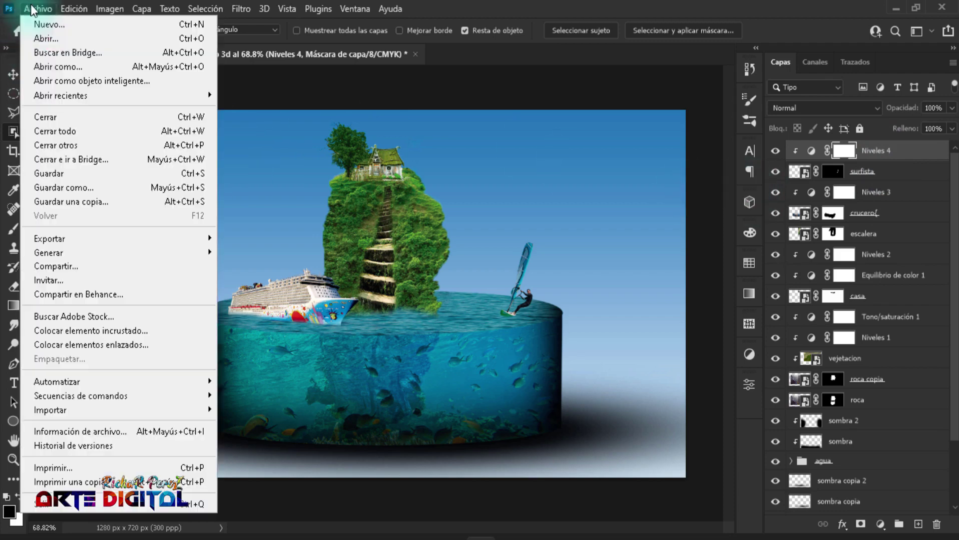
left_click(74, 331)
left_click(675, 191)
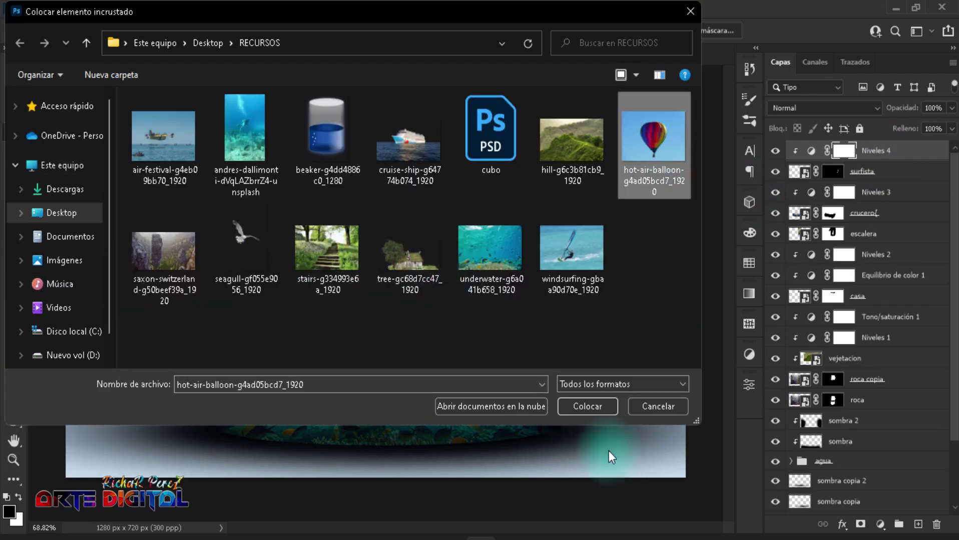
left_click(594, 405)
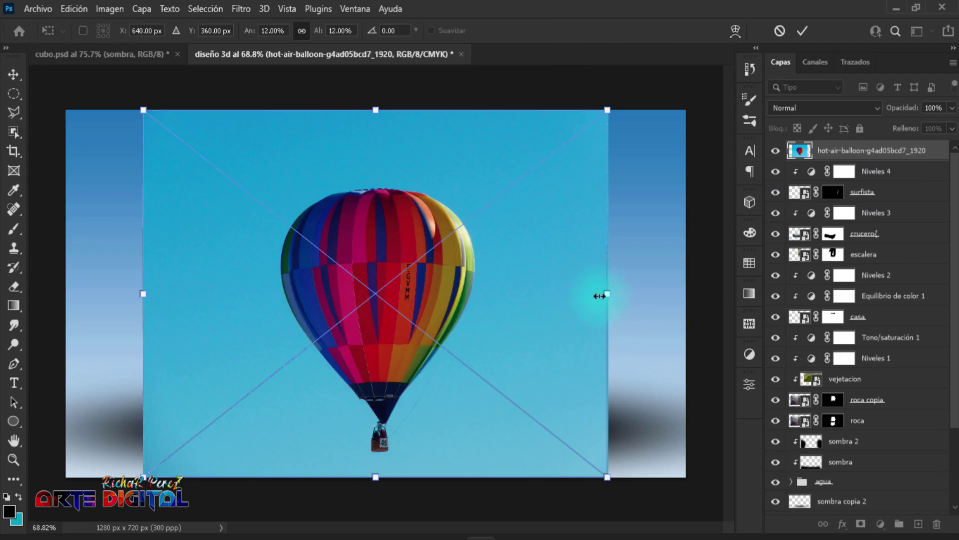
left_click_drag(599, 296, 466, 313)
key("w")
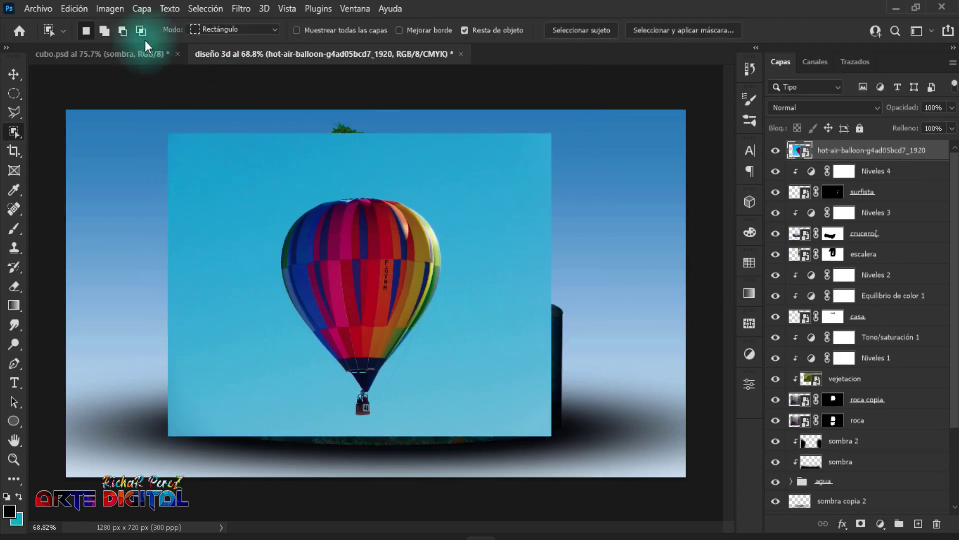
Step: Mask the layer to just the balloon and shrink it into the upper-left sky
right_click(15, 135)
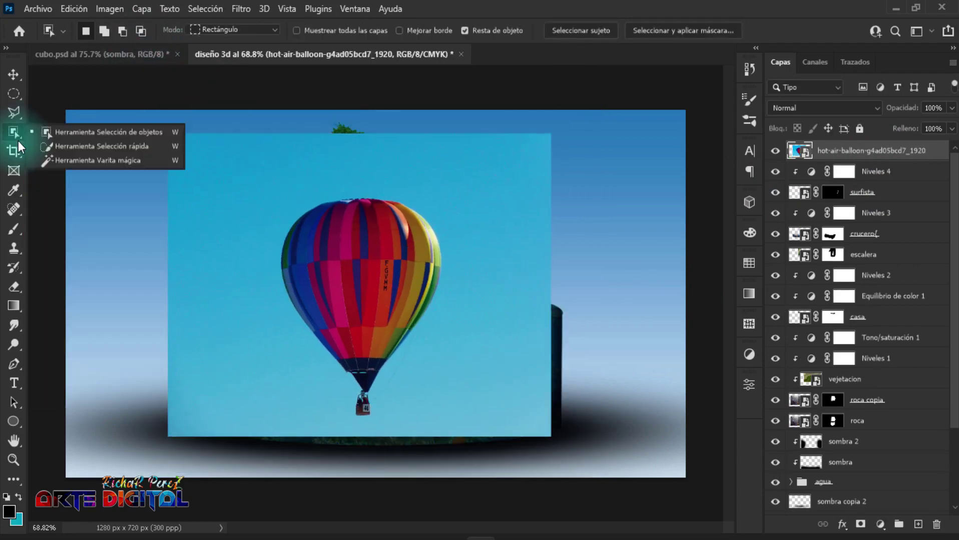
left_click(52, 133)
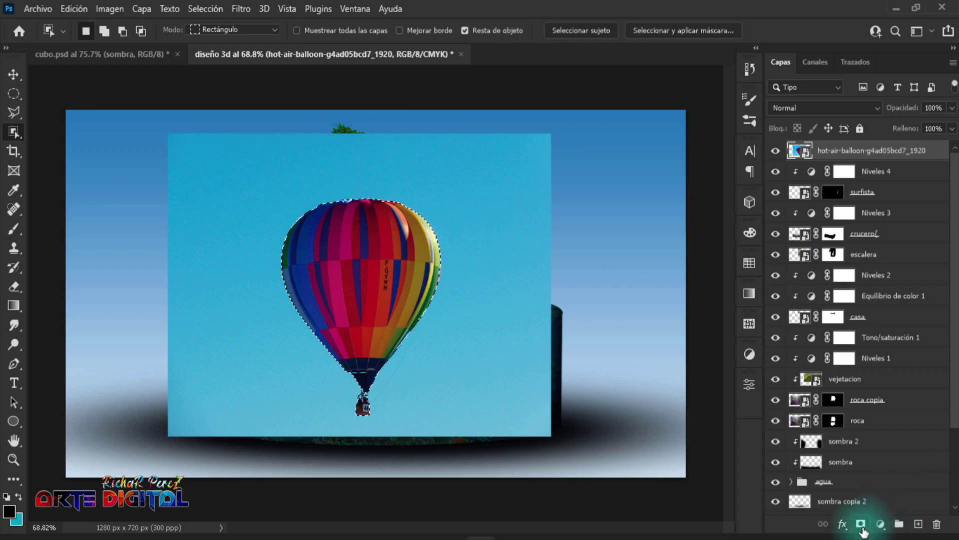
left_click(861, 524)
key("ctrl+t")
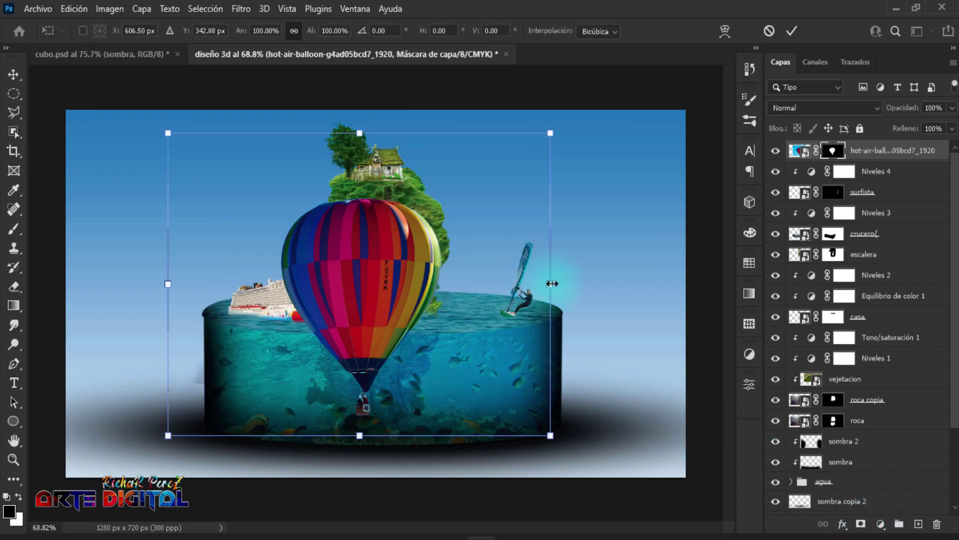
mouse_move(550, 284)
left_mouse_down()
mouse_move(494, 282)
mouse_move(238, 201)
mouse_move(270, 206)
mouse_move(255, 213)
left_mouse_up()
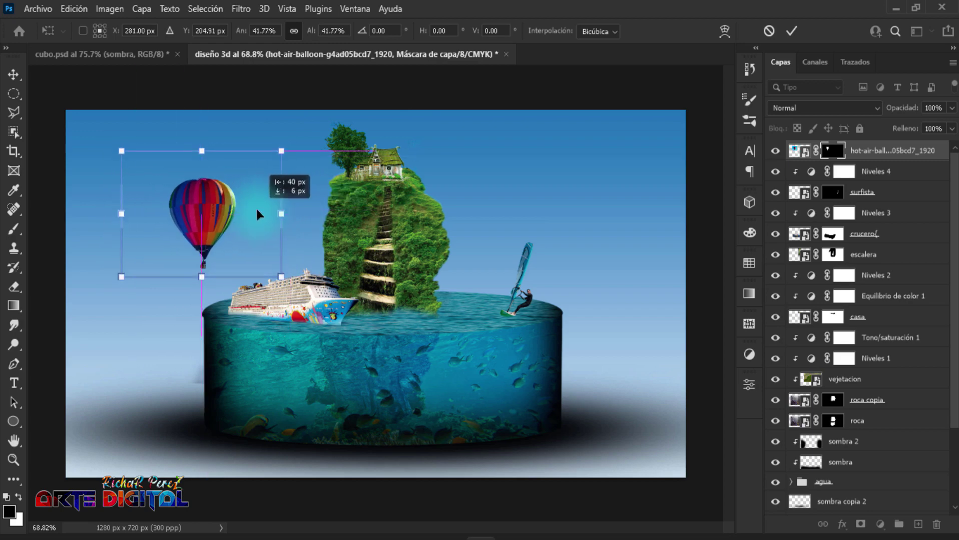
key("Return")
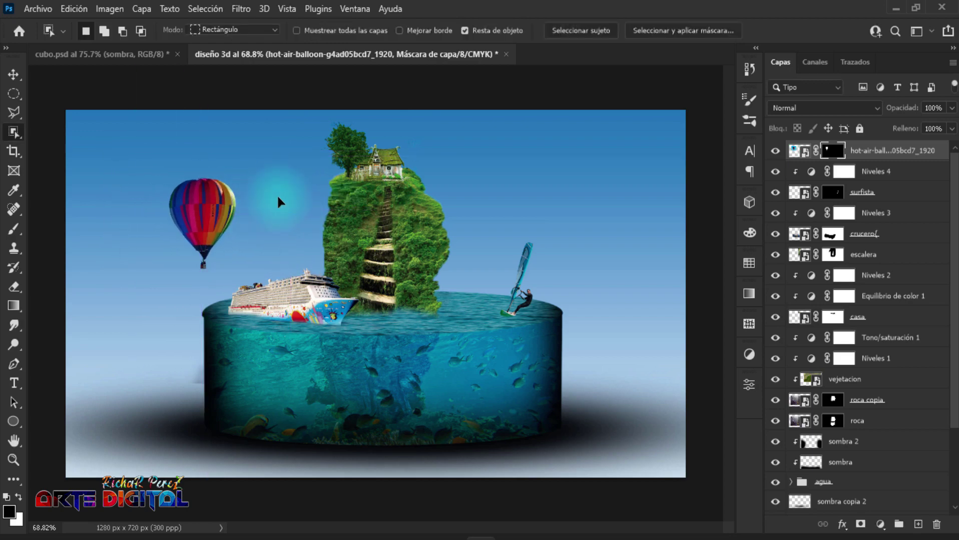
Step: Duplicate the balloon, shrinking the copy to about 48% at upper right
key("ctrl+j")
key("ctrl+t")
mouse_move(293, 211)
left_mouse_down()
mouse_move(359, 232)
mouse_move(642, 172)
left_mouse_up()
left_click_drag(689, 193, 596, 202)
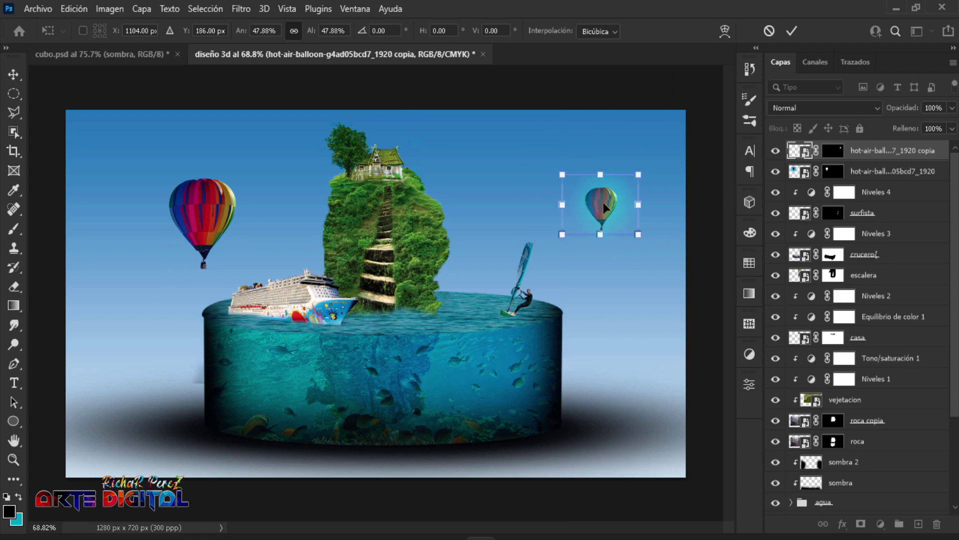
key("Return")
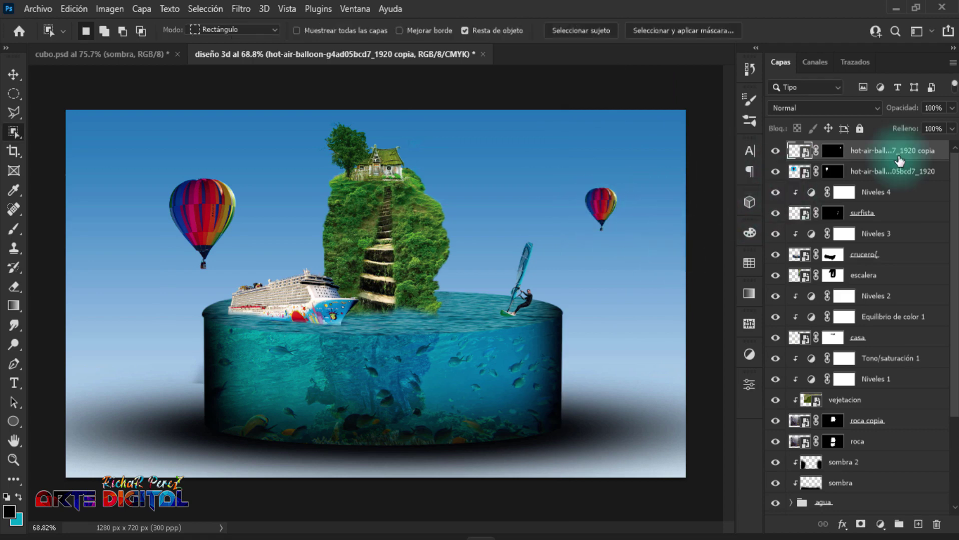
Step: Rename both balloon layers globo
type("globo")
key("Return")
double_click(871, 172)
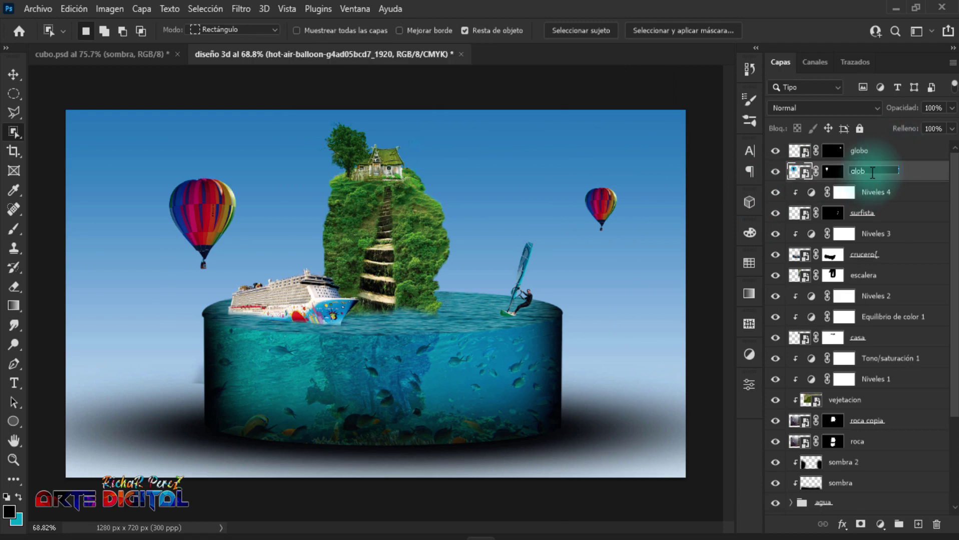
type("o")
key("Return")
scroll(376, 295, "up", 1)
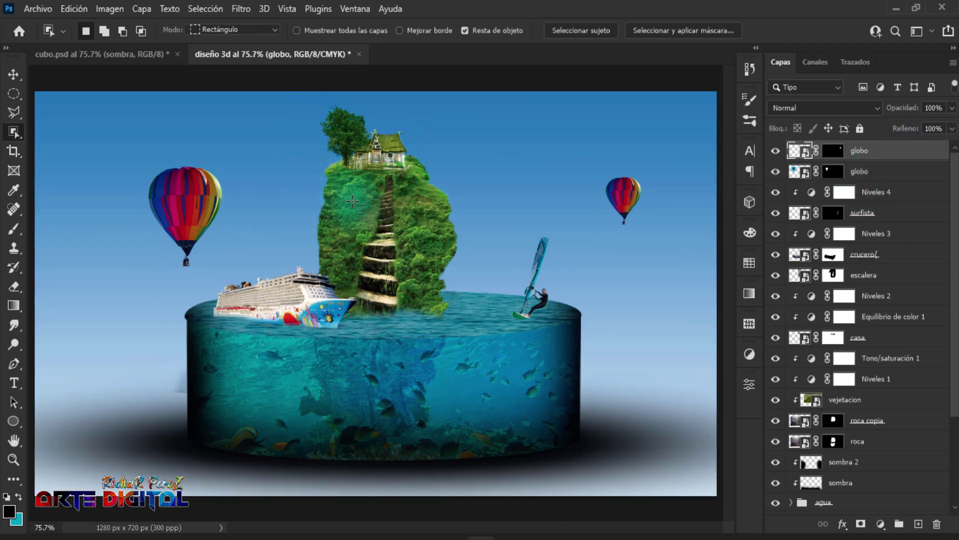
Step: Add a new empty layer named luz above sombra 2
scroll(874, 386, "down", 5)
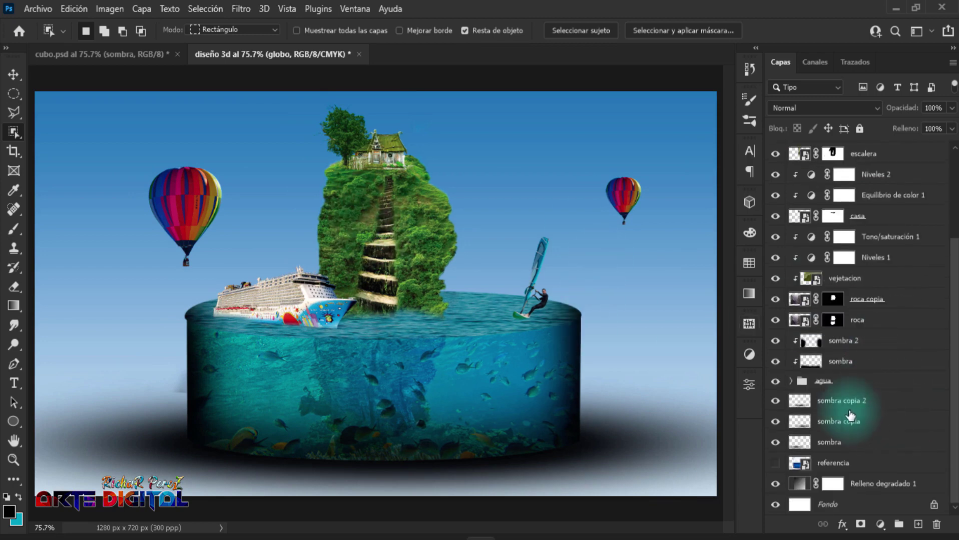
left_click(856, 342)
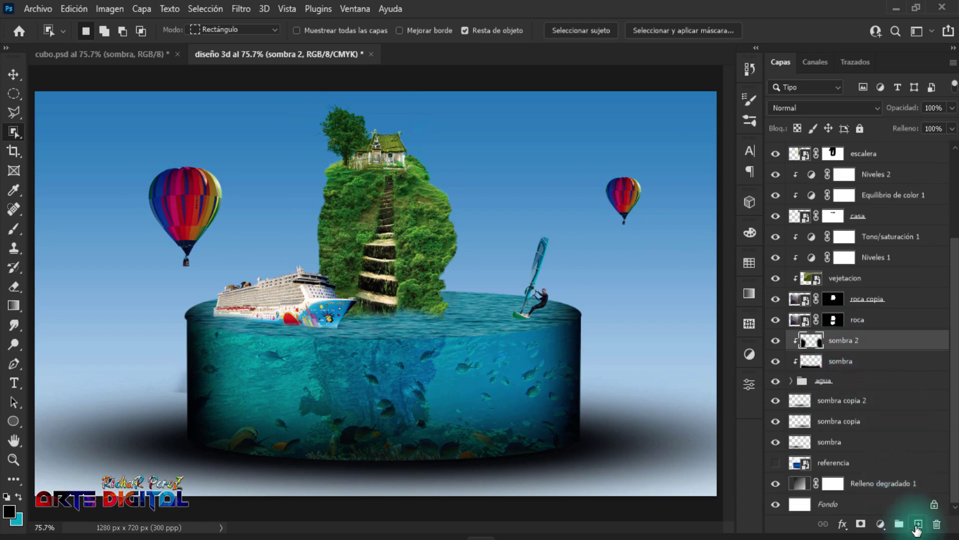
left_click(918, 524)
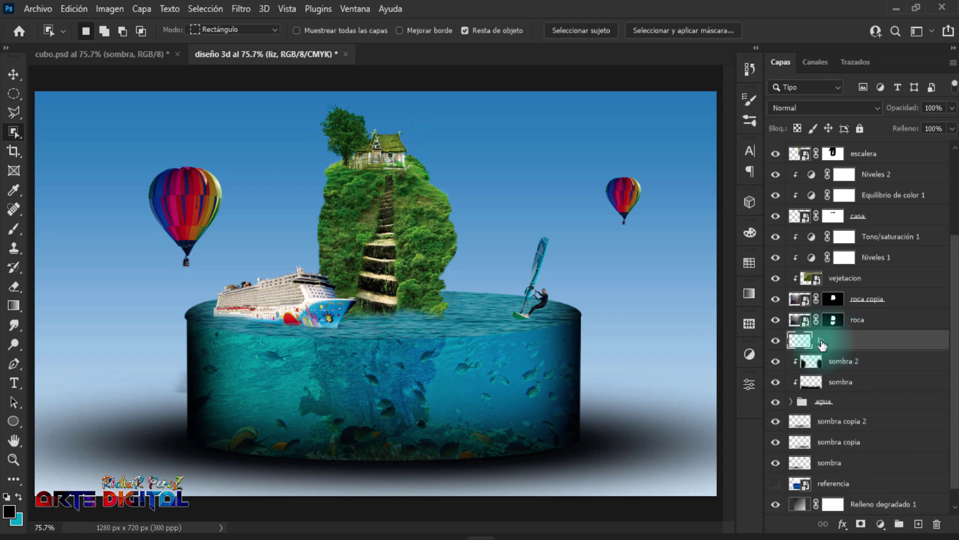
type("liz")
key("Return")
Step: Paint one large soft white (#ffffff) brush glow behind the island
key("b")
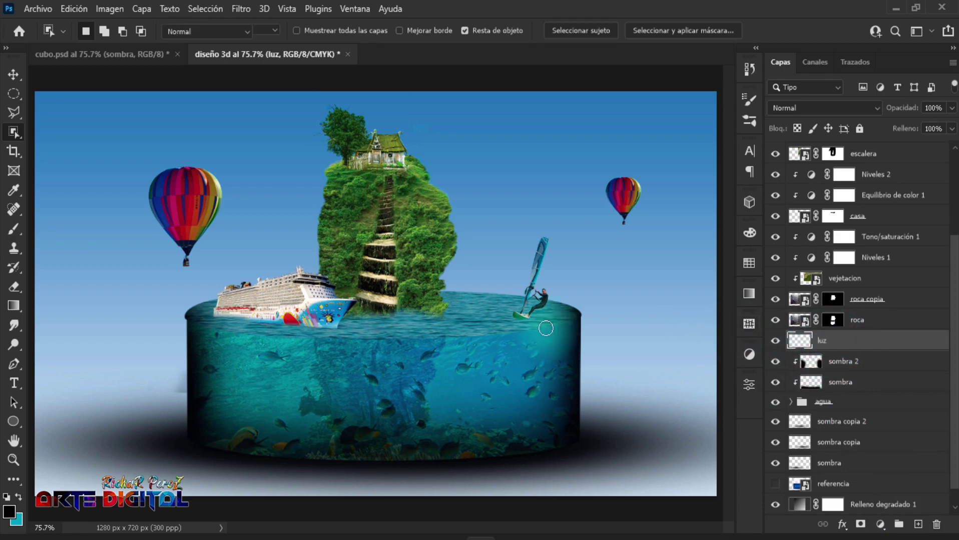
left_click(12, 515)
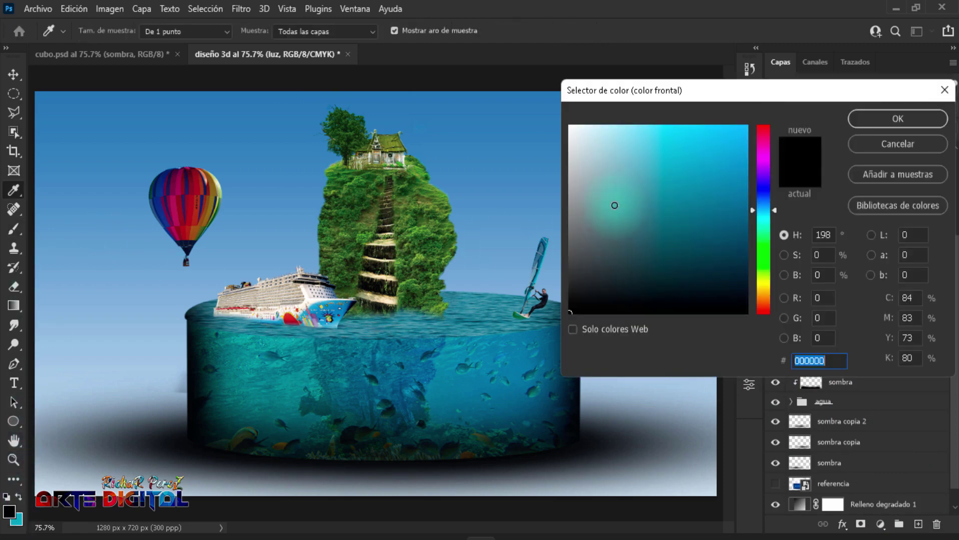
type("ffffff")
left_click(896, 118)
left_click(277, 182)
key("ctrl+z")
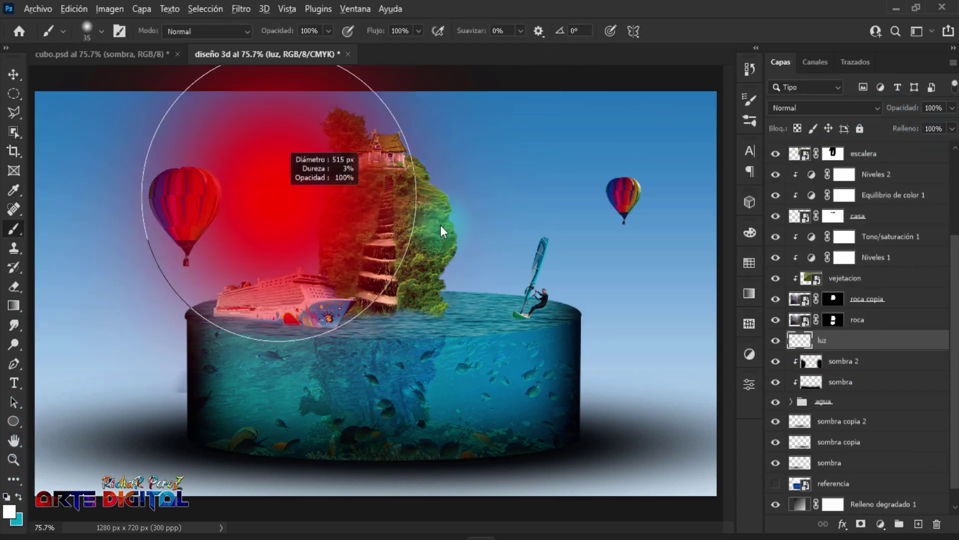
left_click(380, 266)
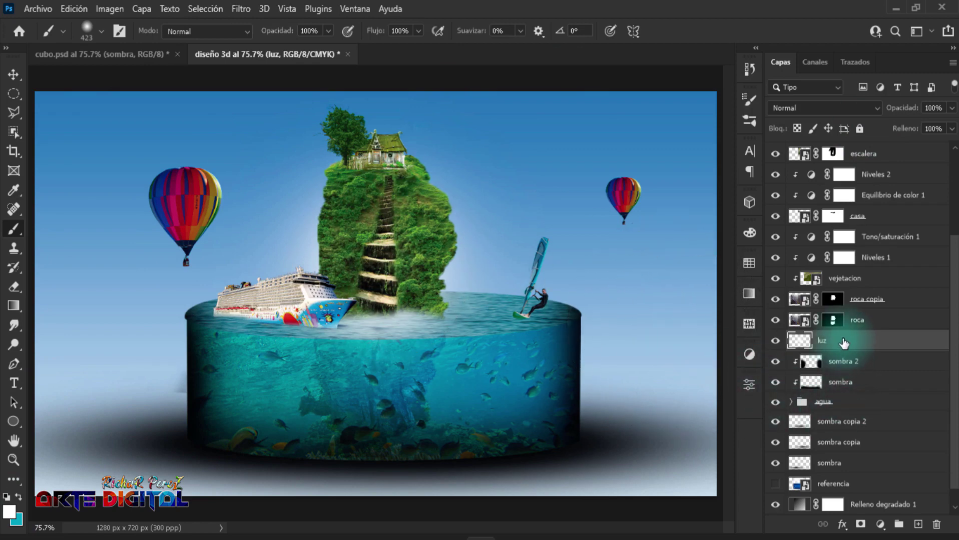
Step: Move the luz layer just above the background gradient and enlarge it to about 139%
left_click_drag(844, 343, 850, 473)
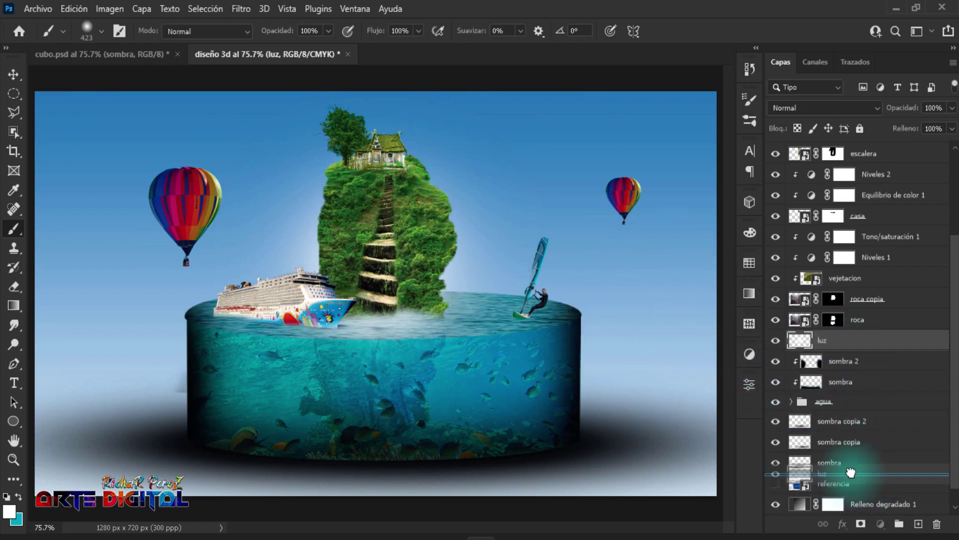
left_click_drag(850, 473, 861, 502)
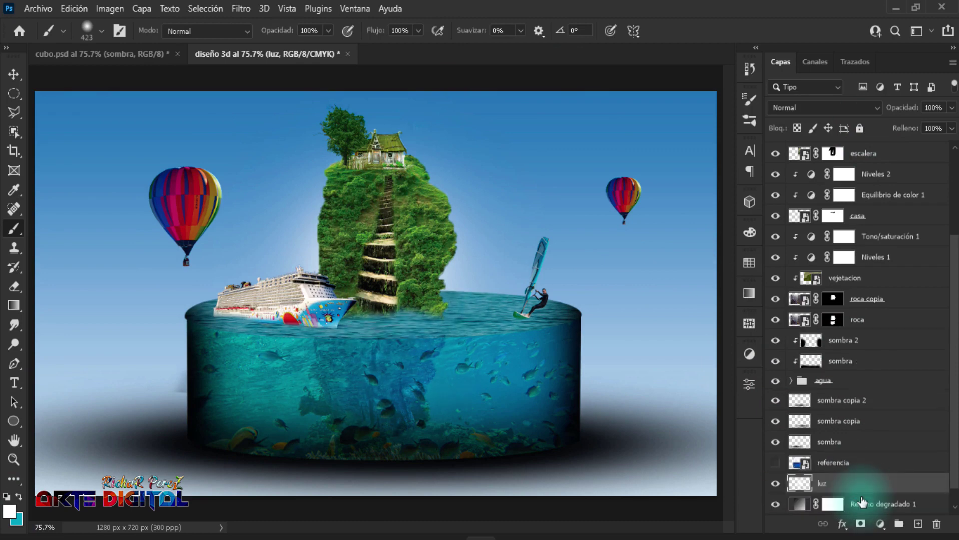
key("ctrl+t")
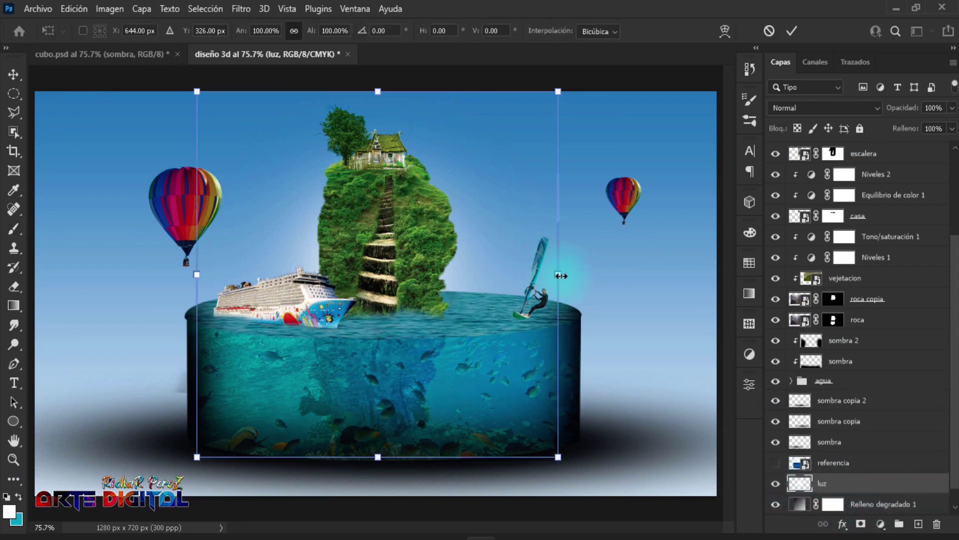
left_click_drag(561, 276, 646, 262)
left_click_drag(565, 279, 575, 284)
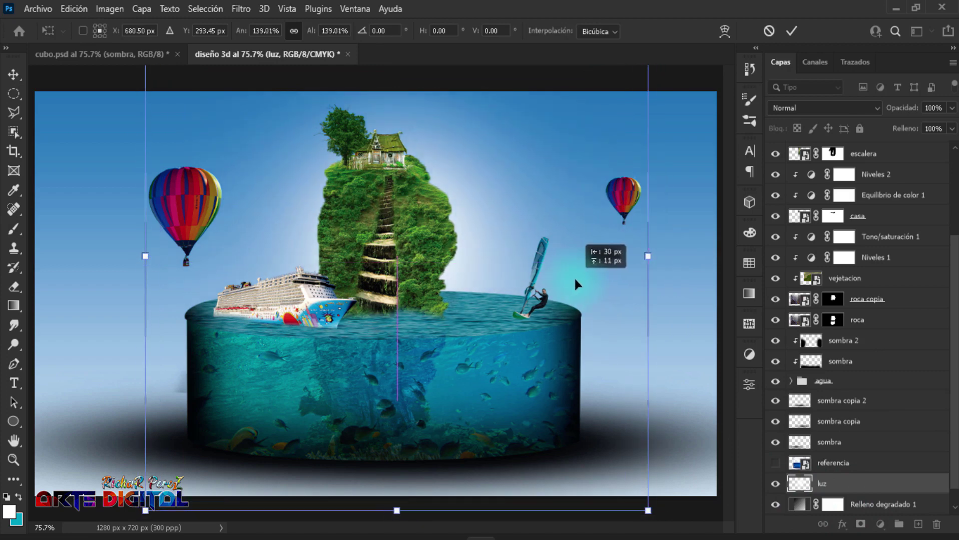
key("Return")
key("b")
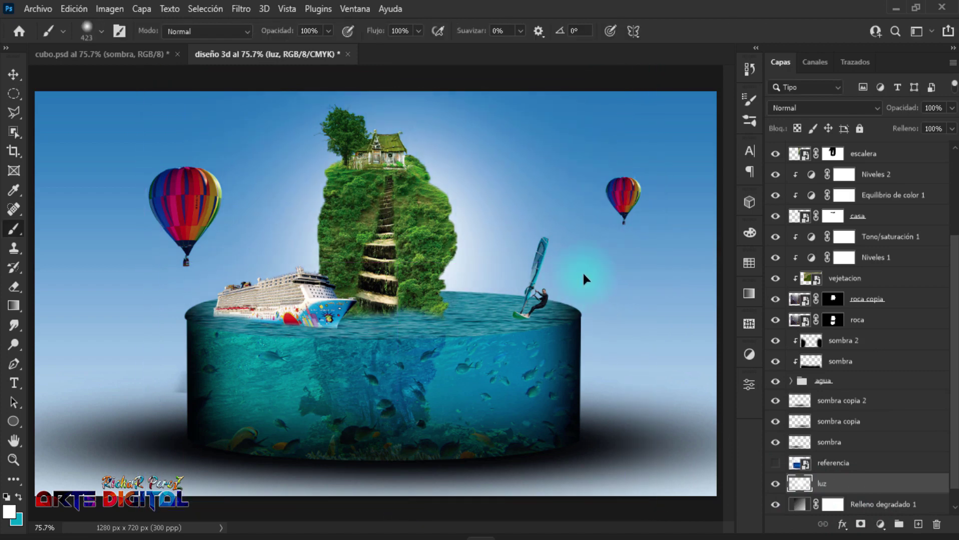
scroll(923, 244, "up", 5)
Step: On a new top layer, stamp white clouds right of the island with the Clouds1593 brush at 372 px
left_click(871, 152)
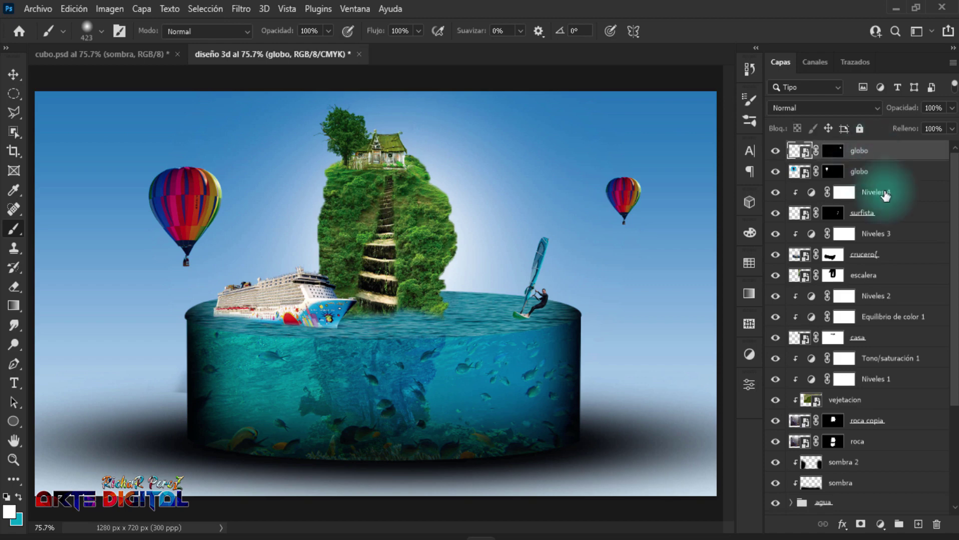
left_click(918, 524)
type("nubes")
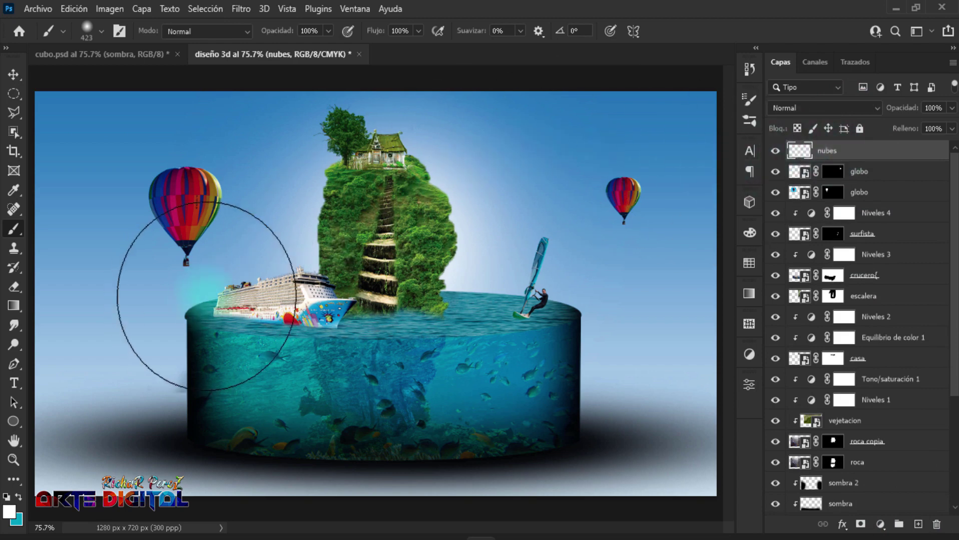
right_click(321, 248, "alt")
right_click(291, 214)
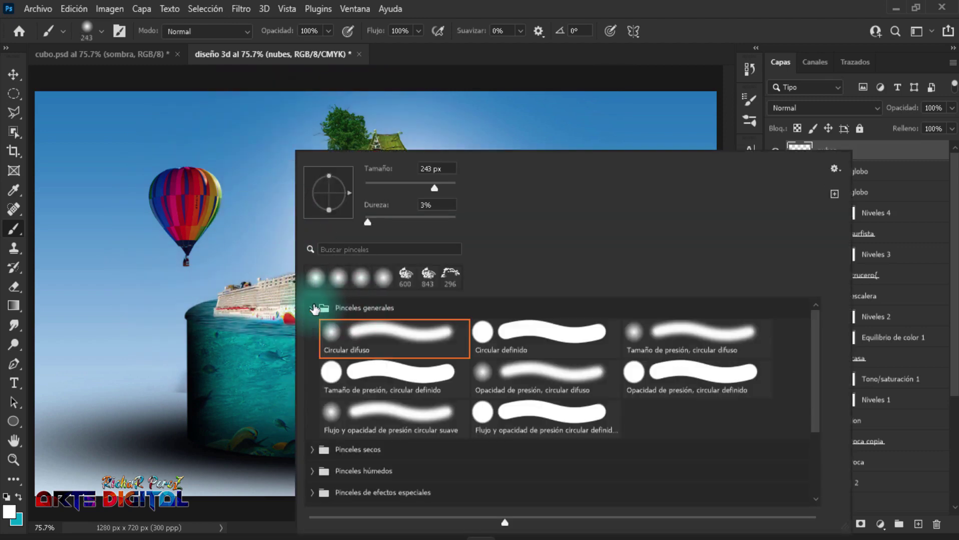
left_click(349, 308)
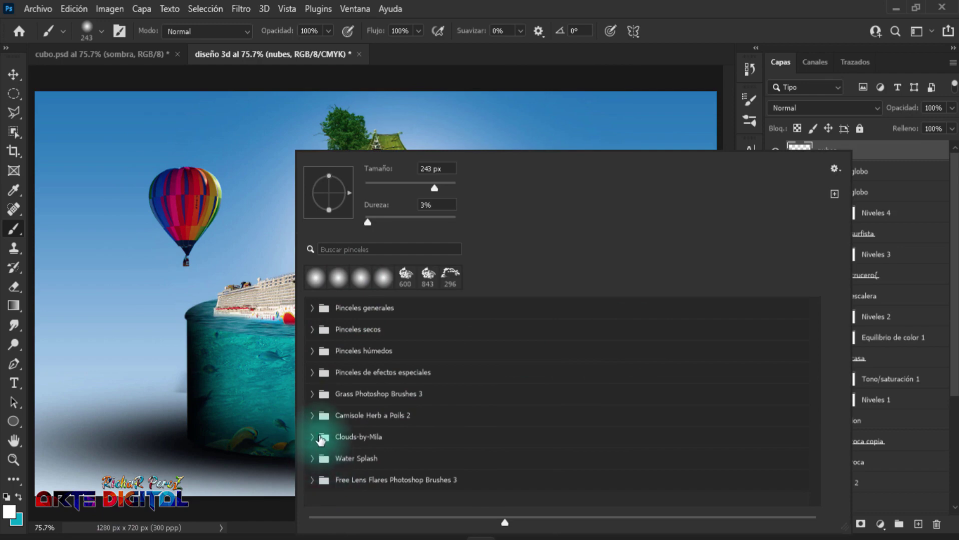
left_click(346, 480)
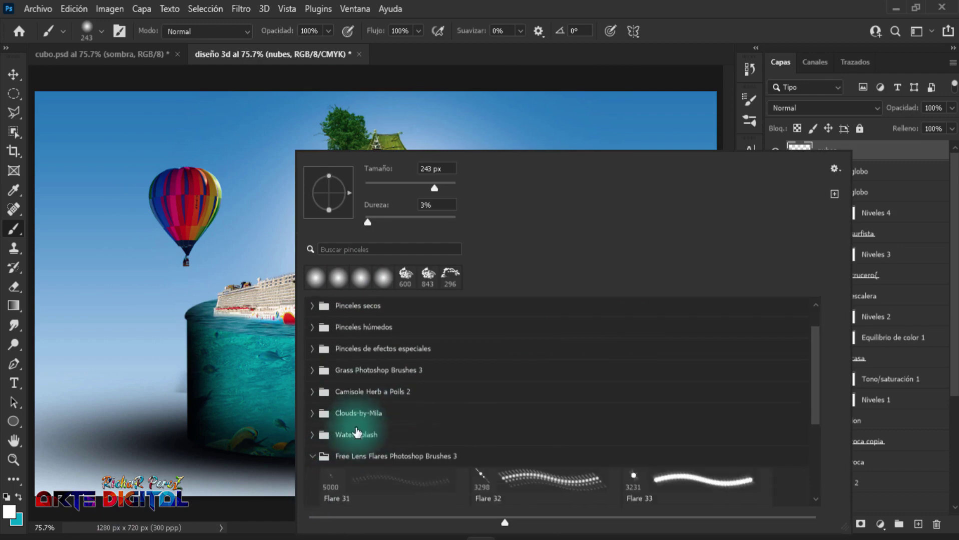
left_click(313, 386)
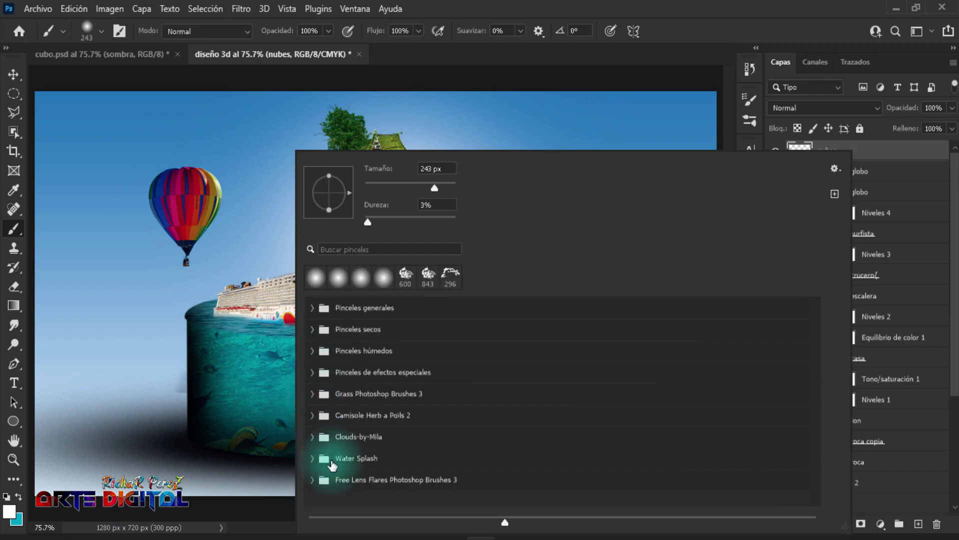
left_click(313, 437)
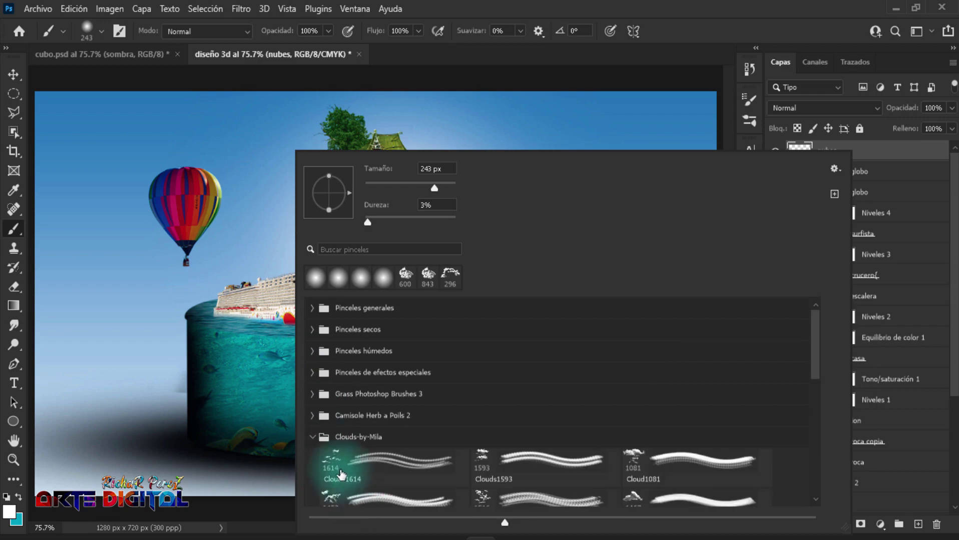
left_click(488, 470)
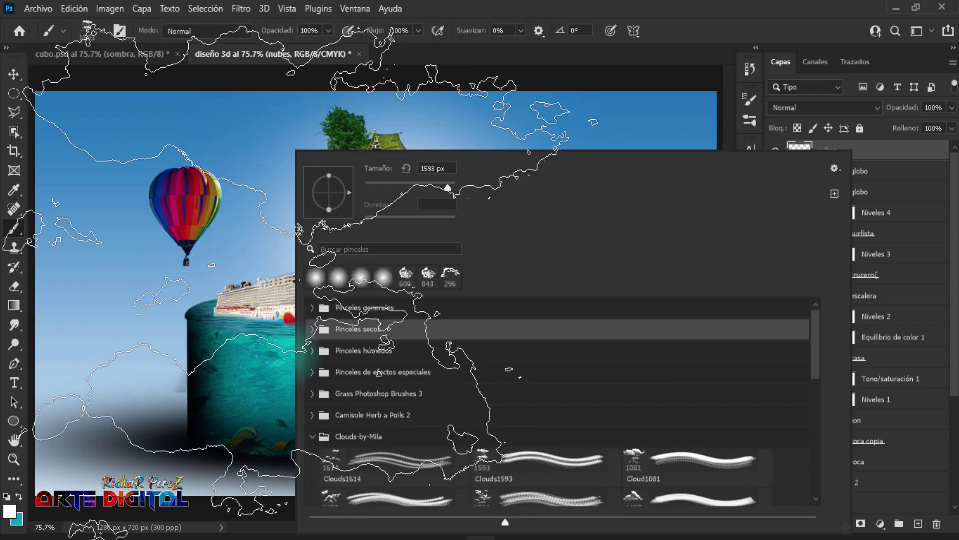
key("Escape")
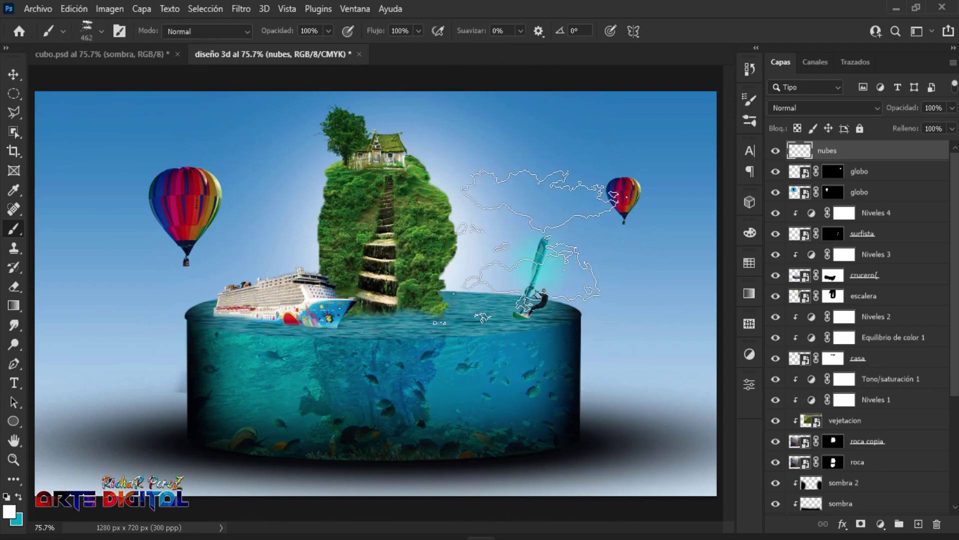
left_click_drag(513, 207, 511, 177)
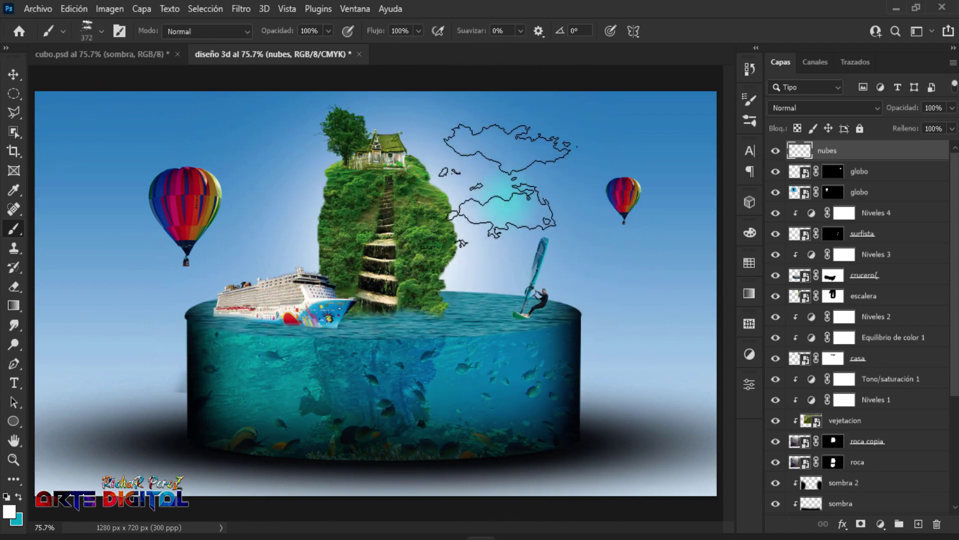
left_click(511, 185)
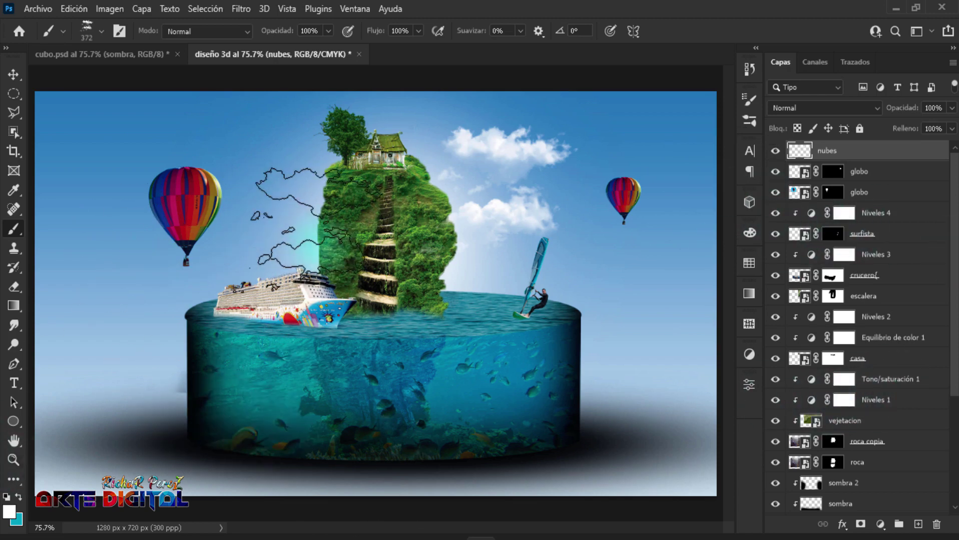
Step: Stamp a Cloud1081 cloud at 386 px left of the island, then add a layer above Niveles 4
right_click(324, 151)
scroll(578, 407, "down", 1)
scroll(651, 501, "down", 1)
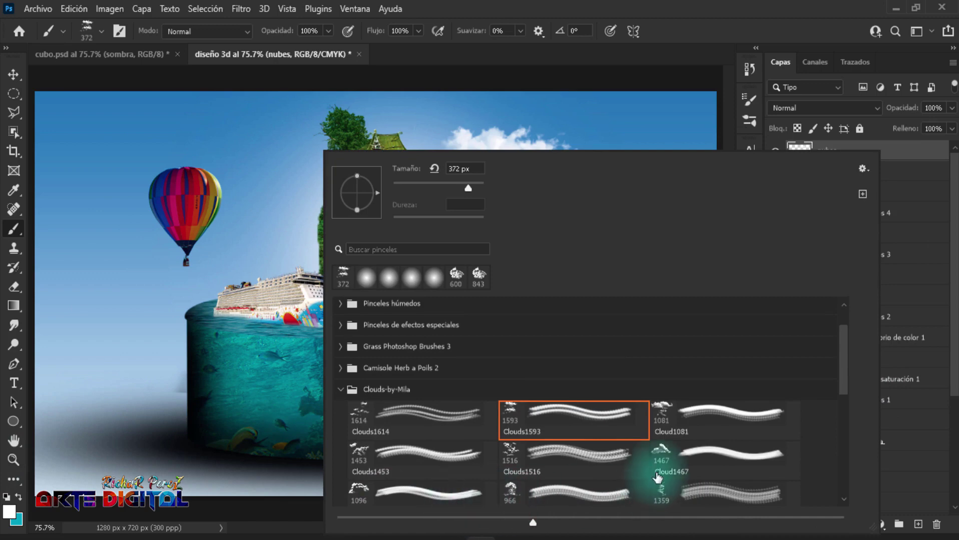
left_click(659, 415)
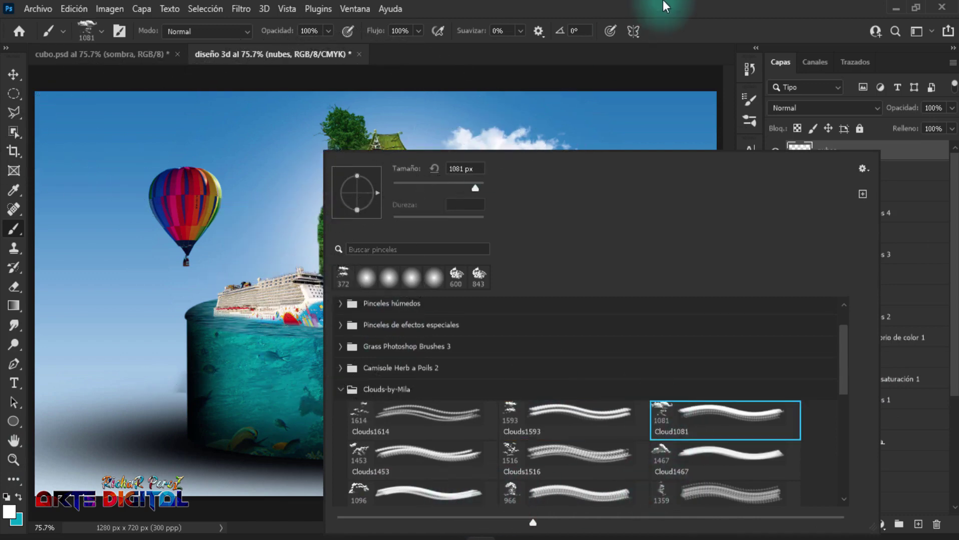
key("Return")
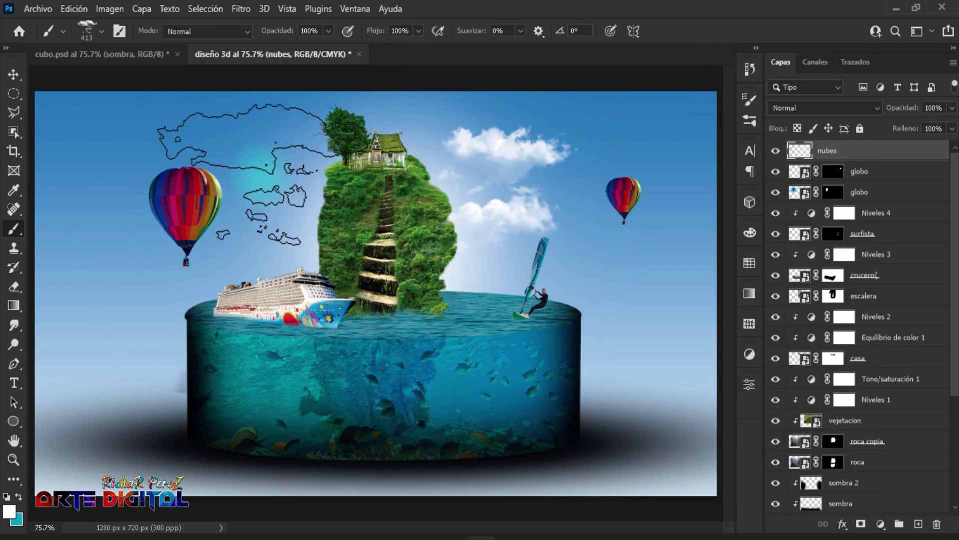
left_click_drag(288, 167, 268, 198)
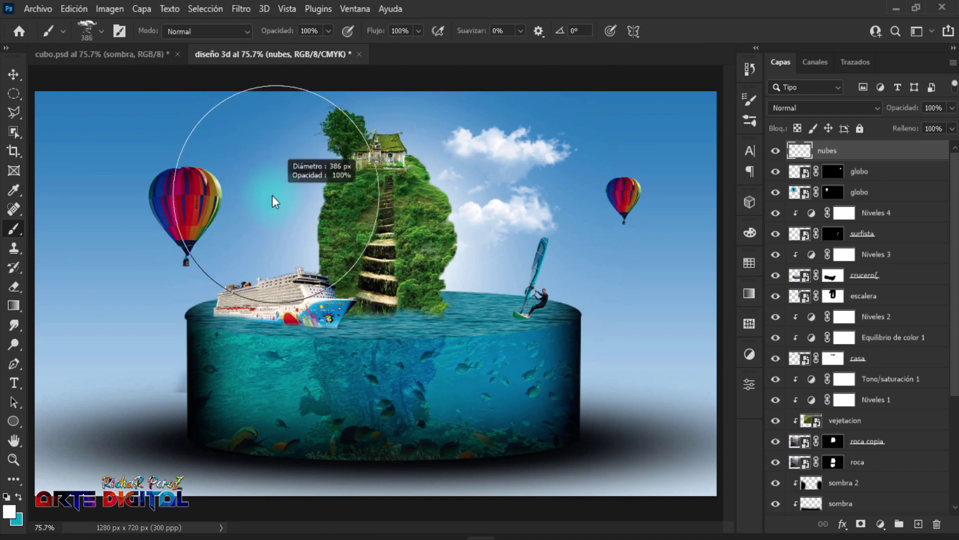
left_click(265, 203)
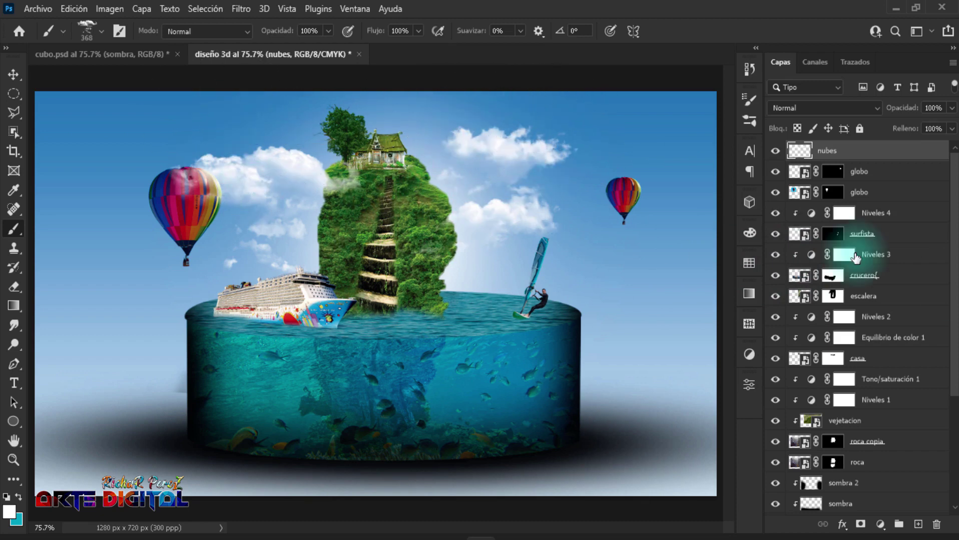
left_click(879, 225)
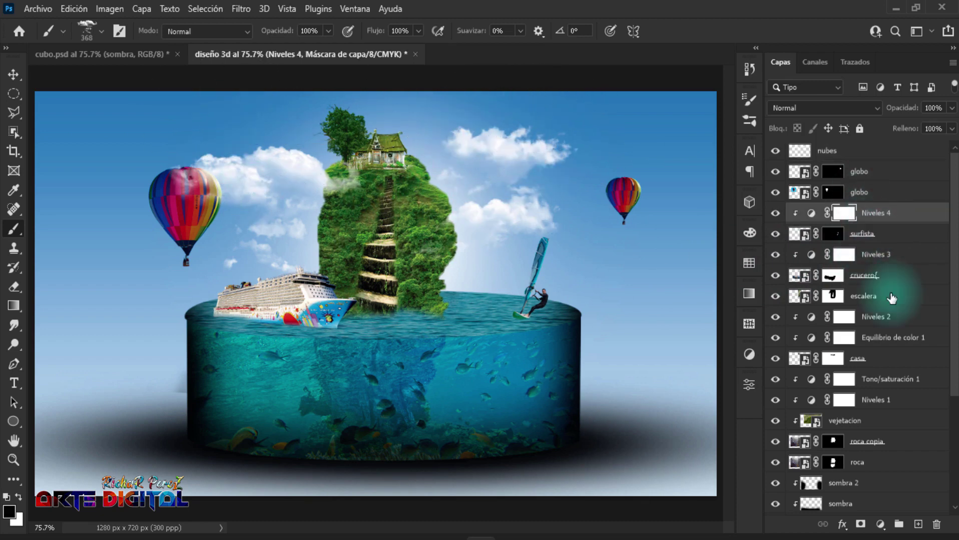
left_click(918, 525)
type("nube")
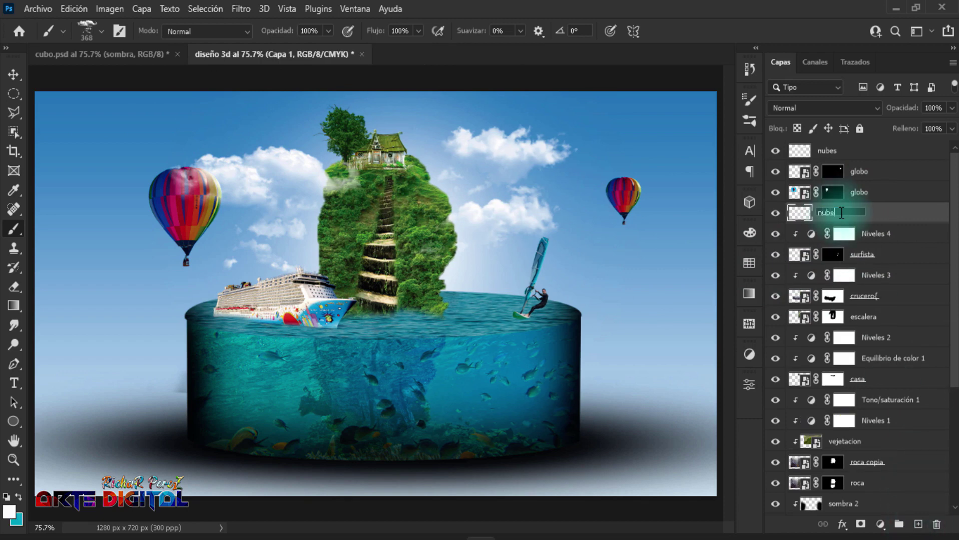
Step: Name the layer nubes and paint clouds right of the island with the Cloud324 brush at 741 px
type("s")
key("Return")
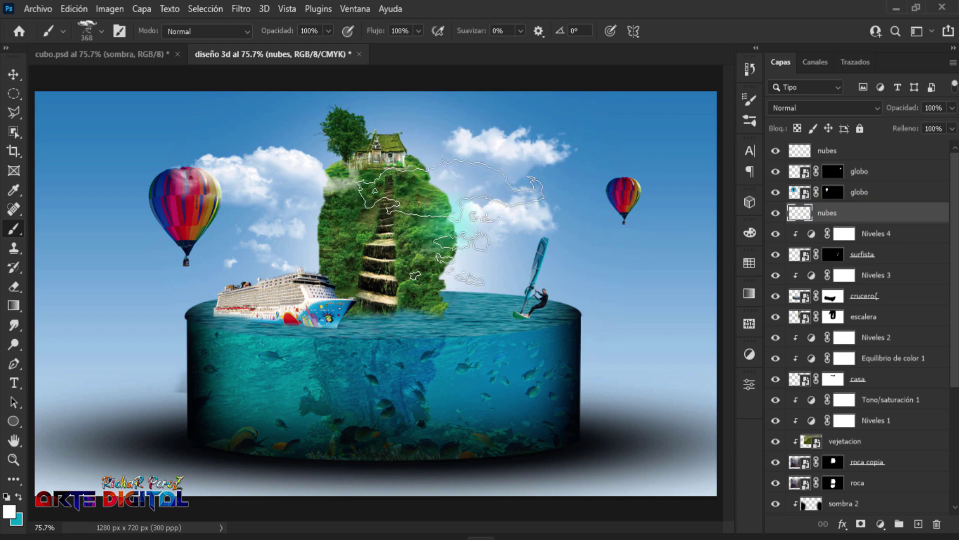
right_click(450, 222)
scroll(570, 455, "down", 1)
scroll(550, 473, "down", 1)
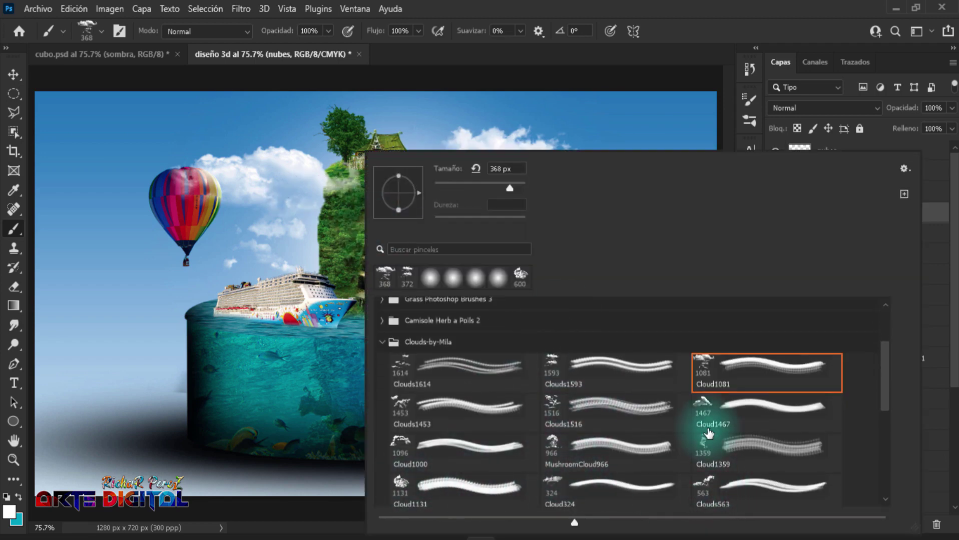
scroll(618, 428, "down", 1)
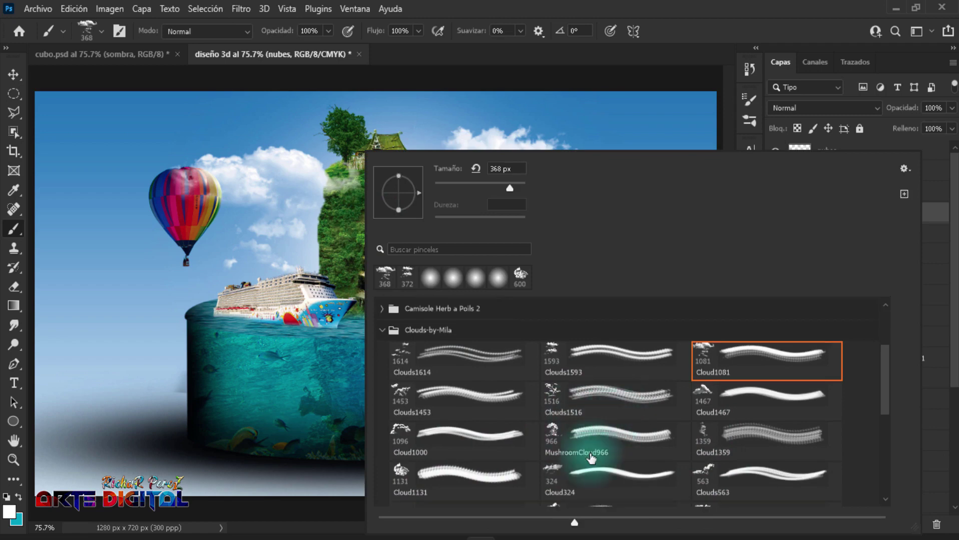
left_click(577, 489)
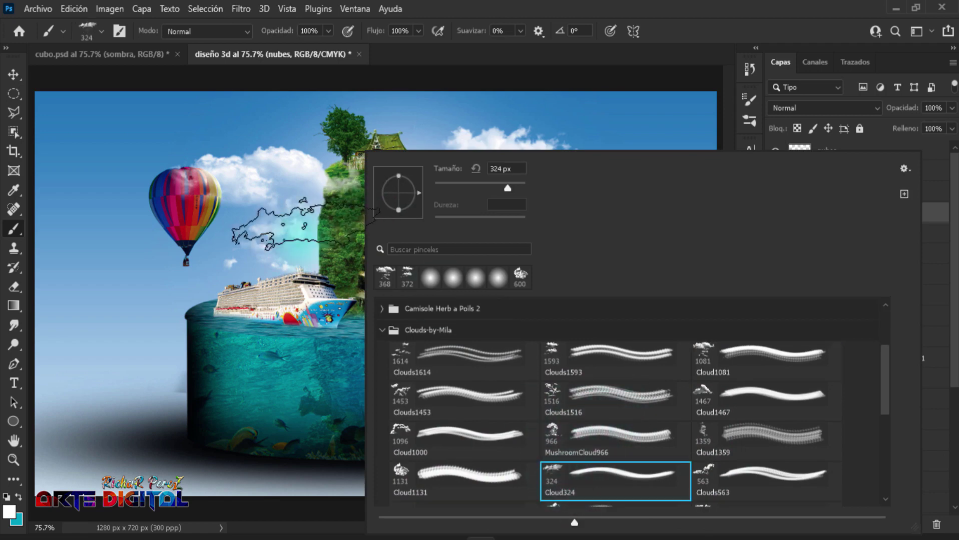
left_click(719, 11)
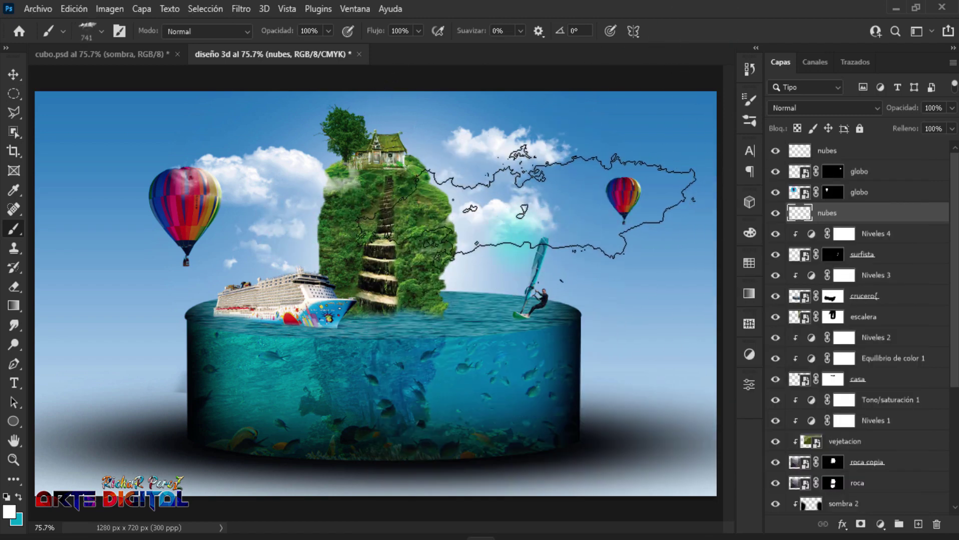
left_click(538, 210)
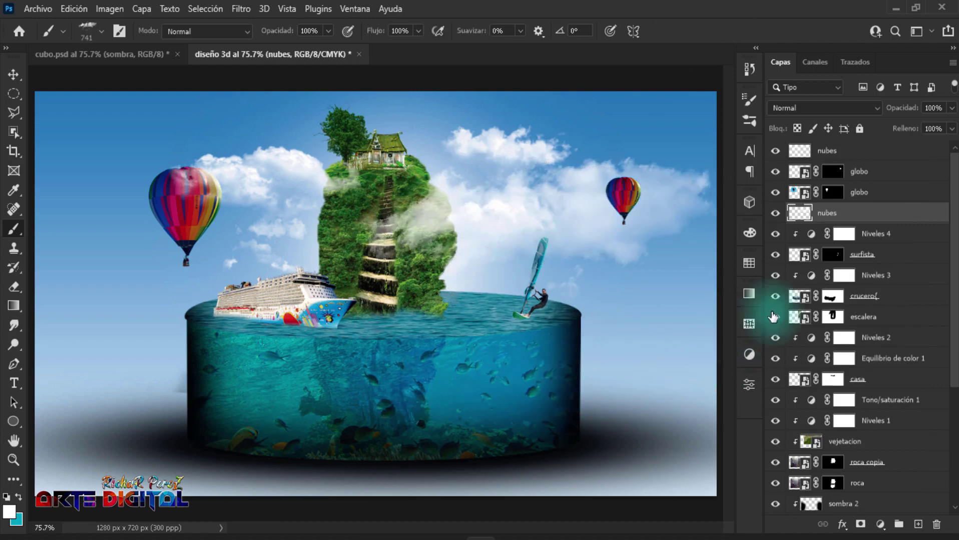
Step: Fade the painted clouds to 50% opacity, then rotate and enlarge them slightly
left_click(951, 108)
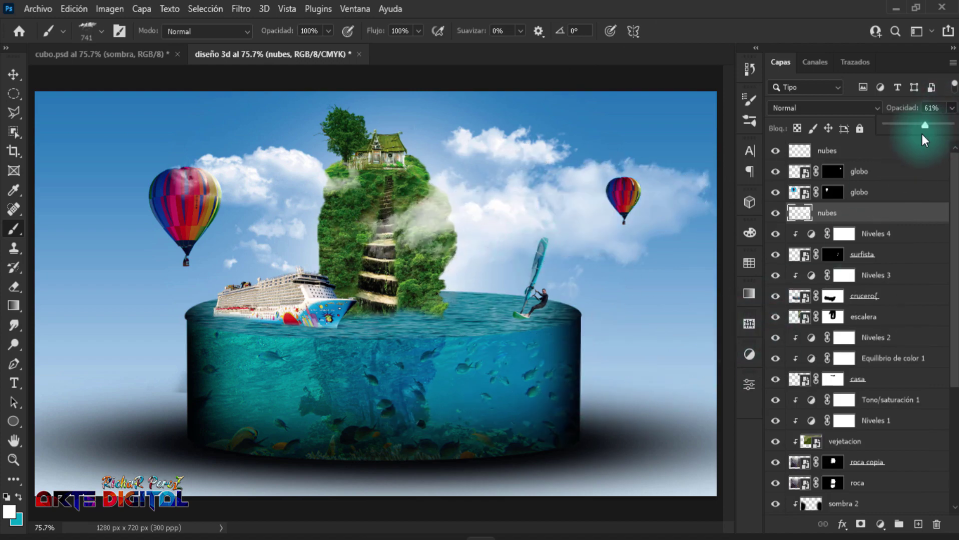
left_click_drag(922, 134, 914, 135)
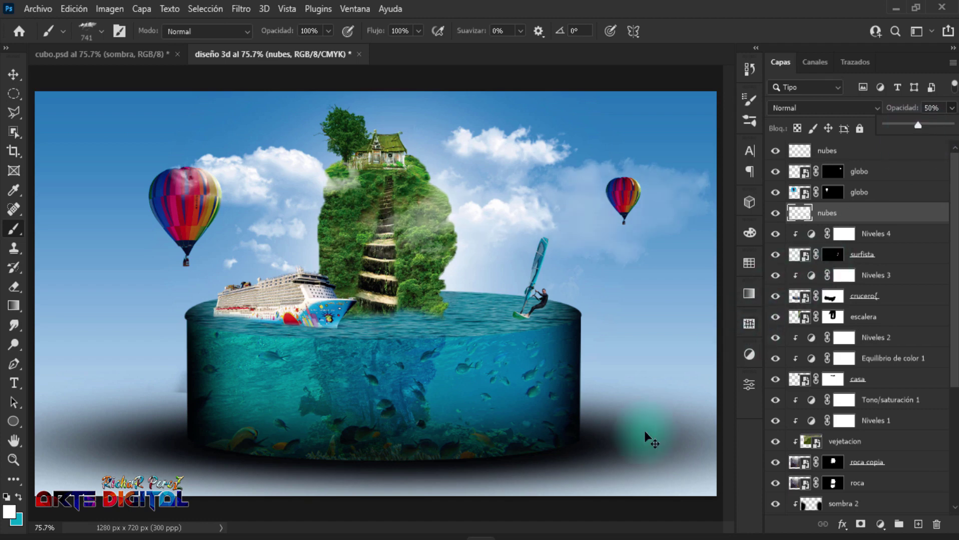
key("ctrl+t")
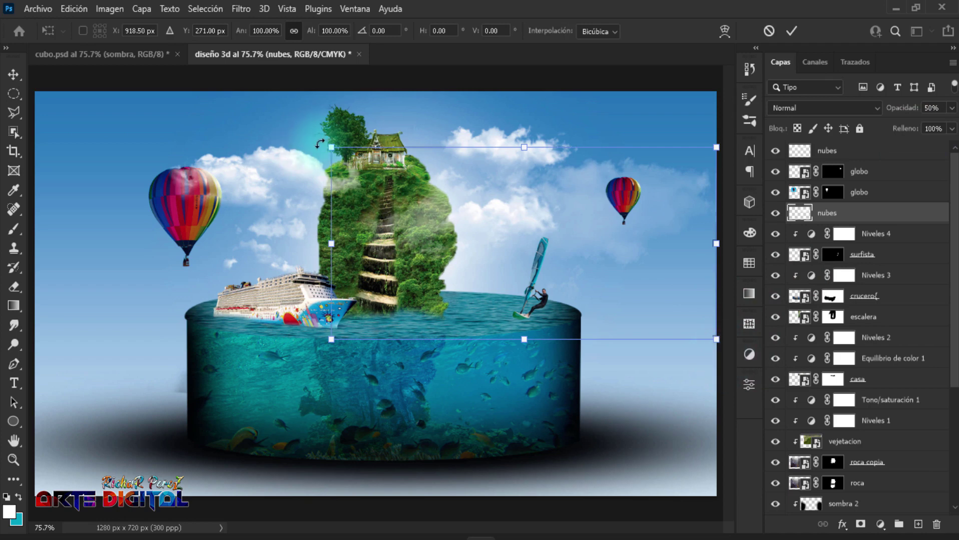
mouse_move(328, 141)
left_mouse_down()
mouse_move(335, 102)
mouse_move(517, 299)
left_mouse_up()
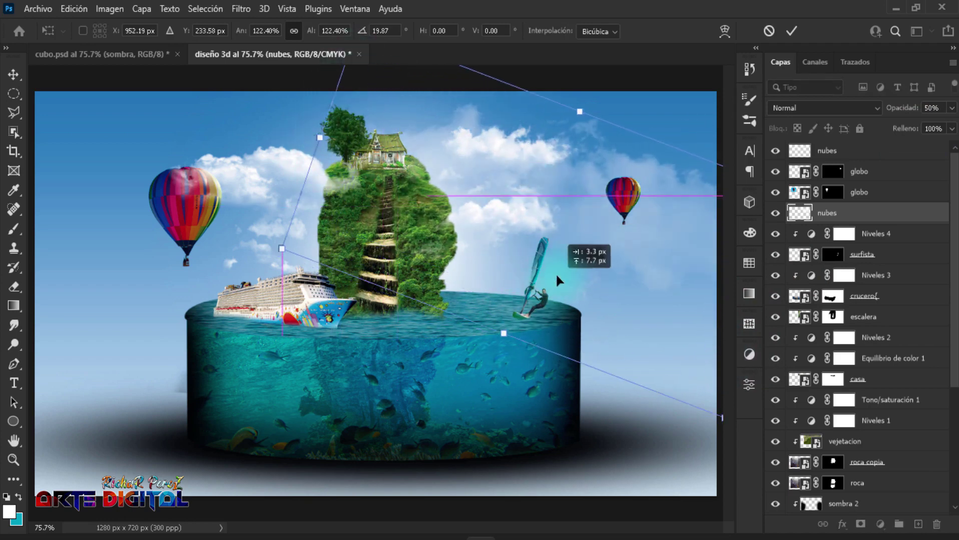
left_click_drag(517, 299, 556, 272)
key("Return")
Step: Duplicate the clouds as nubes copia, rotated -43.9° and enlarged over the left sky
key("b")
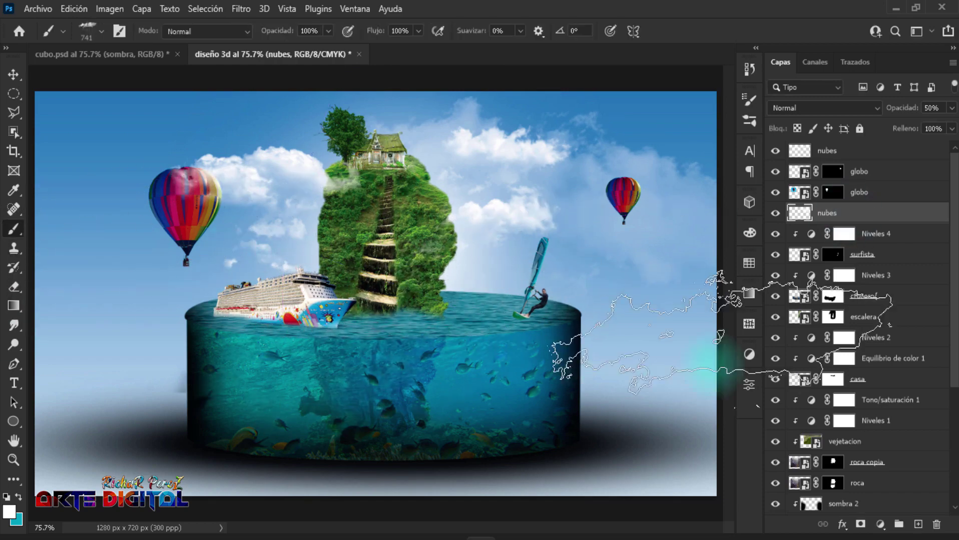
left_click_drag(850, 219, 820, 375)
key("ctrl+t")
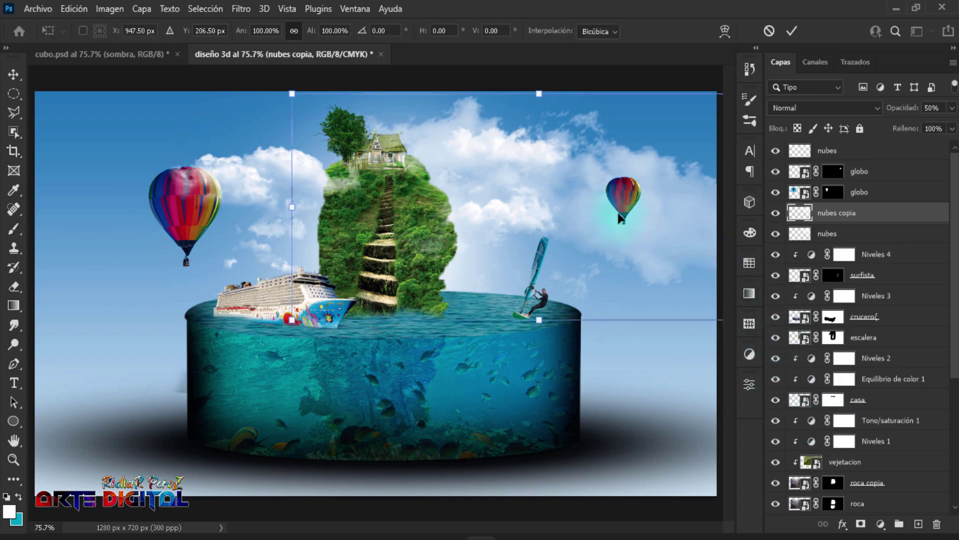
left_click_drag(621, 199, 281, 261)
left_click_drag(536, 387, 492, 150)
left_click_drag(320, 228, 277, 227)
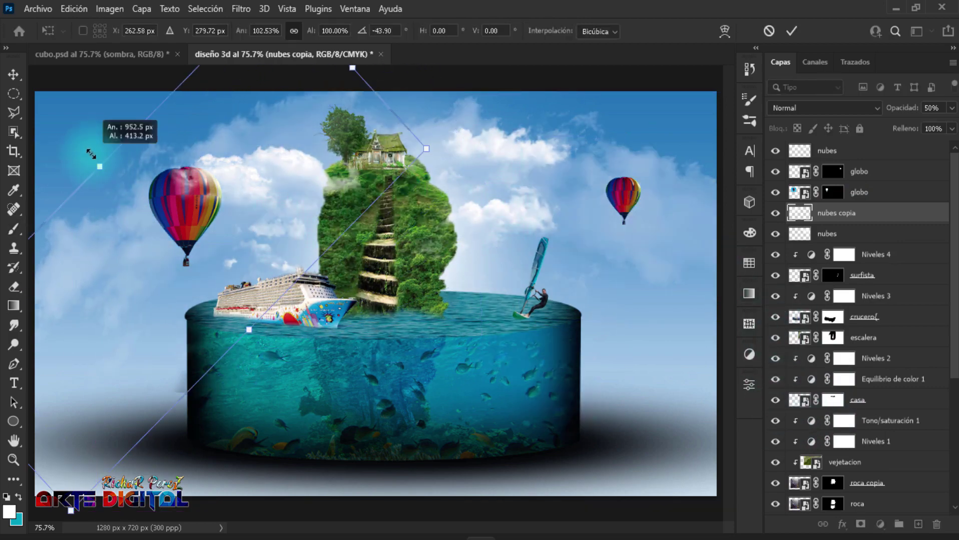
left_click_drag(99, 166, 63, 147)
left_click_drag(243, 239, 202, 233)
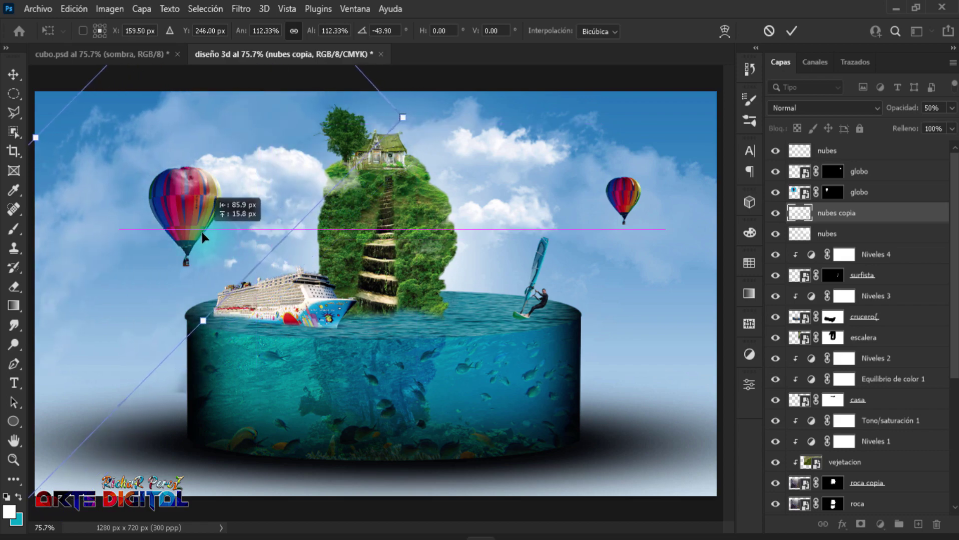
key("Return")
key("b")
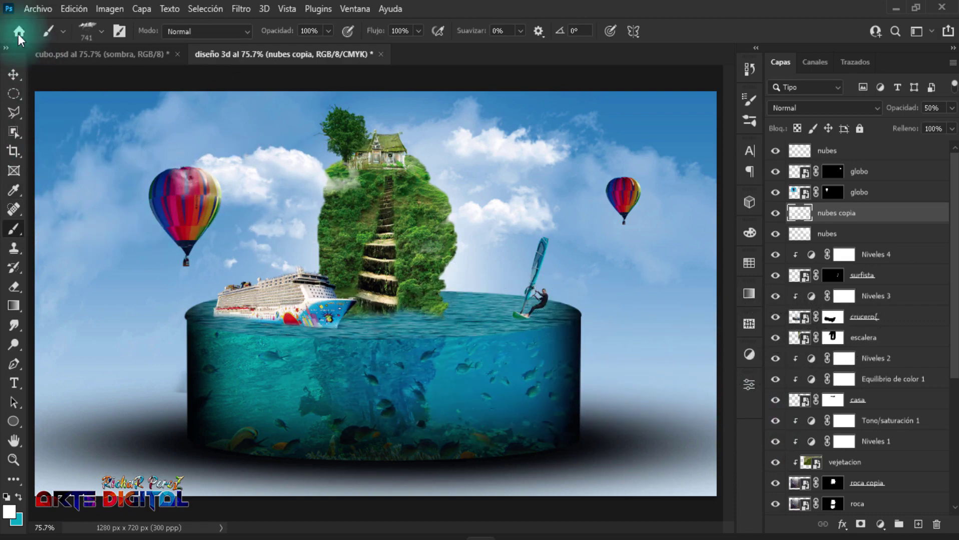
Step: Place the seagull image into the composition as an embedded object
left_click(33, 10)
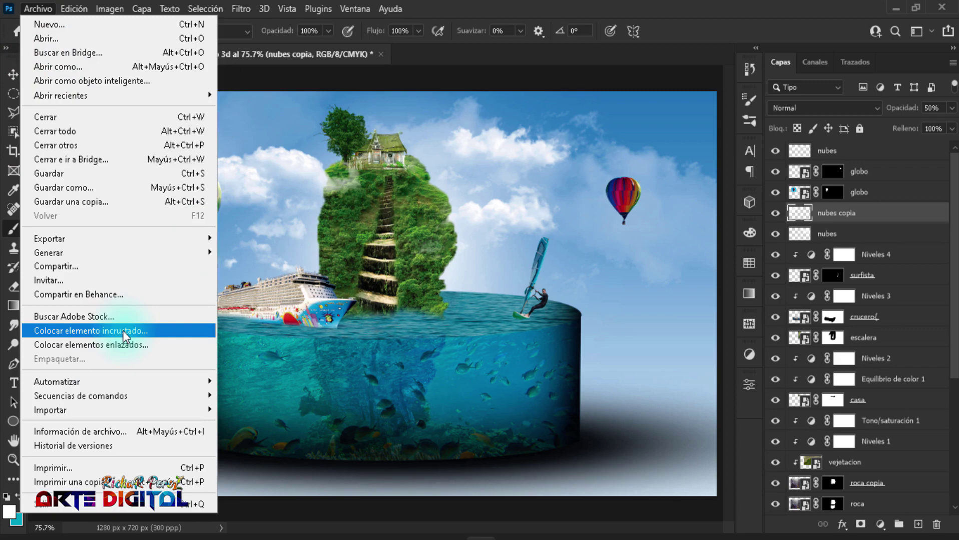
left_click(122, 331)
left_click(267, 253)
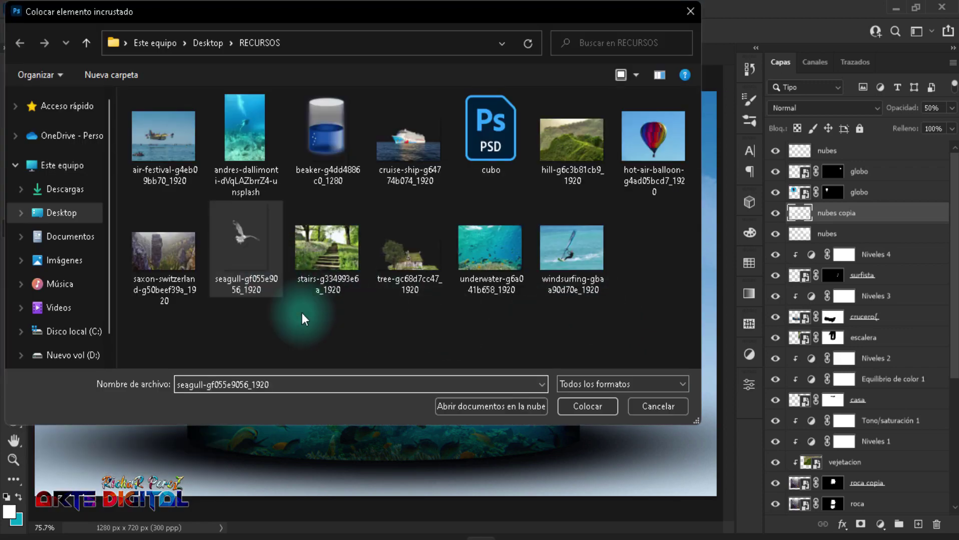
left_click(590, 406)
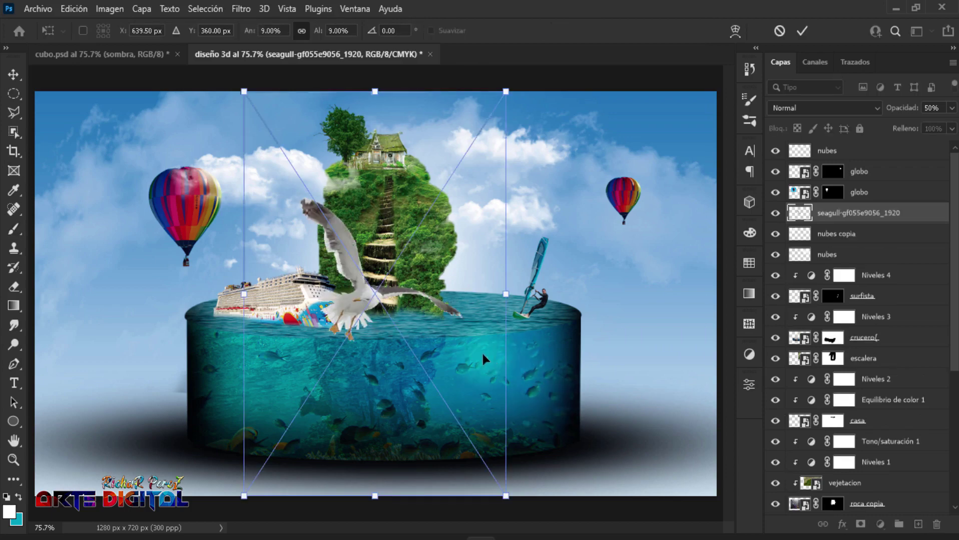
Step: Shrink the seagull to about 4.29% beside the left balloon and move its layer to the top
left_click_drag(483, 355, 381, 277)
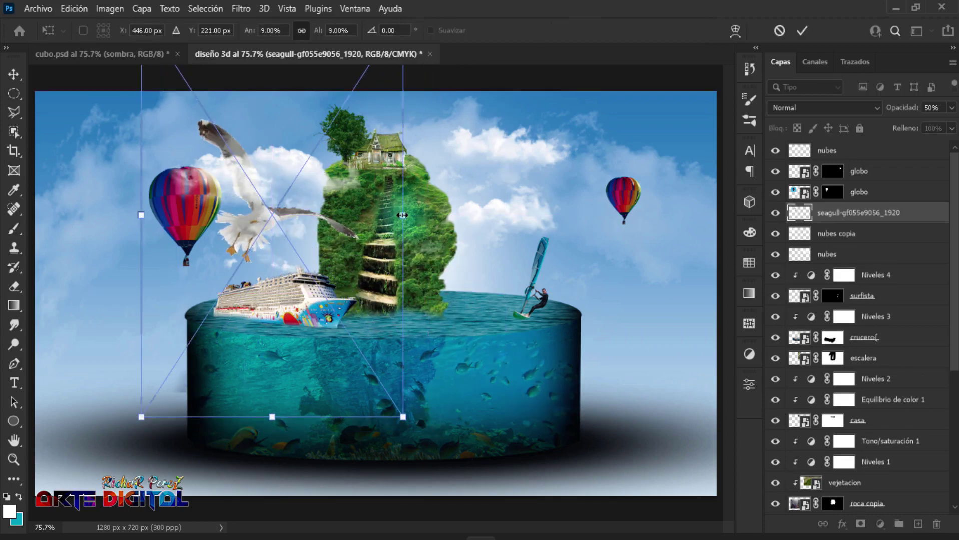
left_click_drag(402, 215, 340, 240)
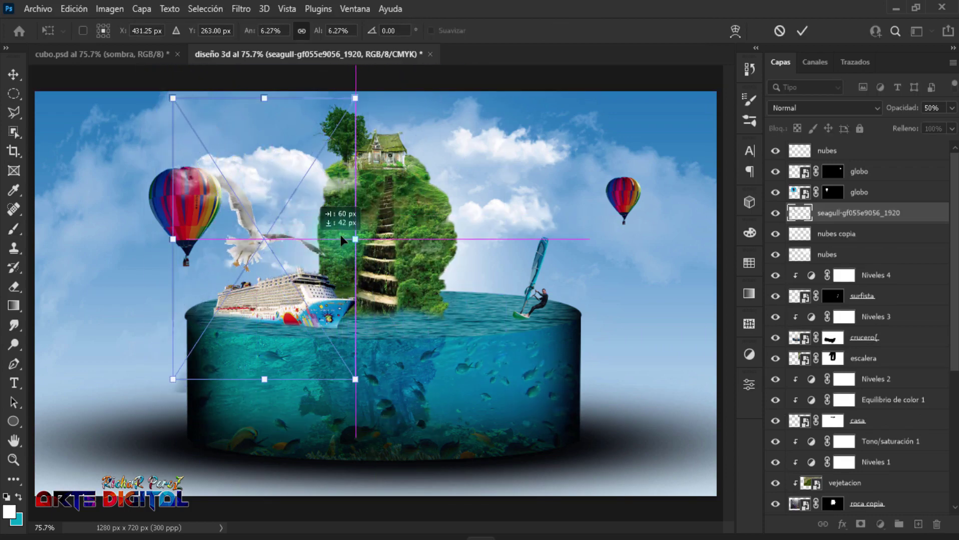
left_click_drag(341, 236, 295, 244)
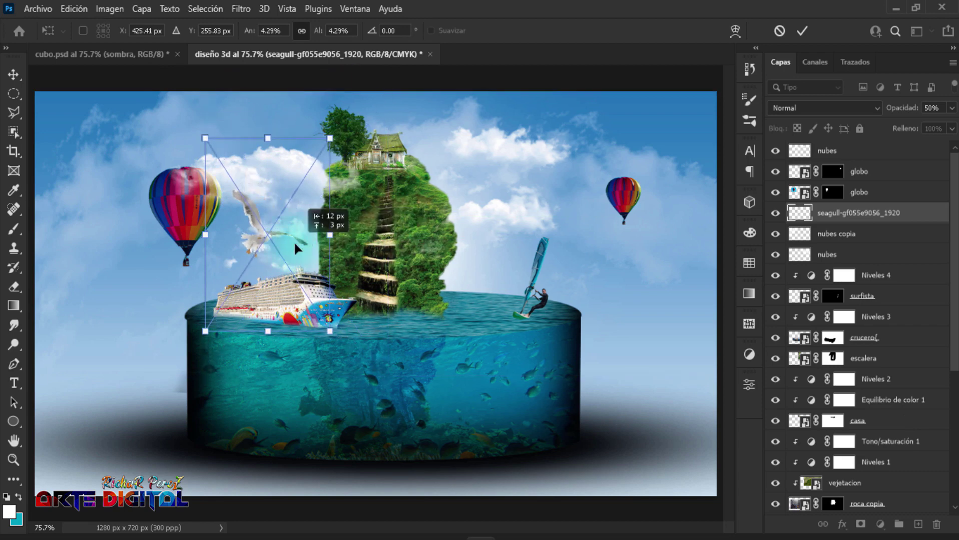
key("Return")
key("b")
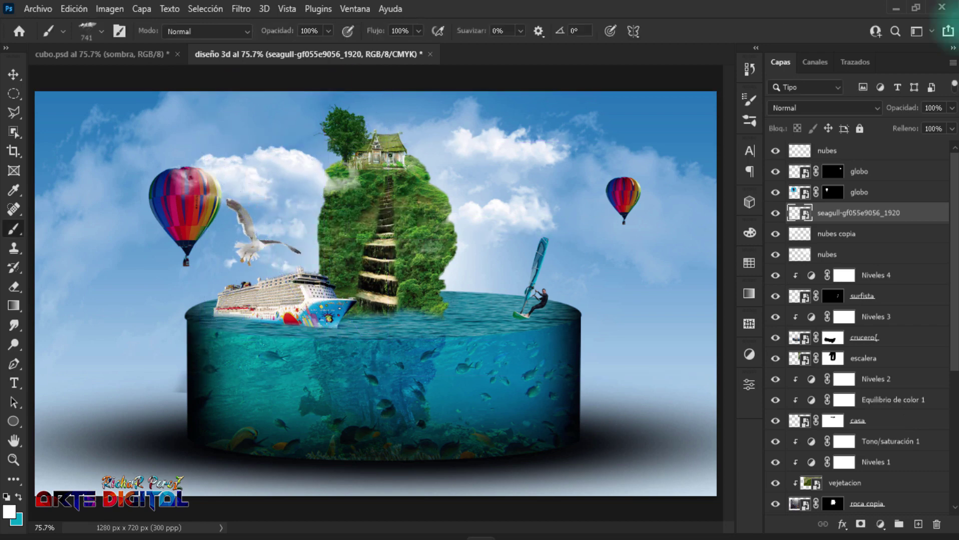
left_click_drag(874, 213, 854, 150)
Step: Rename the seagull layer aves and add a smaller copy flying higher
double_click(862, 151)
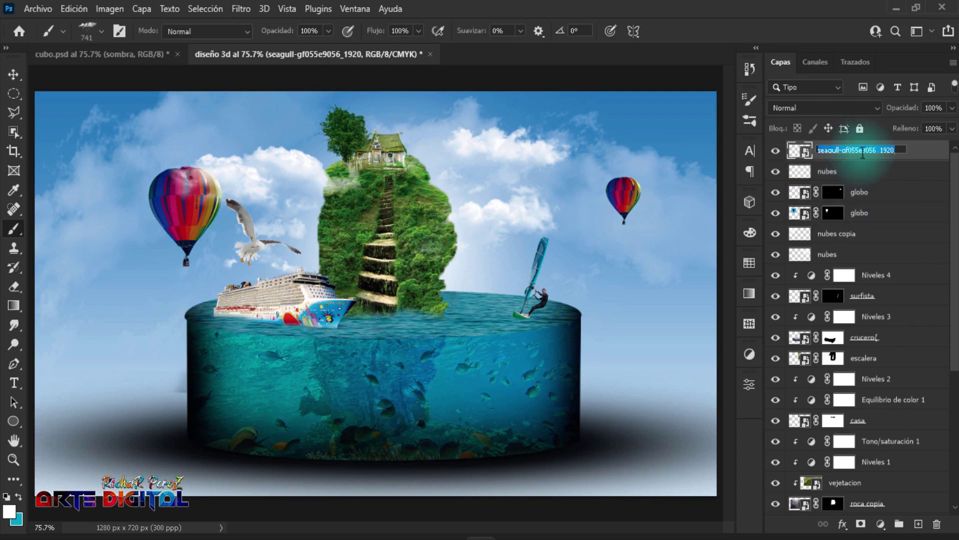
type("aves")
key("Return")
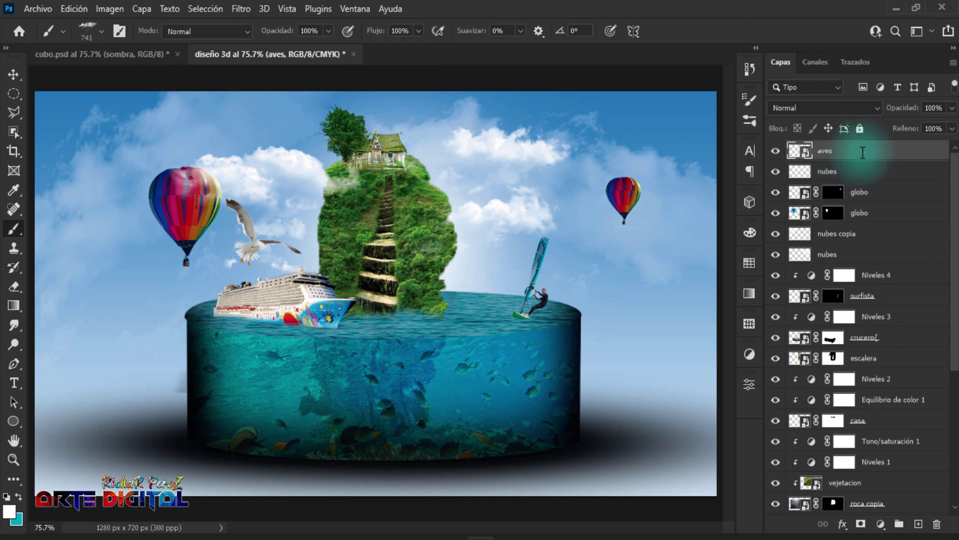
key("ctrl+j")
key("ctrl+t")
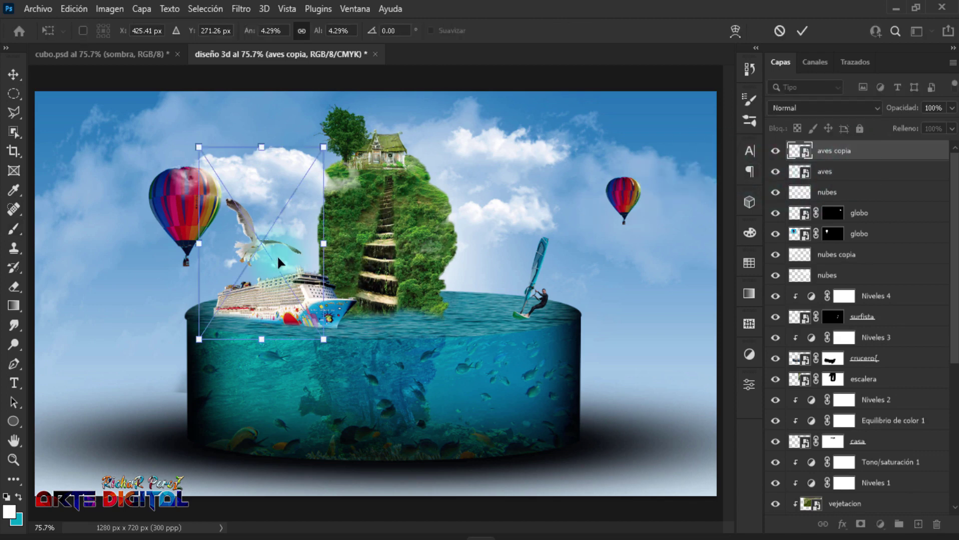
mouse_move(278, 262)
left_mouse_down()
mouse_move(313, 220)
mouse_move(300, 220)
mouse_move(310, 226)
left_mouse_up()
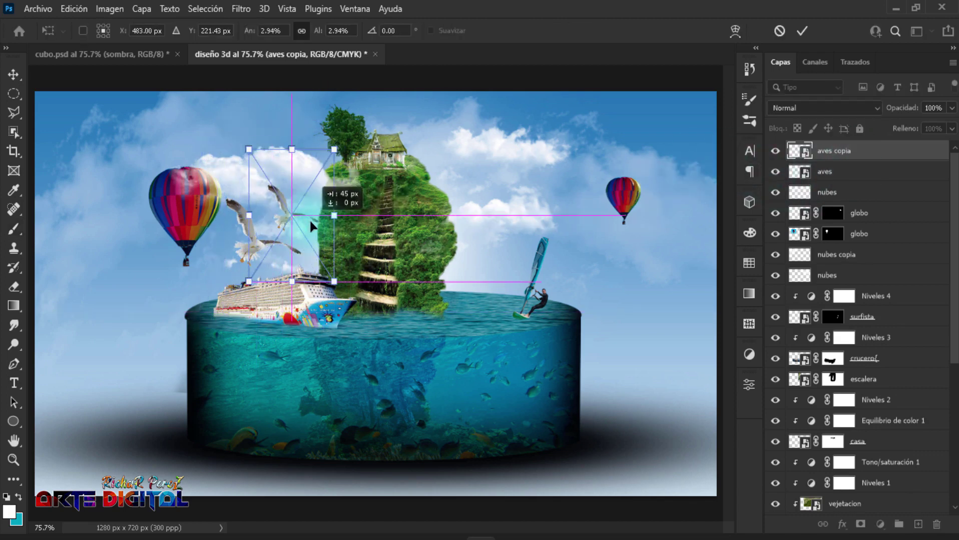
key("Return")
key("b")
Step: Add a third, even smaller seagull at 1.91% higher up near the rock
key("ctrl+j")
key("ctrl+t")
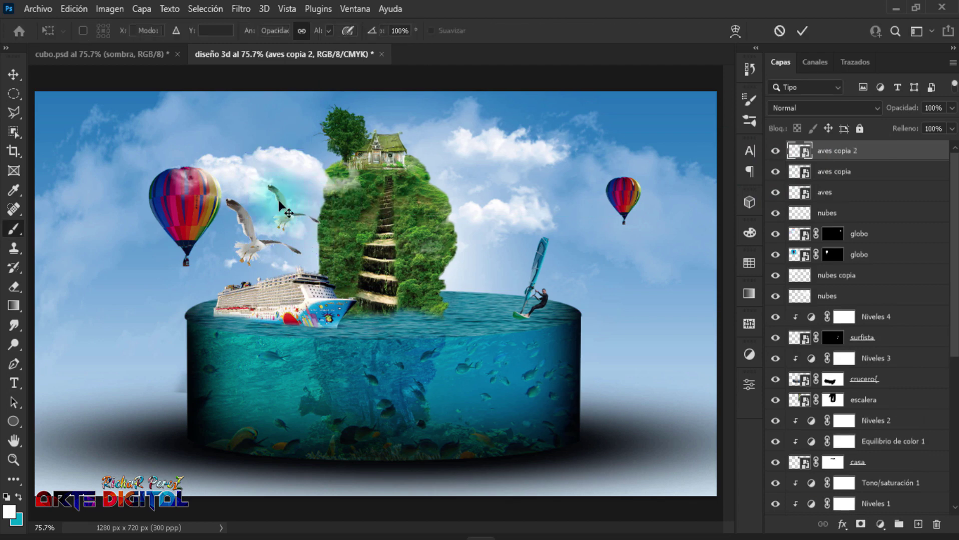
left_click_drag(295, 235, 312, 197)
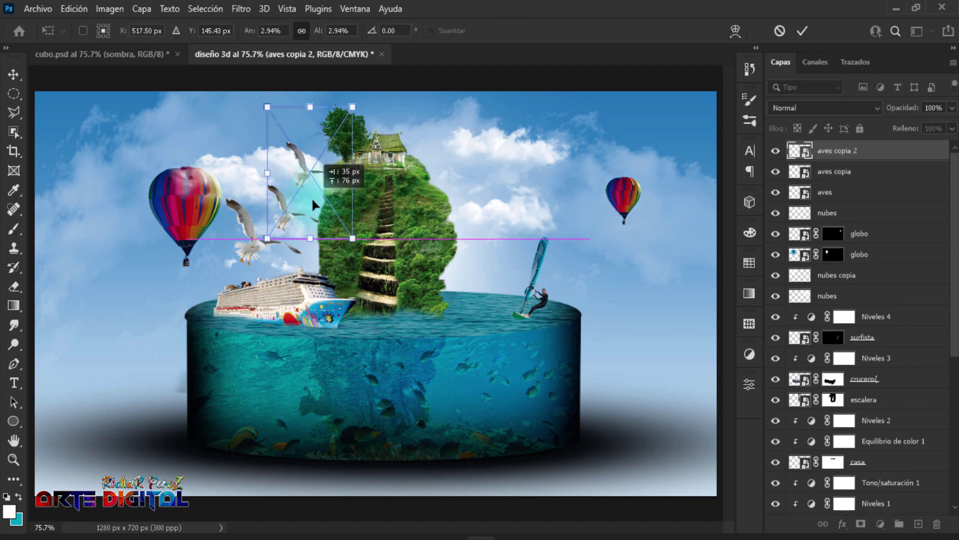
left_click_drag(352, 107, 317, 142)
left_click_drag(307, 198, 327, 196)
key("Return")
key("b")
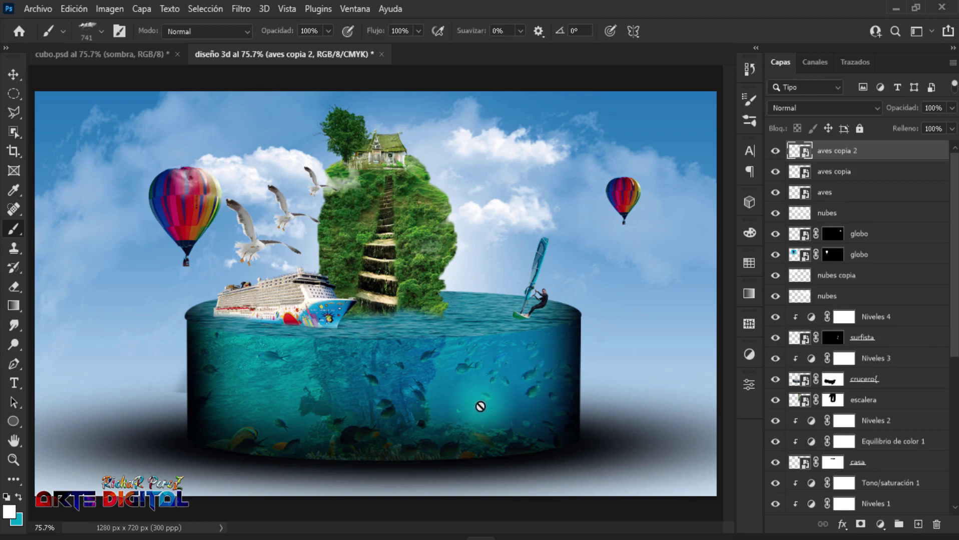
Step: Shift the windsurfer slightly to the left
key("v")
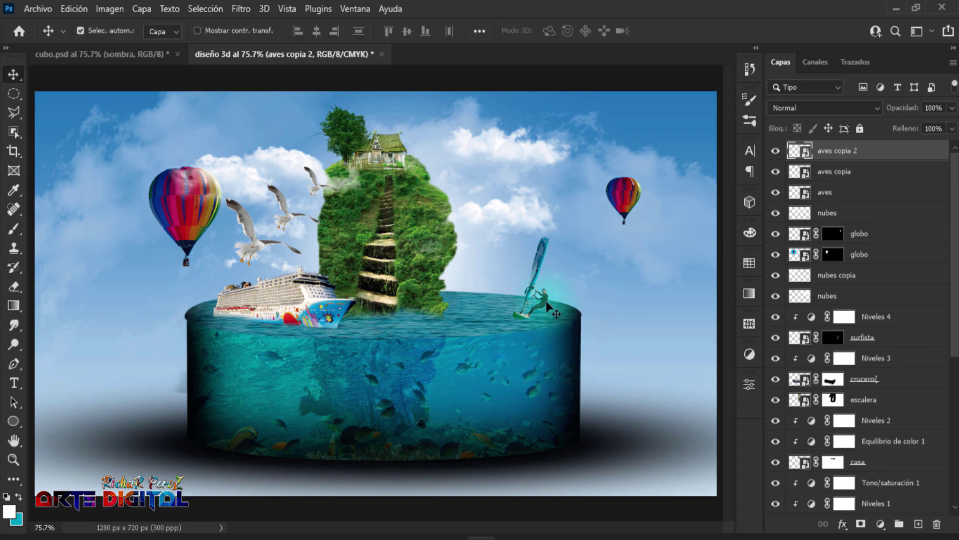
left_click(547, 303)
key("ctrl+t")
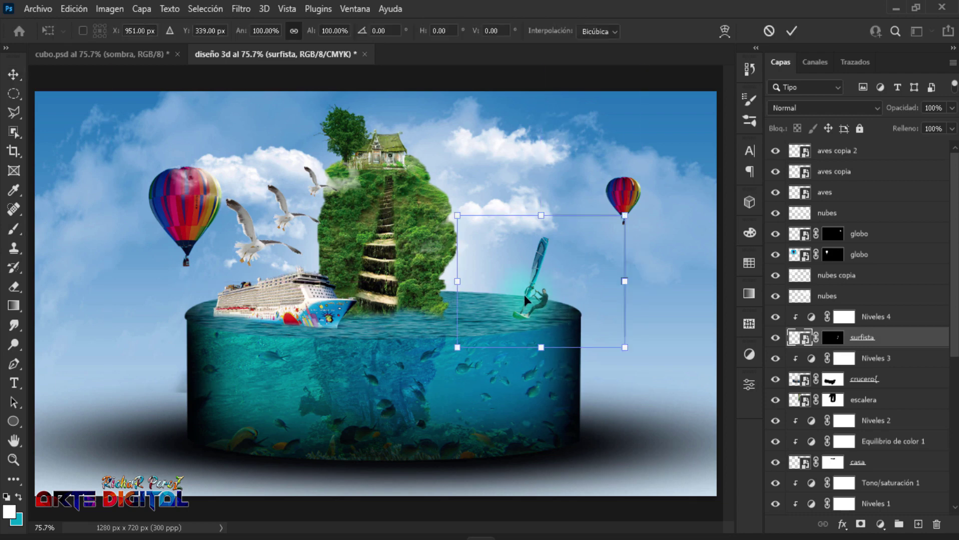
left_click_drag(523, 295, 498, 299)
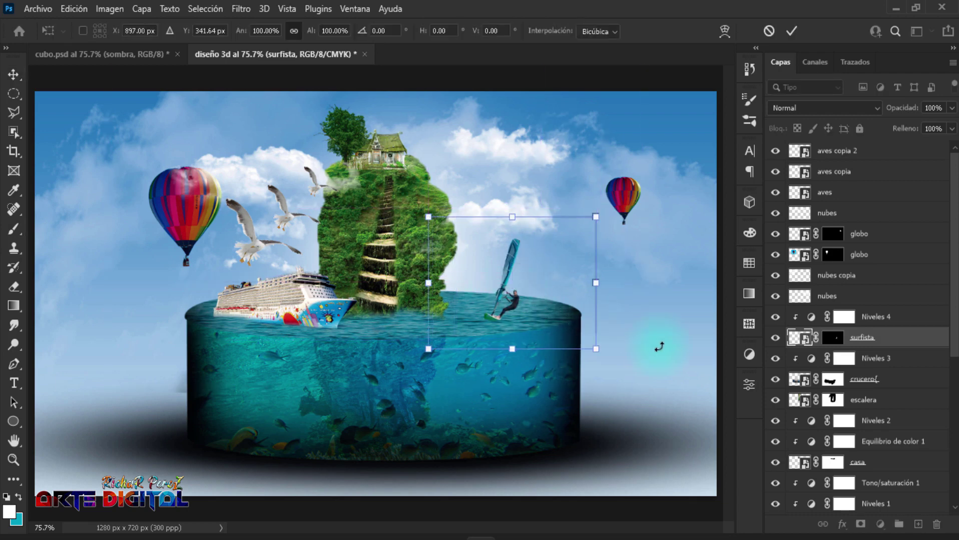
key("Return")
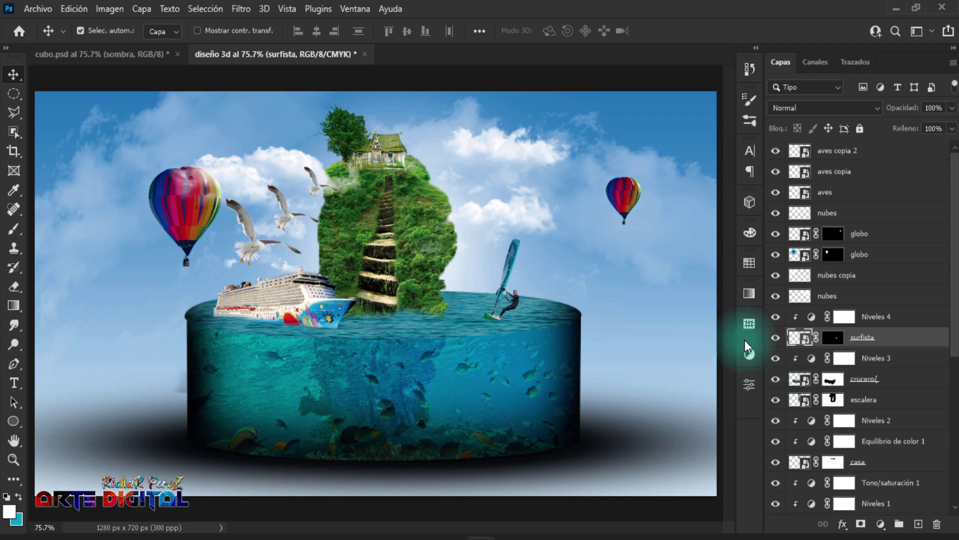
Step: Raise the nubes cloud layer about 30 px
left_click(251, 177)
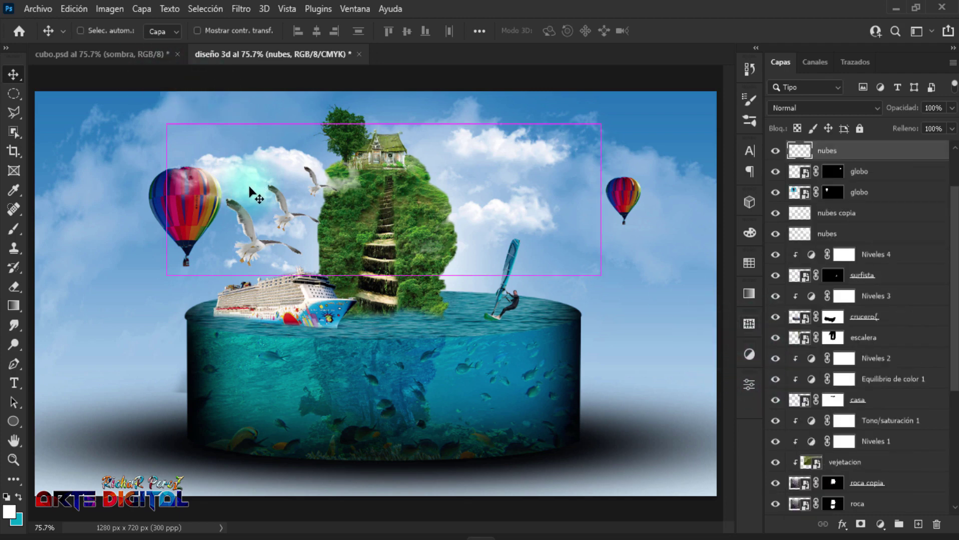
key("ctrl+t")
left_click_drag(261, 194, 258, 163)
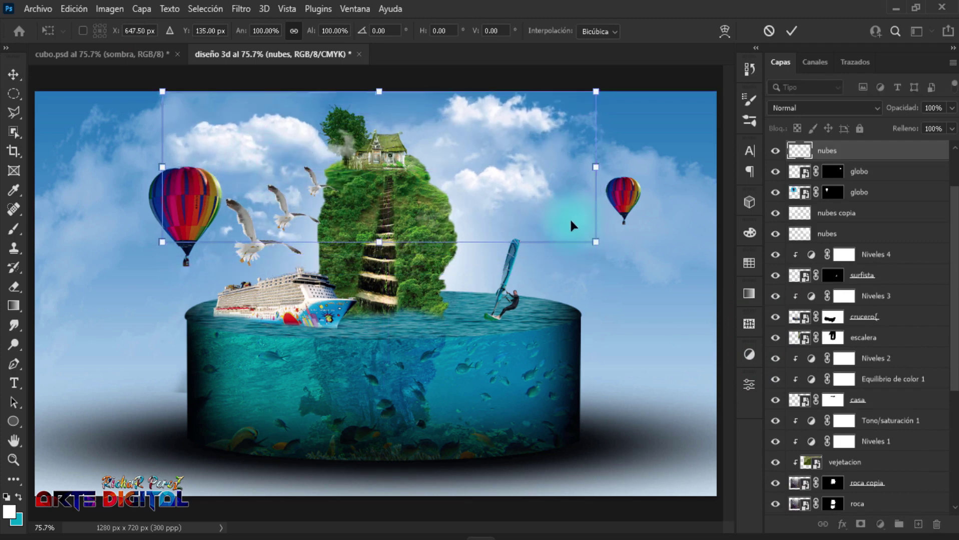
left_click_drag(571, 221, 572, 224)
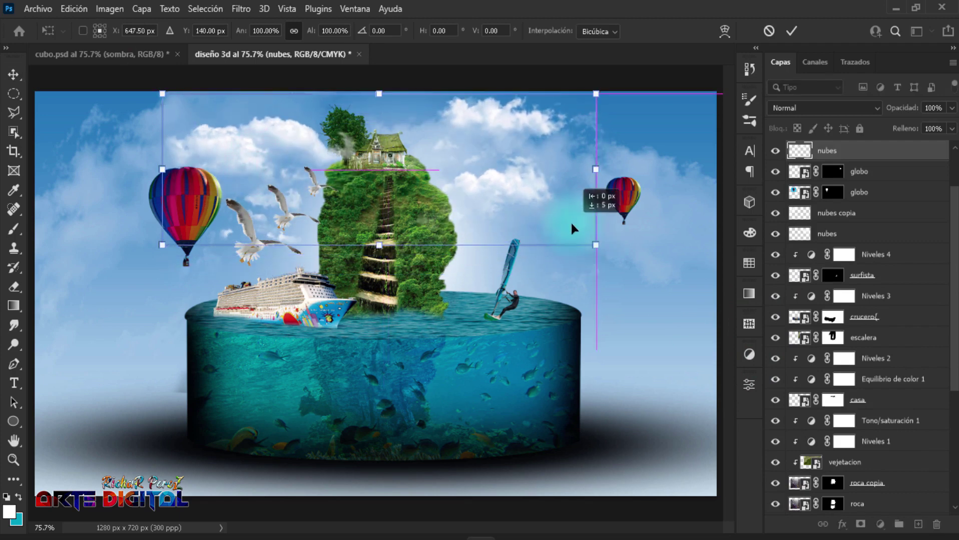
key("Return")
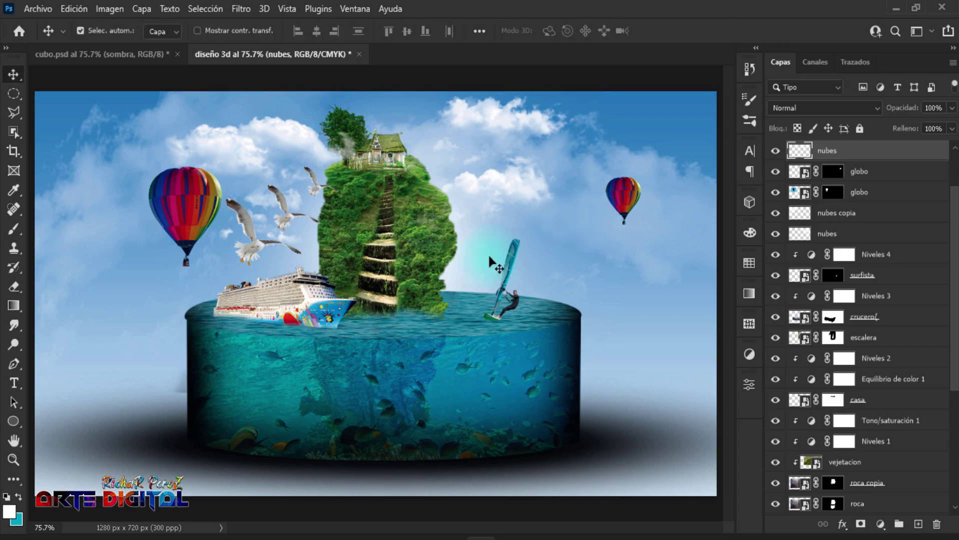
Step: Move the right balloon left and lower
left_click(621, 204)
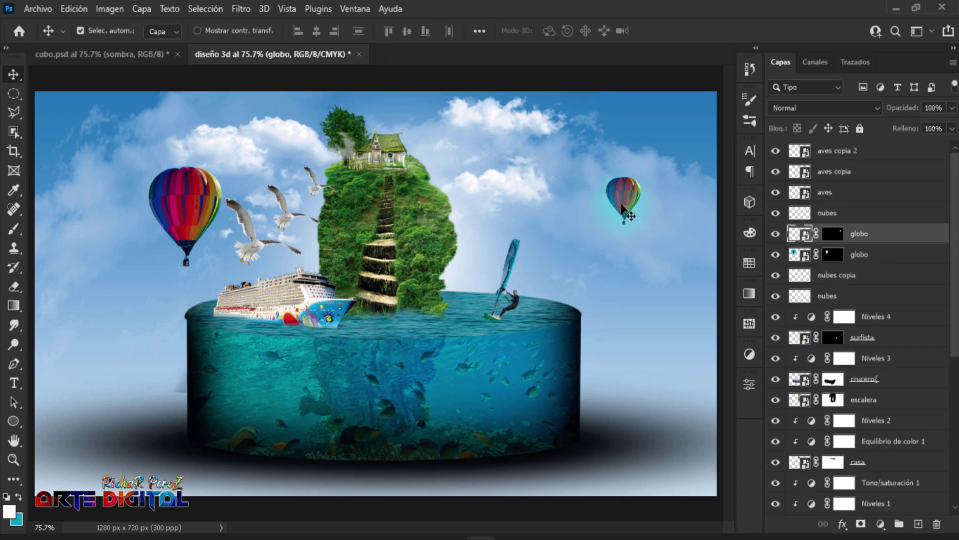
key("ctrl")
key("ctrl+t")
left_click_drag(625, 208, 574, 228)
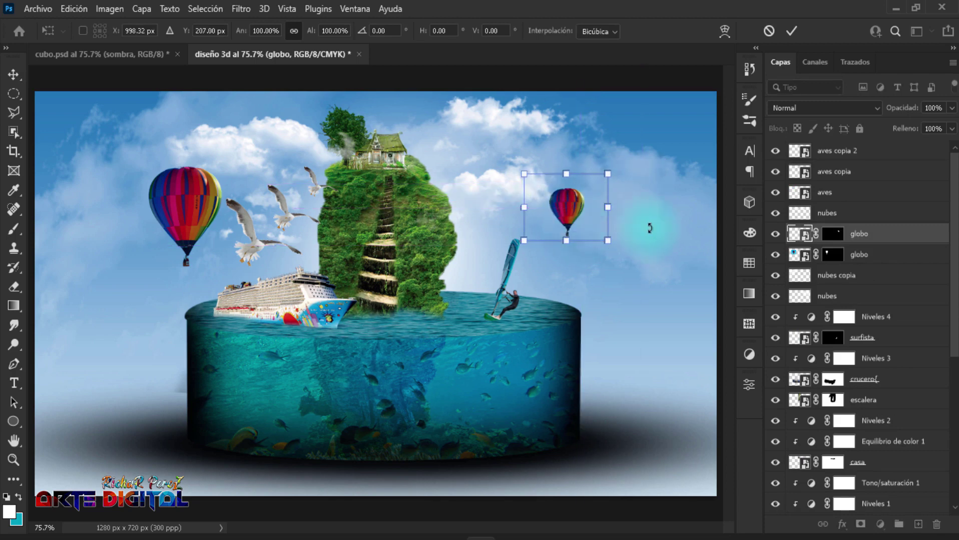
key("Return")
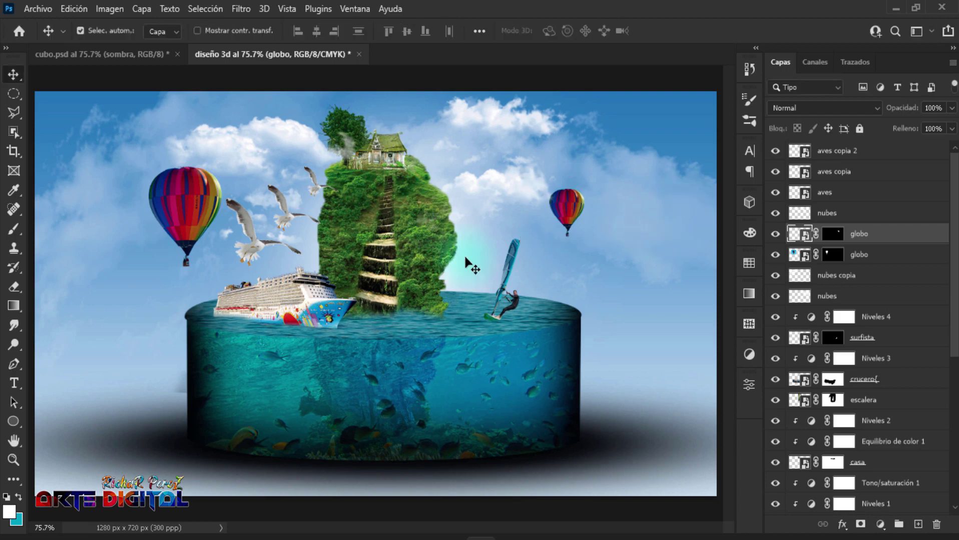
Step: Stamp all visible layers into a new top layer, Capa 1
left_click(854, 152)
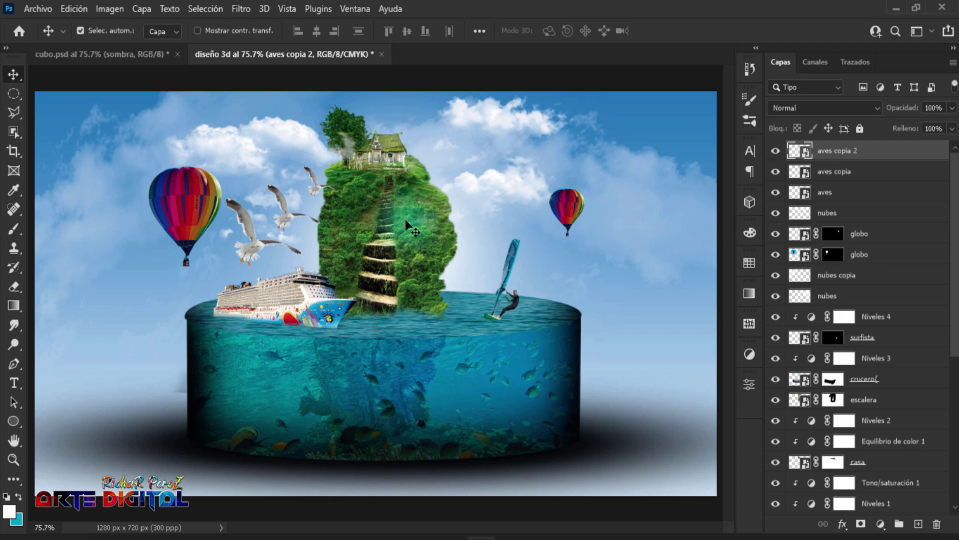
key("ctrl")
key("ctrl+alt+shift+e")
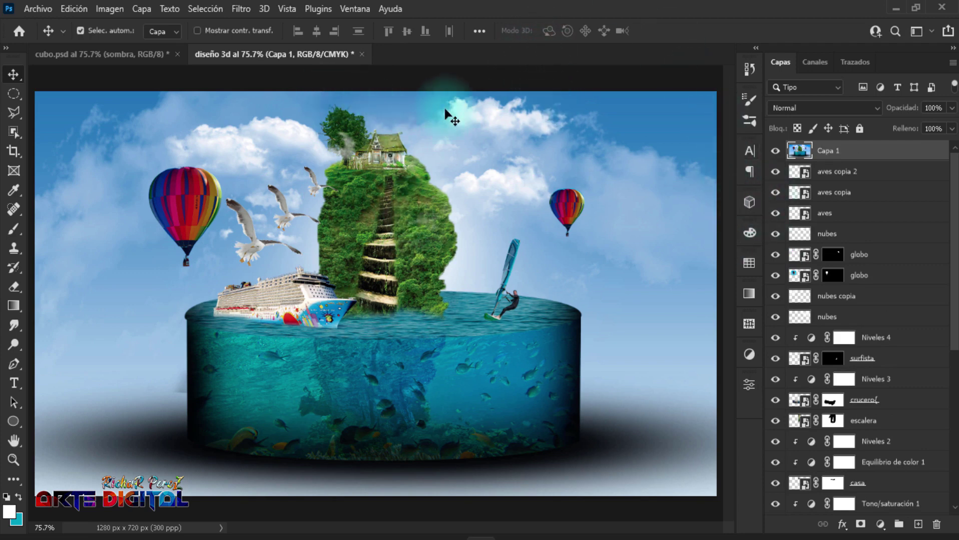
Step: In Camera Raw, set Temperature +6, Tint -36, Contrast +22 and Highlights -10 on the merged layer
left_click(233, 8)
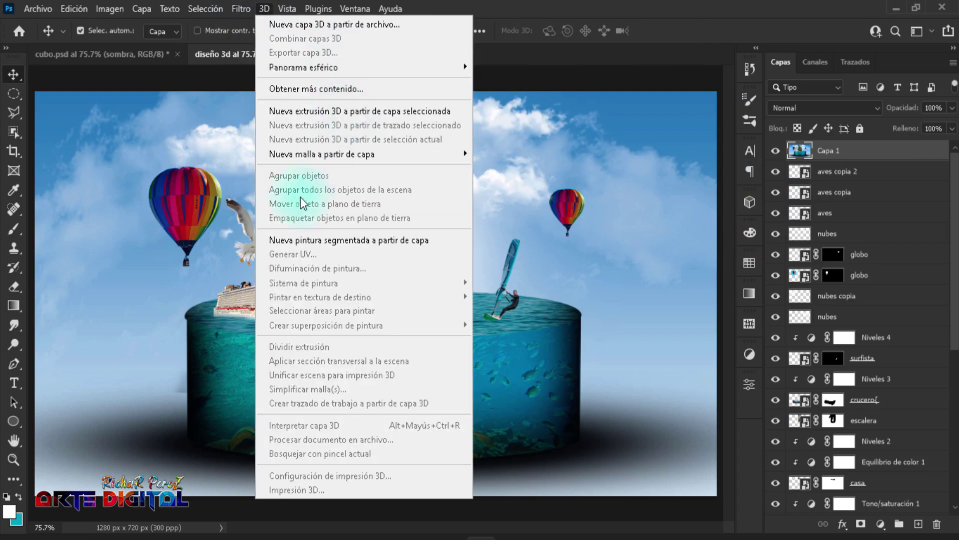
left_click(267, 122)
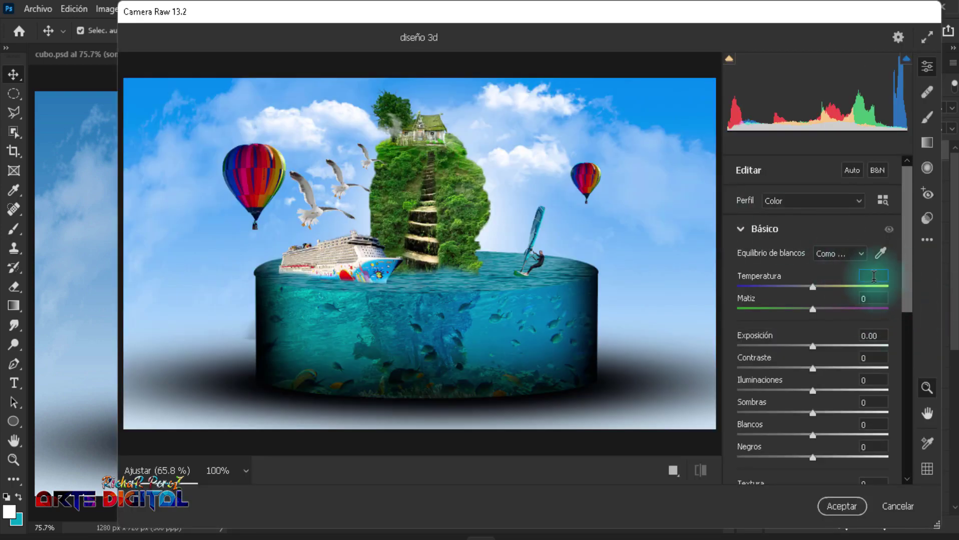
type("+6")
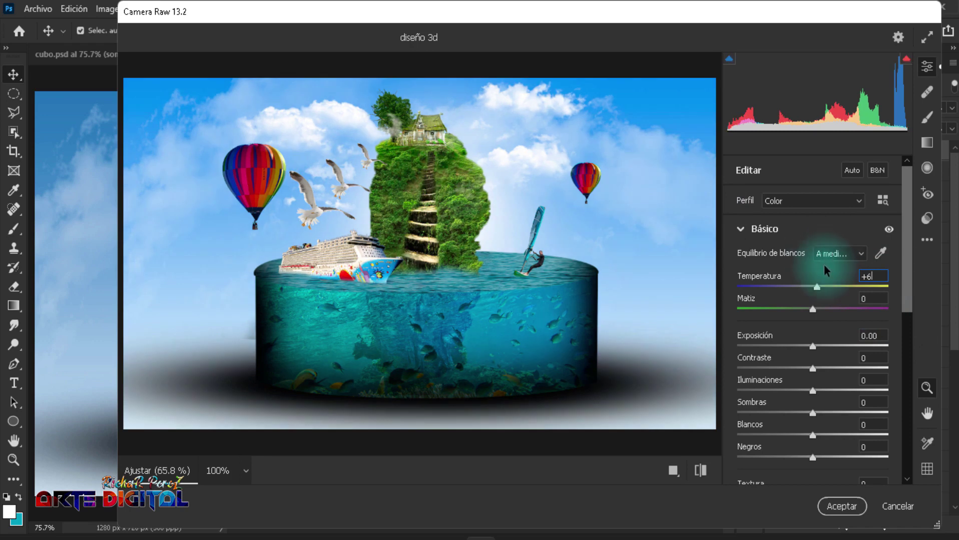
key("Tab")
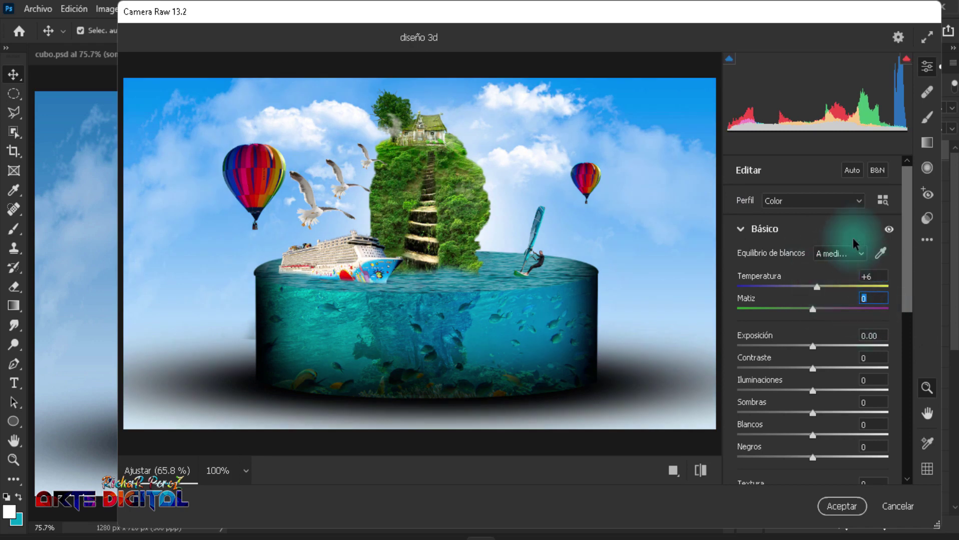
type("-36")
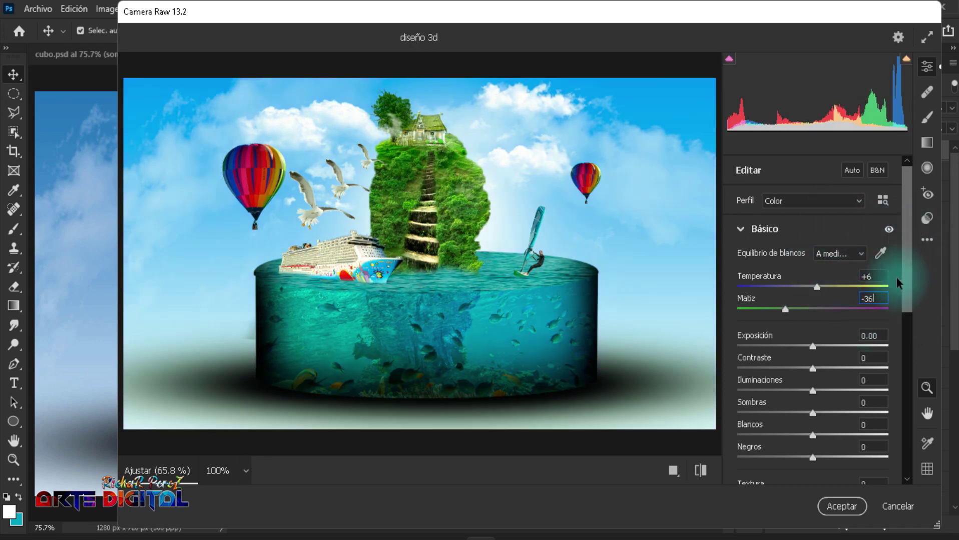
scroll(909, 279, "down", 2)
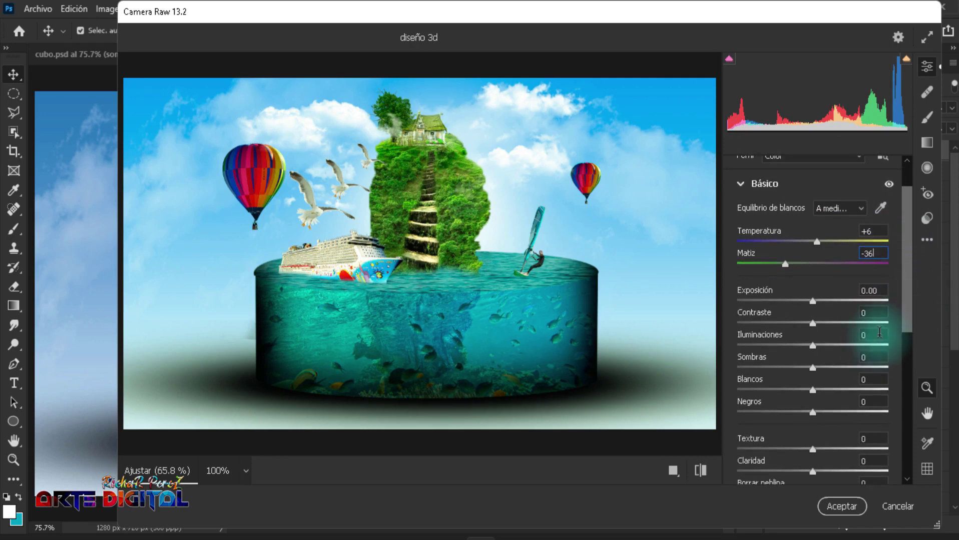
left_click(873, 313)
type("+22")
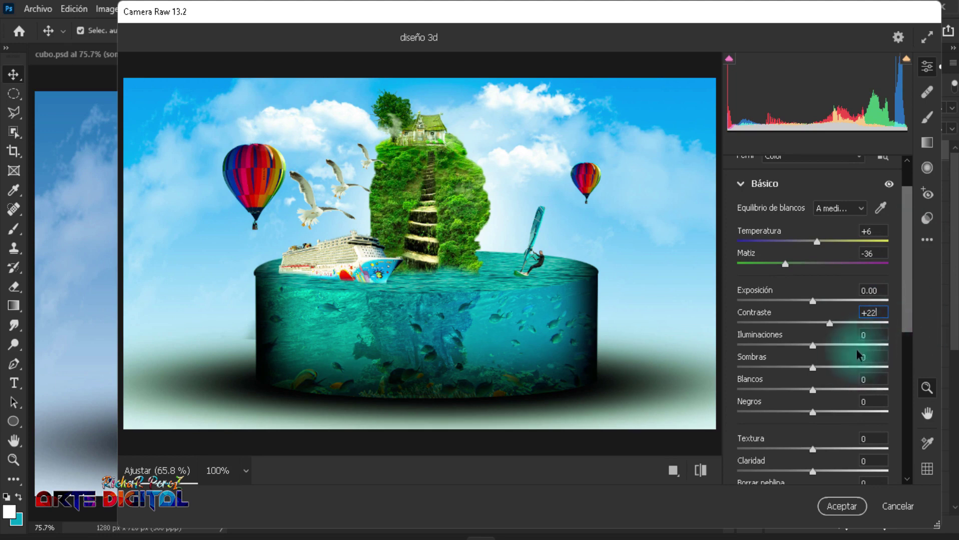
left_click(868, 339)
type("-10")
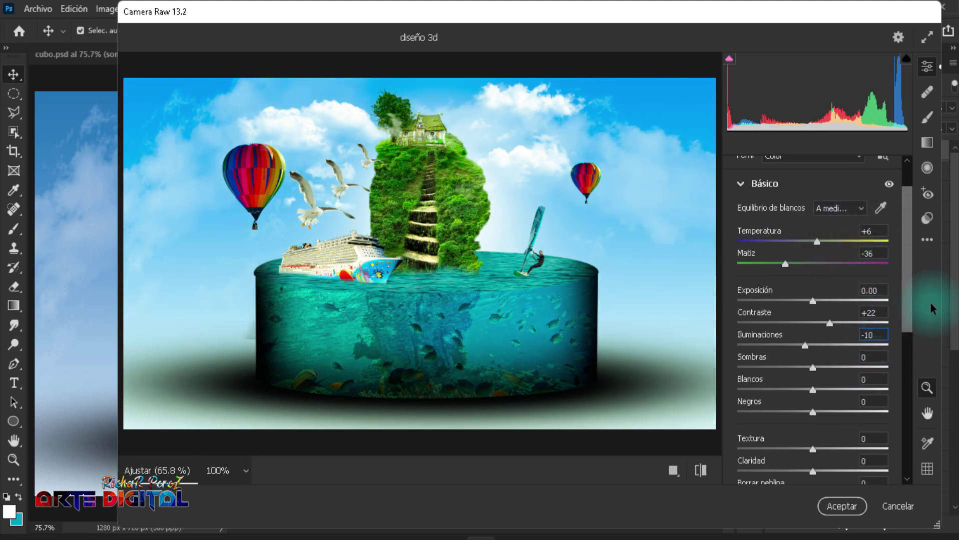
Step: Add Texture +18, Clarity +11 and Vibrance +18, apply, and toggle Capa 1 to compare
left_click(870, 439)
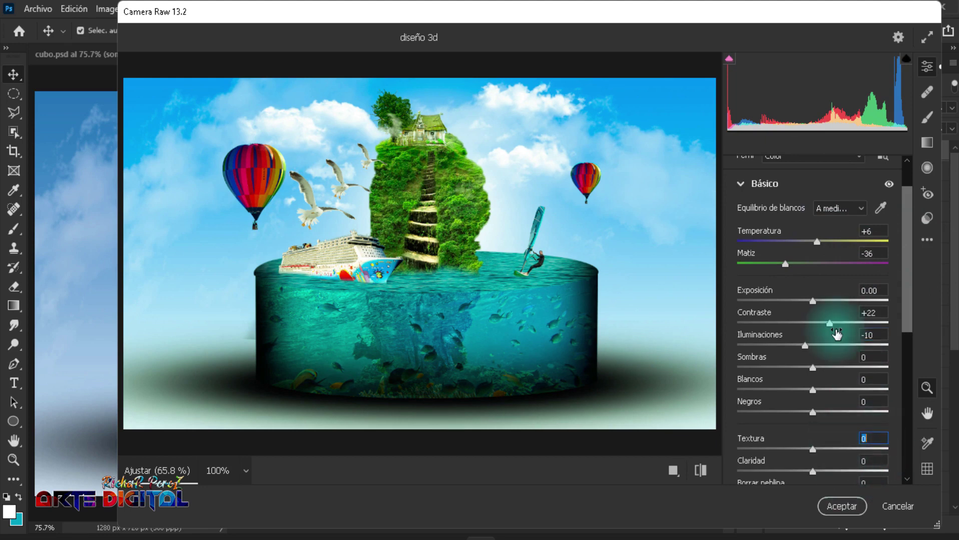
type("+18")
key("Return")
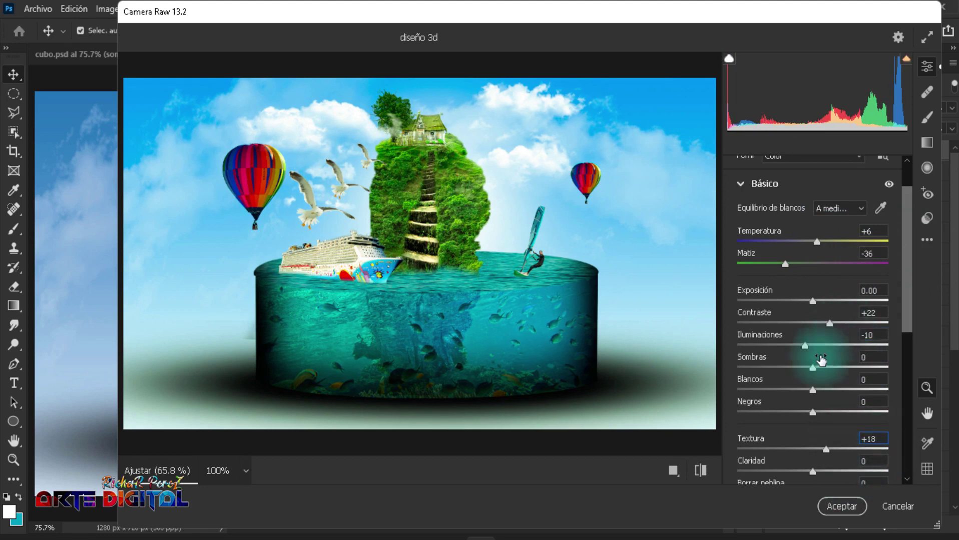
left_click(871, 462)
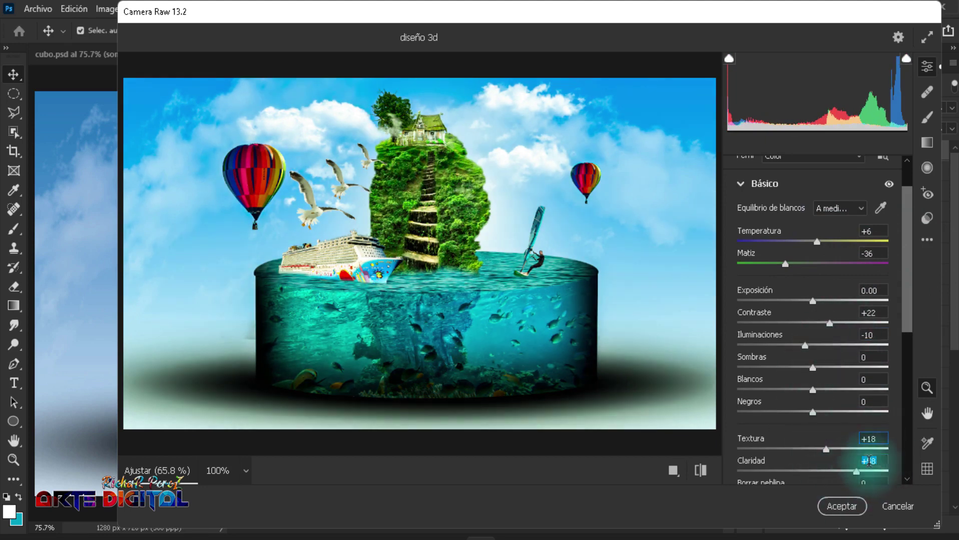
type("+11")
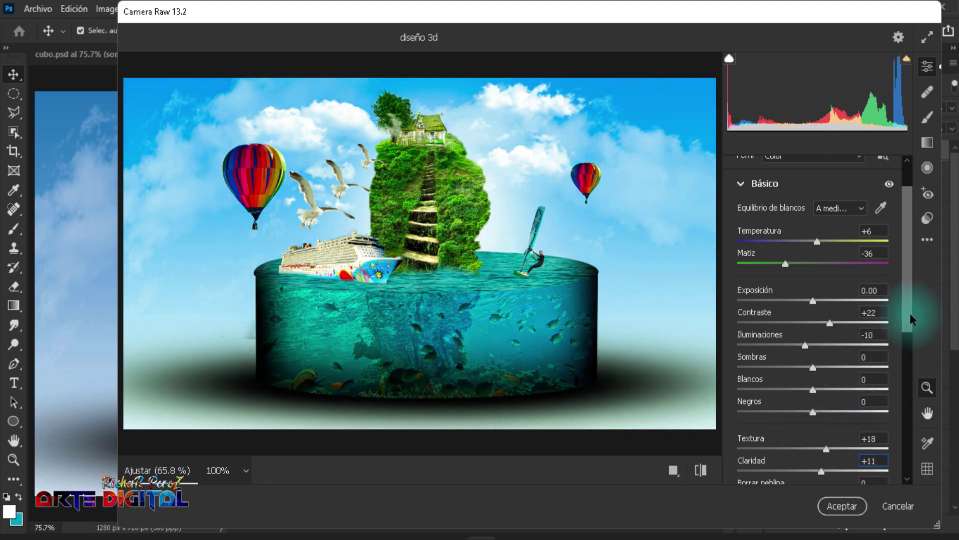
scroll(903, 323, "down", 3)
scroll(909, 354, "down", 2)
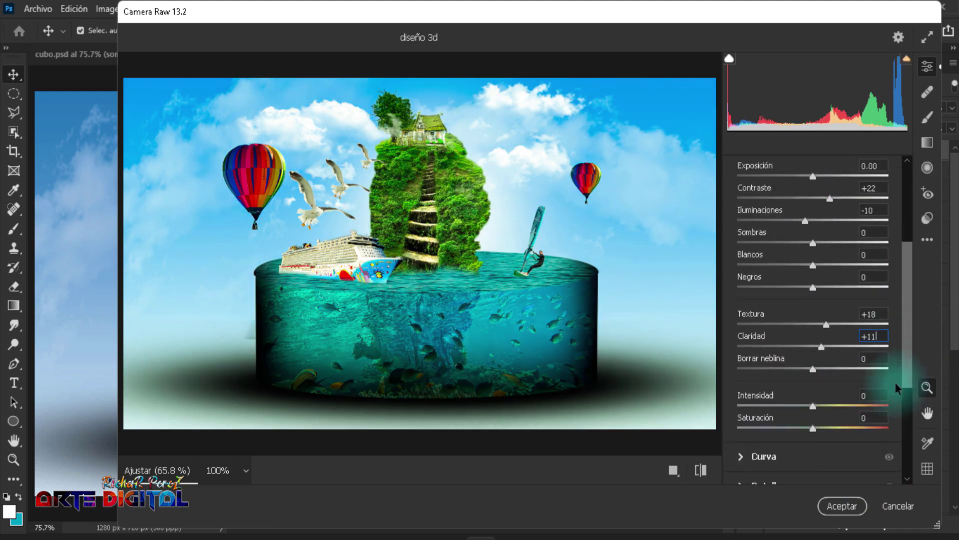
left_click(875, 398)
type("+1")
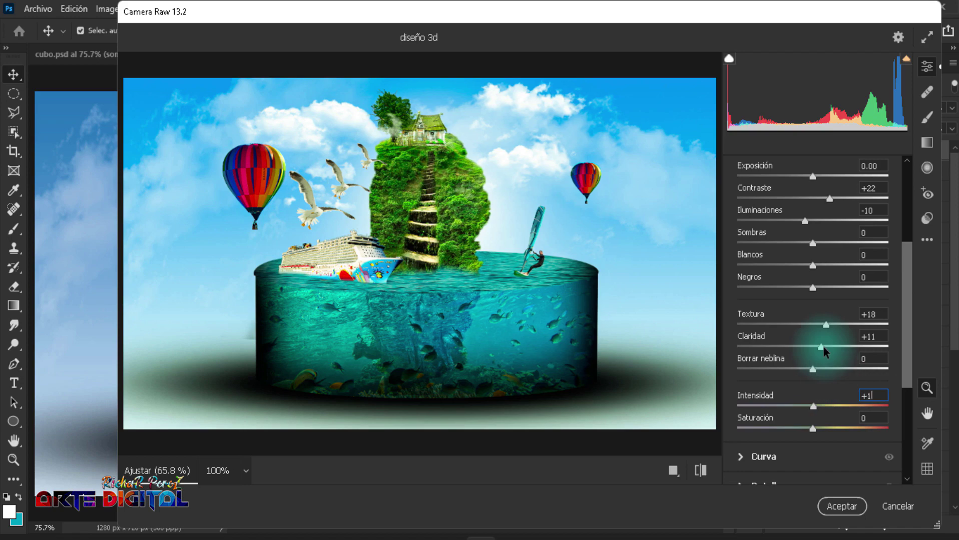
type("8")
left_click(837, 507)
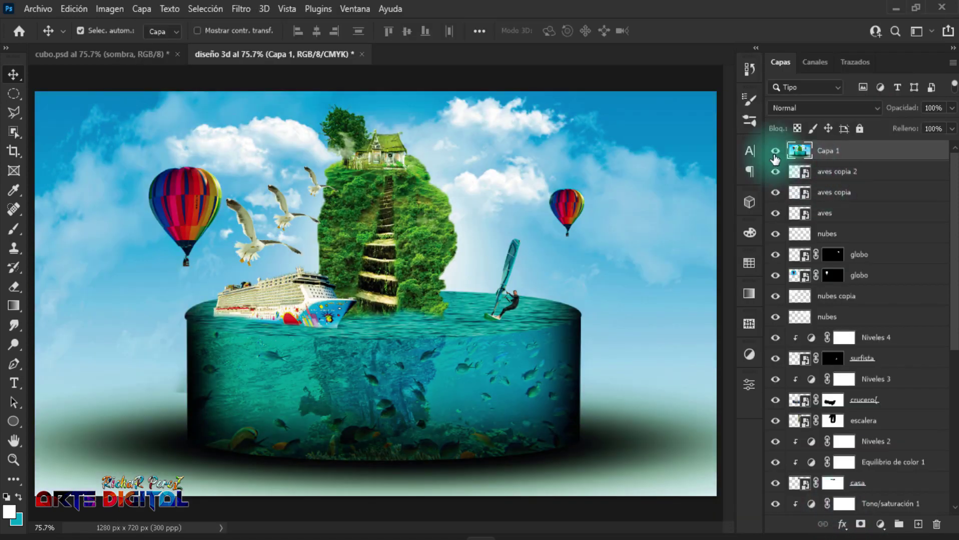
left_click(776, 150)
left_click(776, 152)
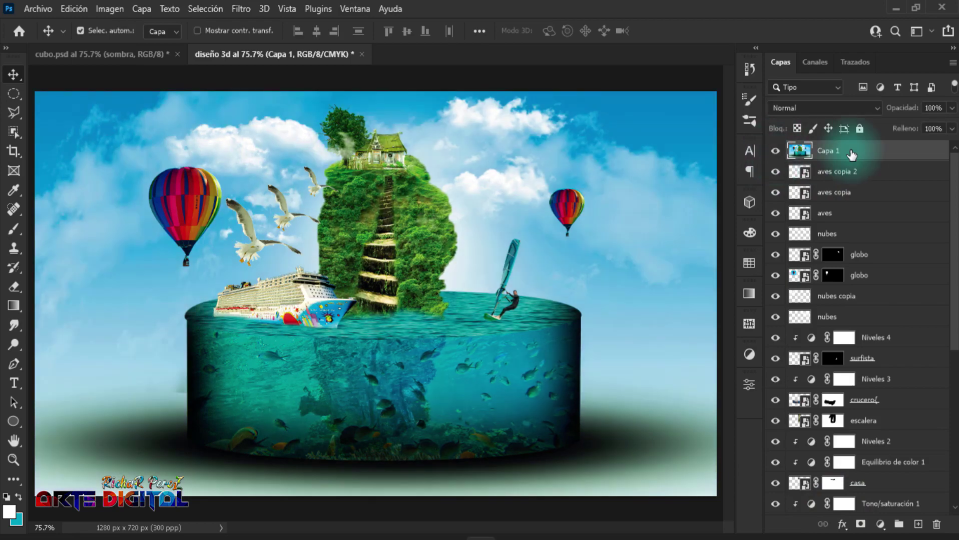